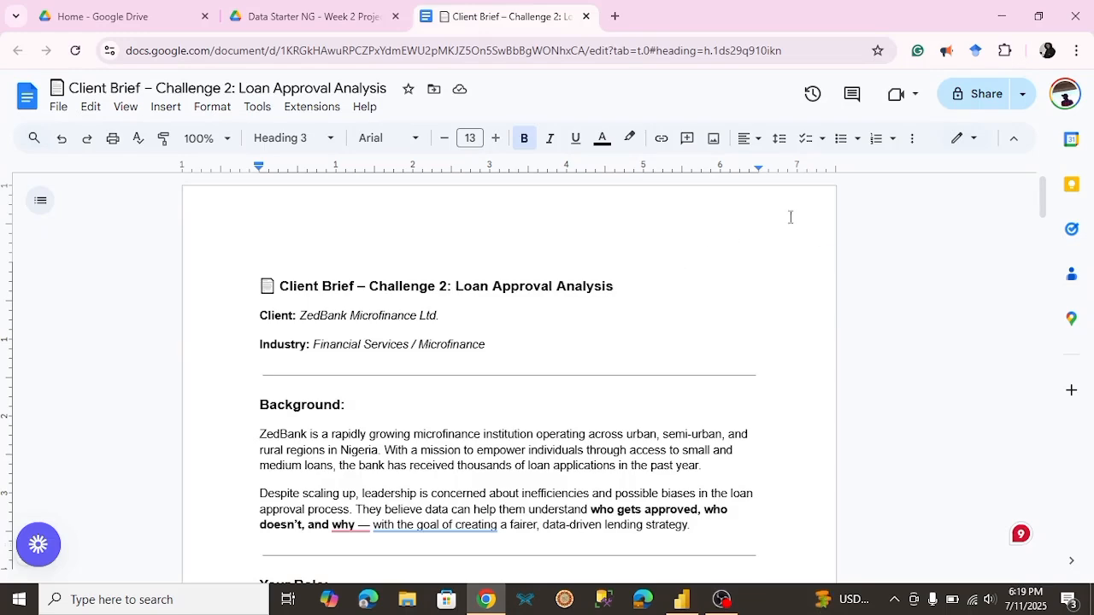
Step: Preview the sample dashboard image Loan Approval PBI.jpg in the Week 2 project's Drive folder, then close the preview
mouse_move(1043, 205)
left_mouse_down()
mouse_move(1043, 243)
mouse_move(1041, 211)
mouse_move(1029, 206)
mouse_move(1034, 222)
left_mouse_up()
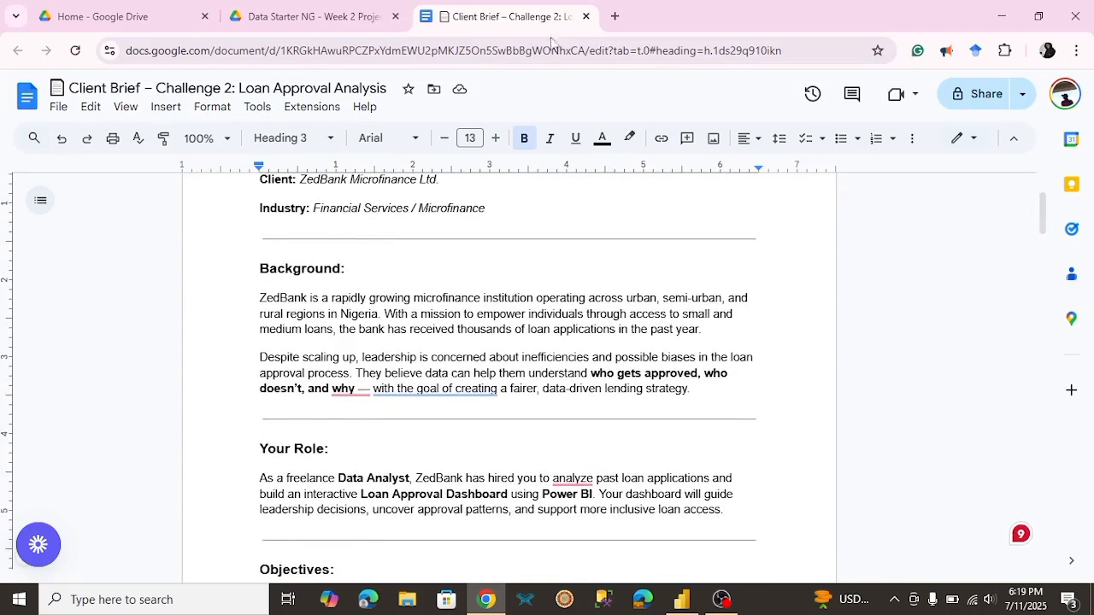
left_click(351, 18)
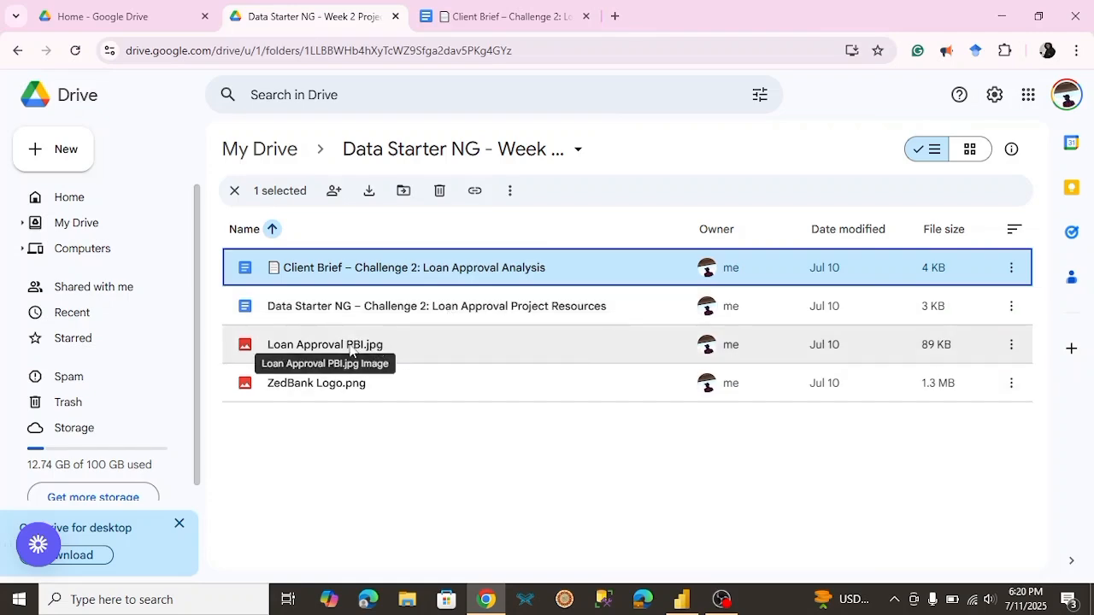
left_click(339, 347)
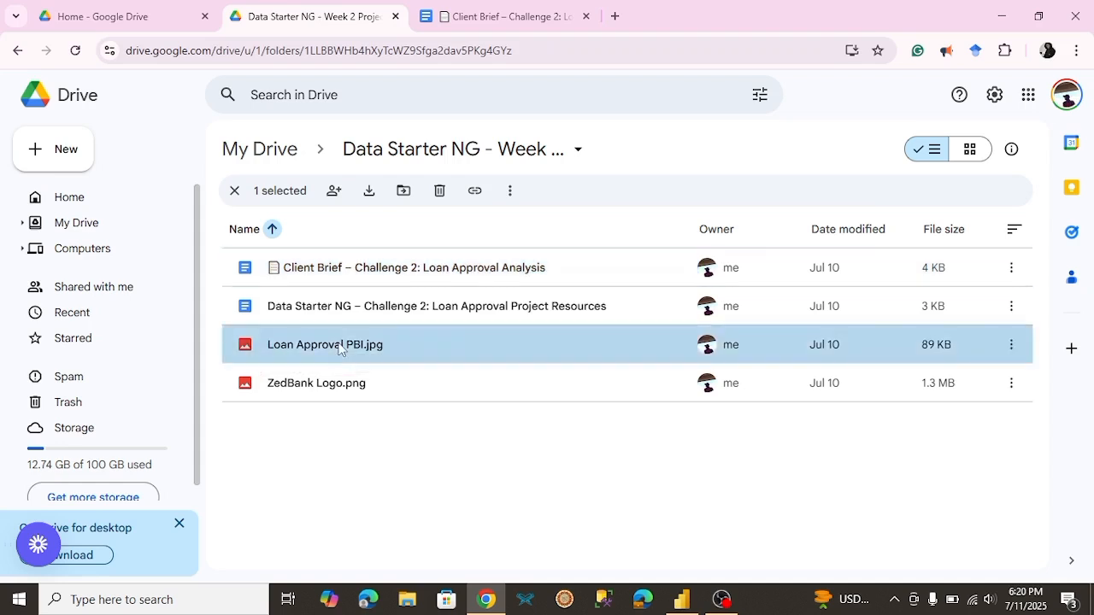
double_click(339, 346)
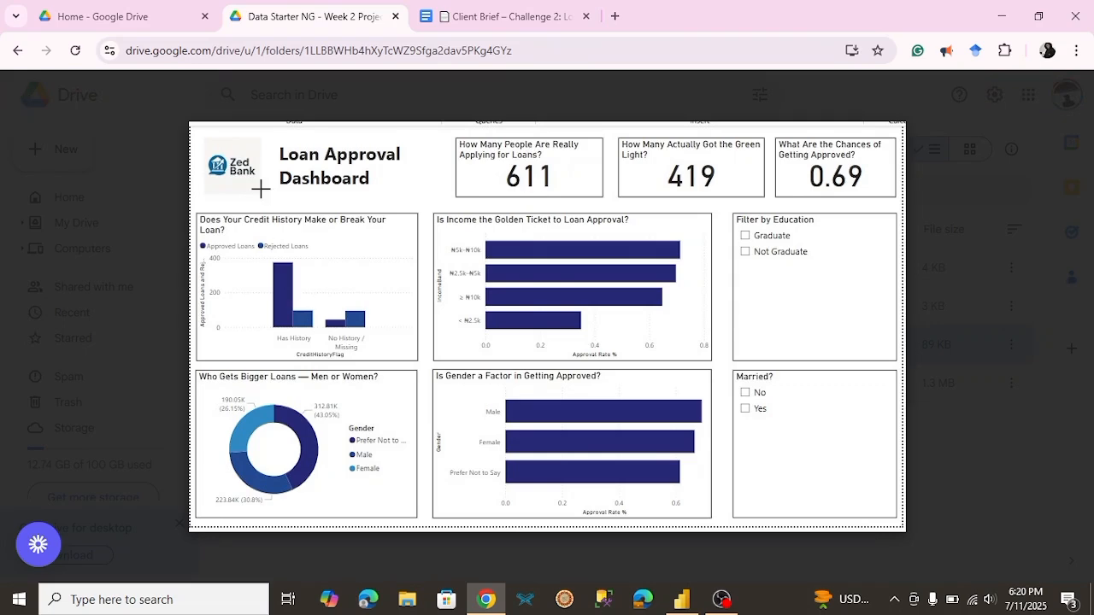
mouse_move(232, 168)
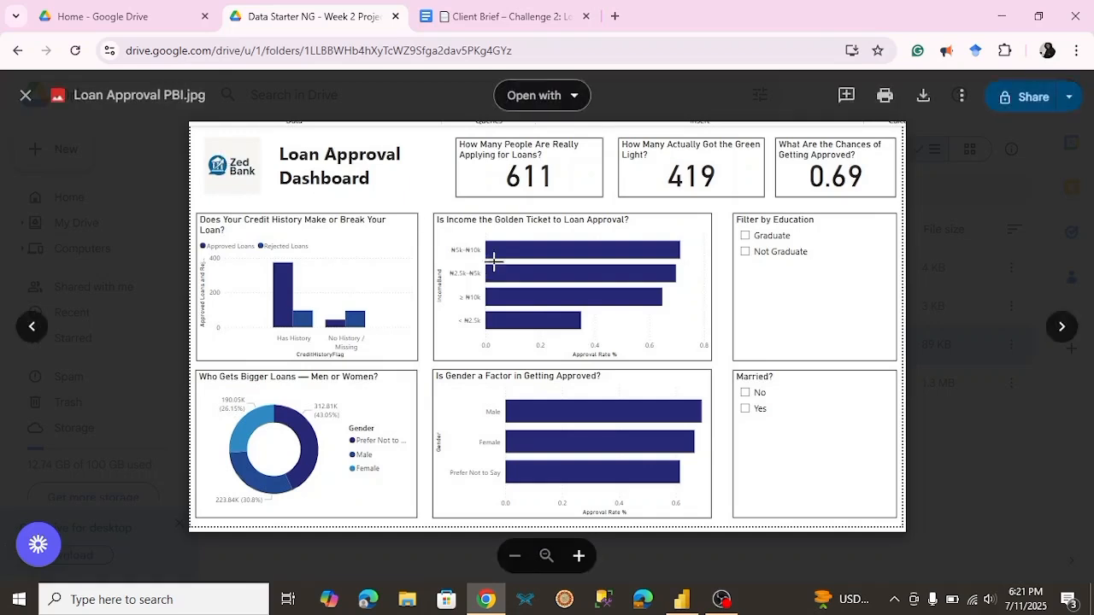
left_click(949, 282)
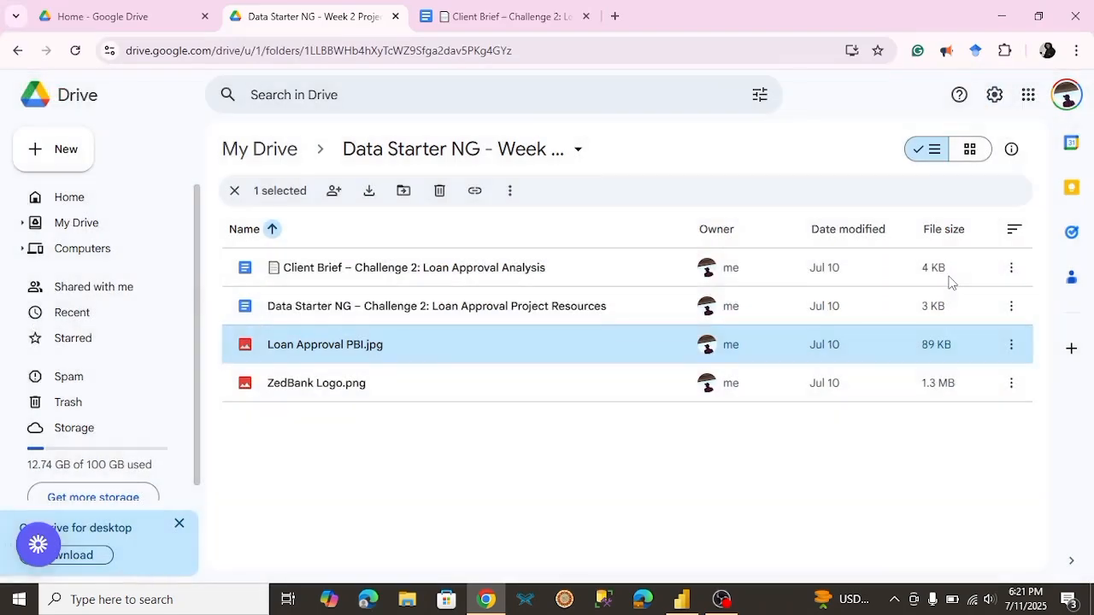
Step: Return to the Client Brief document and read its Background, Your Role and Objectives sections
left_click(460, 15)
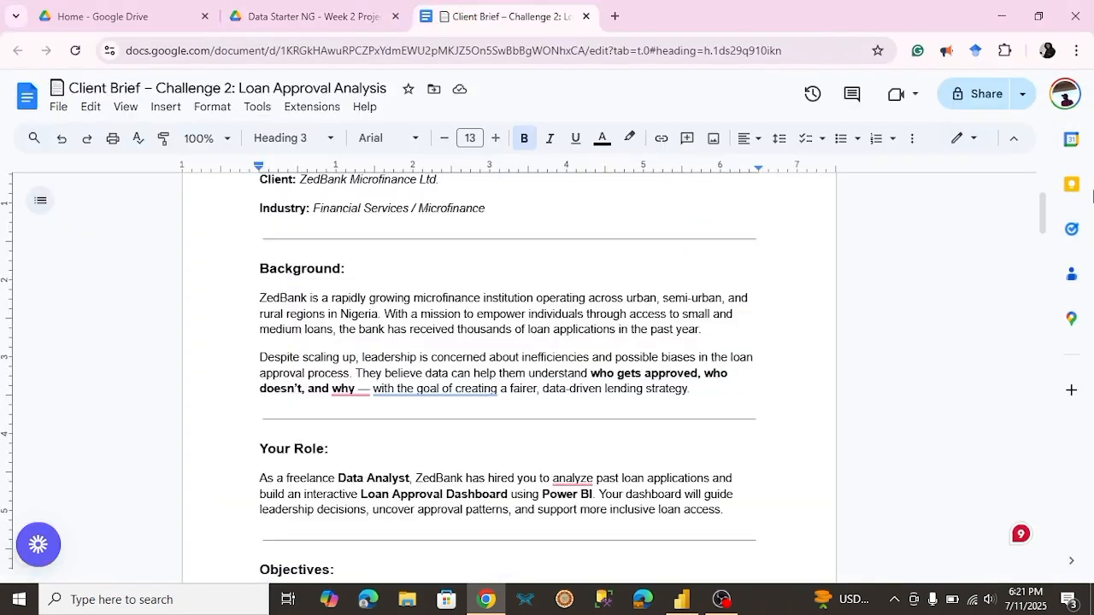
left_click_drag(1044, 214, 1045, 200)
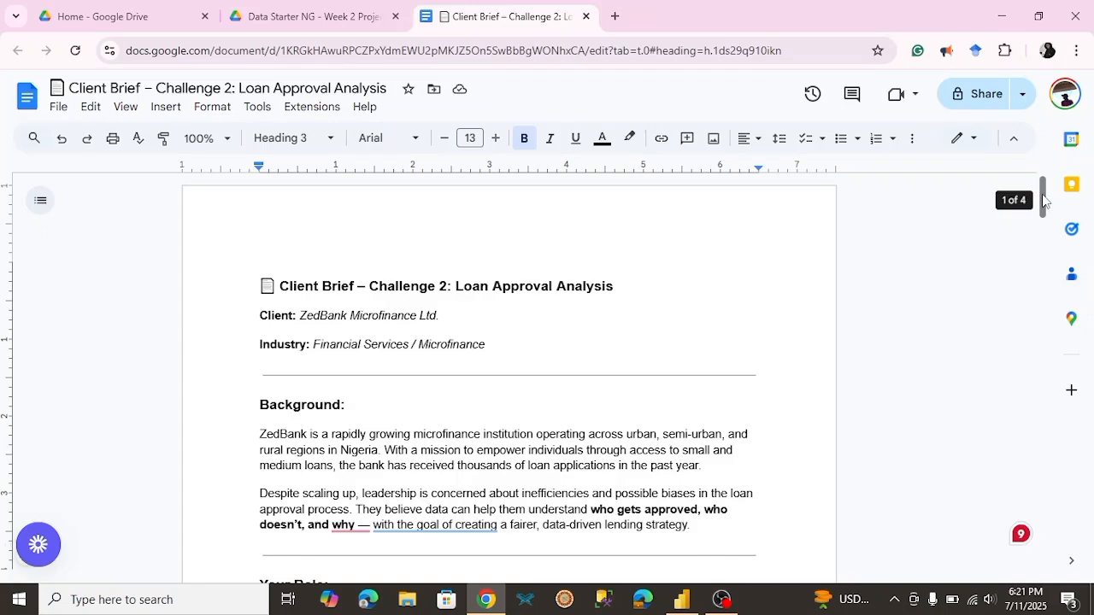
left_click_drag(1043, 200, 1043, 205)
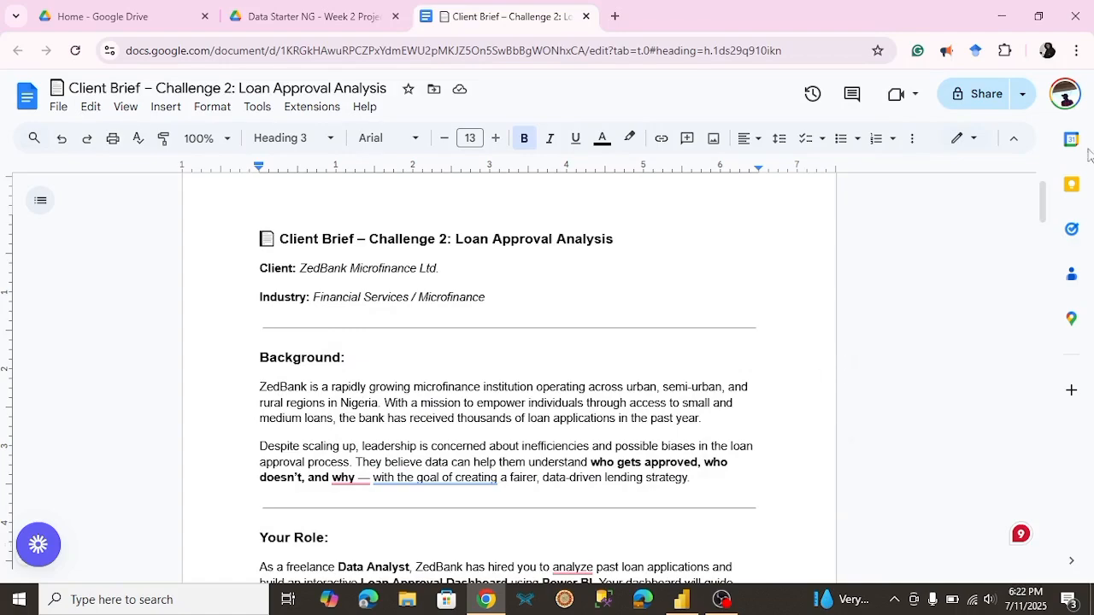
left_click_drag(1044, 209, 1050, 242)
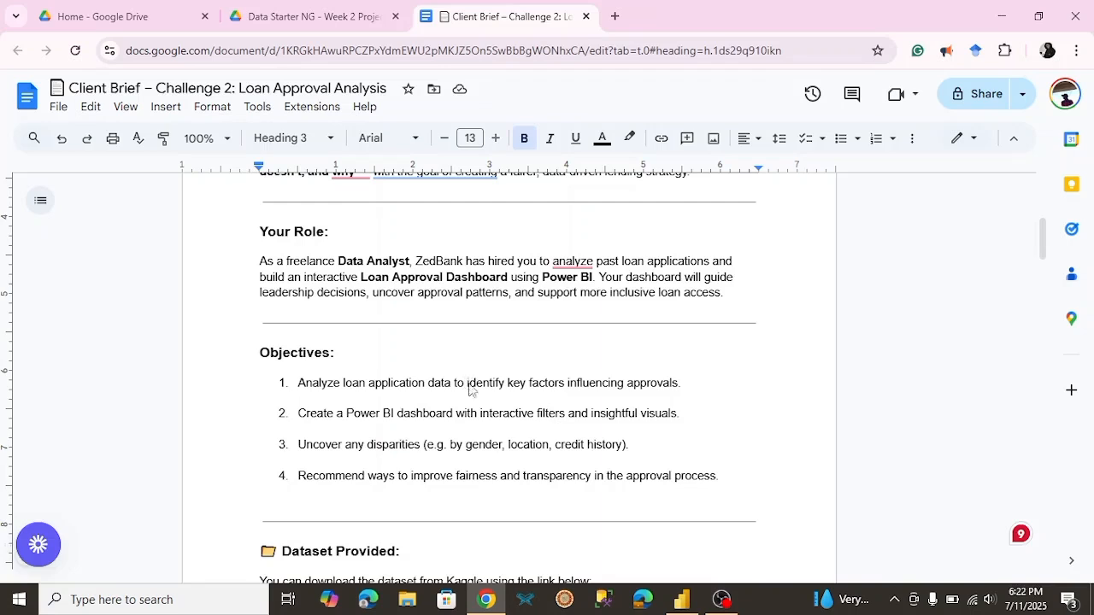
left_click_drag(468, 383, 678, 390)
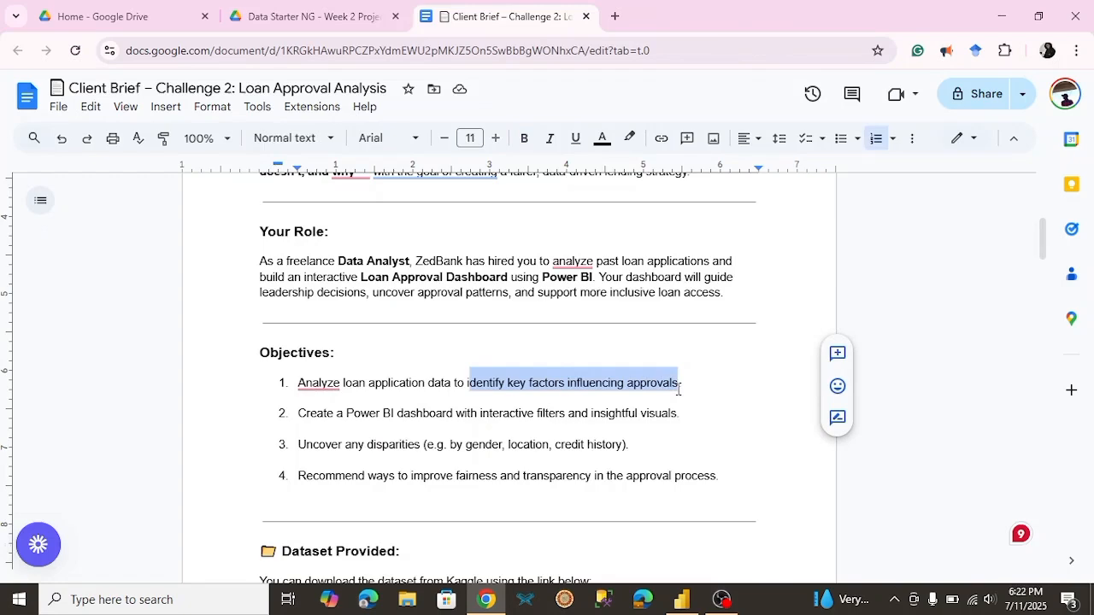
left_click(347, 414)
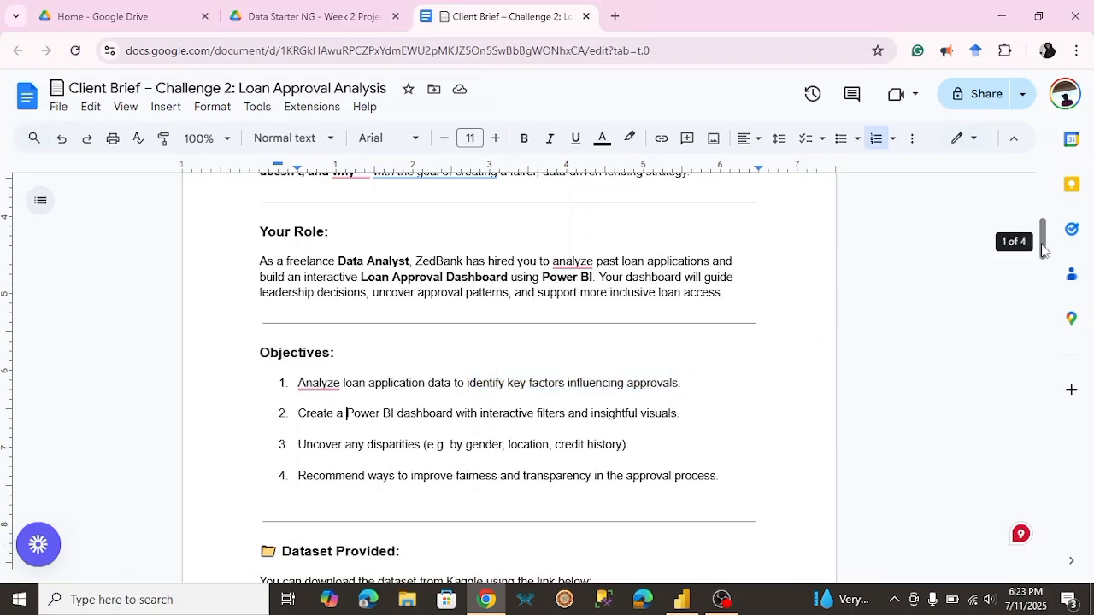
Step: Open the Loan Prediction Dataset – Kaggle link under Dataset Provided in the client brief
left_click_drag(1045, 250, 1050, 288)
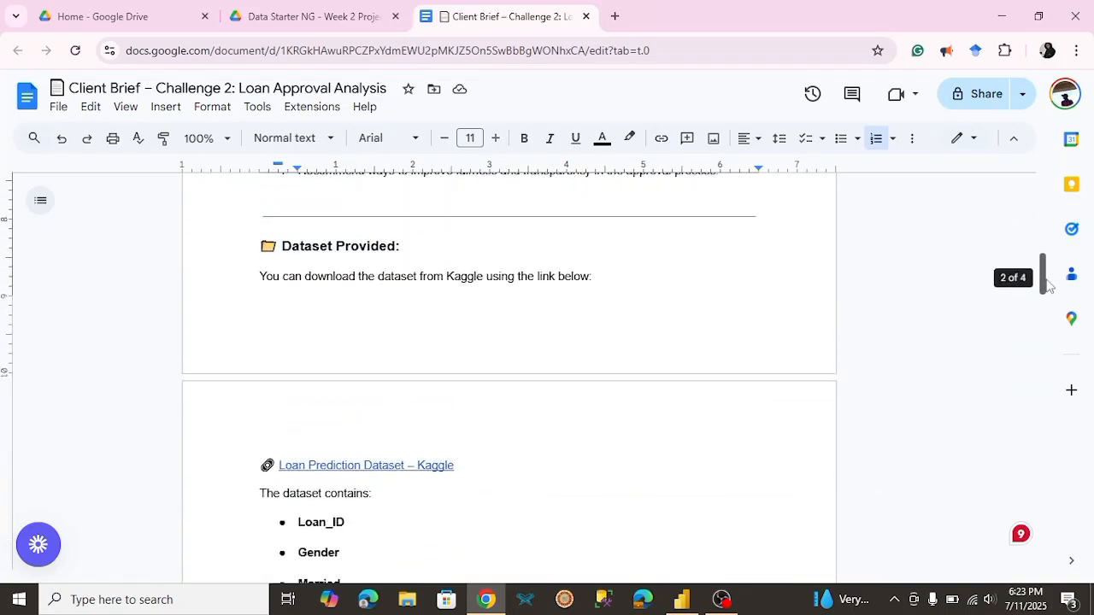
left_click(356, 465)
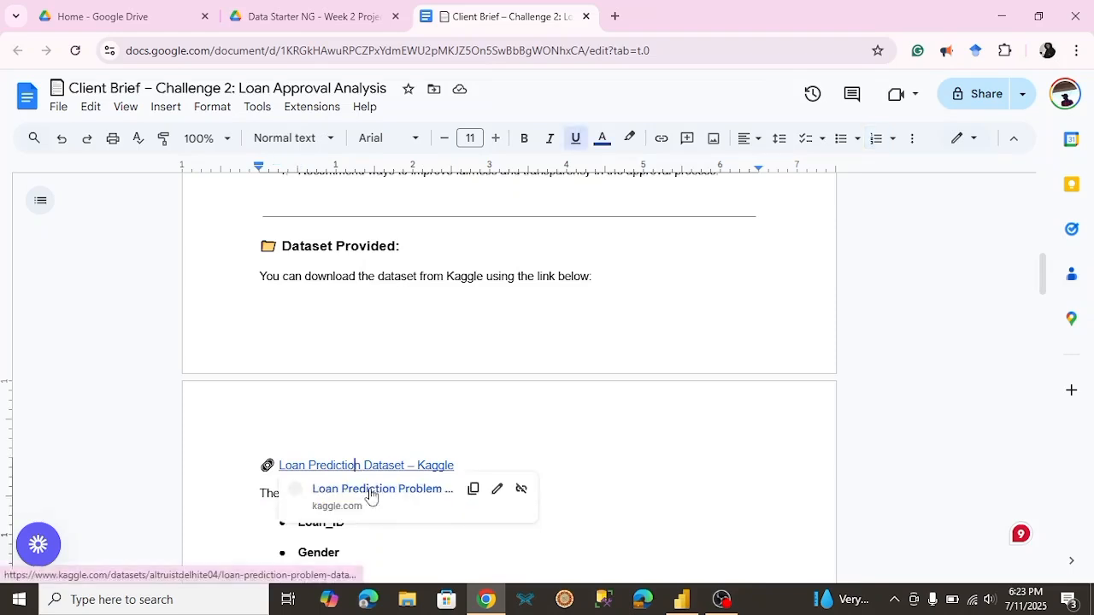
left_click(370, 492)
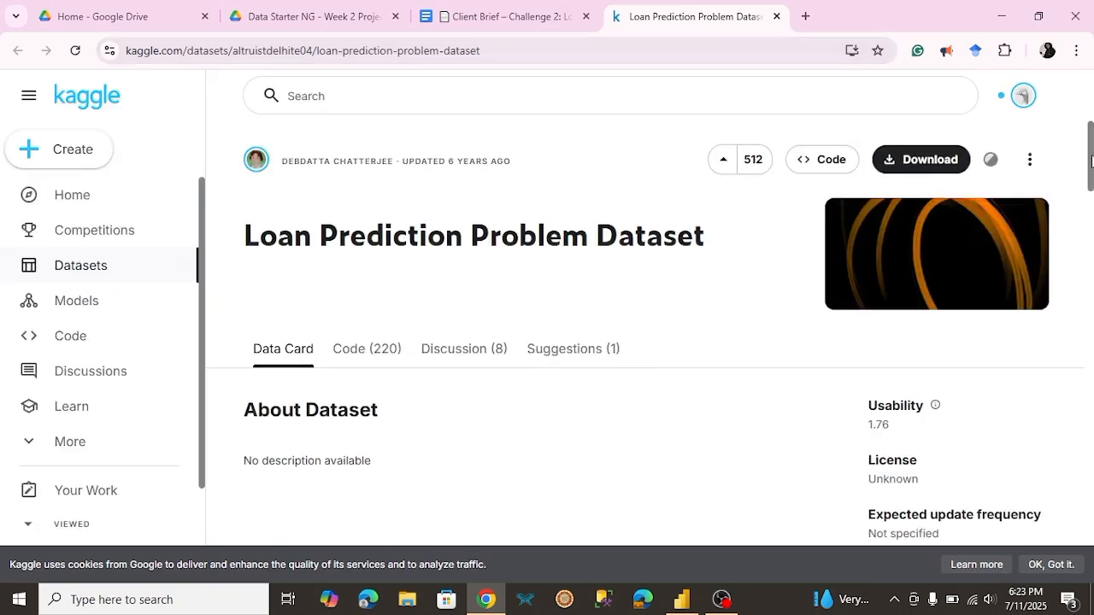
Step: Examine the Kaggle dataset page, including the column preview of the test CSV and the list of data files
left_click_drag(1092, 161, 1089, 436)
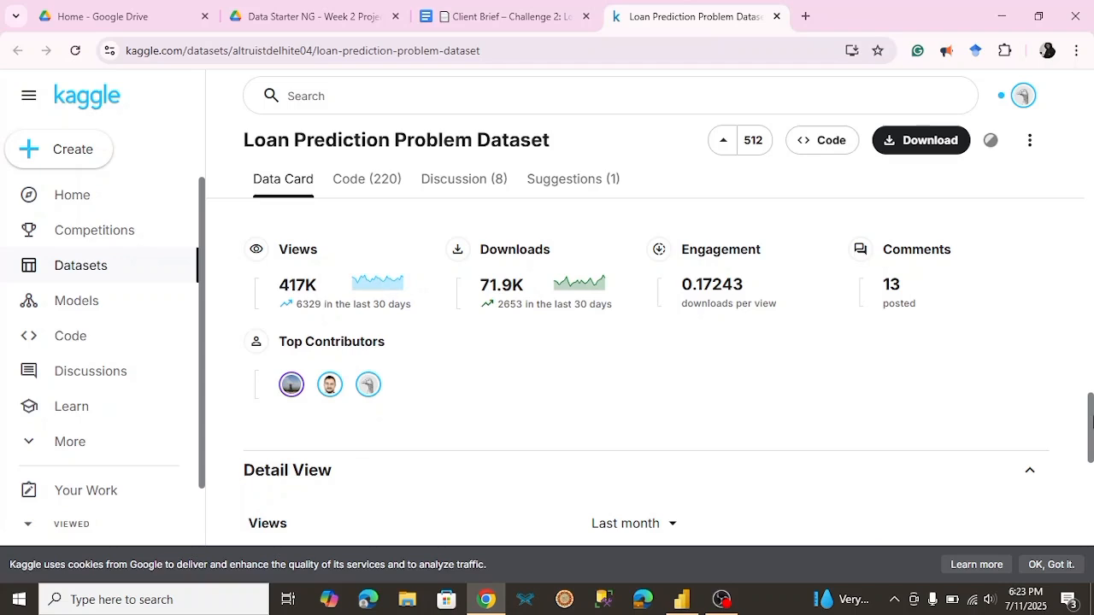
left_click_drag(1085, 424, 1083, 352)
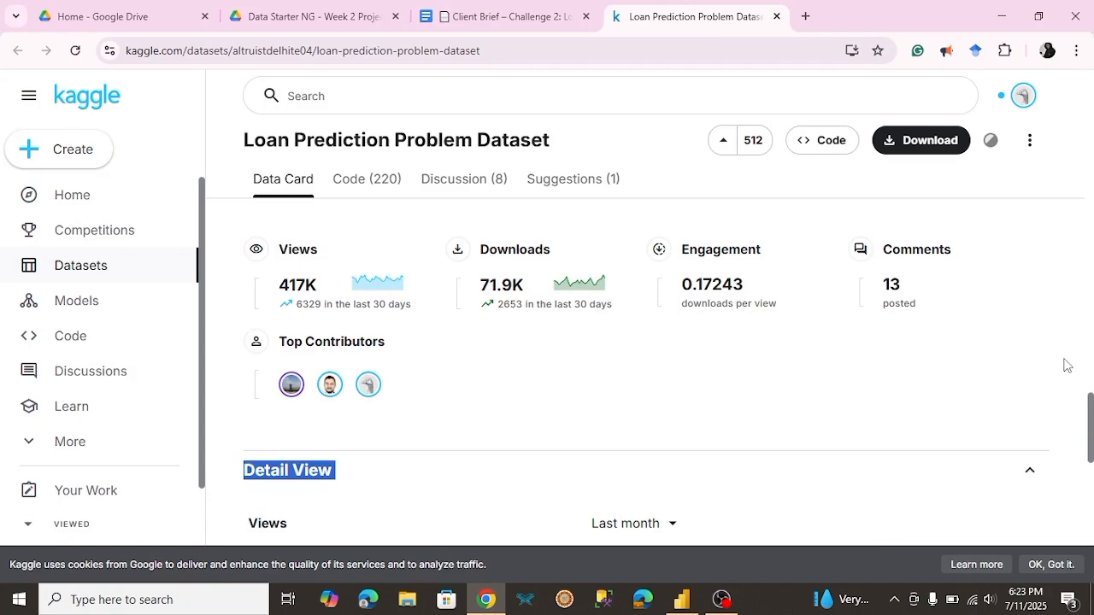
left_click(1069, 368)
left_click_drag(1092, 427, 1091, 280)
left_click_drag(1091, 282, 1091, 253)
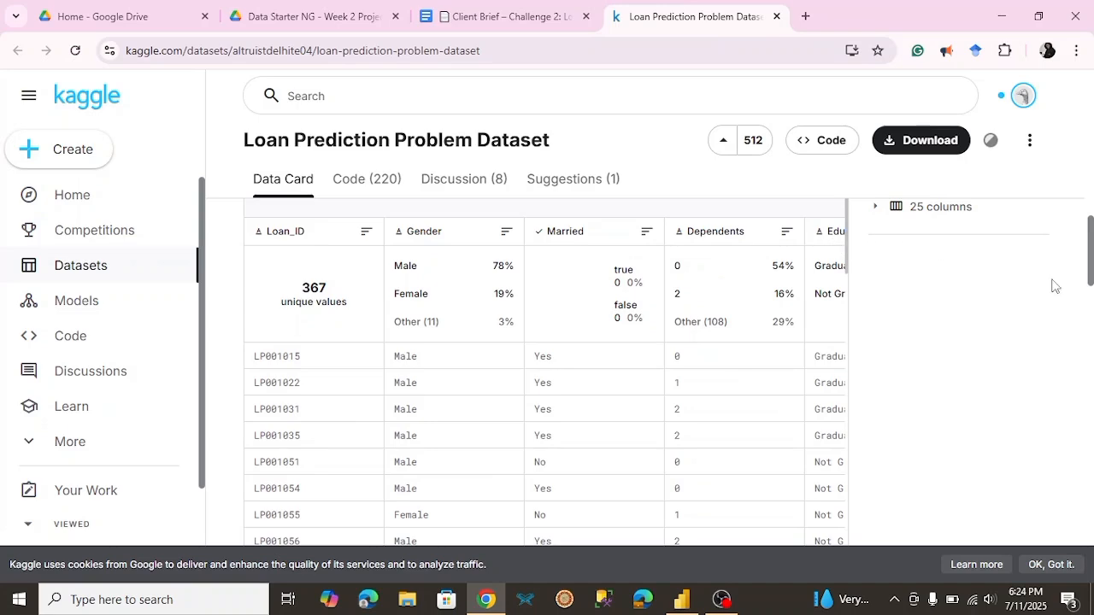
left_click_drag(1090, 248, 1077, 192)
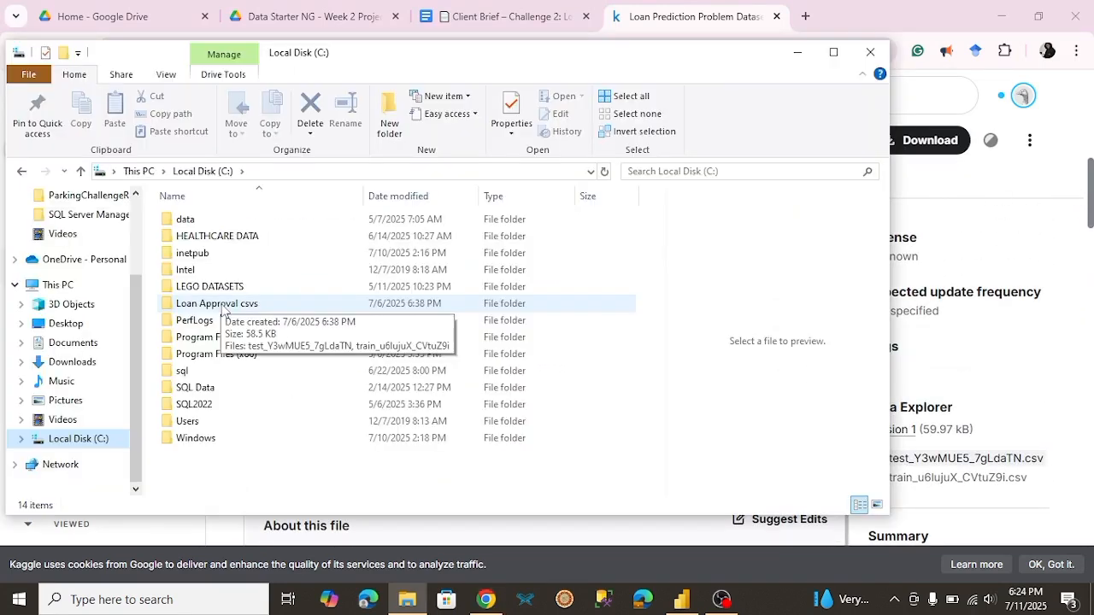
Step: In File Explorer, open test_Y3wMUE5_7gLdaTN from the Loan Approval csvs folder, check its column headers, and close it
double_click(221, 304)
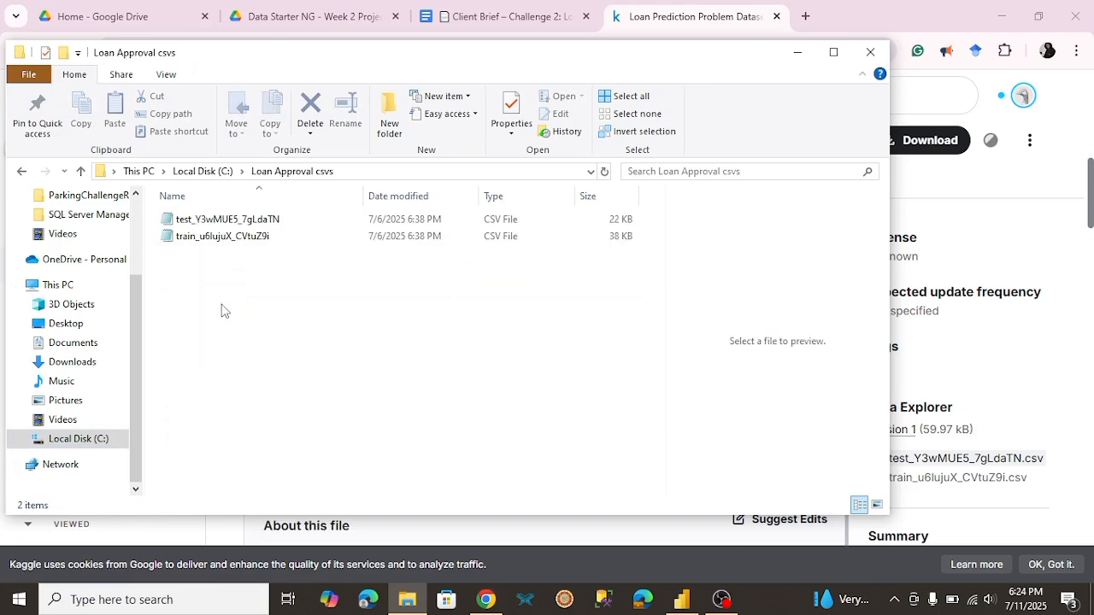
double_click(226, 223)
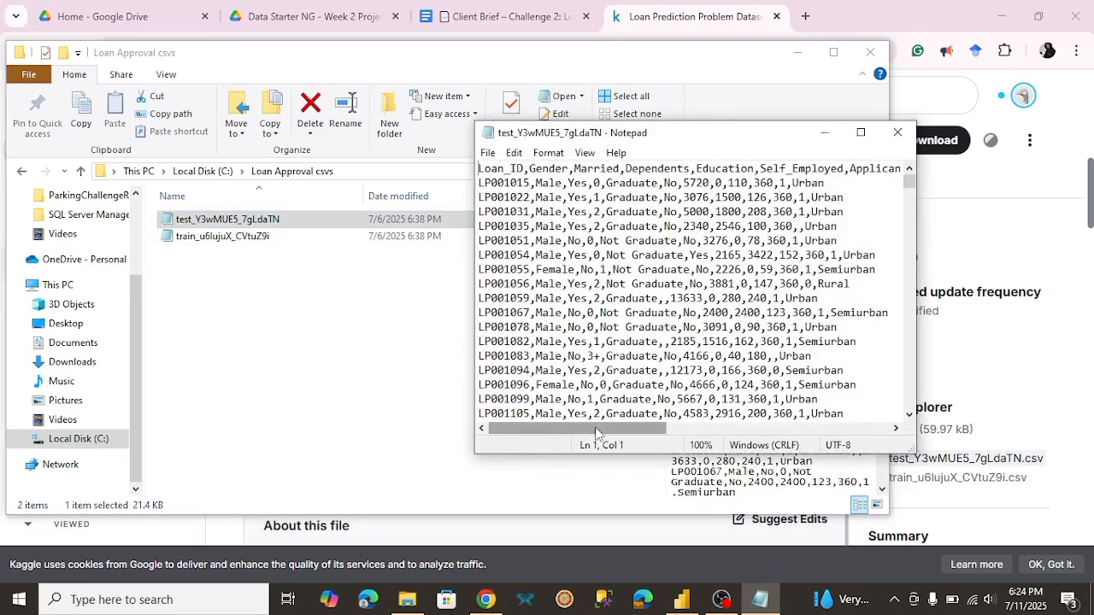
left_click_drag(596, 432, 845, 432)
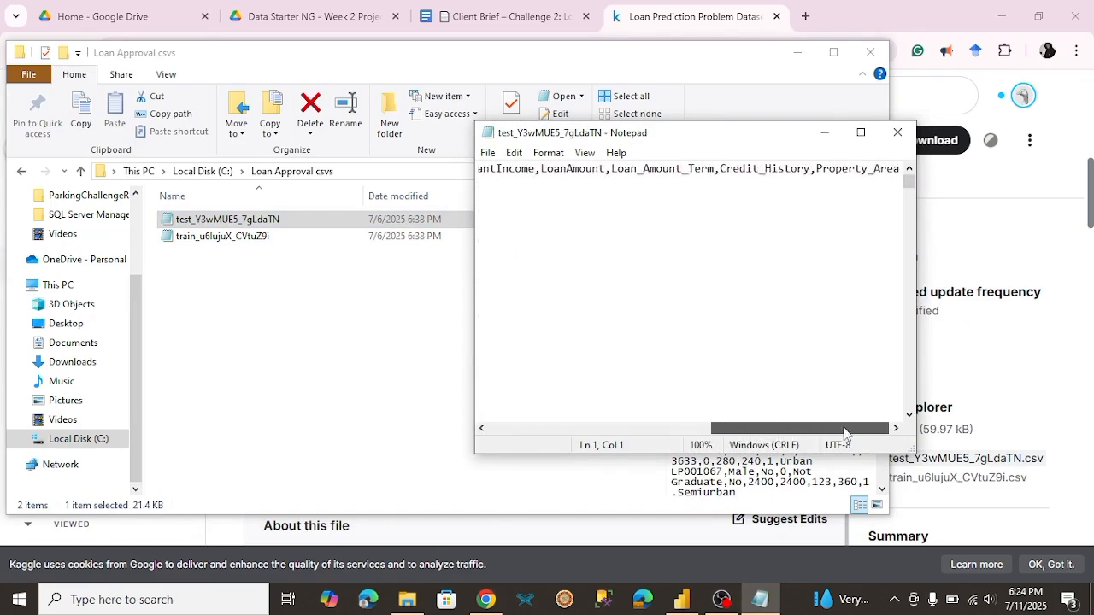
left_click(895, 141)
Step: Open train_u6lujuX_CVtuZ9i to check its columns and rows, then close the file and the folder window
double_click(339, 241)
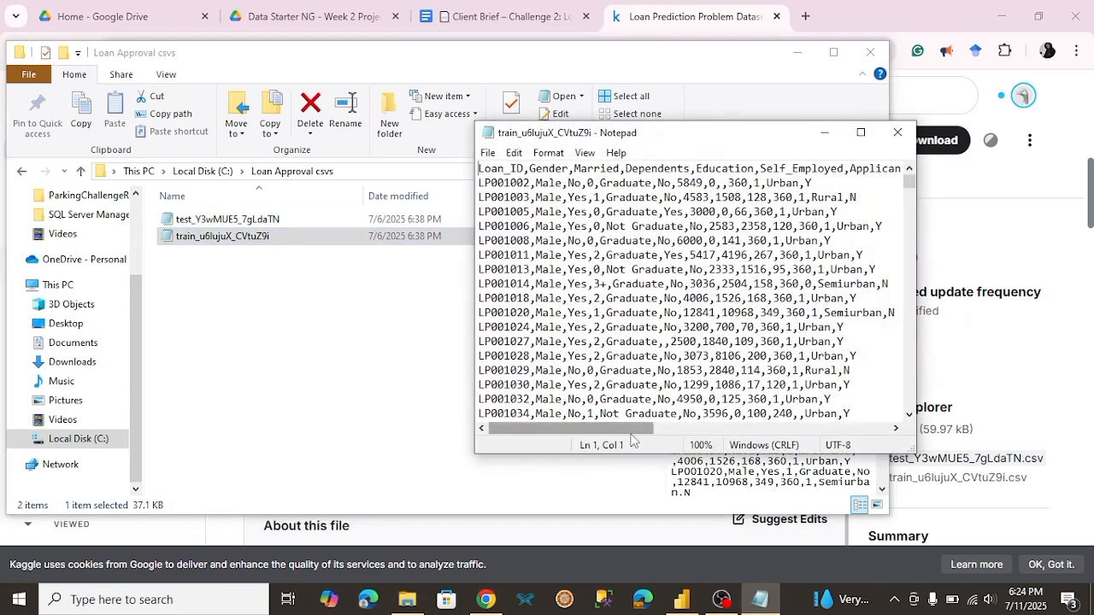
left_click_drag(631, 431, 587, 428)
left_click(898, 135)
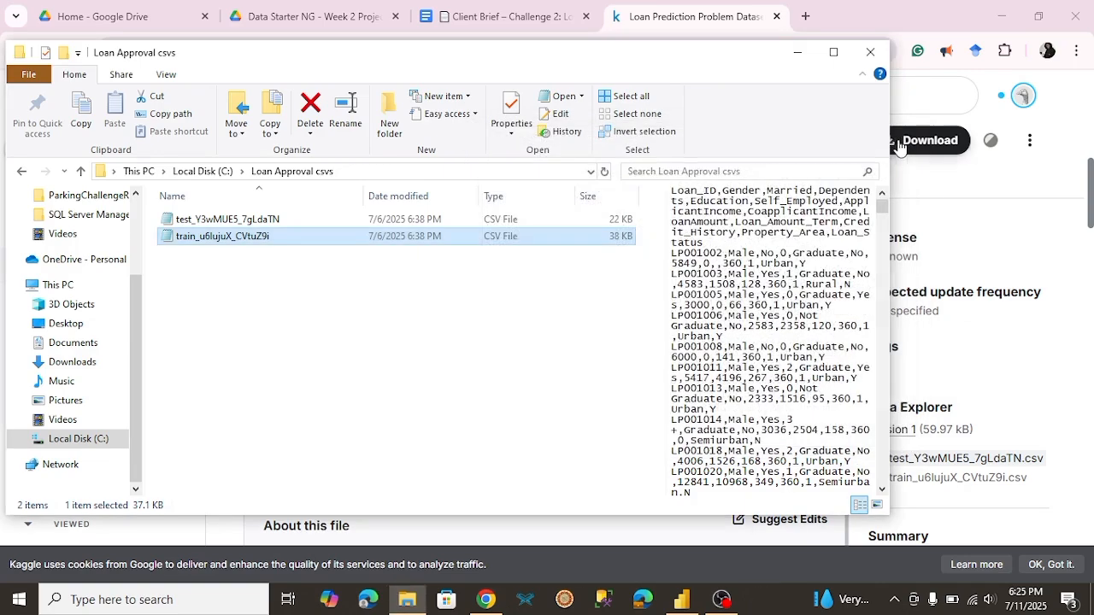
left_click(870, 52)
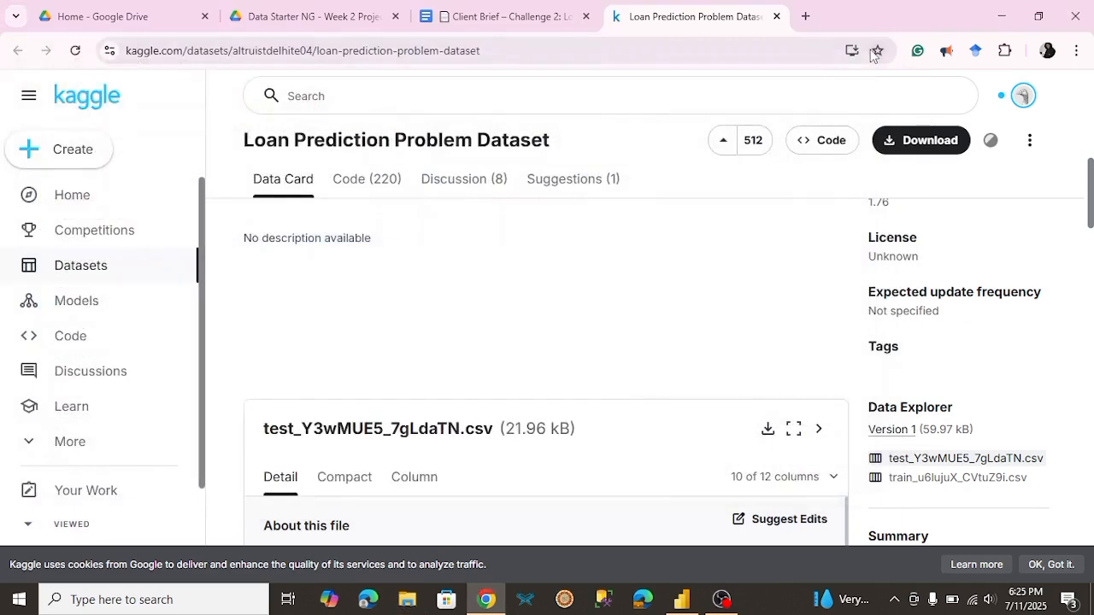
Step: Return to the client brief and read from the dataset fields through the client's requirements and Analysis Ideas to the end
left_click(315, 16)
left_click(500, 17)
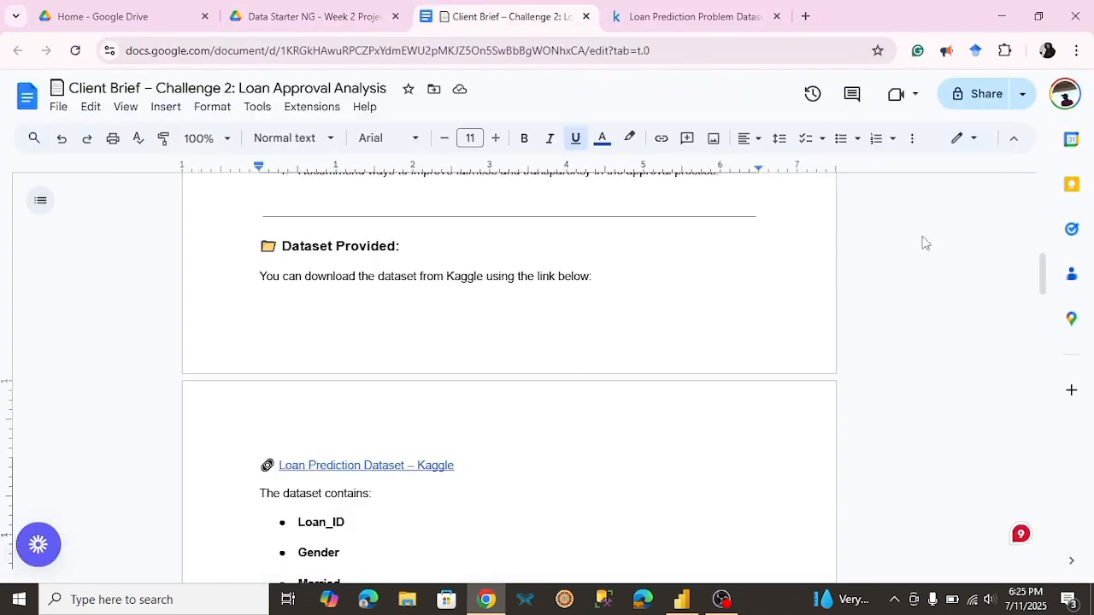
left_click_drag(1042, 274, 1041, 354)
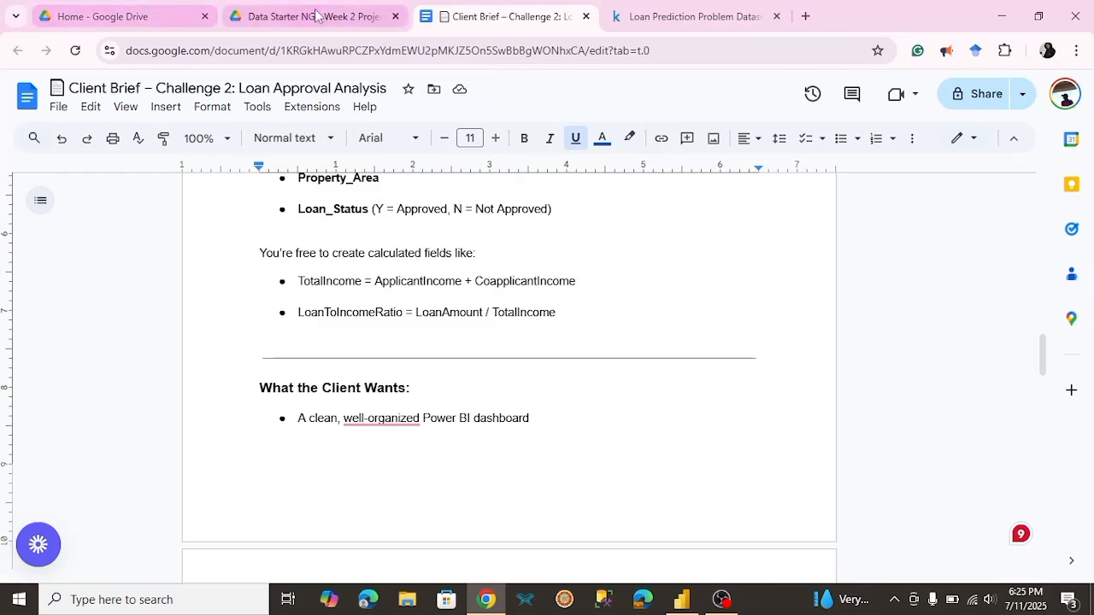
mouse_move(314, 20)
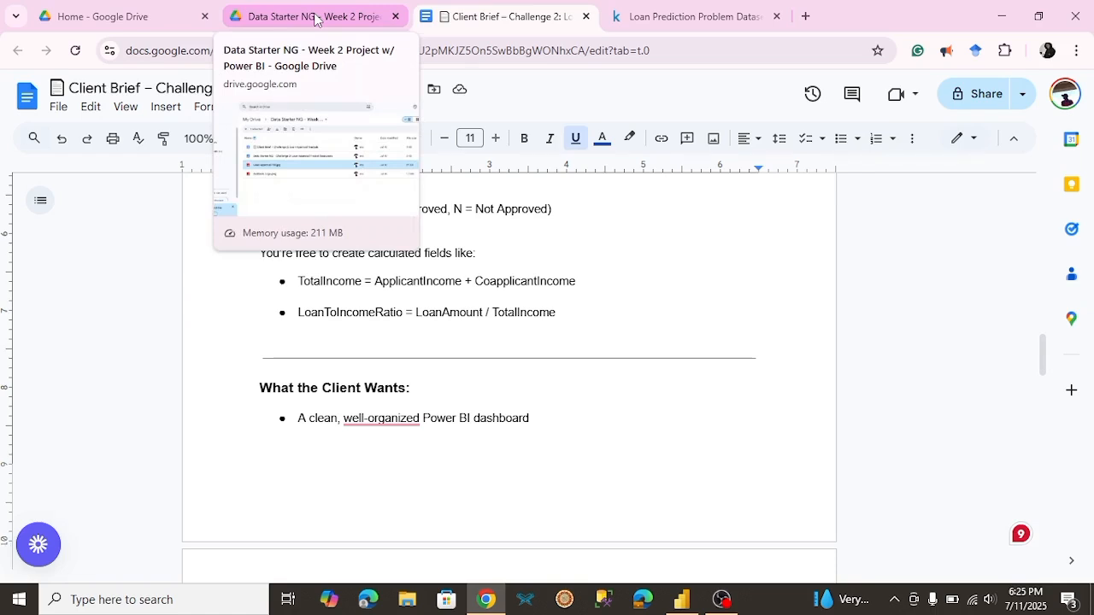
left_click_drag(1044, 356, 1050, 400)
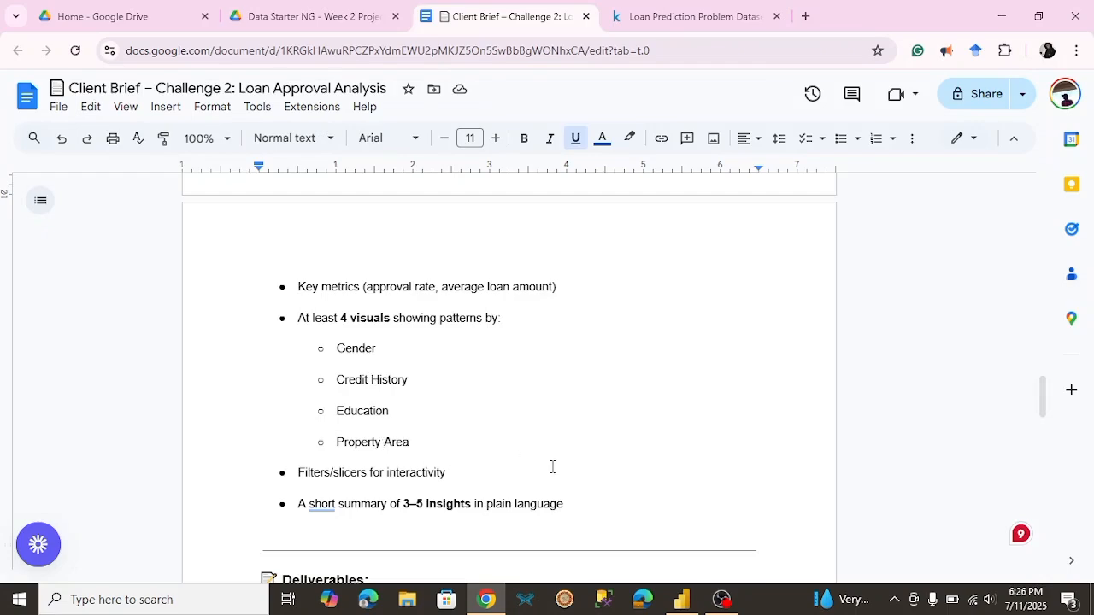
left_click_drag(1045, 413, 1040, 476)
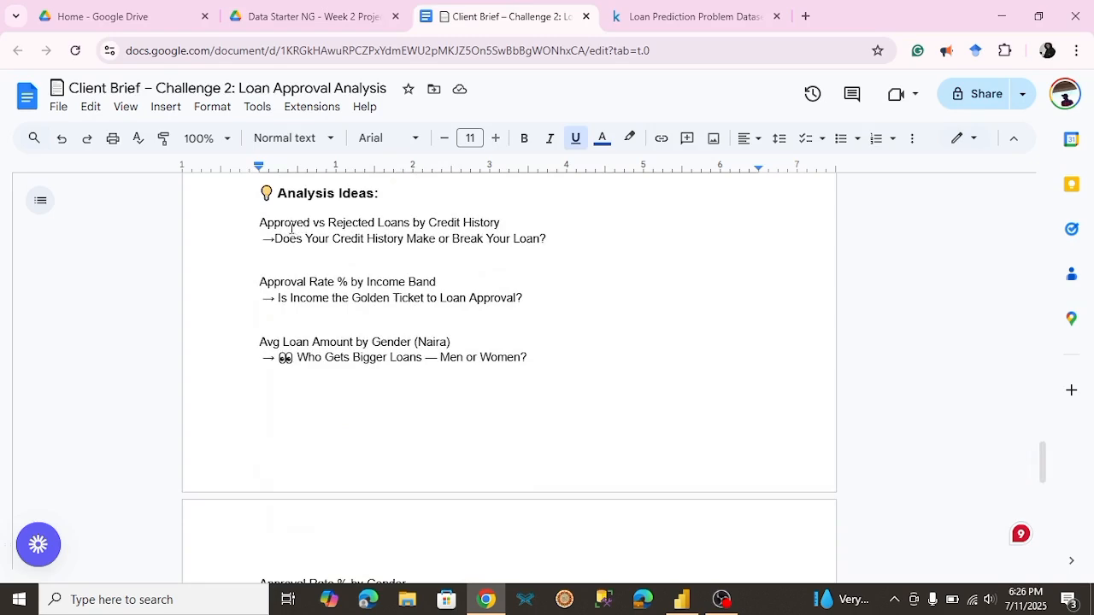
left_click_drag(1043, 466, 1045, 513)
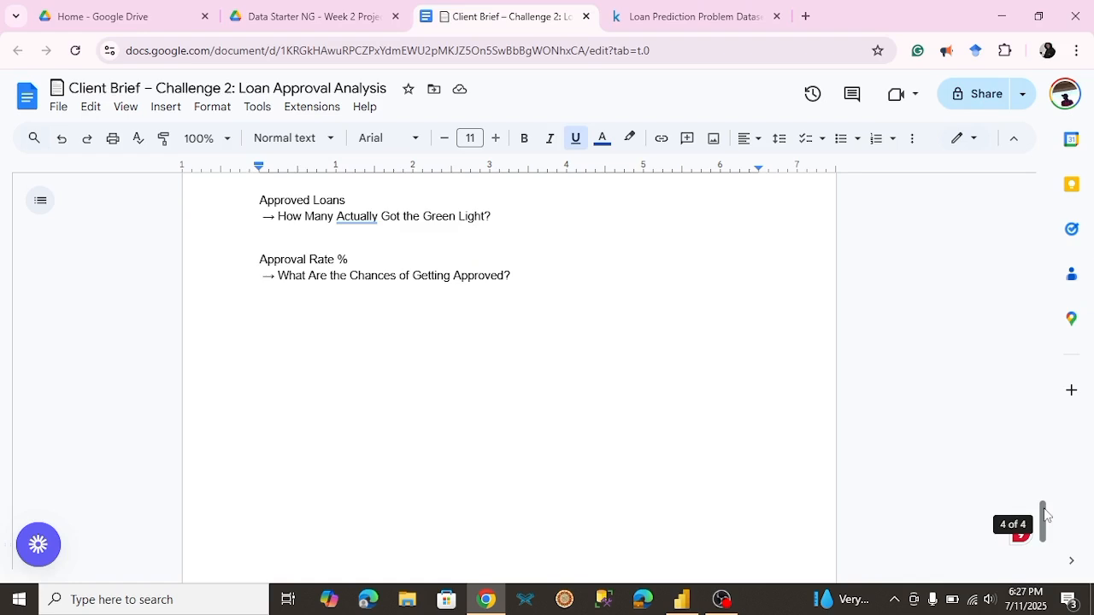
left_click_drag(1045, 513, 1048, 536)
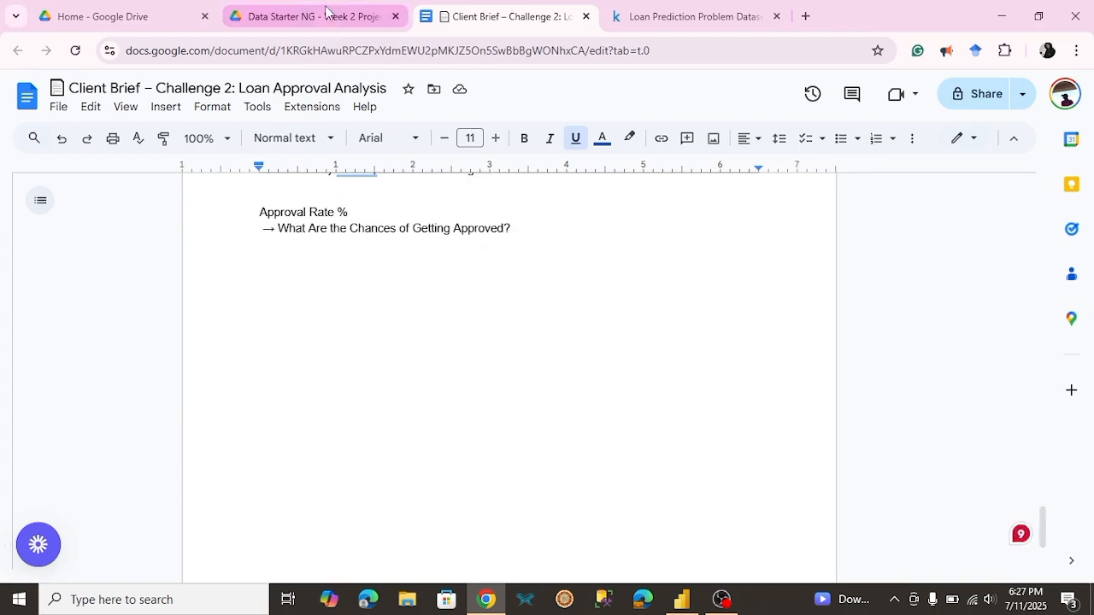
Step: Preview ZedBank Logo.png in the project's Drive folder, then close the preview
left_click(326, 10)
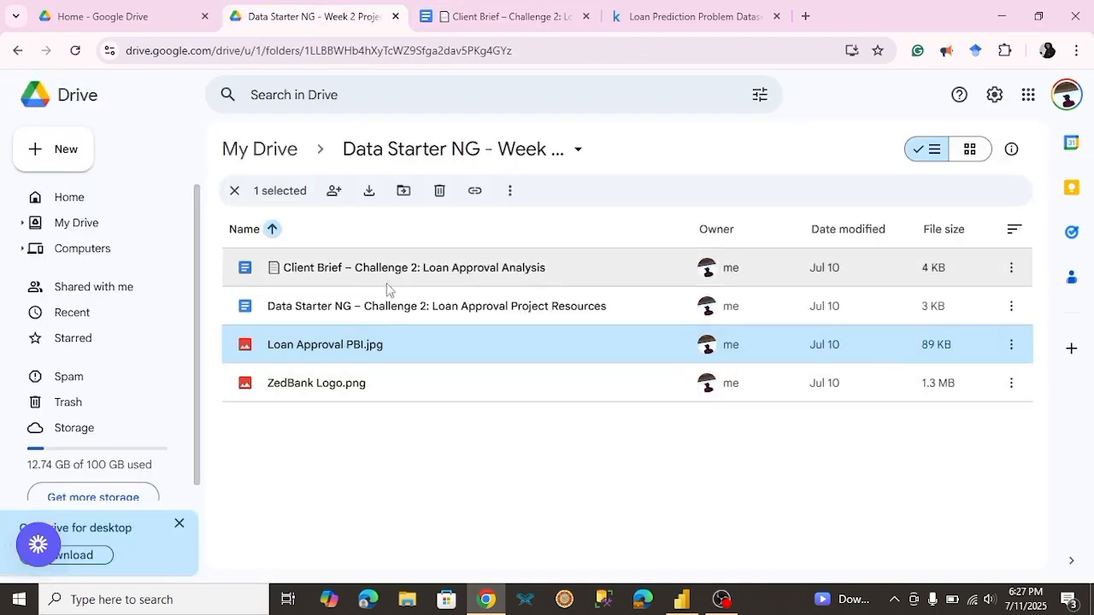
double_click(370, 385)
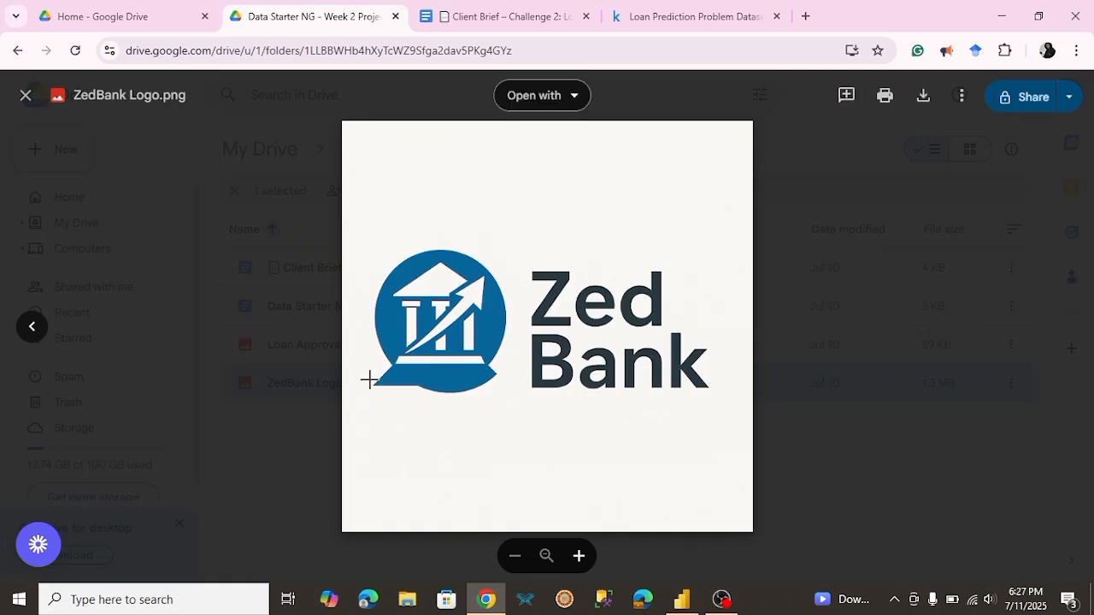
left_click(290, 425)
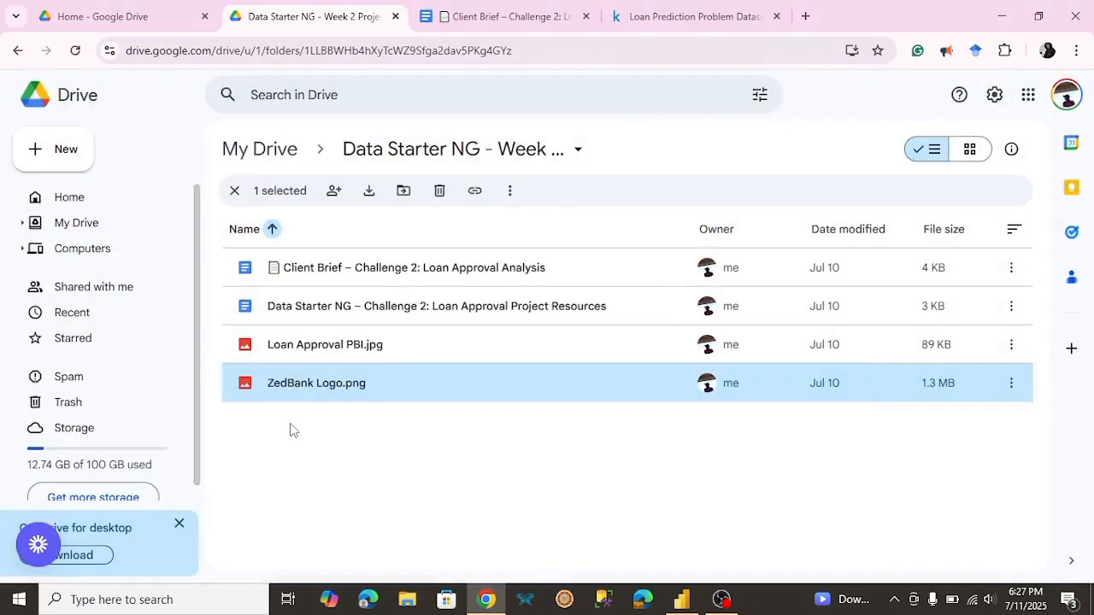
Step: Open the Loan Approval Project Resources document from the Drive folder and read its DAX calculated columns and measures to the end
left_click(399, 313)
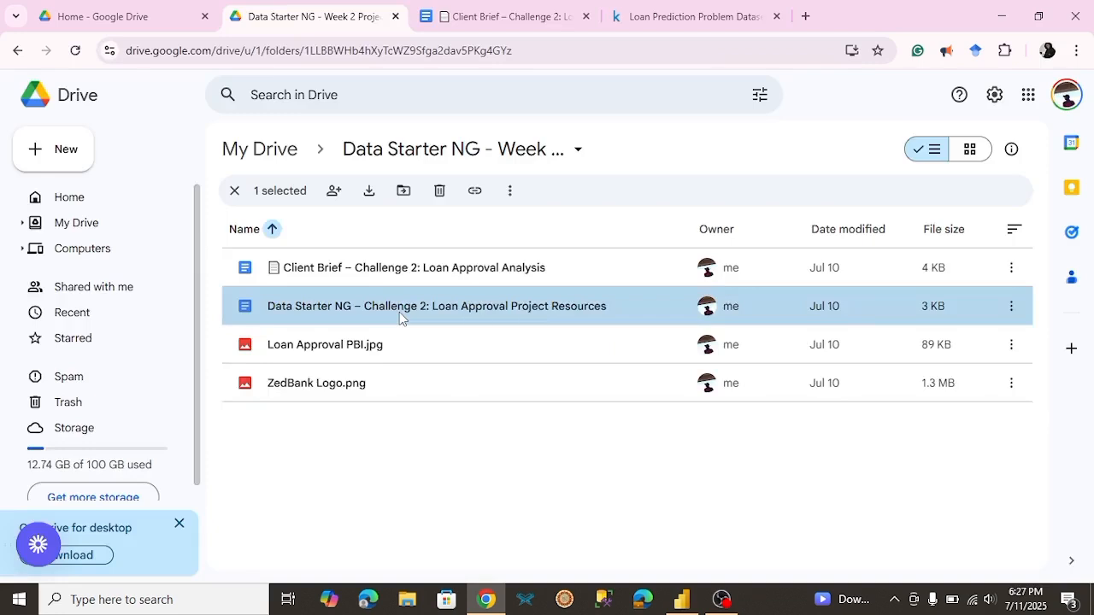
double_click(399, 312)
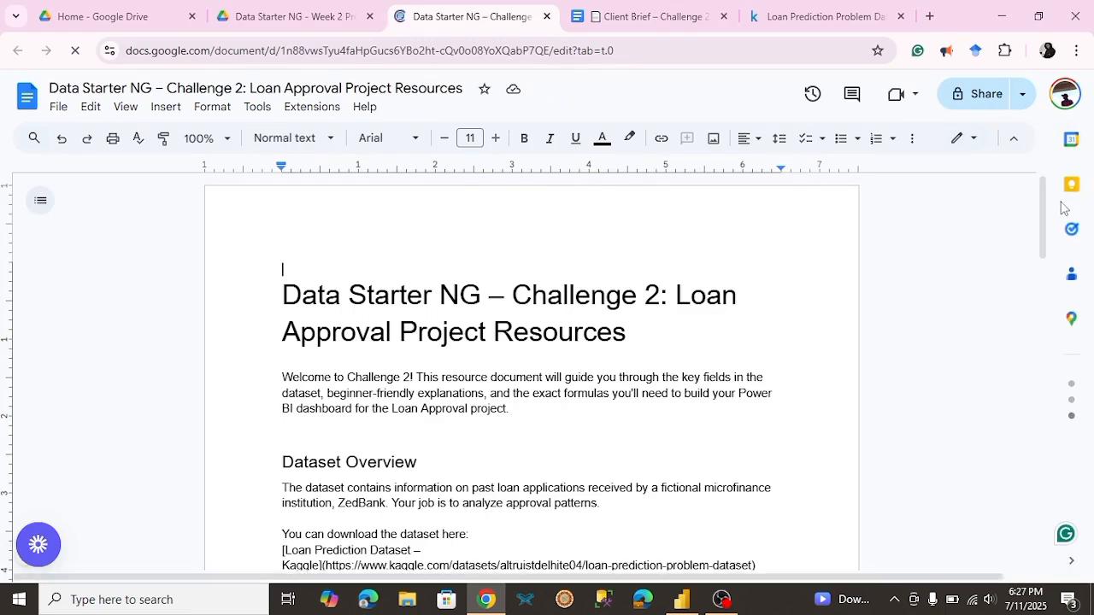
left_click_drag(1051, 213, 1018, 415)
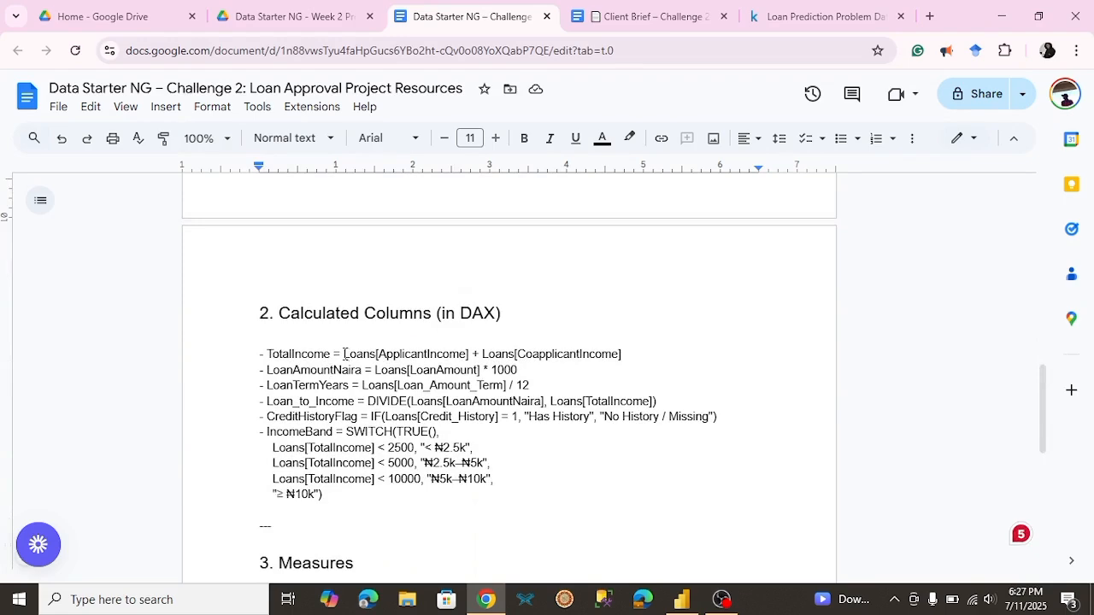
left_click_drag(477, 352, 505, 354)
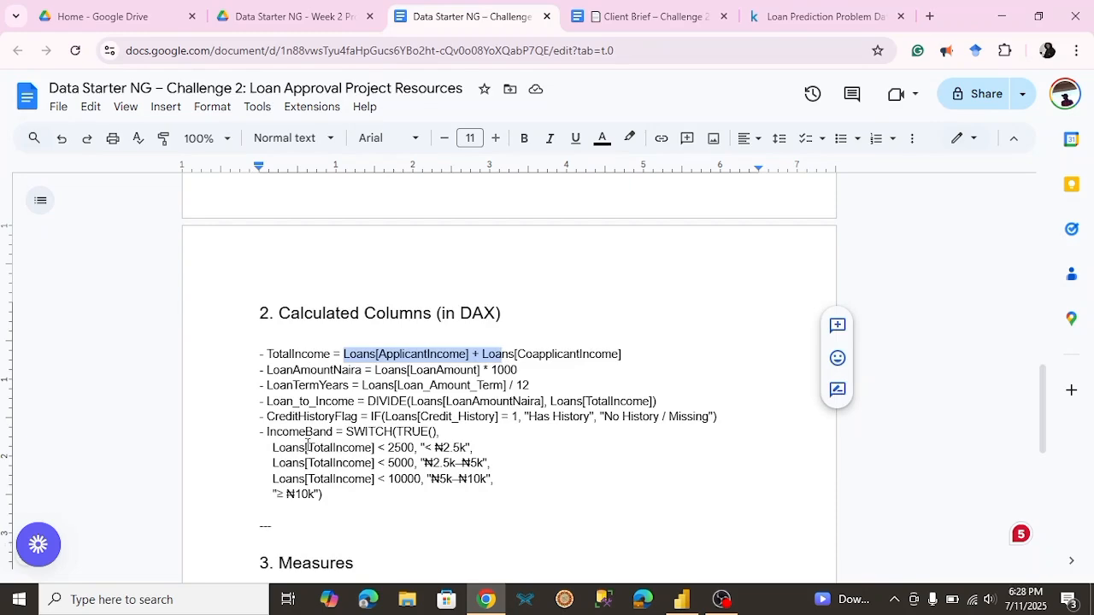
left_click(502, 354)
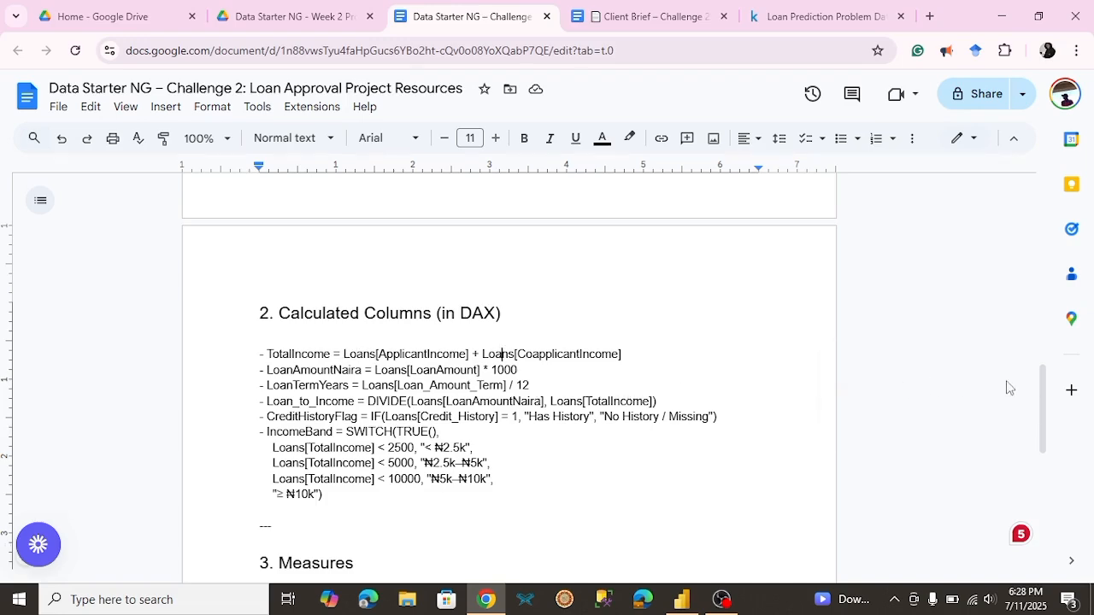
left_click_drag(1044, 393, 1051, 472)
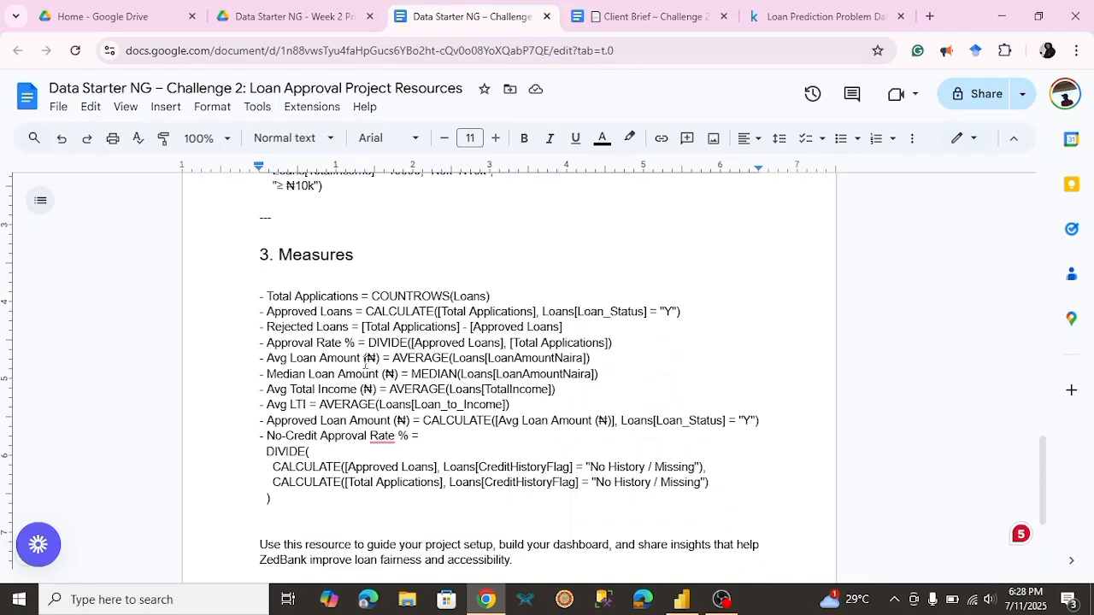
left_click_drag(1046, 447, 1030, 477)
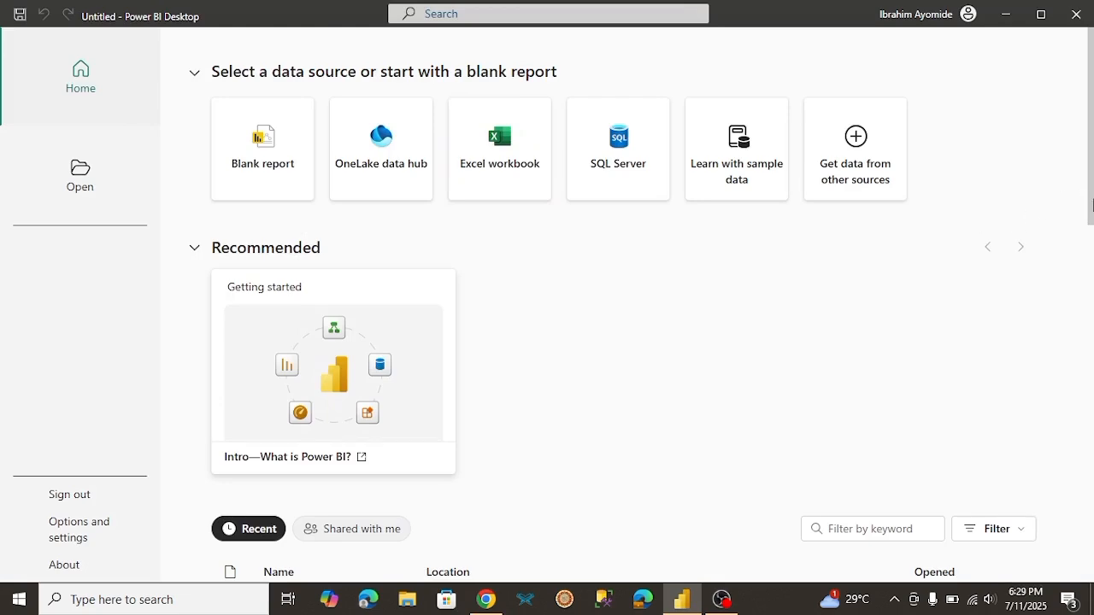
Step: Switch to Power BI Desktop, look over the recent files on the start page, and start a blank report
left_click_drag(1093, 204, 1087, 289)
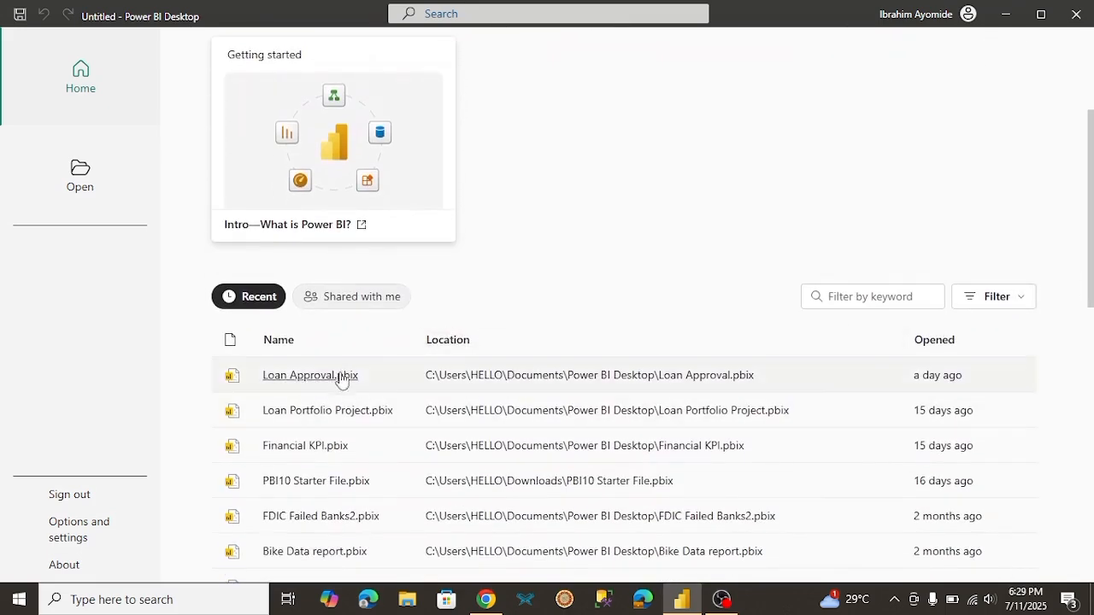
left_click_drag(1089, 295, 1084, 191)
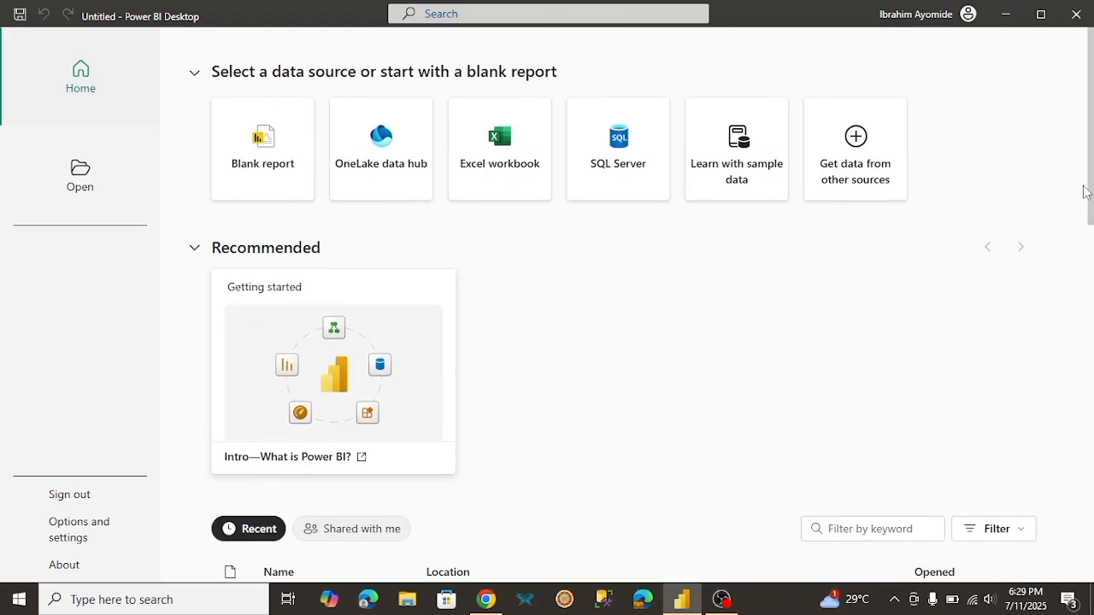
left_click(272, 173)
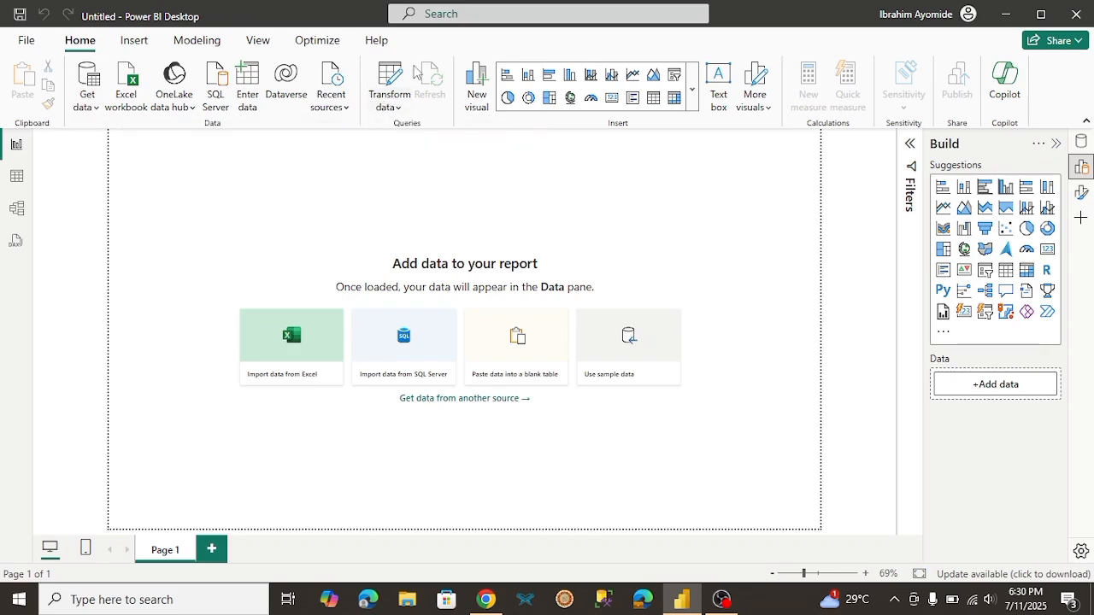
Step: Import train_u6lujuX_CVtuZ9i from the Loan Approval csvs folder as a Text/CSV source and open it in Power Query for transformation
left_click(92, 104)
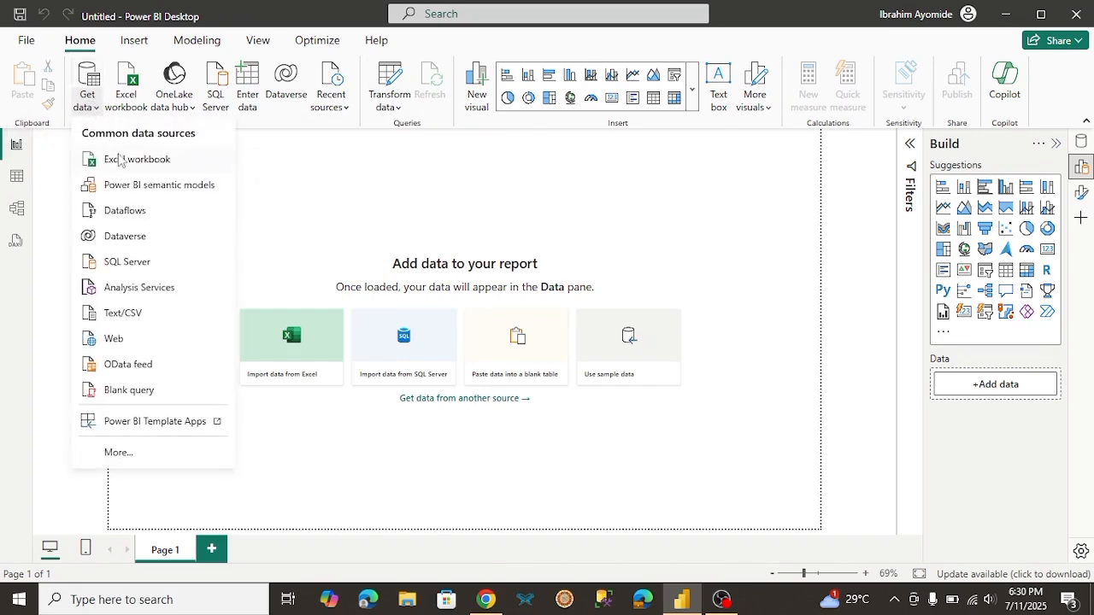
left_click(132, 314)
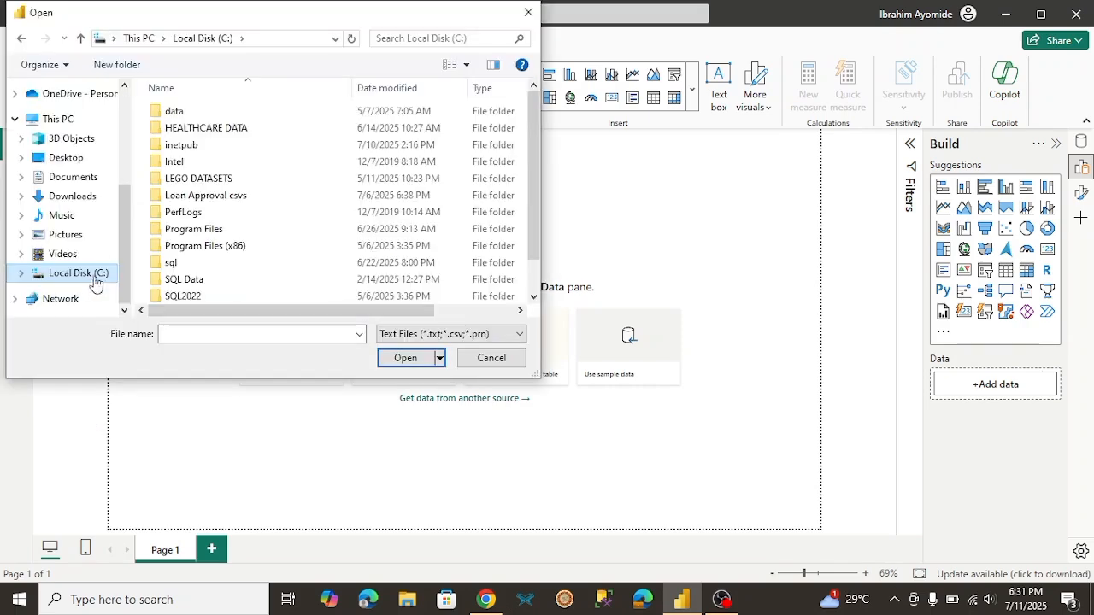
double_click(214, 196)
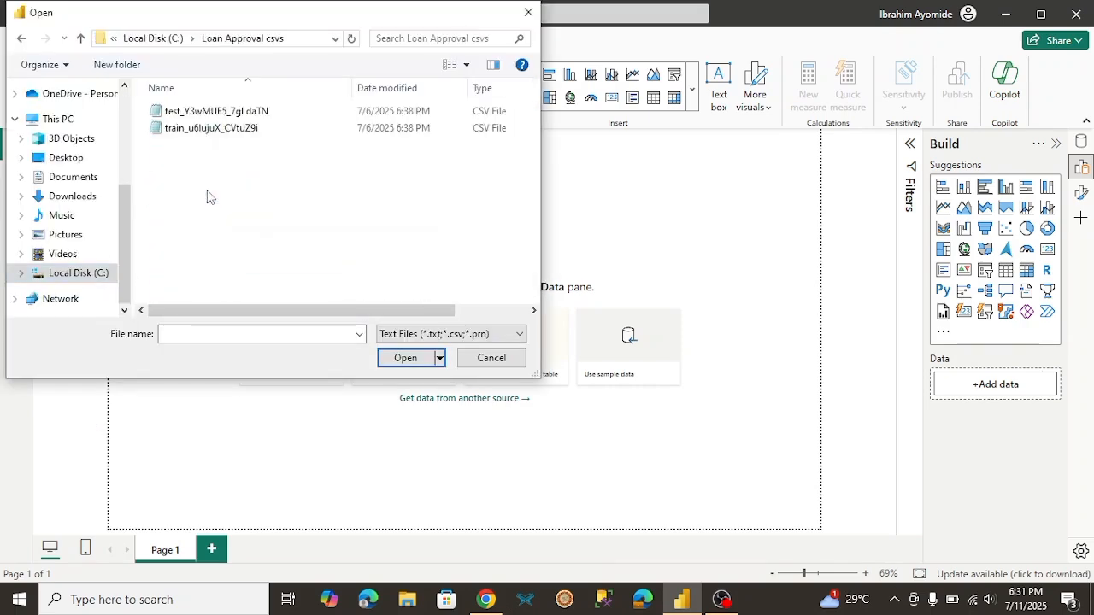
left_click(228, 137)
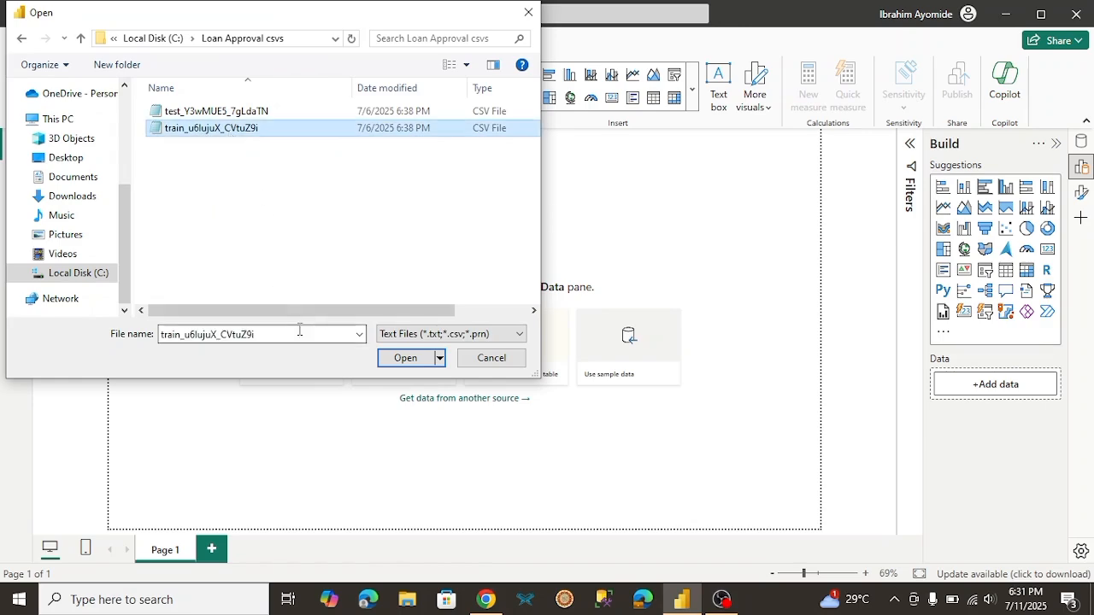
left_click_drag(315, 315, 363, 344)
left_click(402, 359)
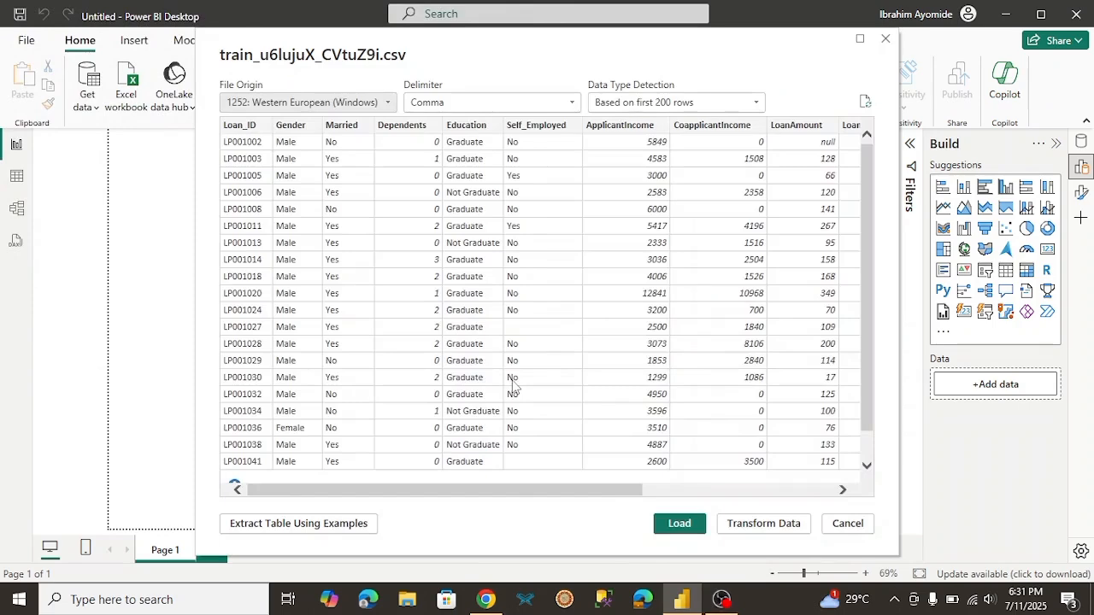
scroll(540, 428, "right", 5)
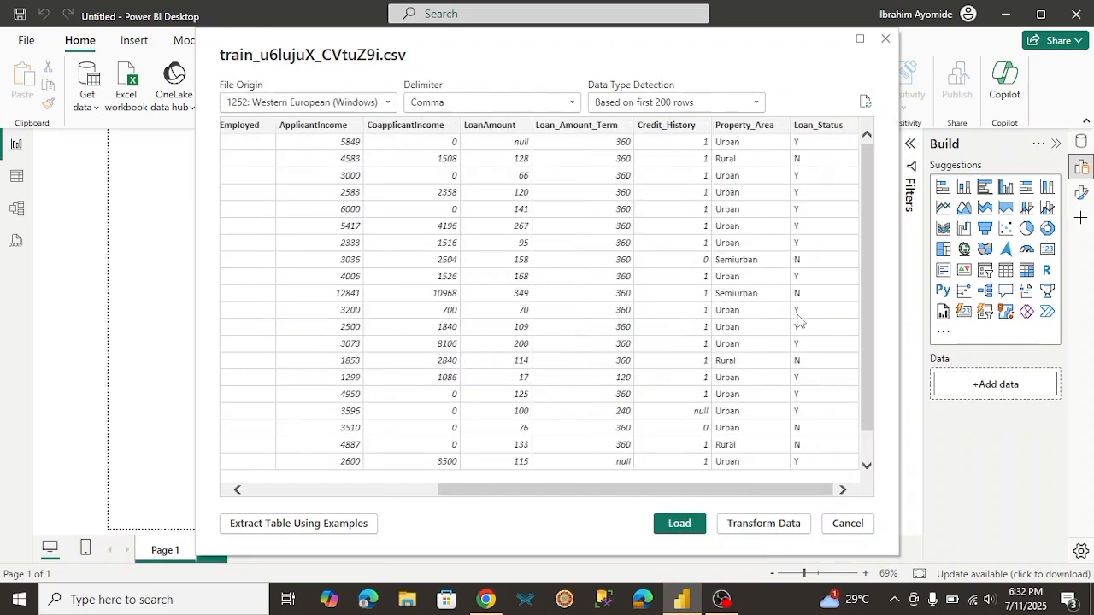
left_click(766, 525)
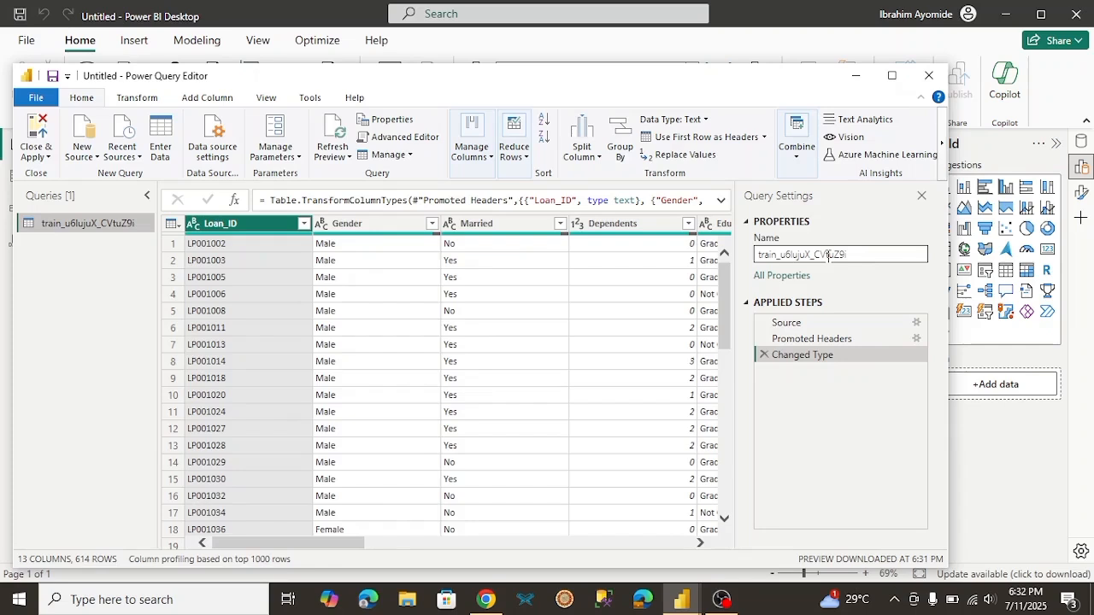
Step: Compare the query's Promoted Headers and Changed Type steps and examine the column data types through to Loan_Status
left_click(790, 340)
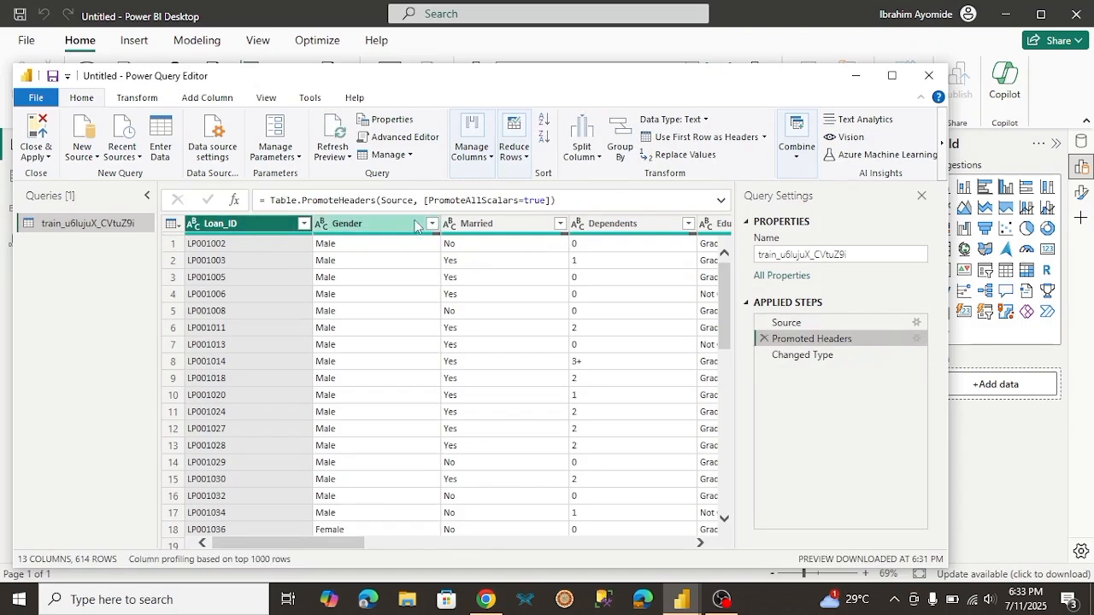
left_click(811, 356)
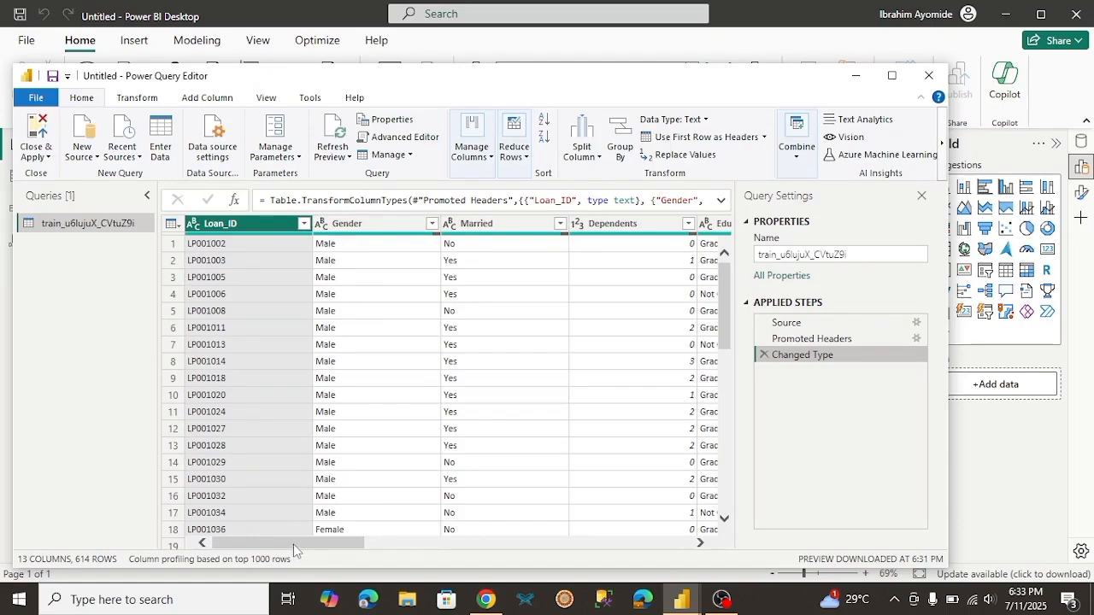
left_click_drag(293, 547, 359, 548)
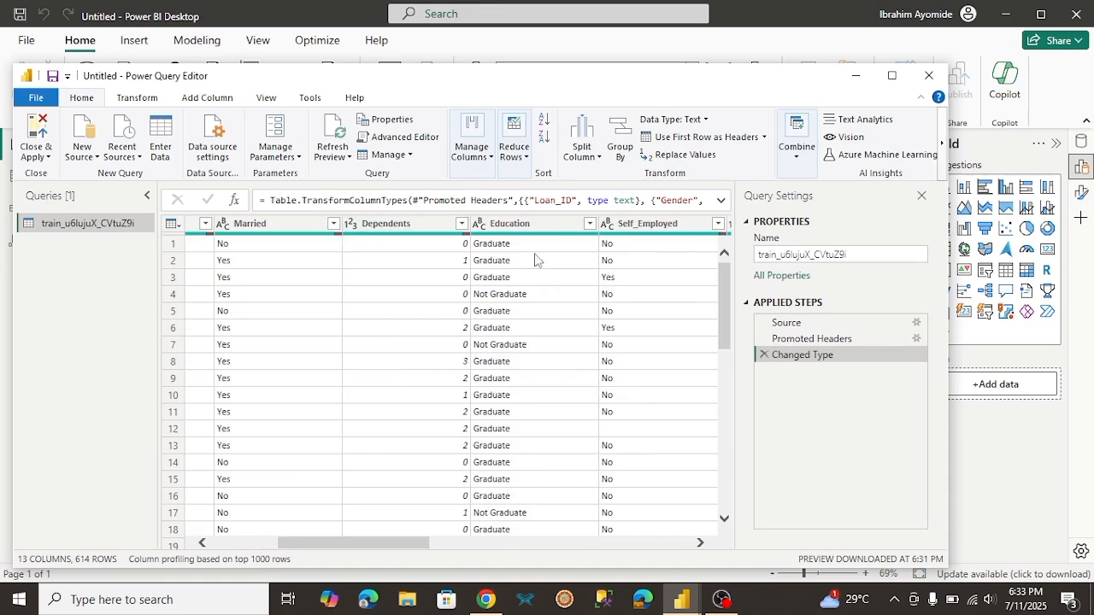
left_click_drag(393, 549, 585, 551)
left_click_drag(594, 554, 663, 550)
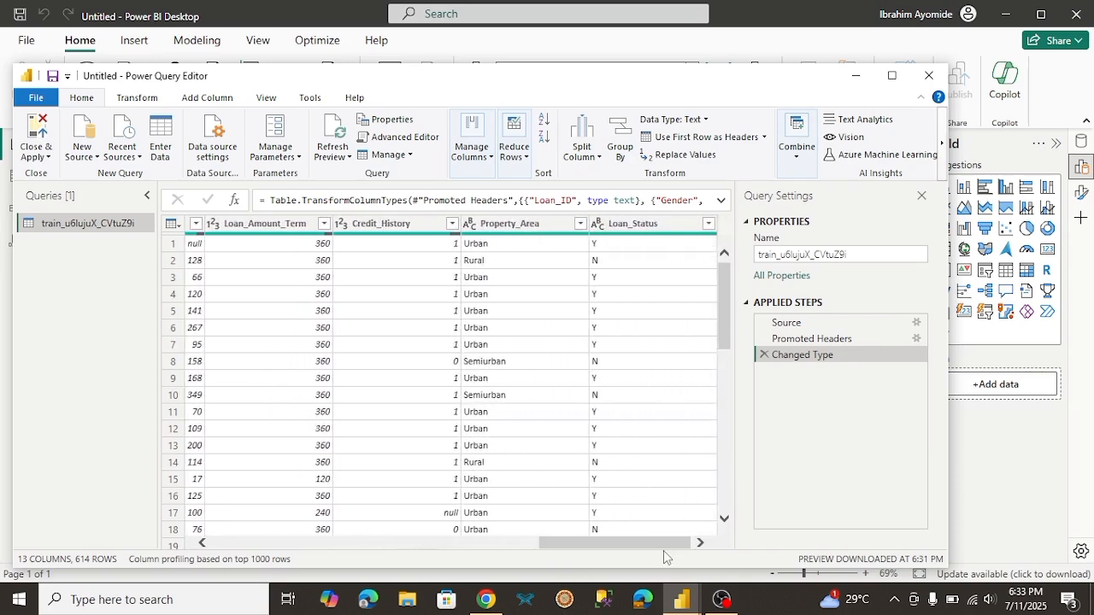
Step: Rename the train_u6lujuX_CVtuZ9i query to Loan Approval
left_click(843, 255)
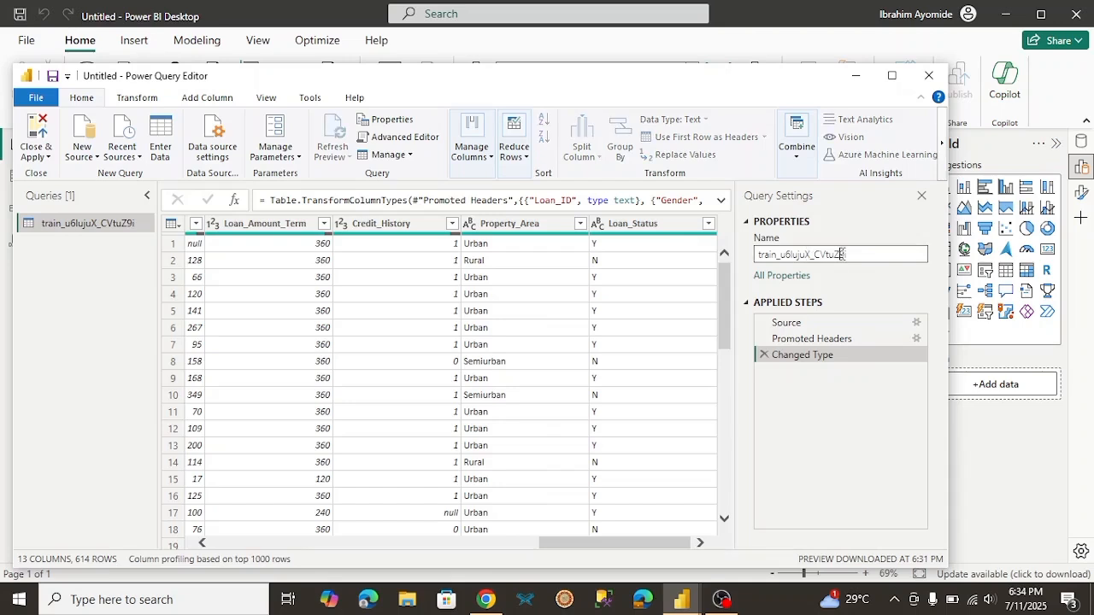
double_click(843, 255)
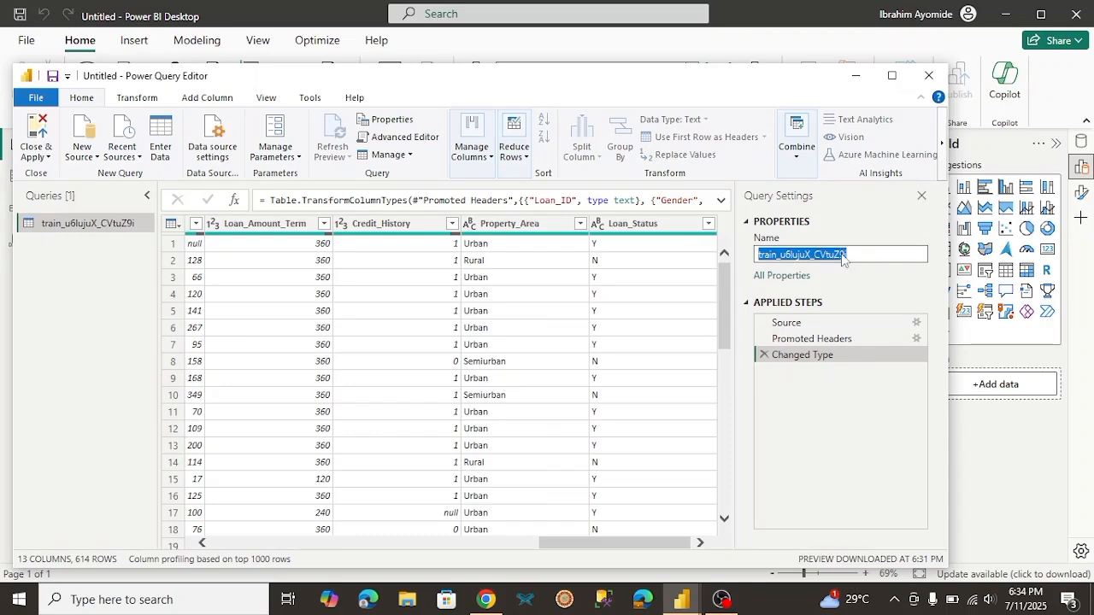
type("Loan Approval")
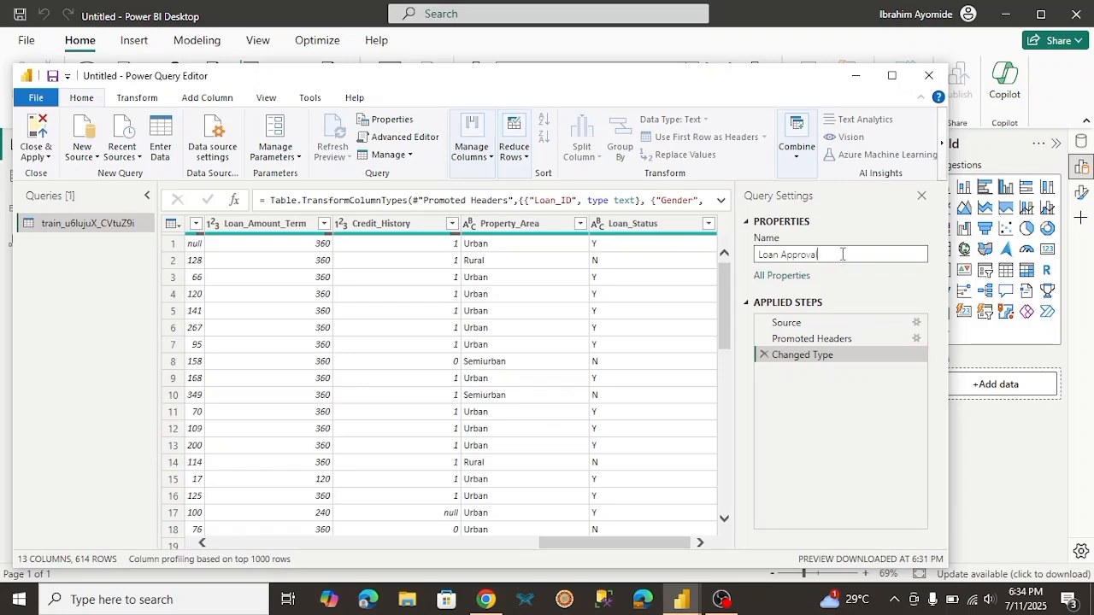
key("Return")
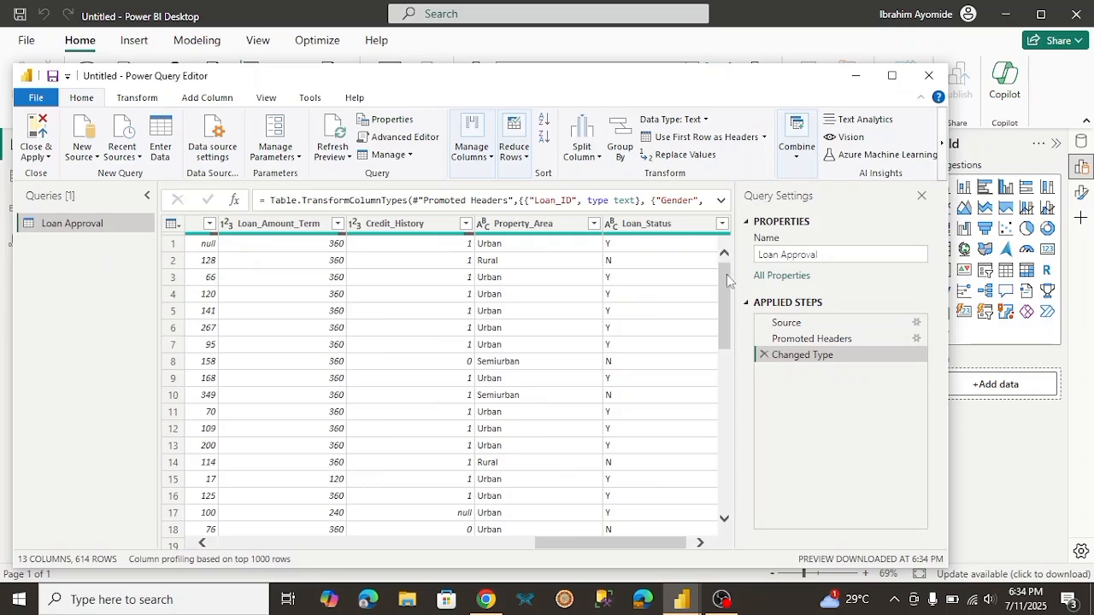
Step: Replace the blank values in the Gender column with "Prefer not to say" and check the replaced rows
left_click_drag(726, 276, 721, 376)
left_click_drag(611, 542, 432, 543)
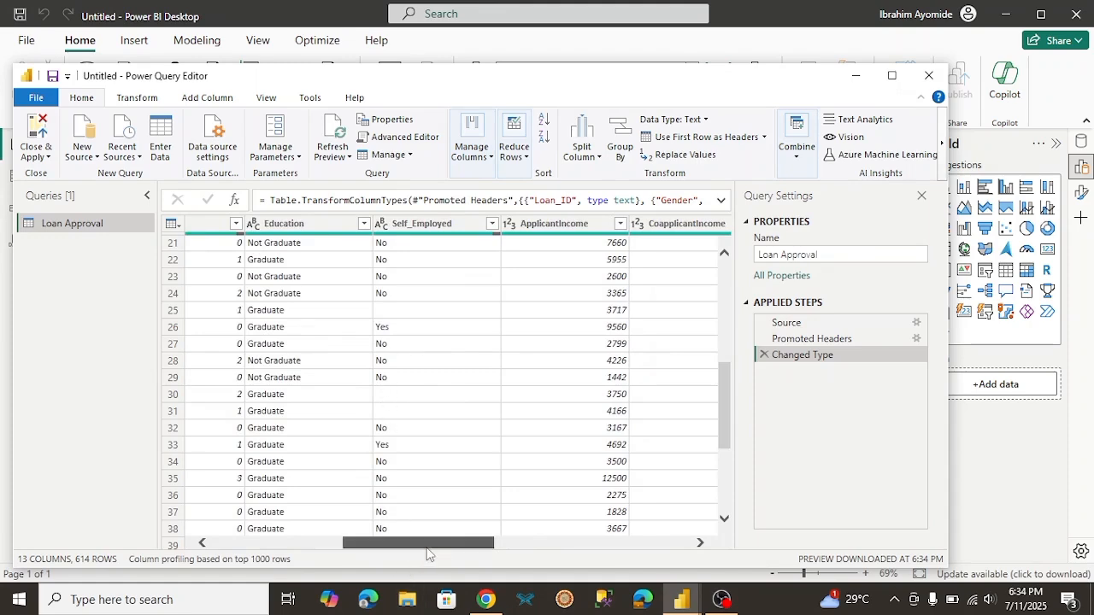
left_click_drag(428, 545, 307, 539)
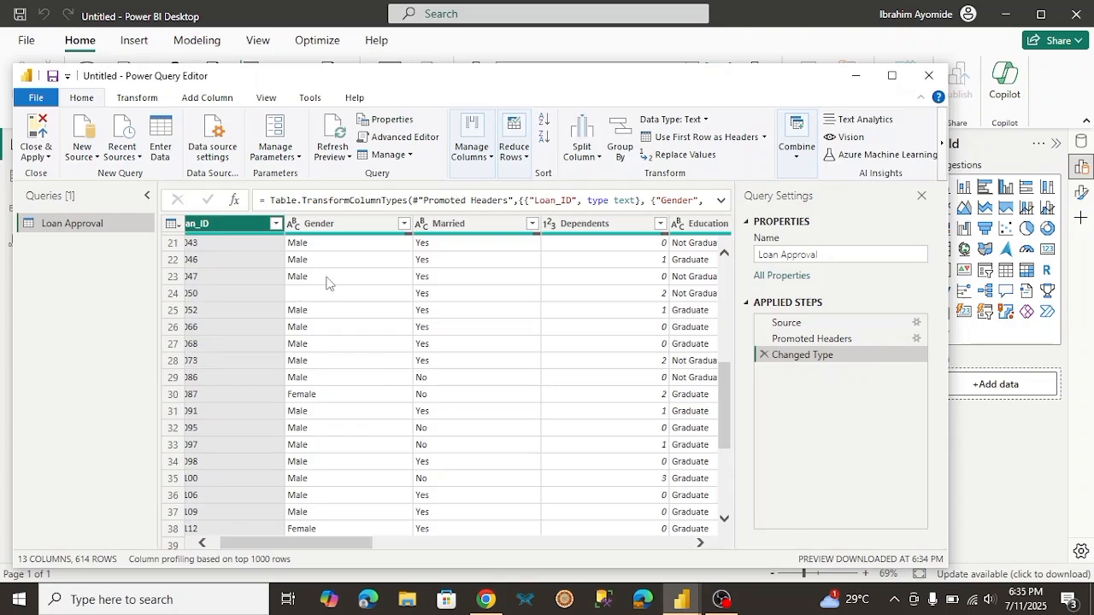
left_click(356, 229)
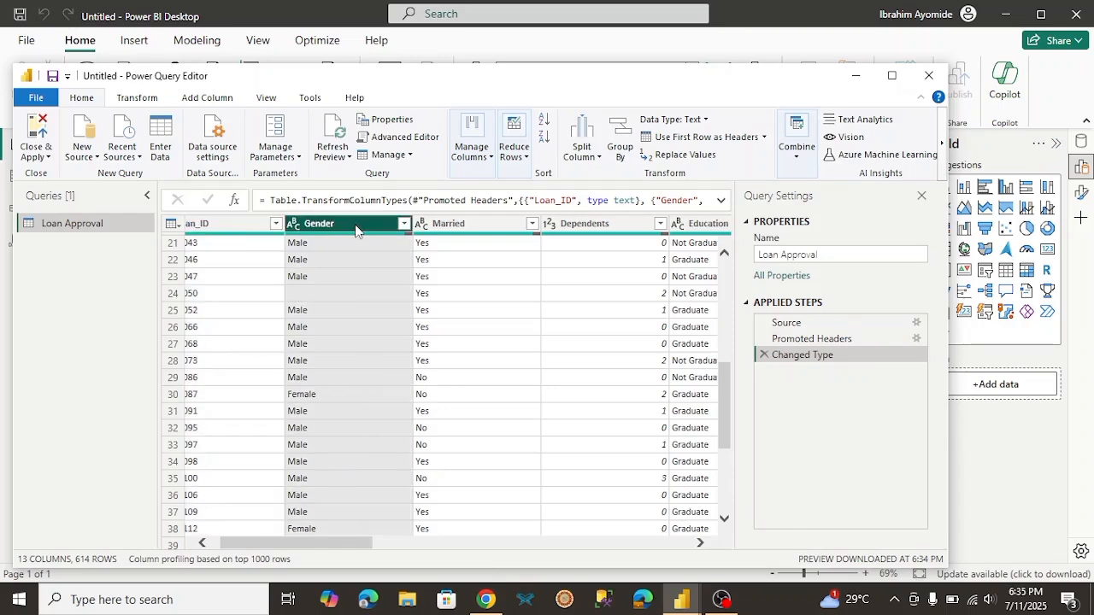
right_click(356, 230)
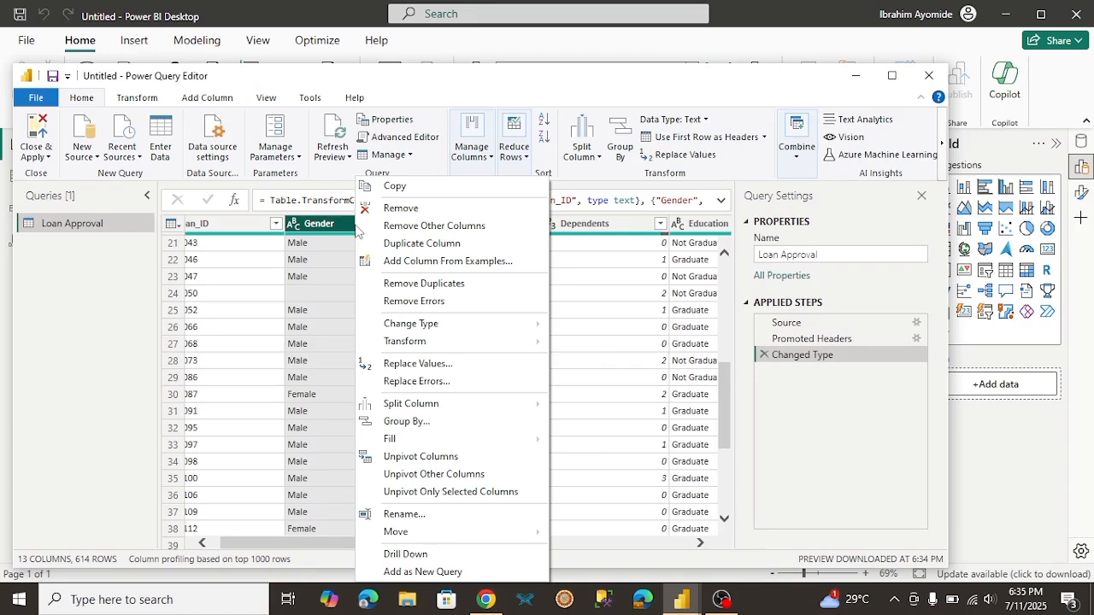
left_click(418, 364)
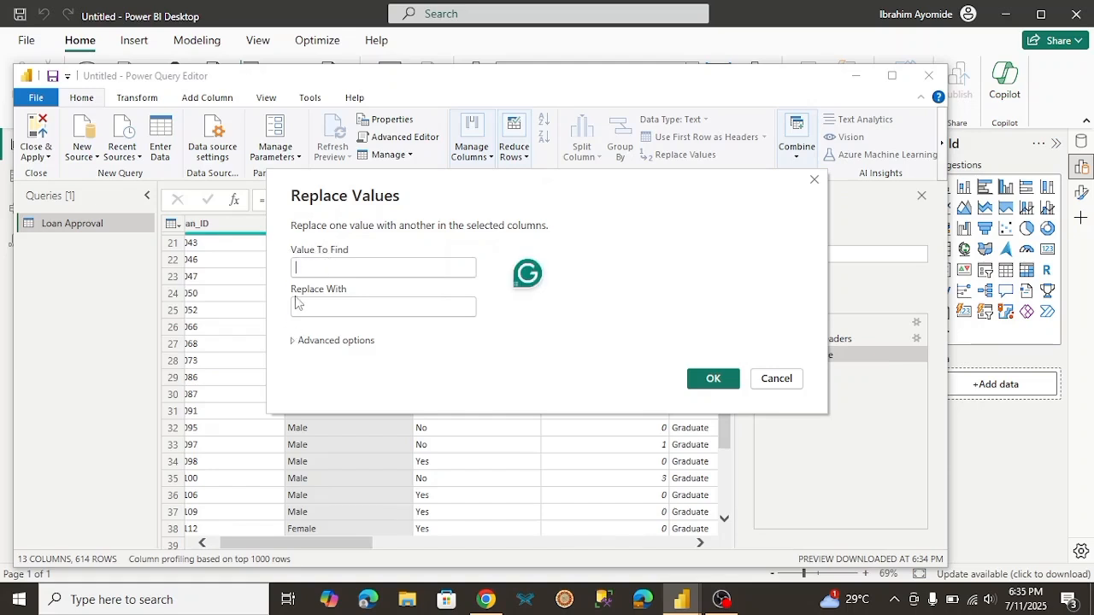
left_click(318, 311)
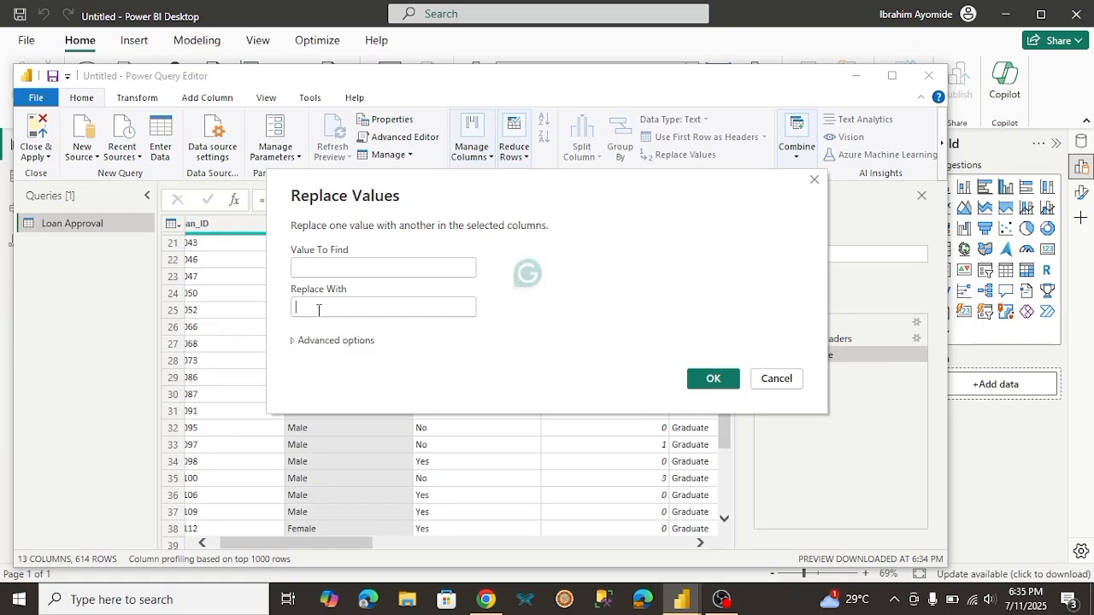
type("P")
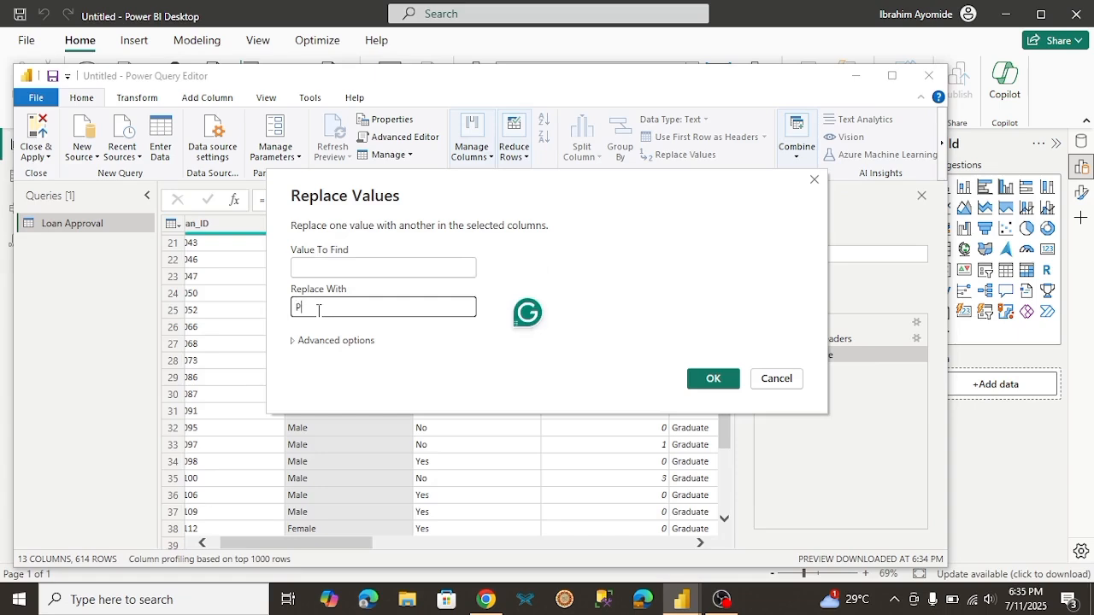
type("refer not to say")
left_click(718, 384)
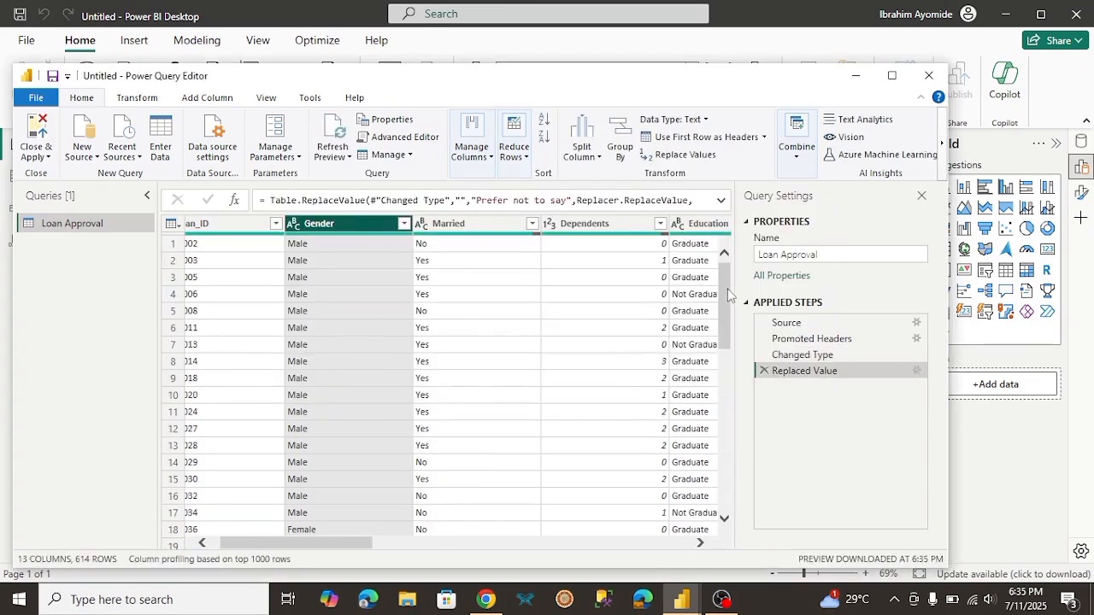
left_click_drag(731, 295, 719, 373)
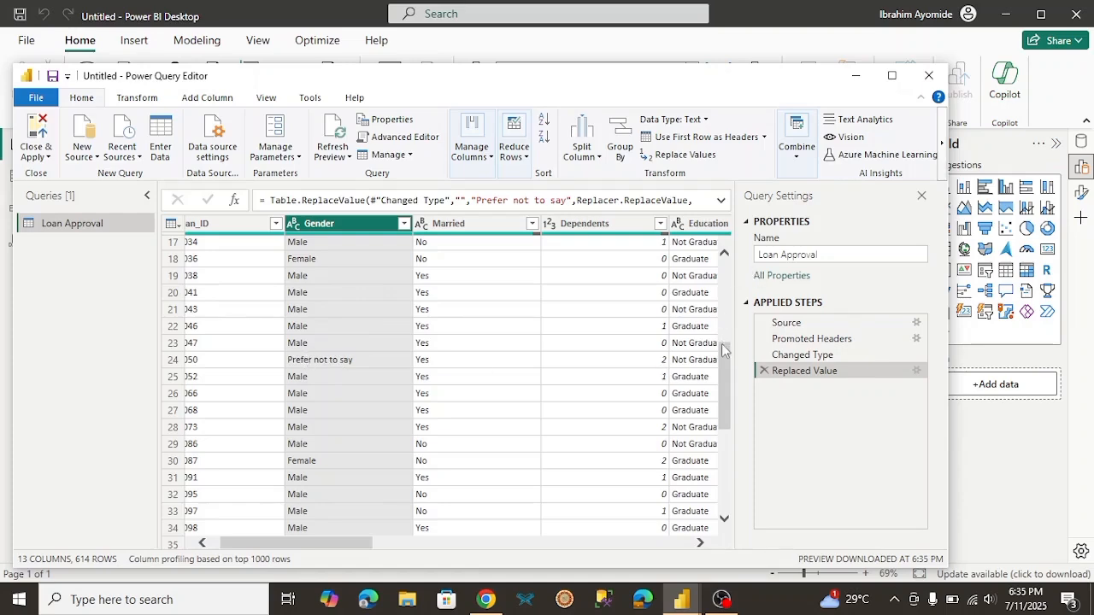
left_click_drag(721, 363, 721, 282)
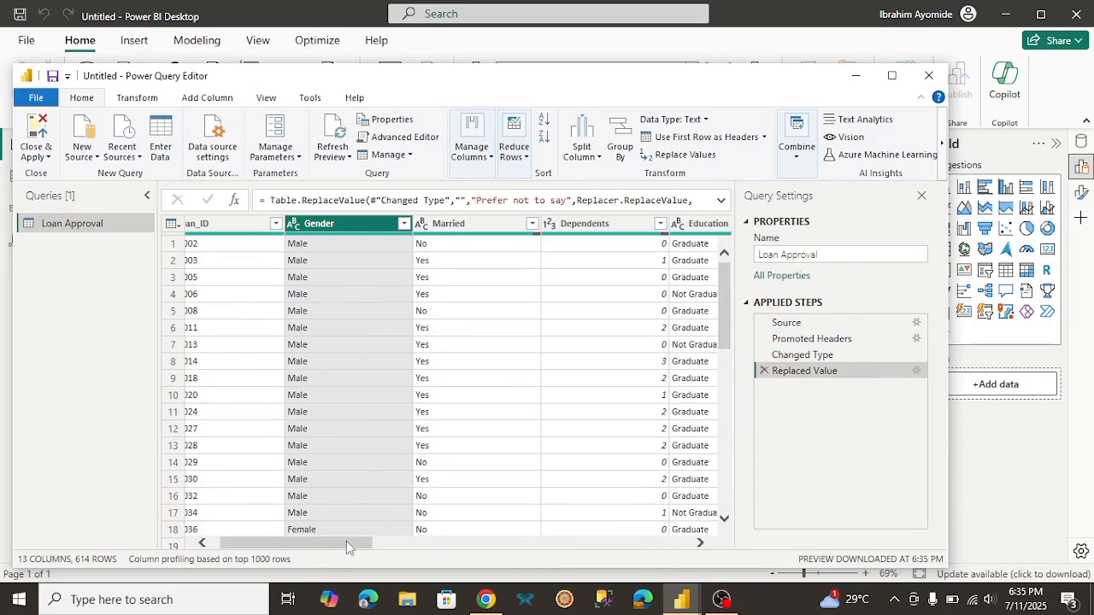
Step: Replace the blank values in the Self_Employed column with null
left_click_drag(346, 547, 419, 547)
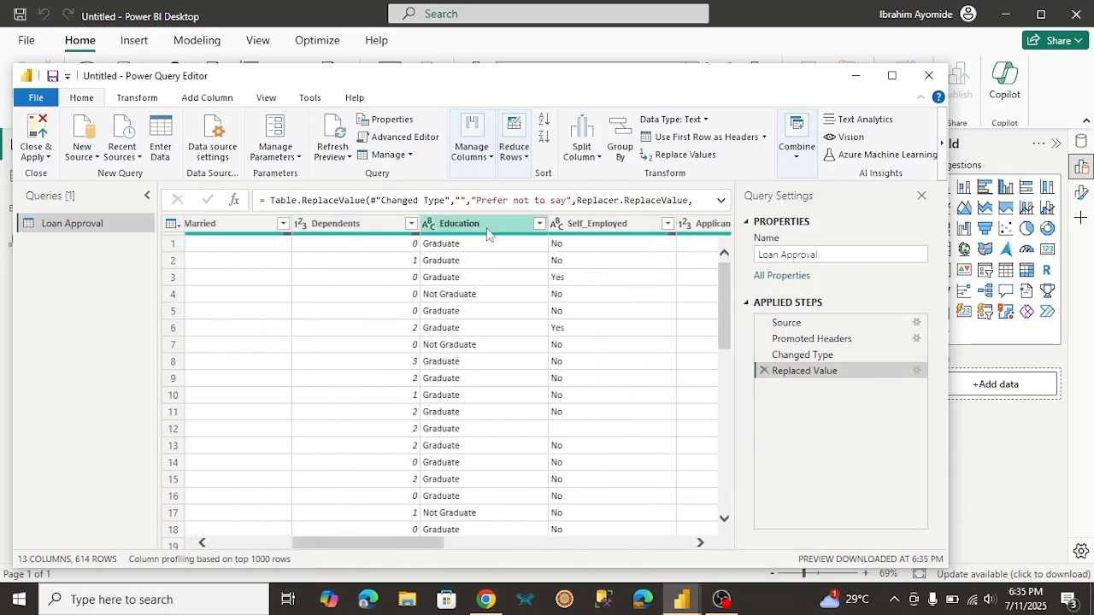
left_click_drag(723, 274, 622, 291)
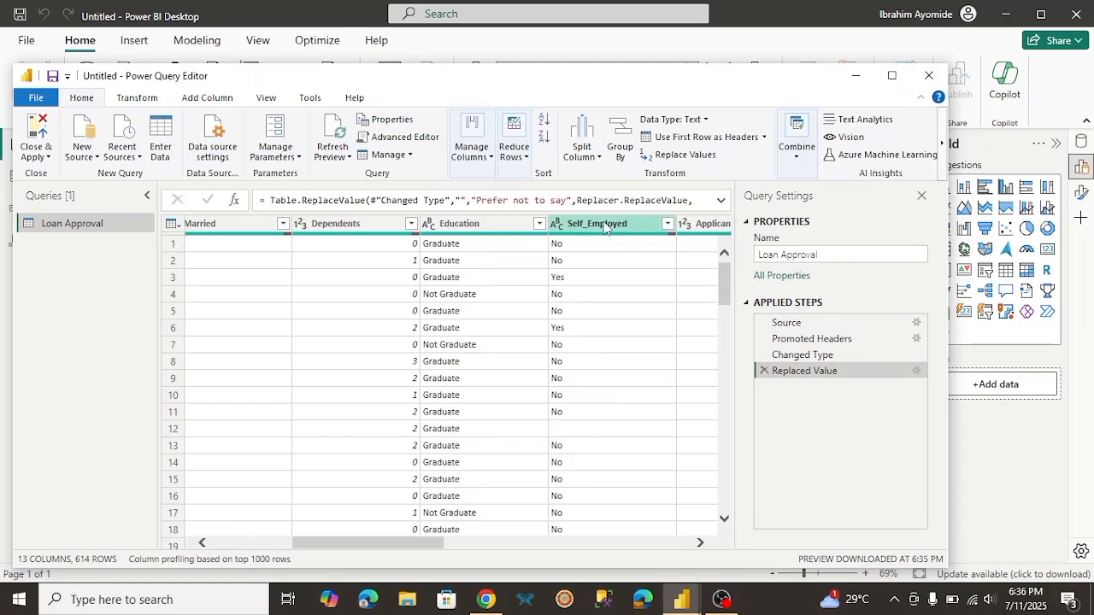
left_click(605, 224)
right_click(604, 224)
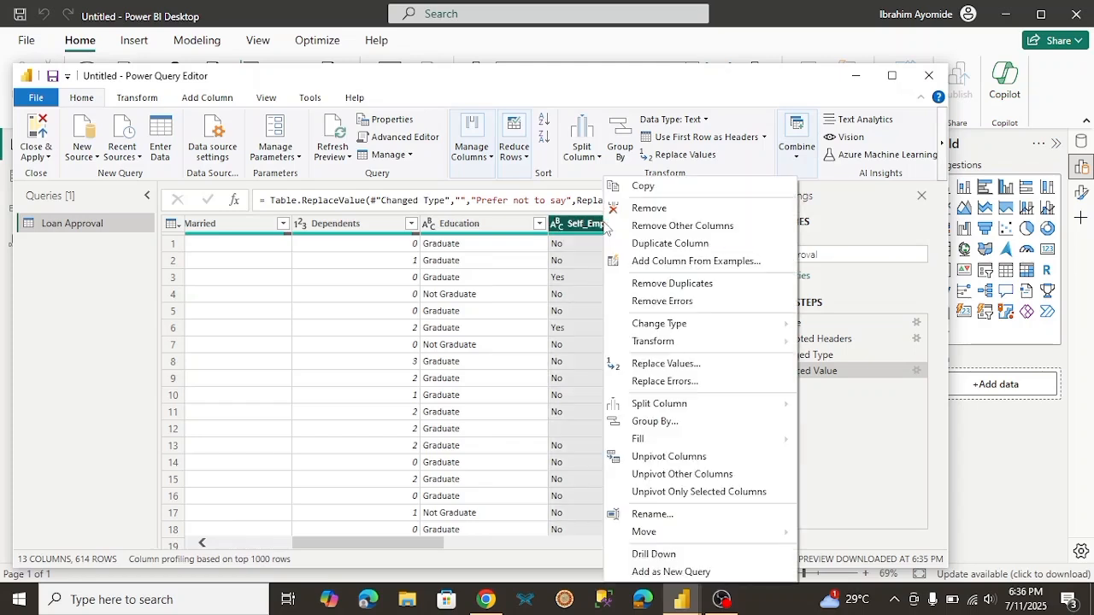
left_click(663, 363)
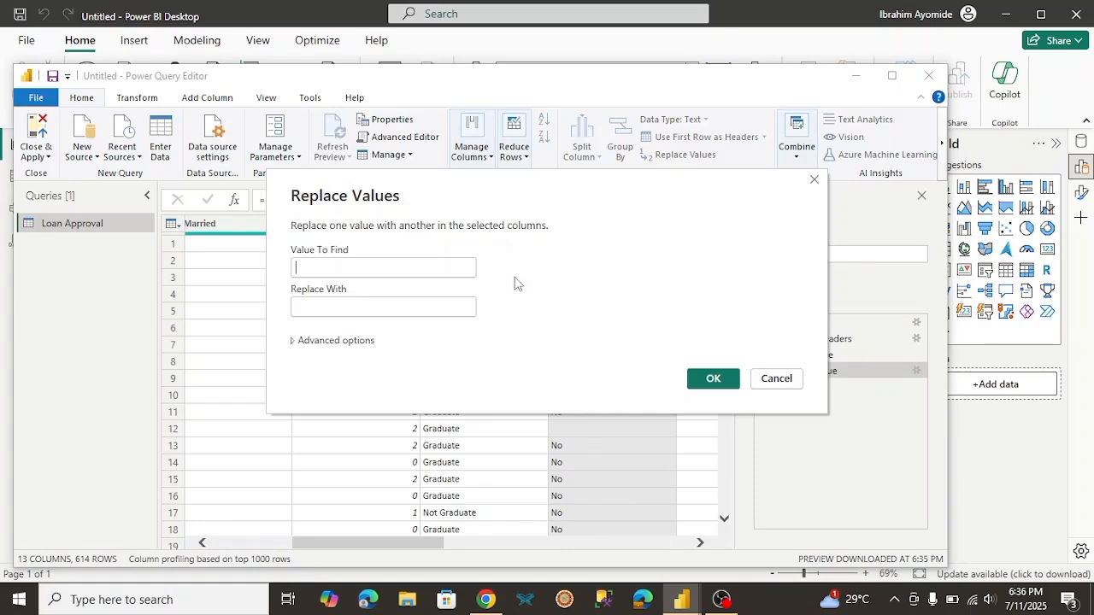
type("nu")
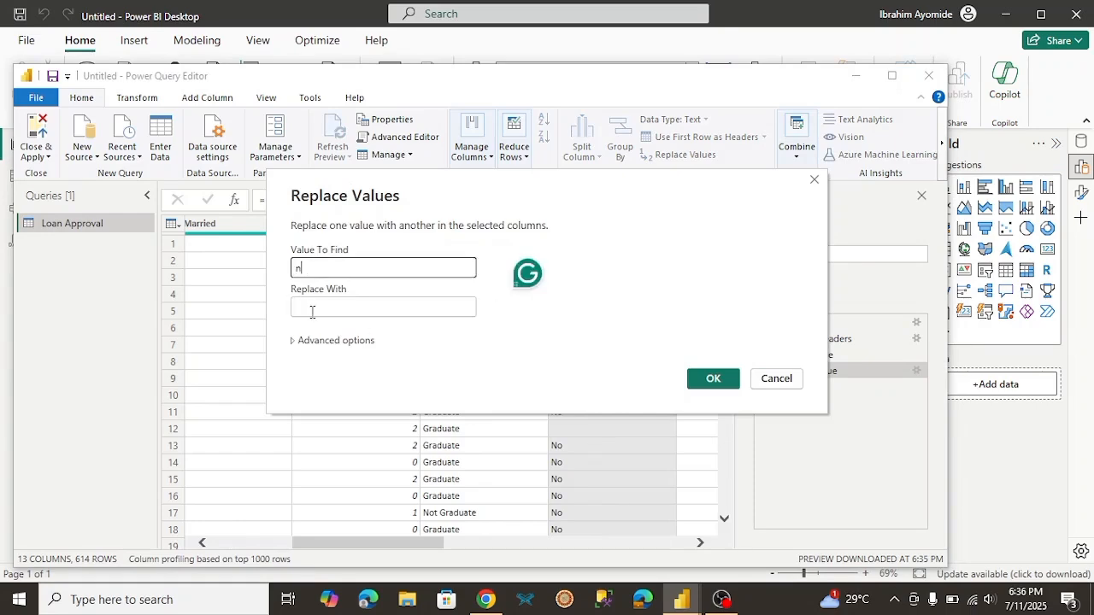
key("BackSpace")
key("BackSpace")
left_click(312, 312)
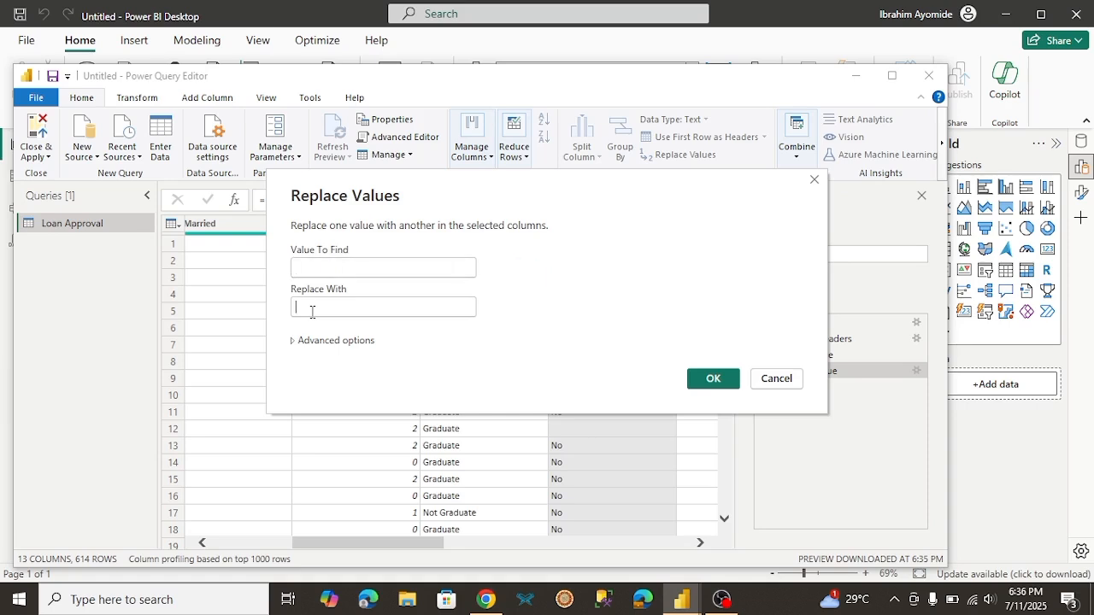
type("nul")
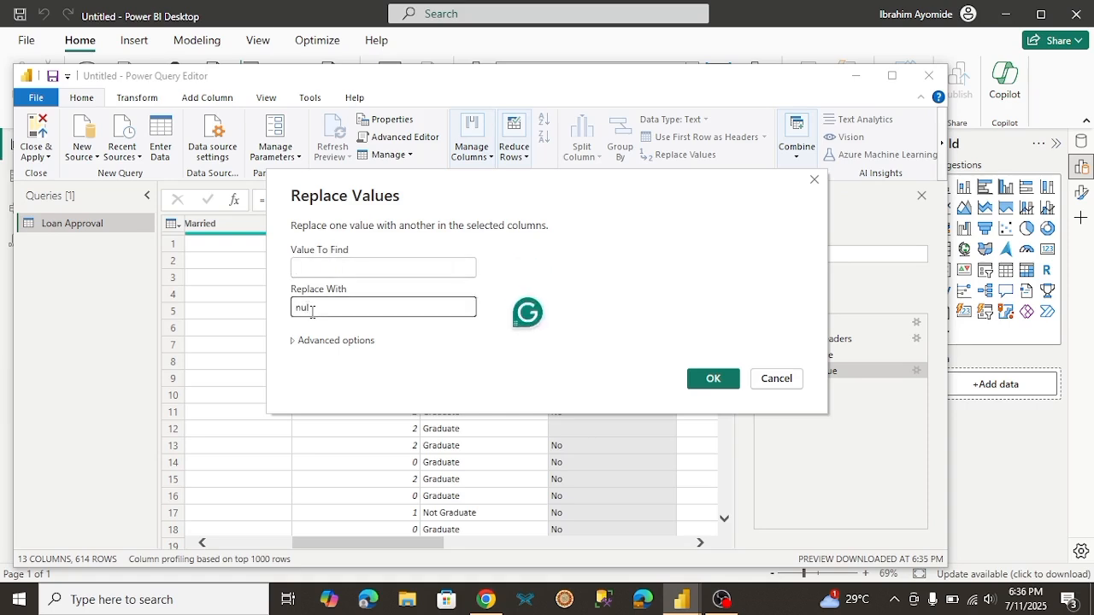
type("l")
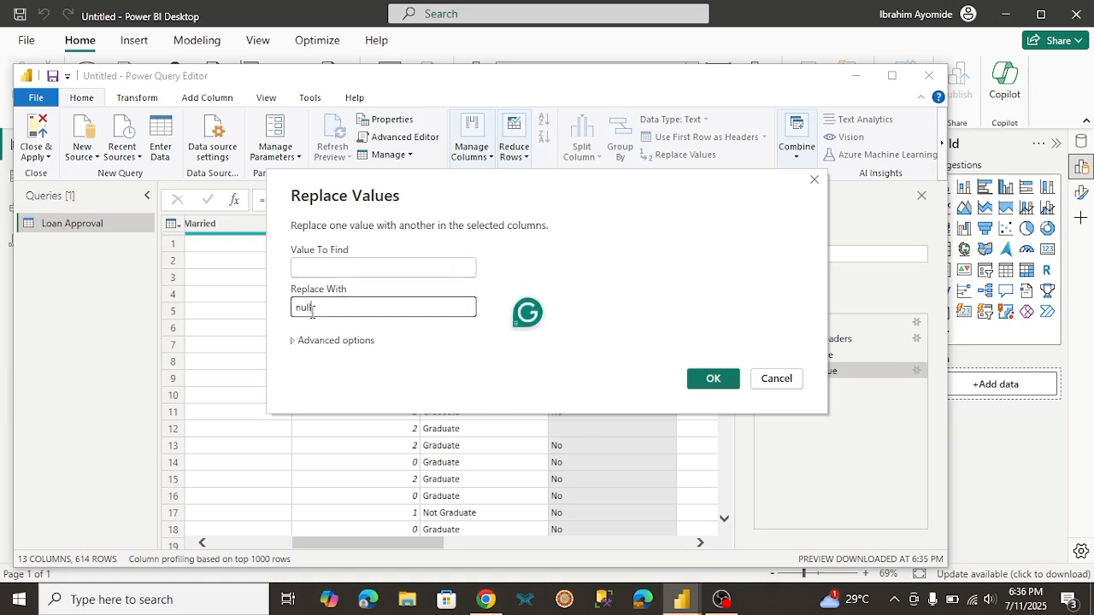
left_click(715, 379)
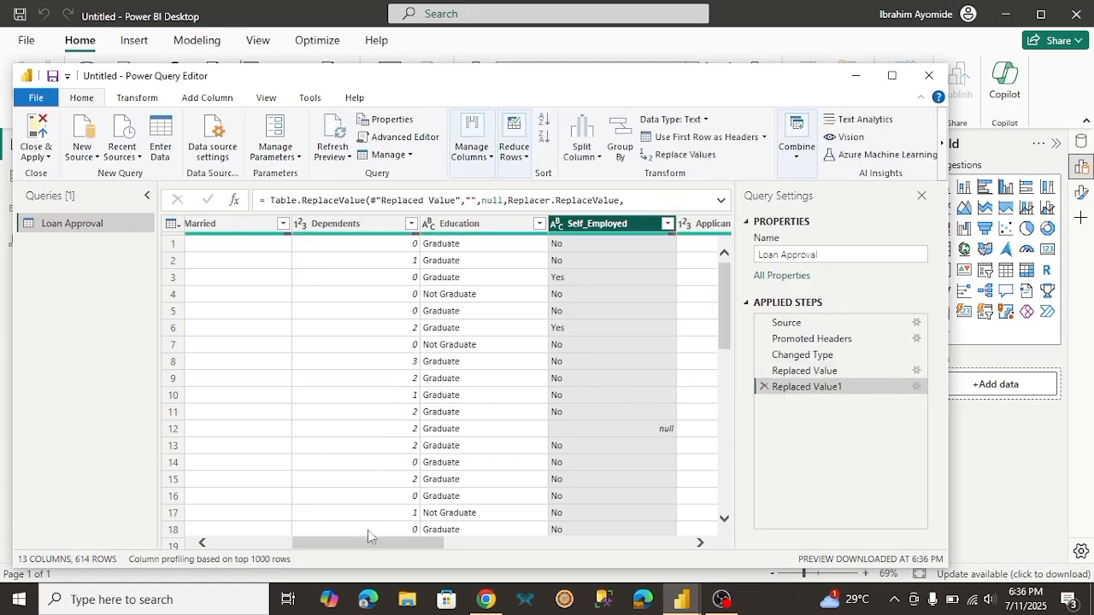
Step: Check the remaining columns through Loan_Status for missing values and apply the query changes to load Loan Approval into the report
left_click_drag(370, 543, 633, 544)
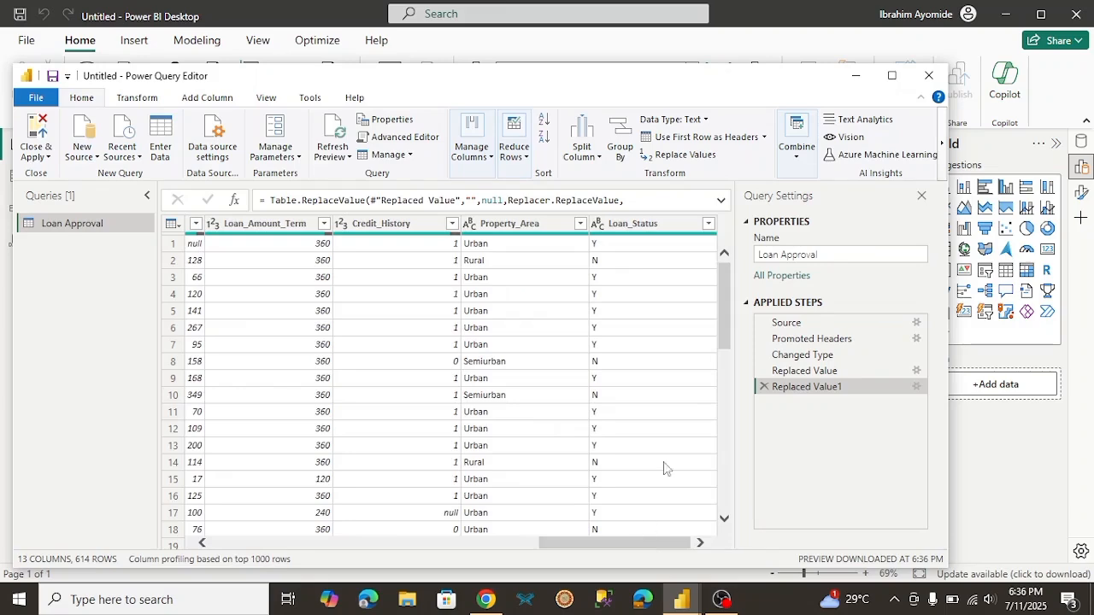
left_click_drag(724, 316, 702, 538)
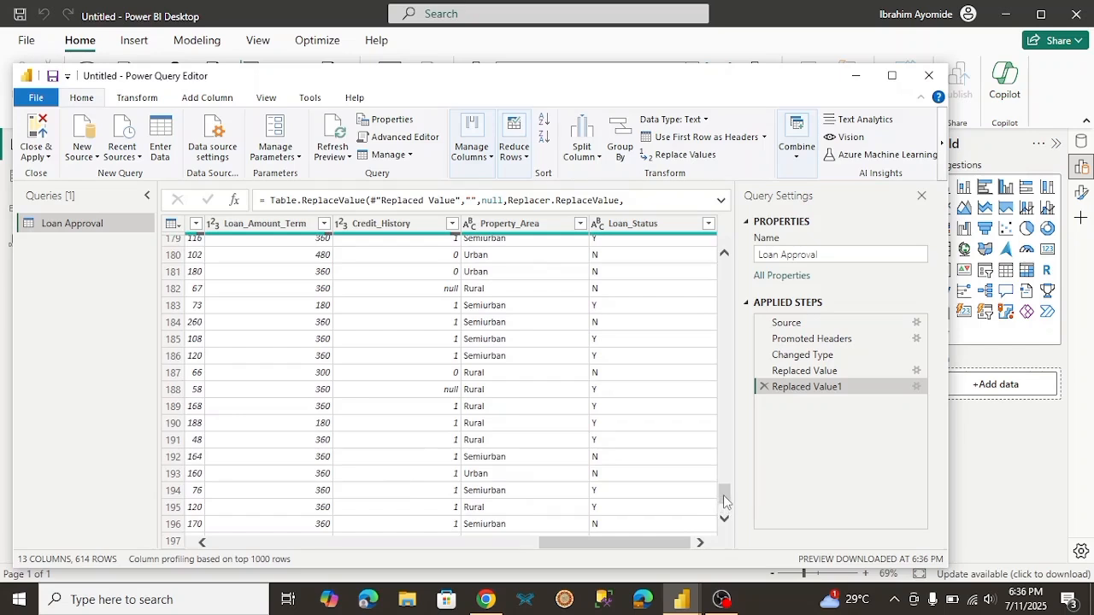
left_click_drag(724, 502, 714, 292)
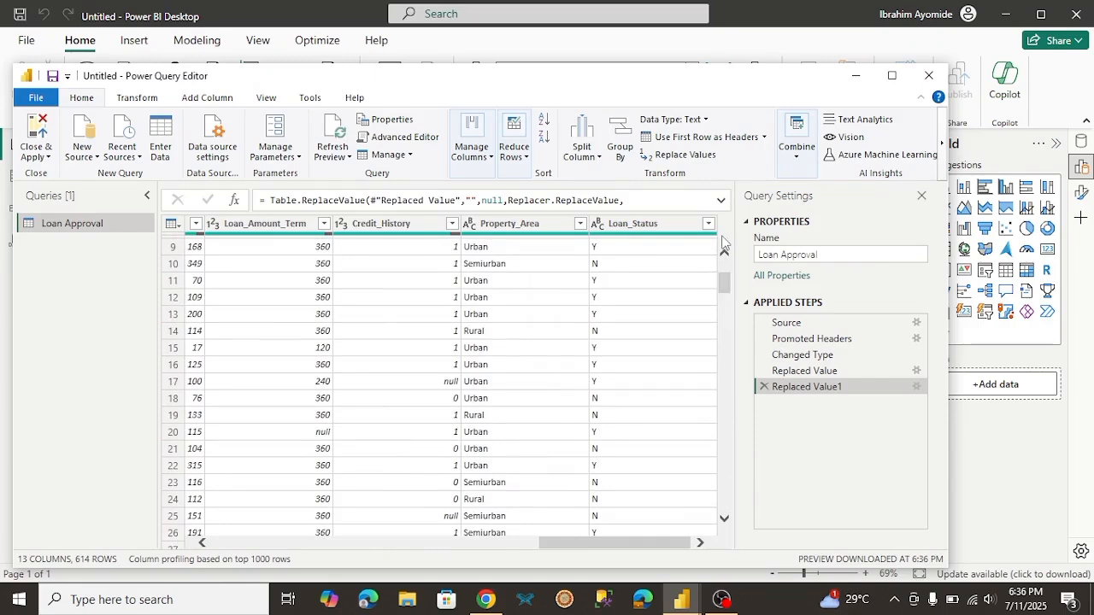
scroll(724, 247, "up", 3)
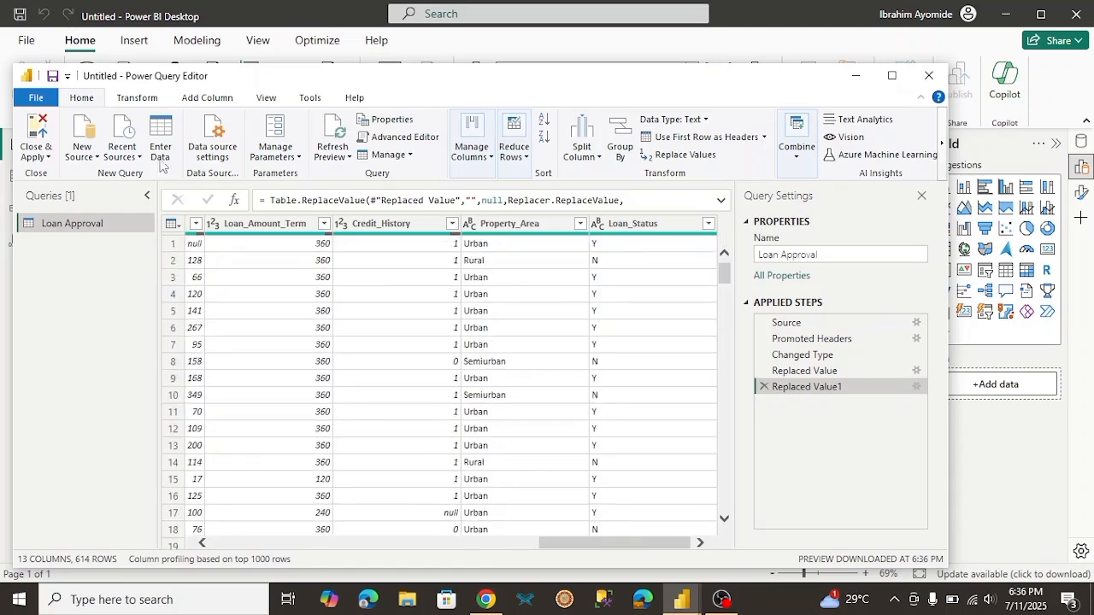
left_click(41, 137)
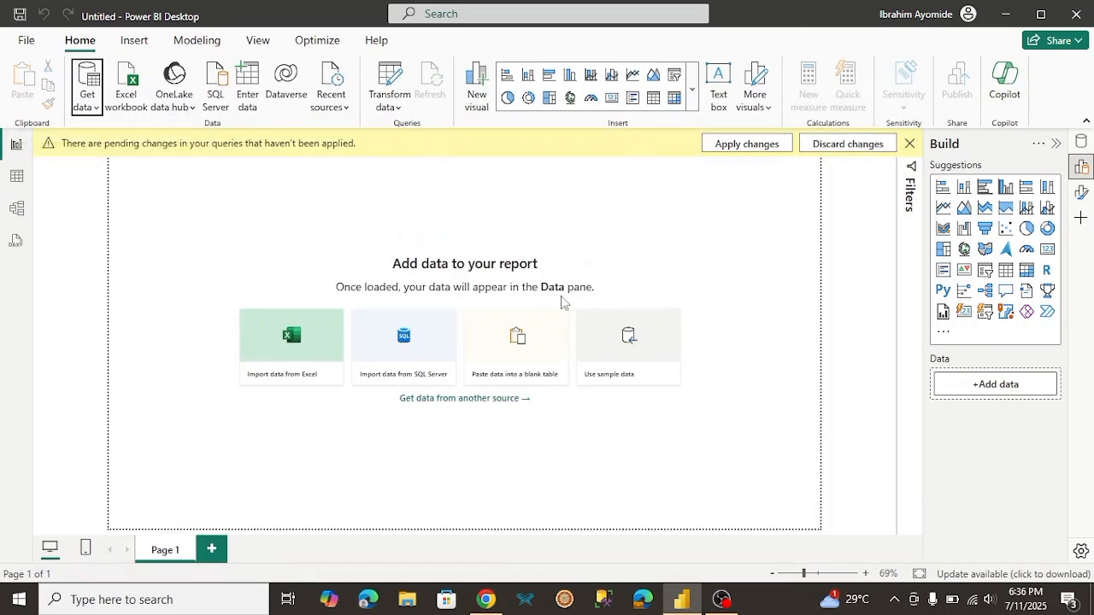
left_click(746, 143)
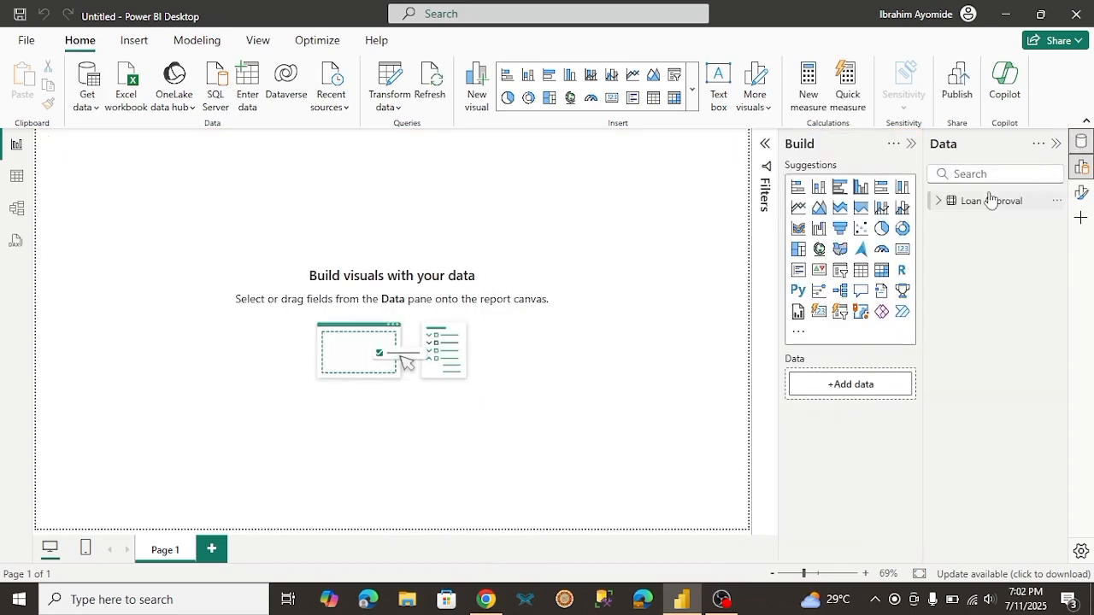
Step: Examine the Loan Approval table's calculated columns from Total Income to IncomeBand in Table view and the formula of the Approval Rate % measure
left_click(938, 205)
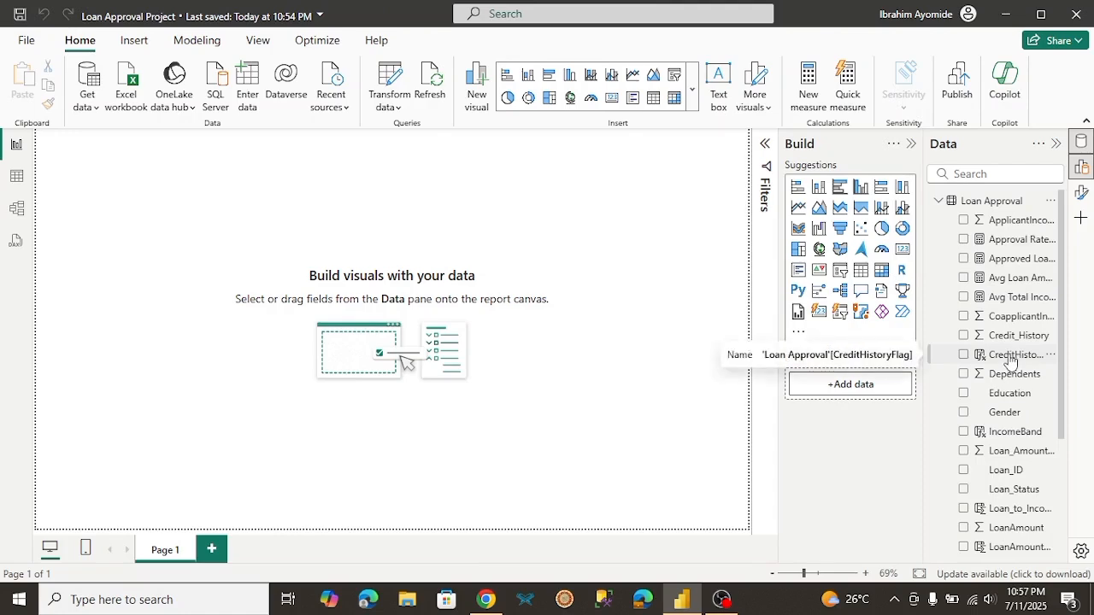
left_click(17, 178)
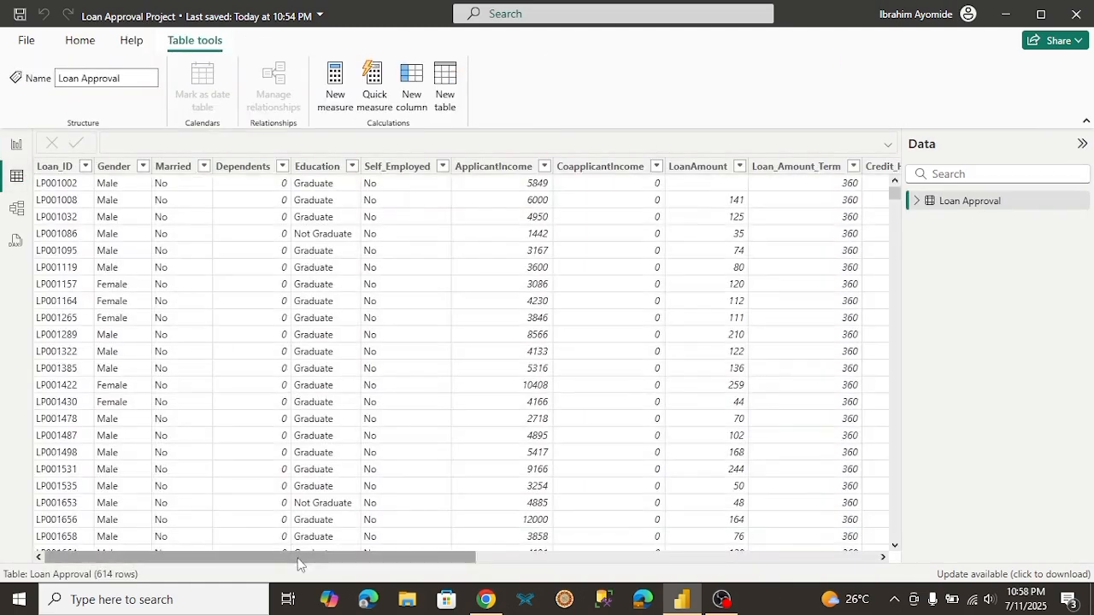
left_click_drag(298, 562, 709, 560)
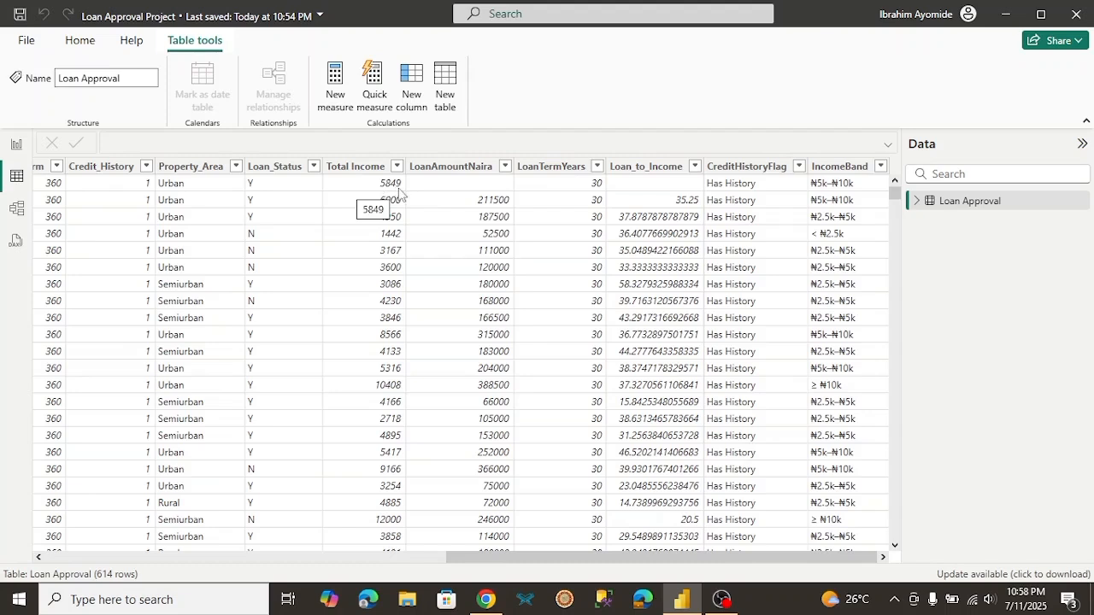
left_click(917, 204)
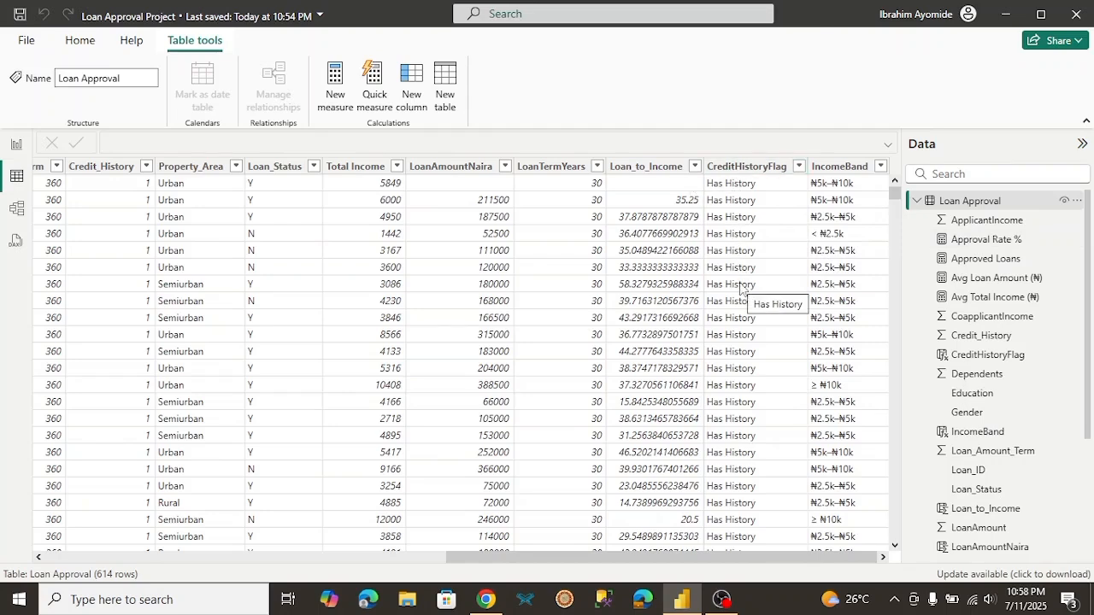
left_click(987, 240)
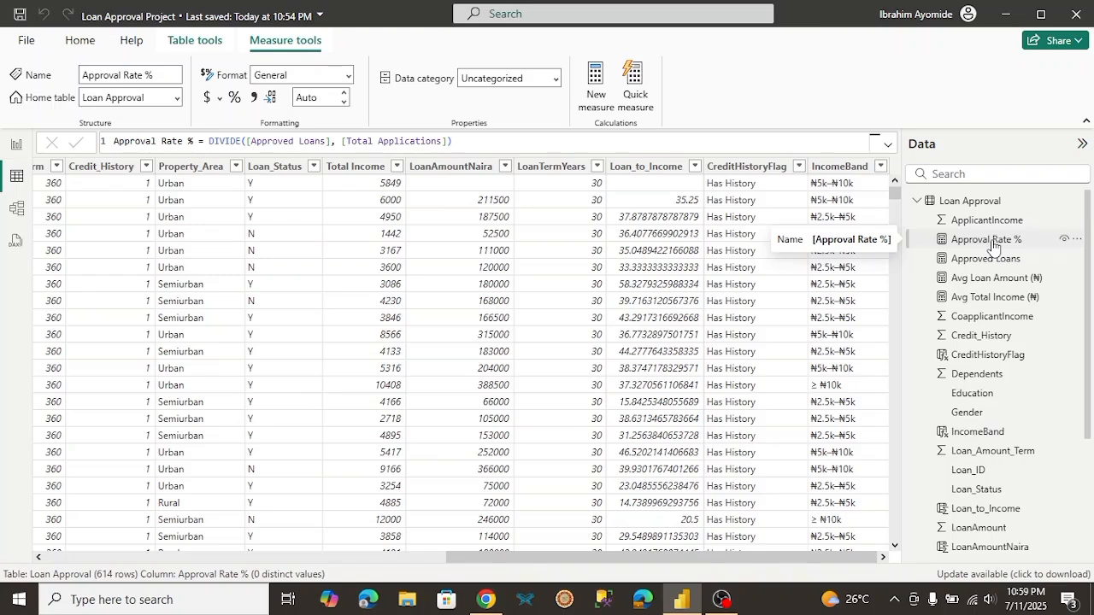
Step: Switch to the Loan Approval Project Resources document in Chrome, read its calculated column and measure formulas, and return to Power BI's Report view
left_click(486, 599)
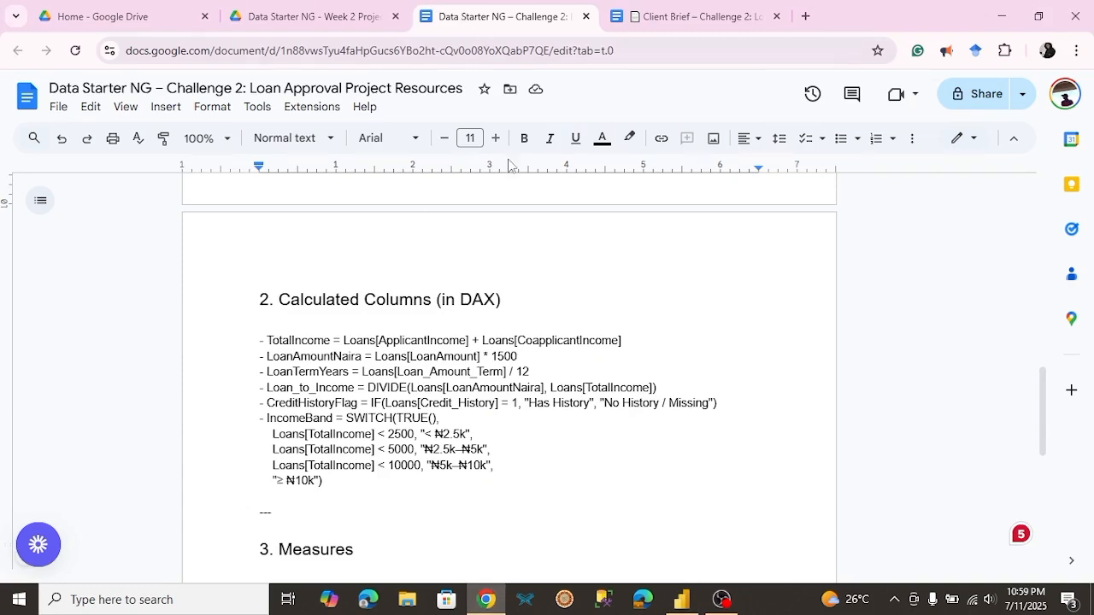
left_click_drag(1038, 373, 1050, 469)
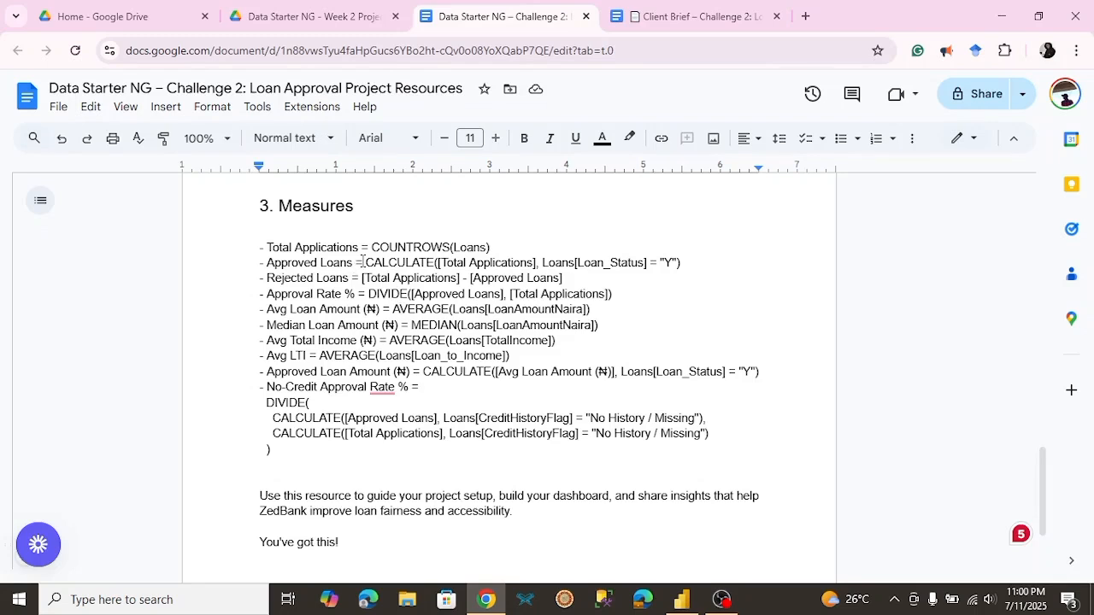
left_click(682, 605)
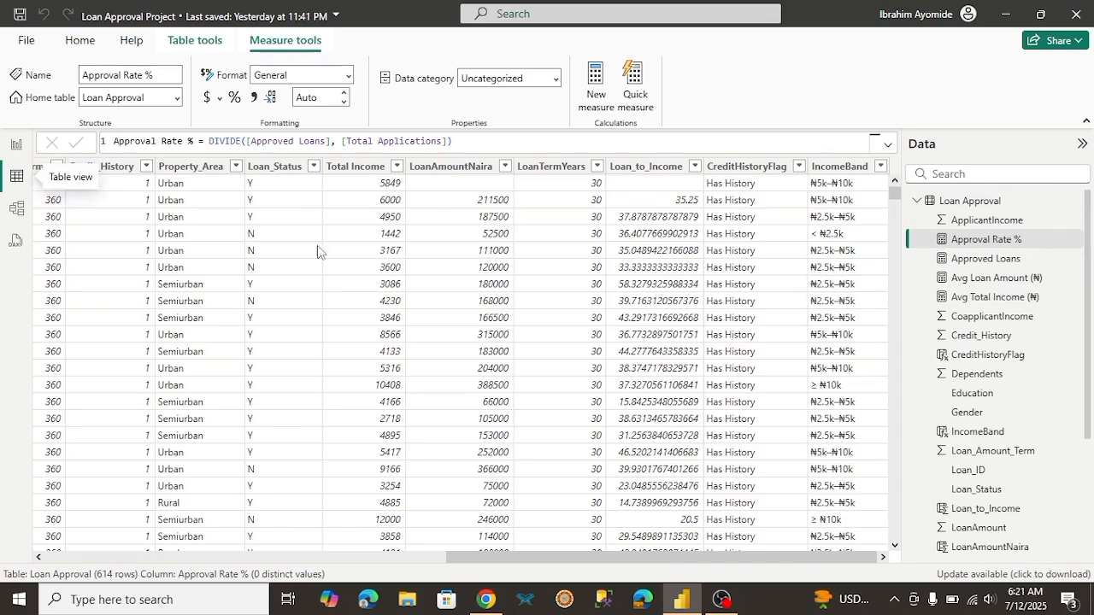
left_click(17, 147)
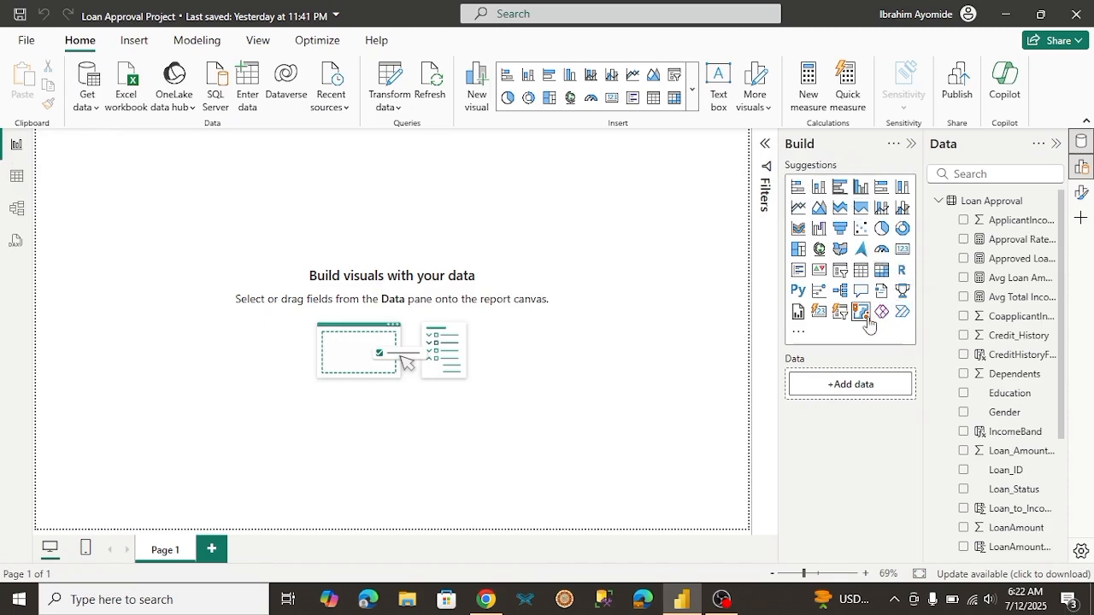
Step: Switch to the Client Brief document in Chrome and read through it to the questions for each visual and KPI
left_click(486, 601)
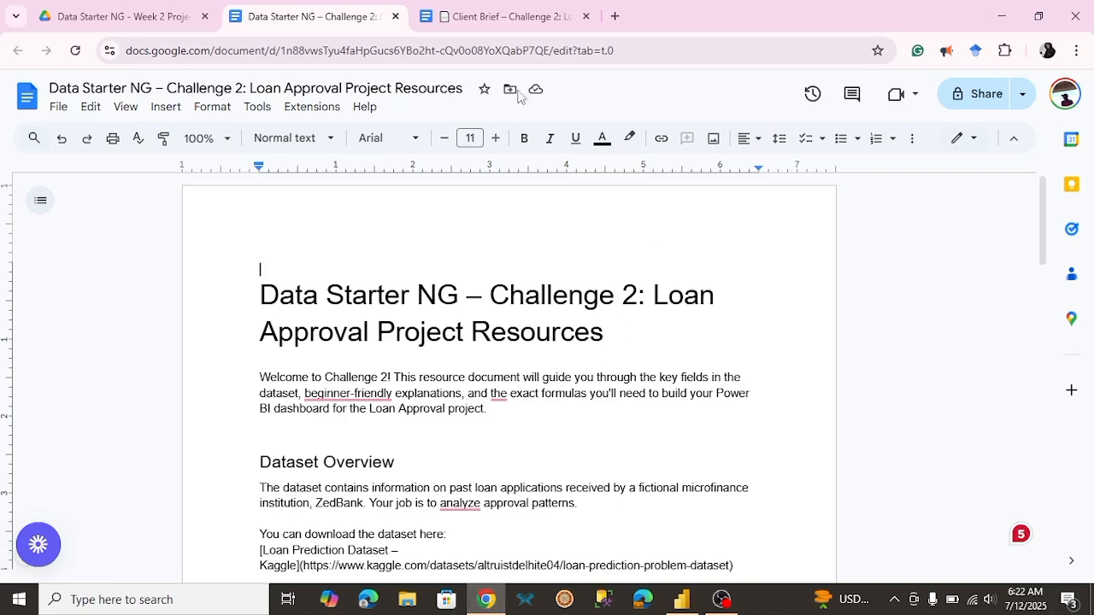
left_click(518, 16)
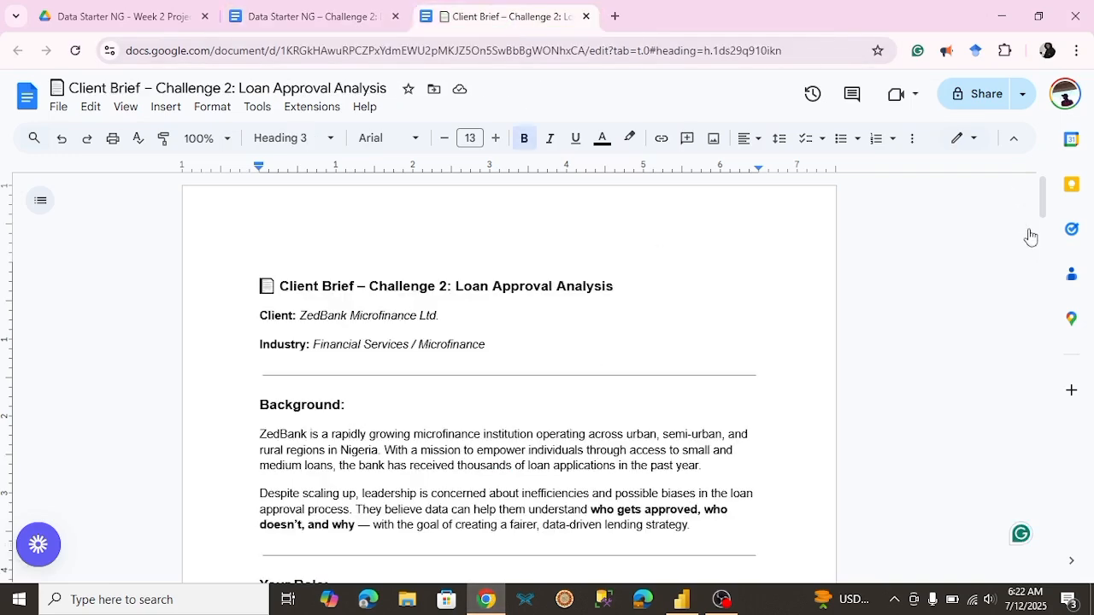
left_click_drag(1042, 213, 837, 500)
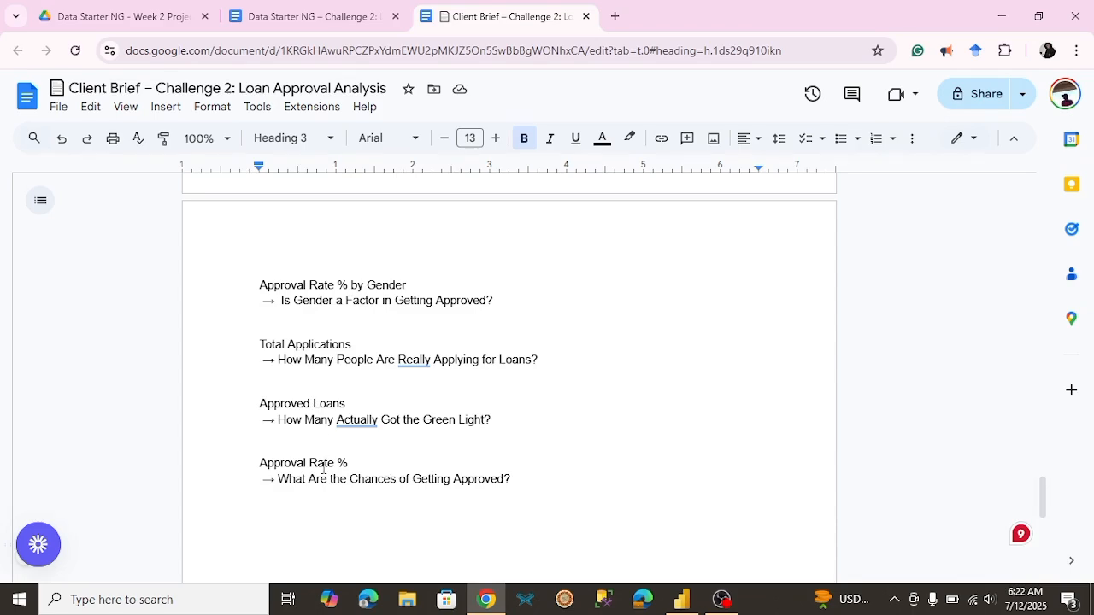
Step: Switch back to Power BI and insert a text box on Page 1 reading "Loan Approval Dashboard"
left_click(689, 607)
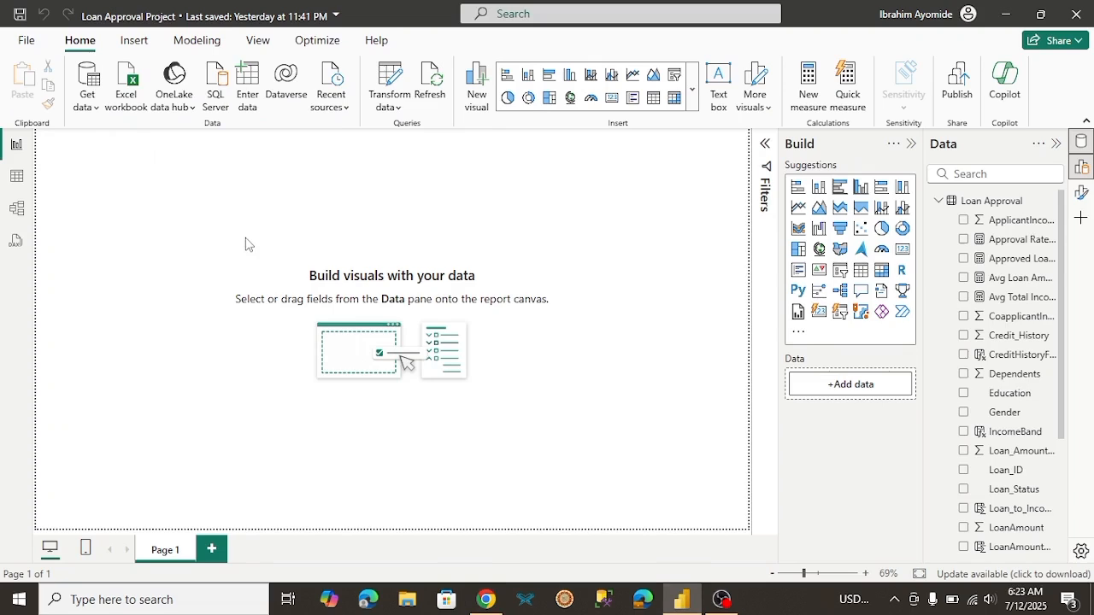
left_click(134, 40)
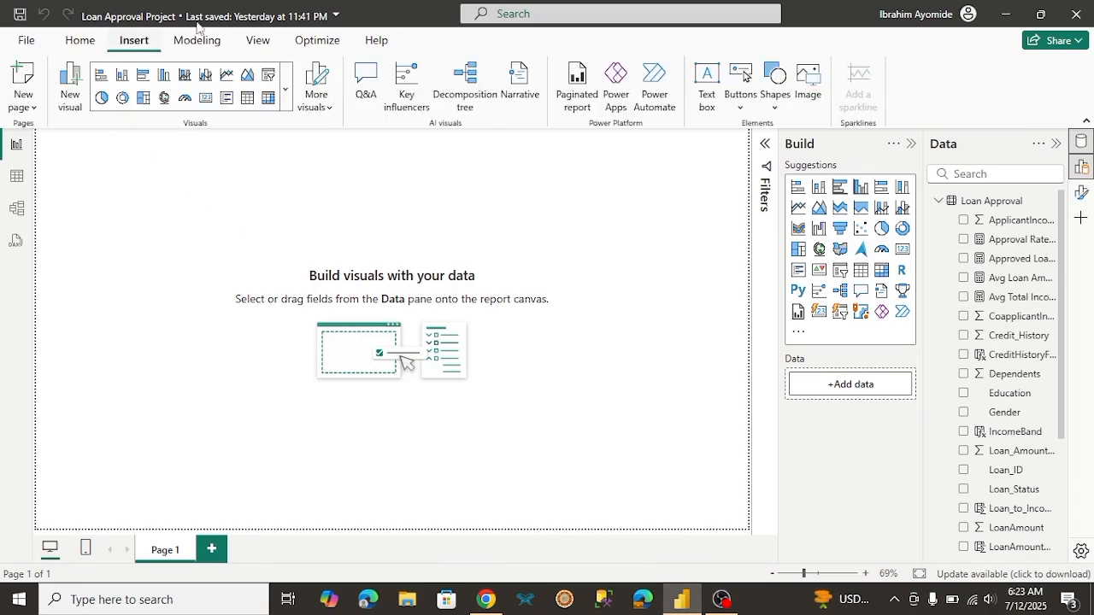
left_click(706, 94)
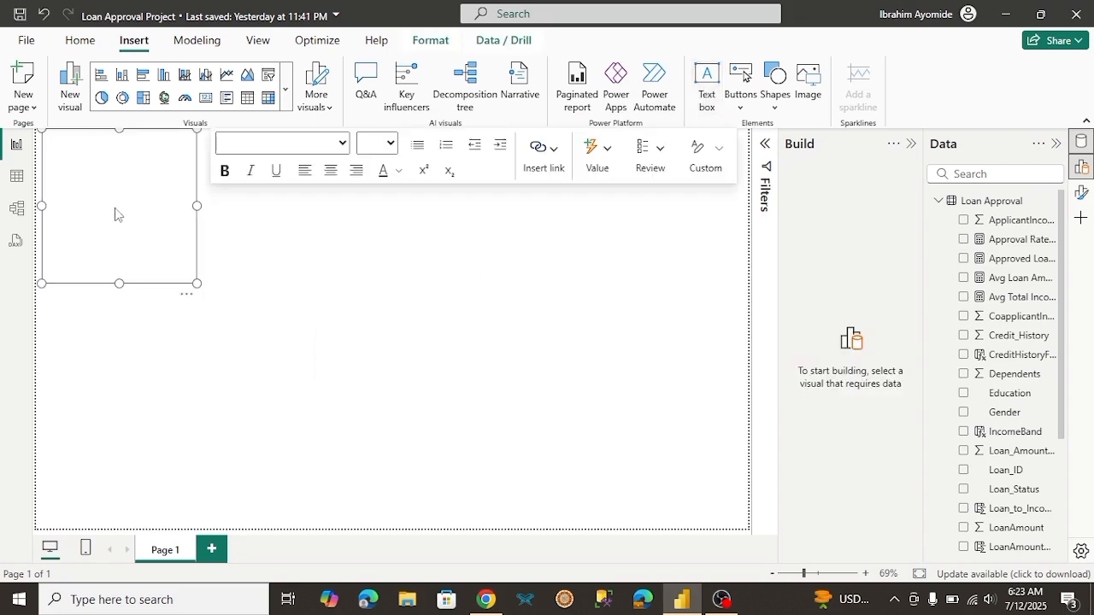
left_click(60, 167)
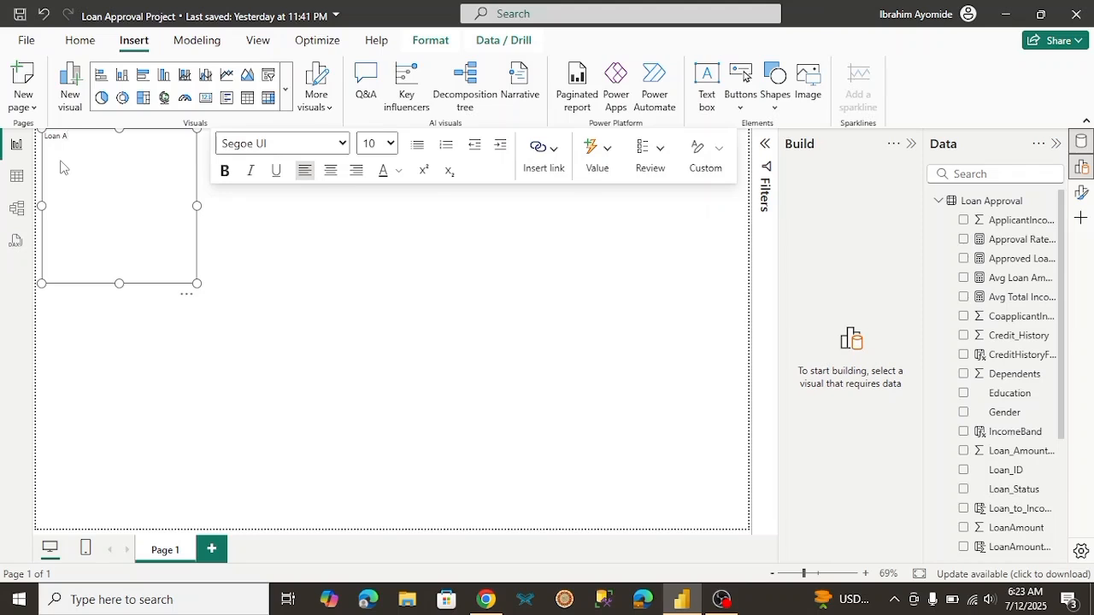
type("Loan Approval Dashboard")
Step: Format the "Loan Approval Dashboard" title as bold with font size 24 and reduce the text box's height by nearly half
left_click_drag(136, 138, 41, 141)
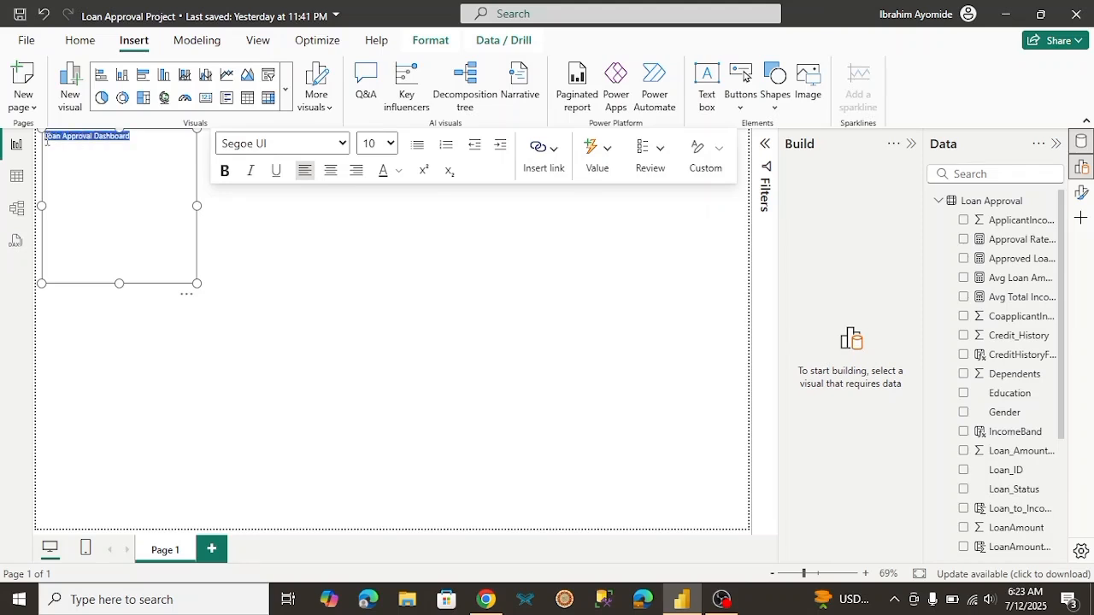
left_click(390, 143)
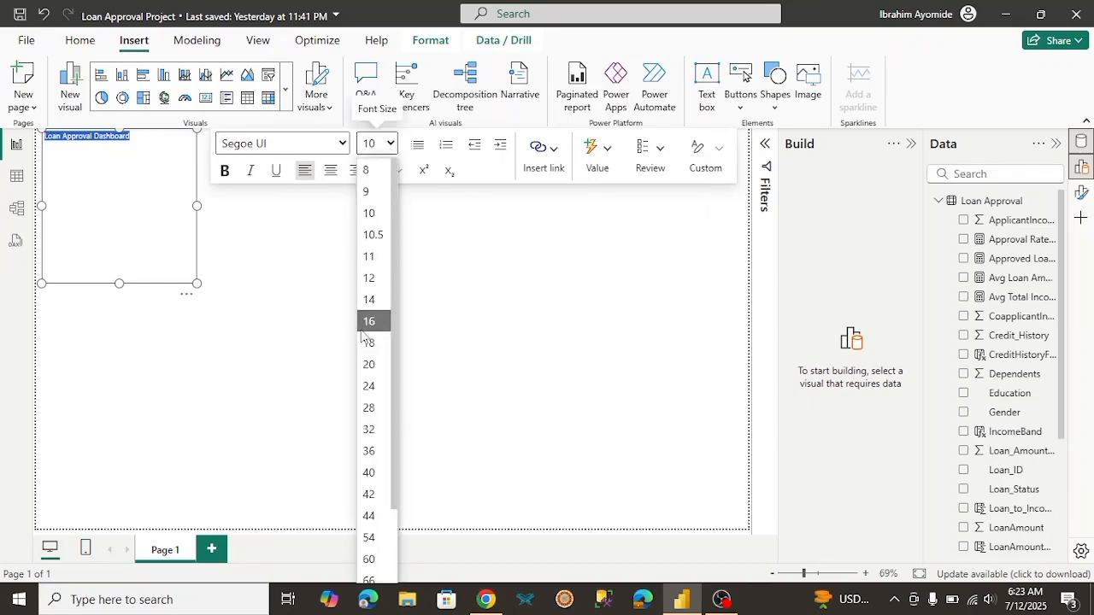
left_click(368, 385)
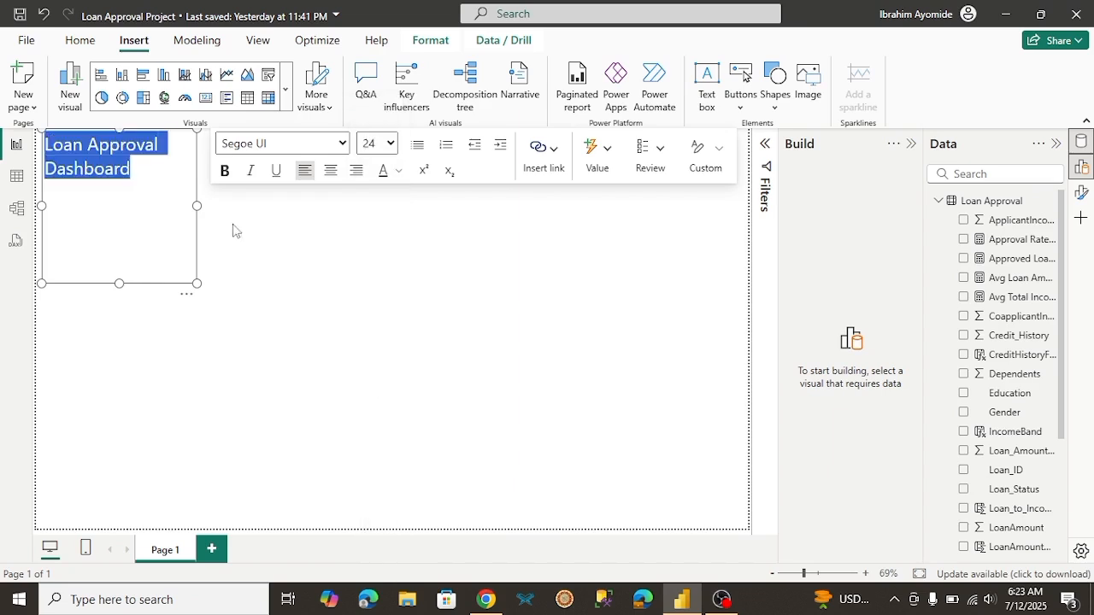
left_click(226, 171)
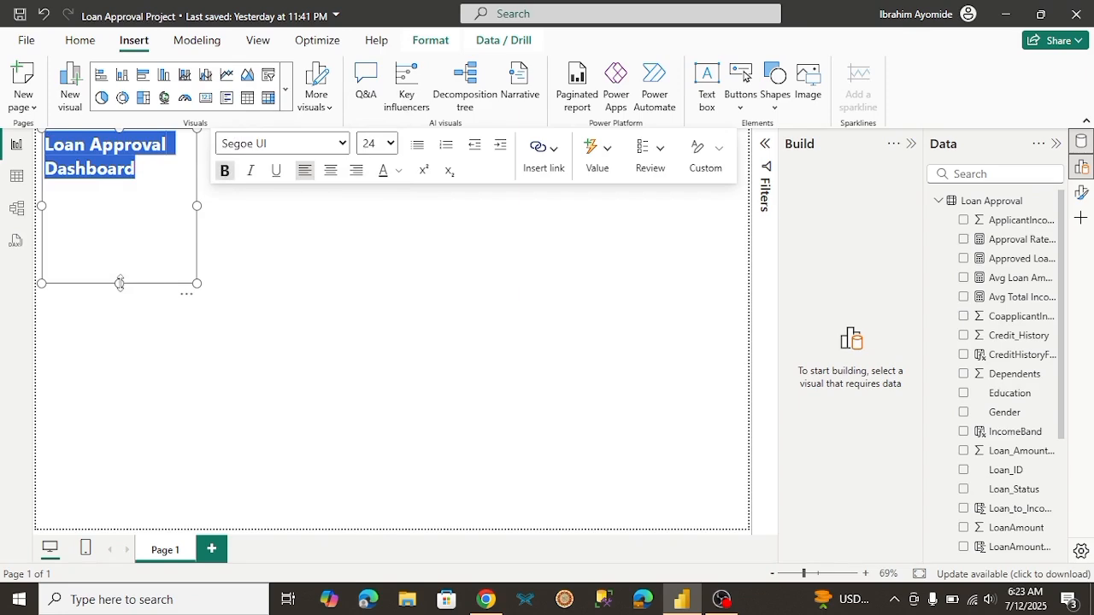
left_click_drag(119, 284, 120, 217)
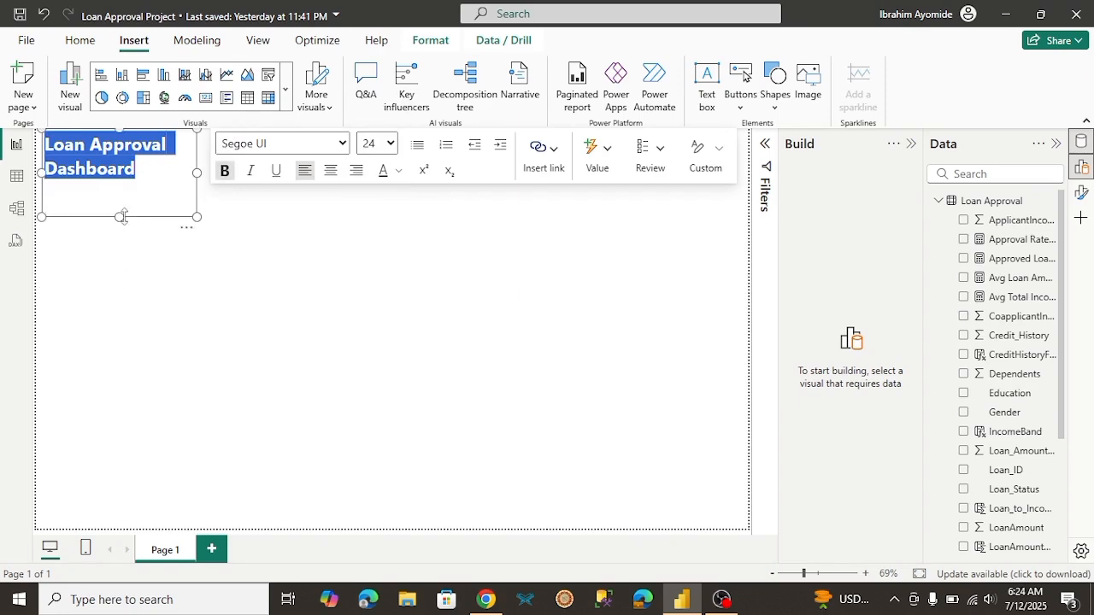
left_click(181, 270)
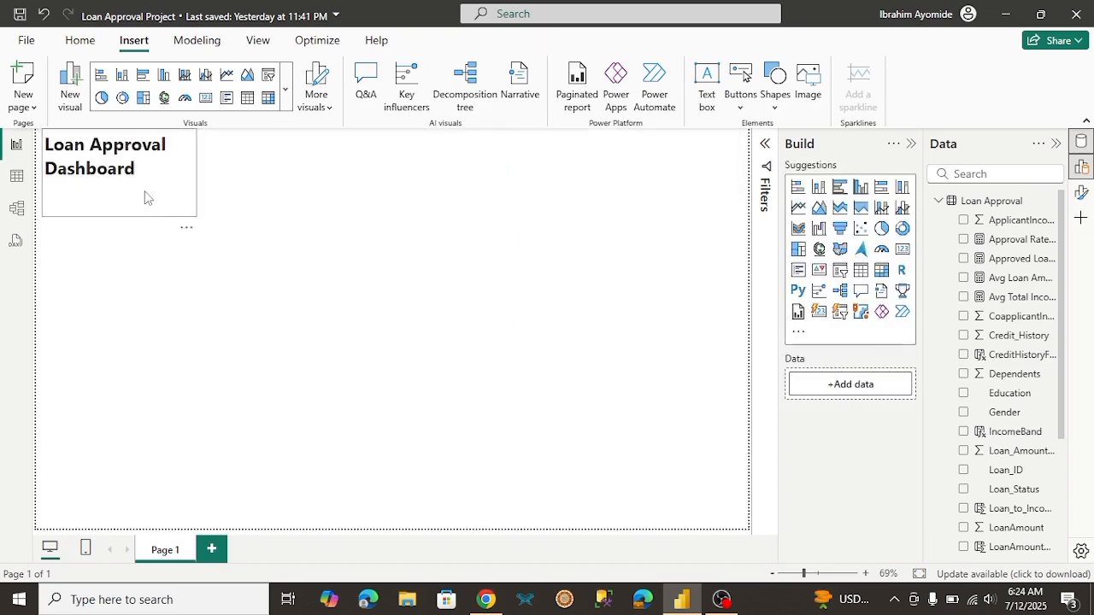
left_click(178, 194)
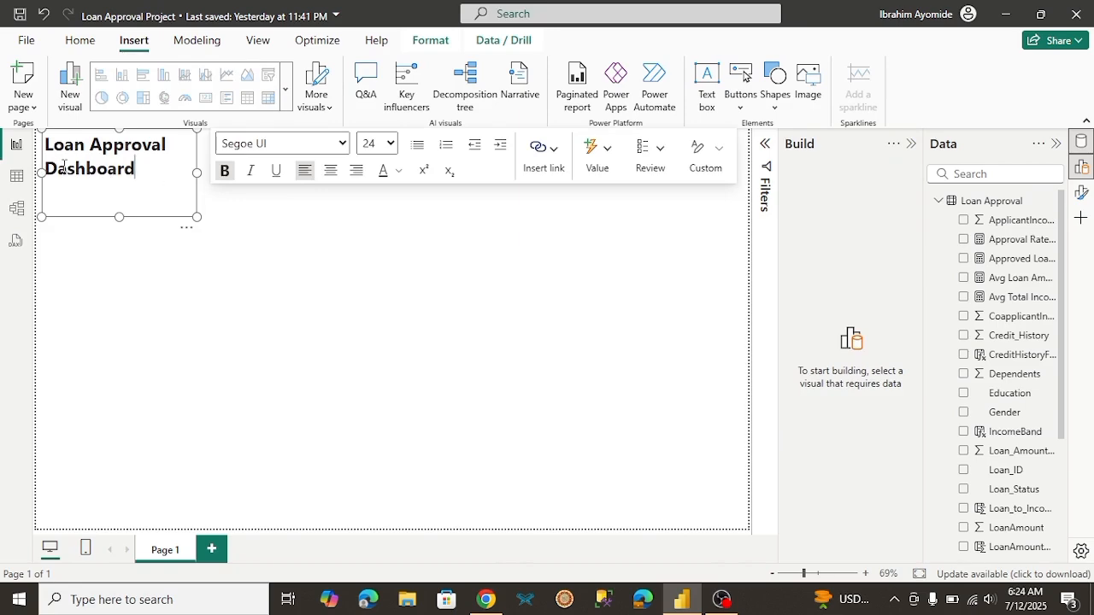
left_click(238, 258)
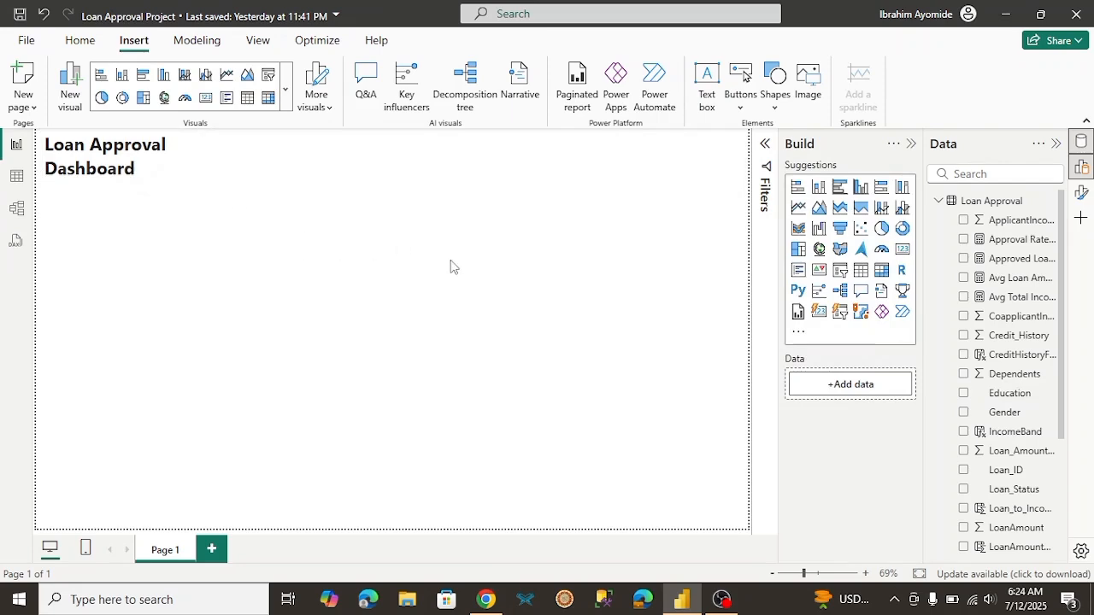
Step: Add a card visual for the Total Applications measure and place it directly beside the dashboard title
scroll(1070, 494, "down", 5)
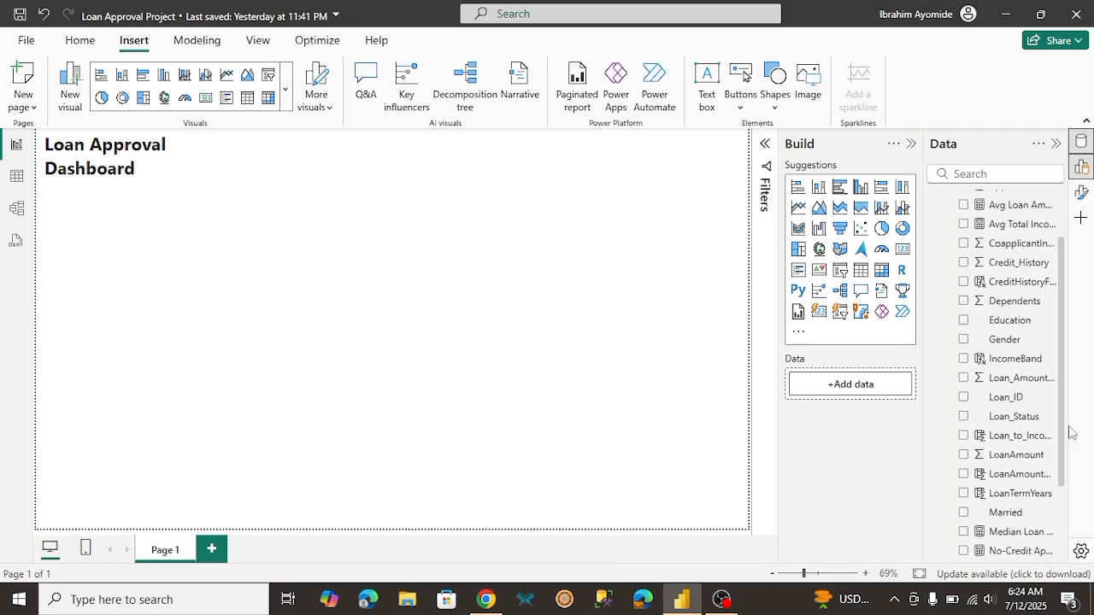
scroll(1070, 494, "down", 1)
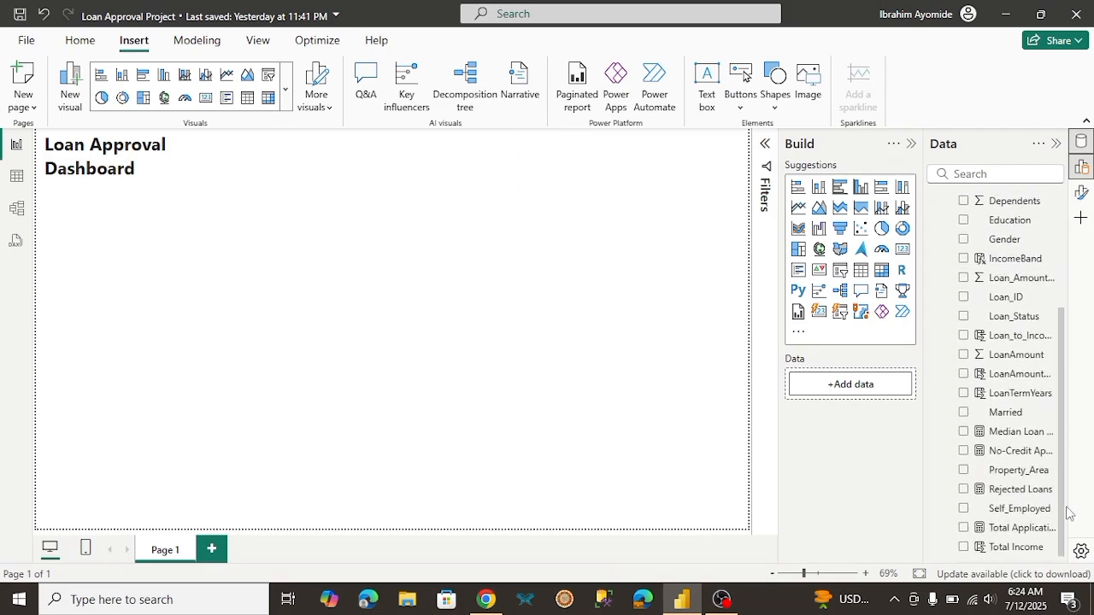
left_click(964, 530)
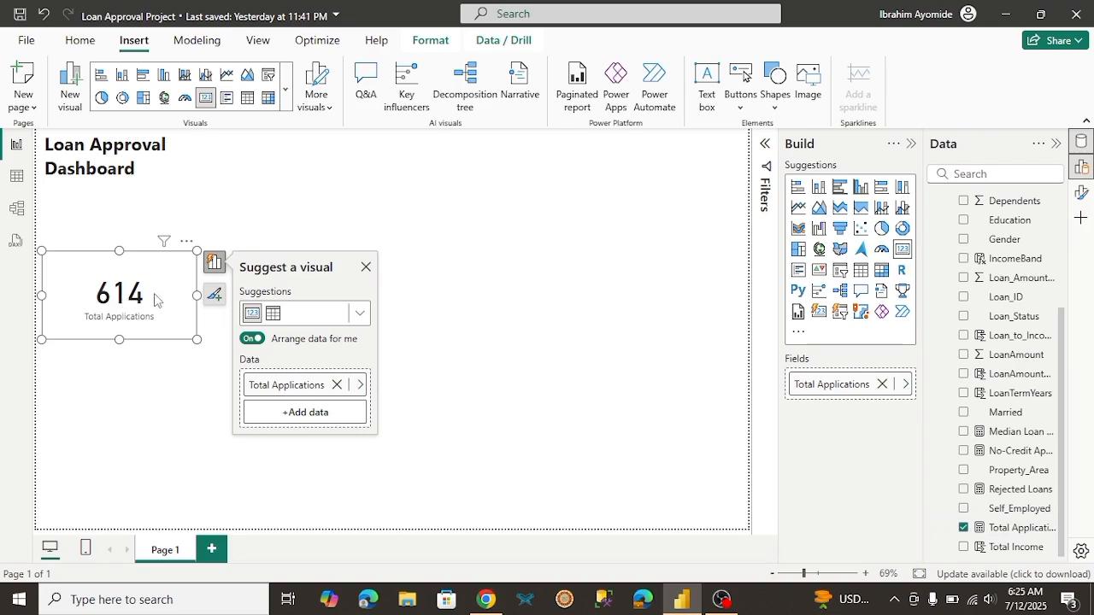
left_click_drag(153, 293, 315, 182)
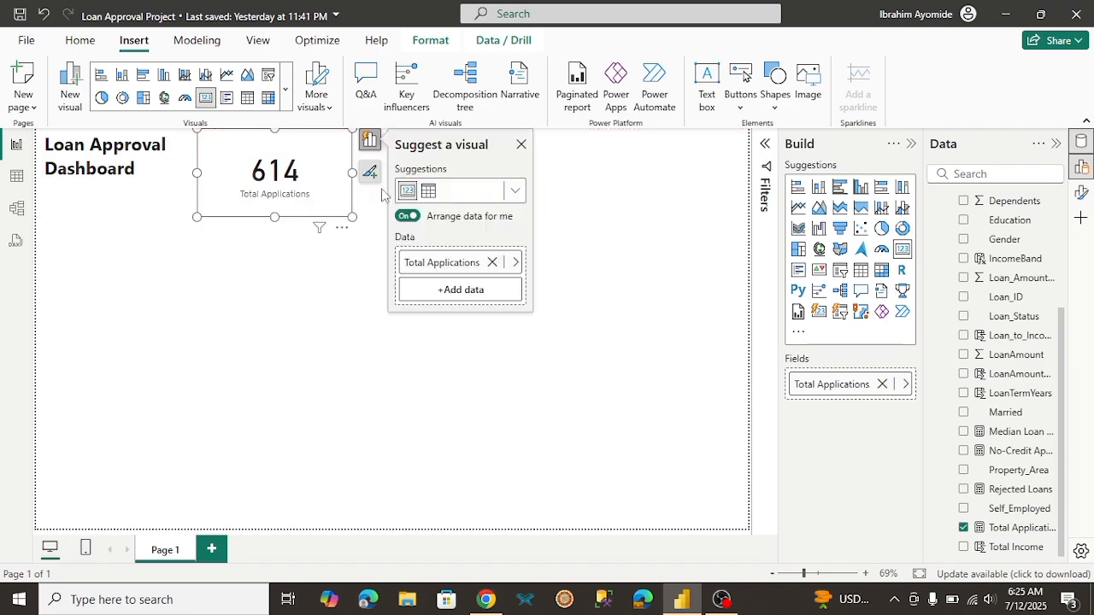
left_click(332, 258)
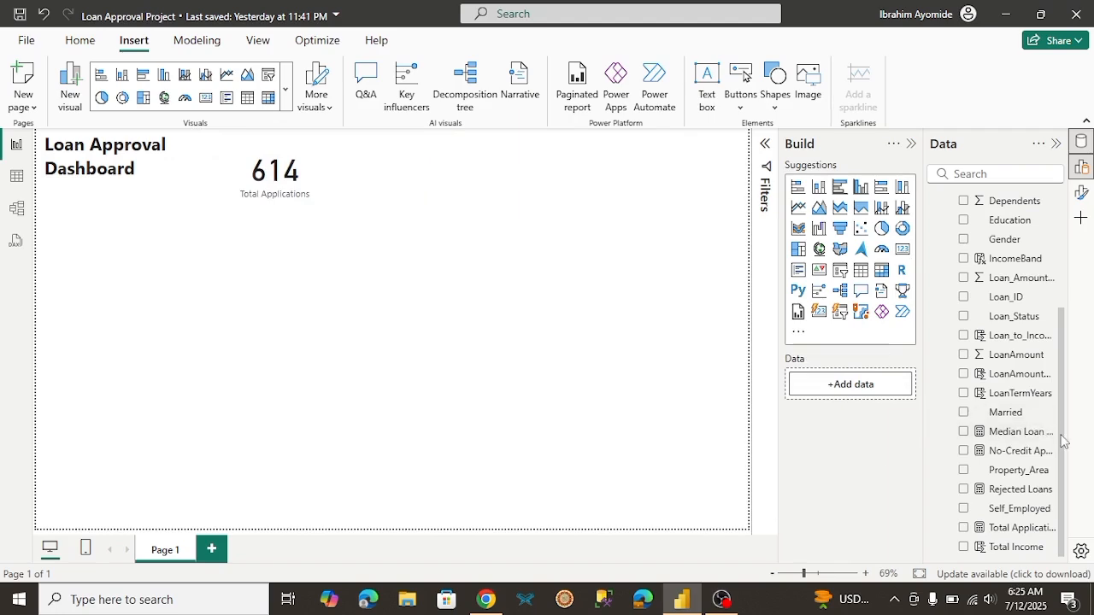
Step: Add a card visual for the Approval Rate % measure and place it beside the Total Applications card
left_click_drag(1063, 440, 1059, 335)
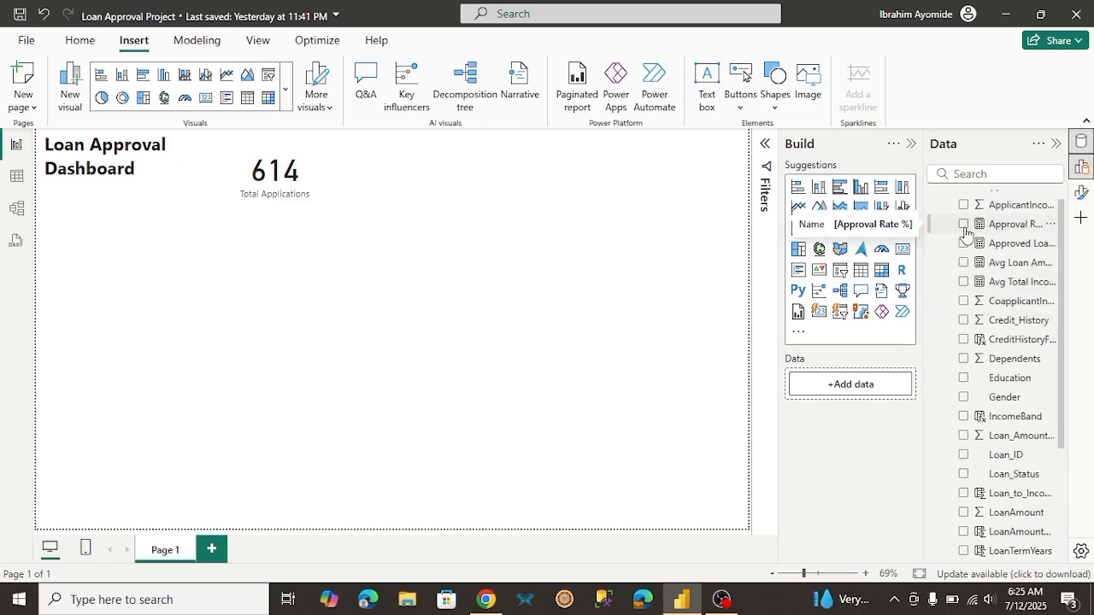
left_click(964, 226)
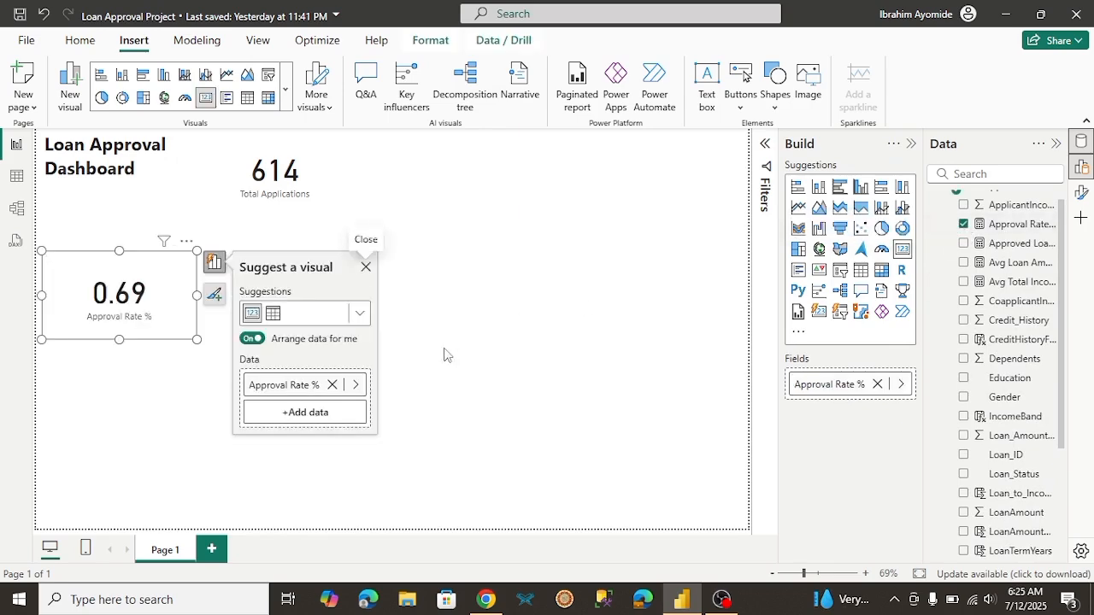
left_click_drag(120, 317, 425, 193)
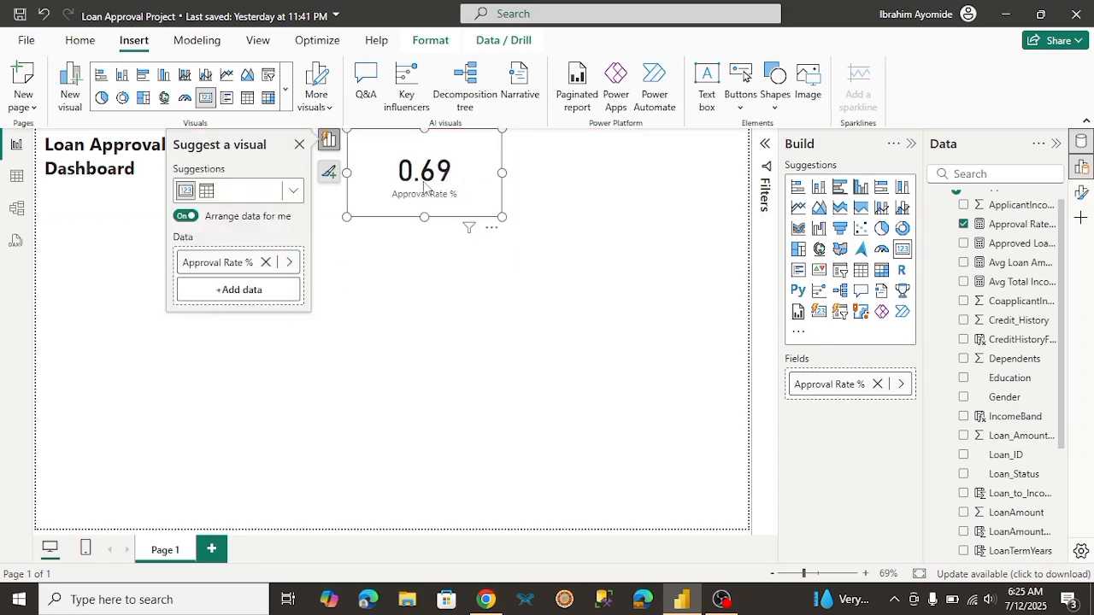
left_click(374, 315)
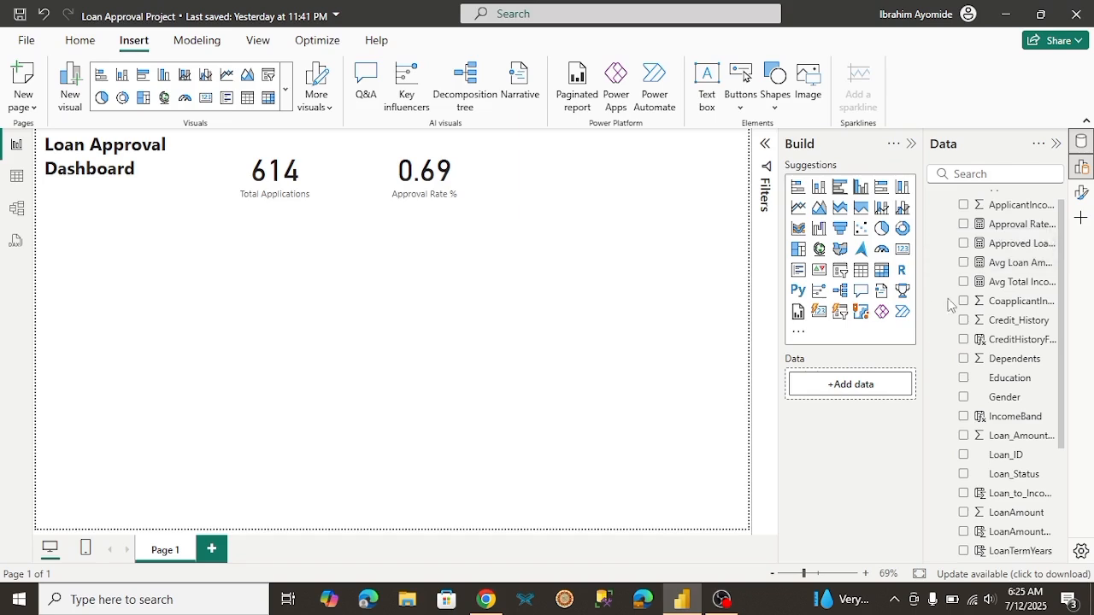
Step: Add a card visual for the Approved Loans measure and place it in the same row, following the Approval Rate % card
left_click(963, 244)
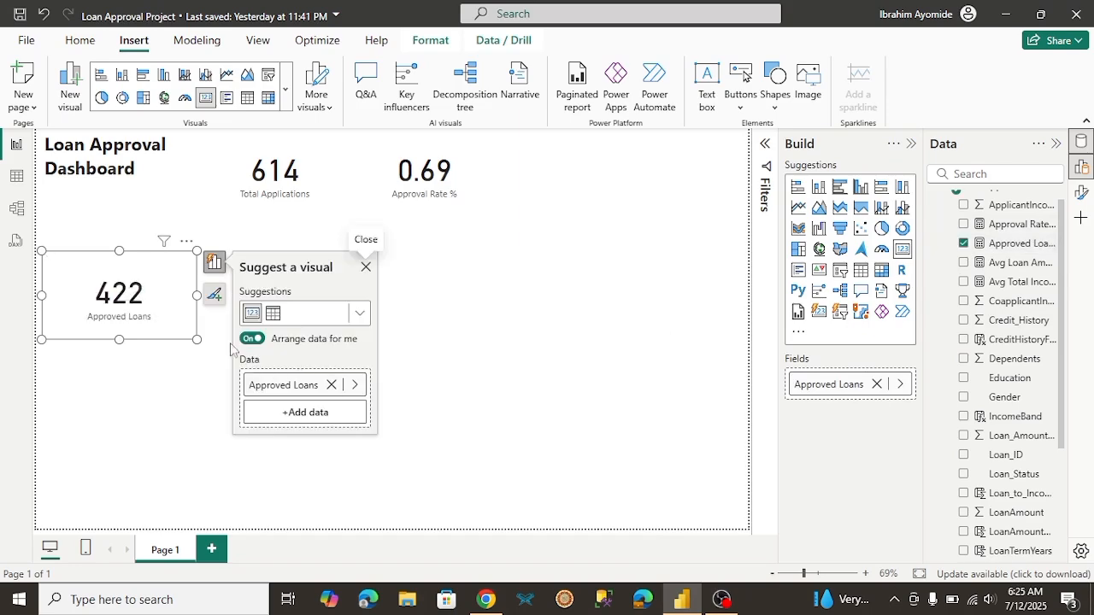
left_click_drag(142, 318, 604, 195)
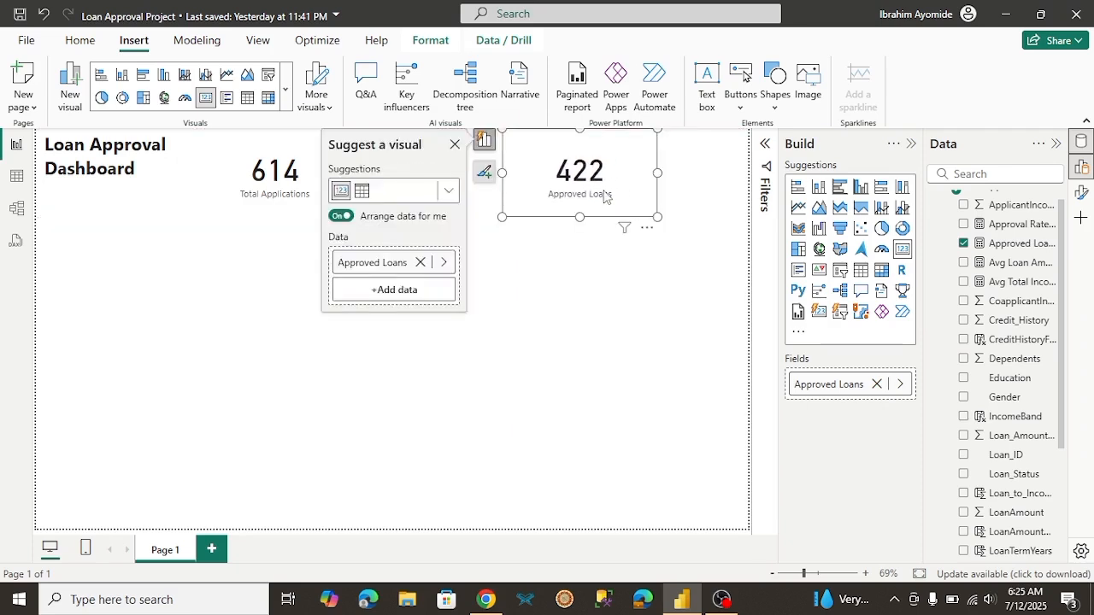
left_click(657, 266)
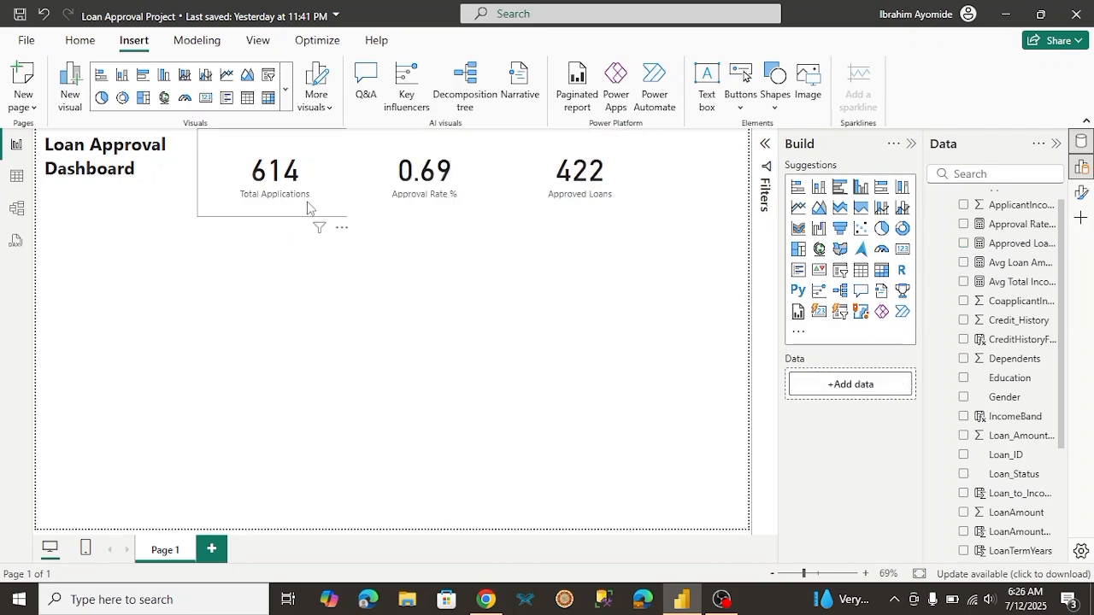
Step: Turn on the visual border for the Total Applications, Approval Rate % and Approved Loans cards
left_click(308, 207)
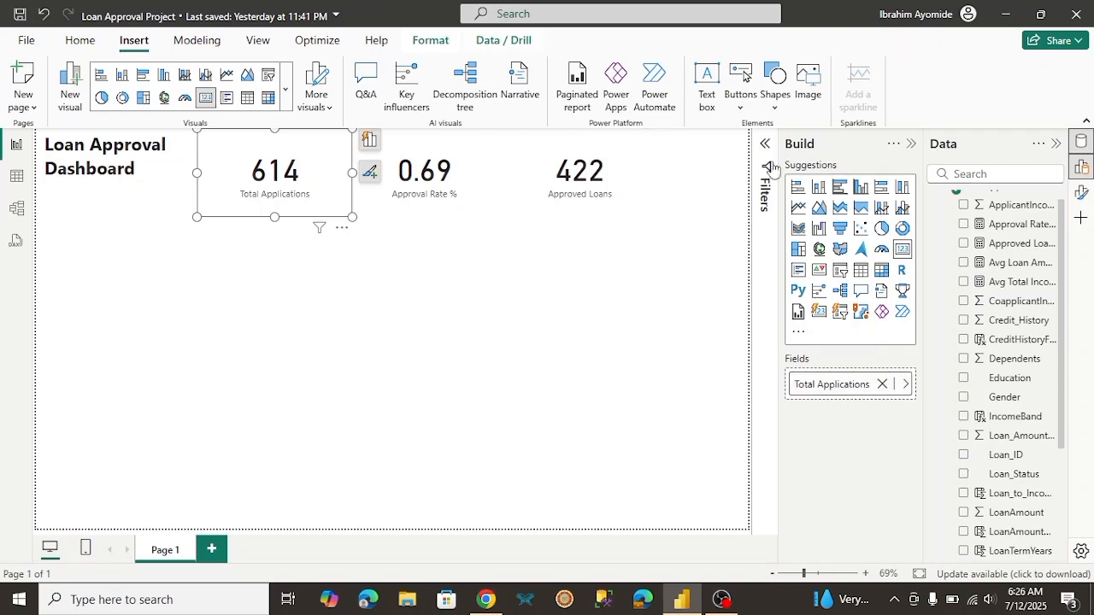
left_click(1082, 193)
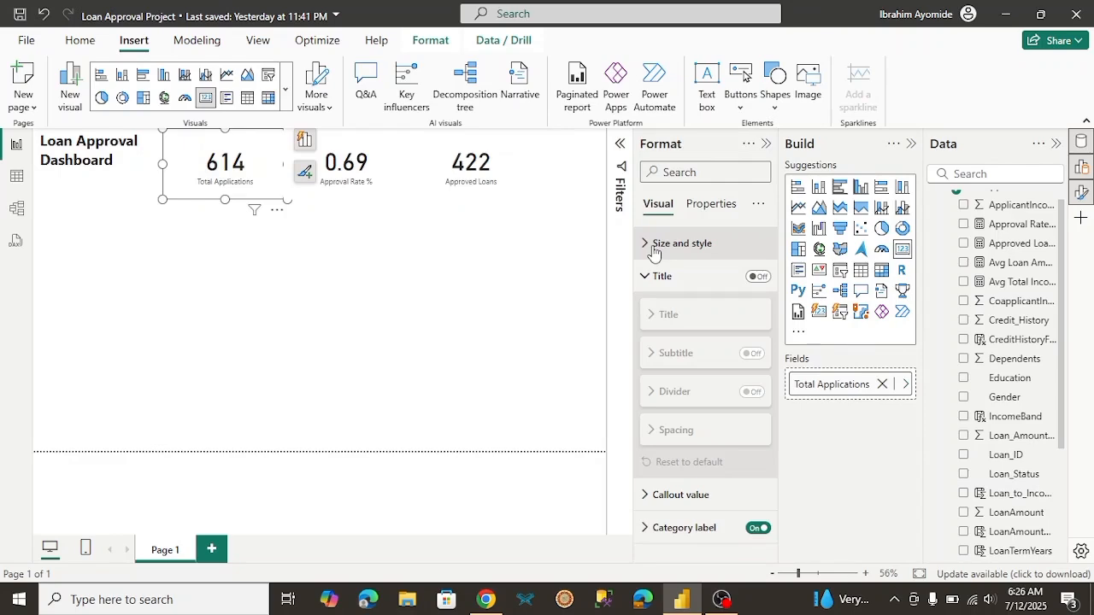
left_click(653, 247)
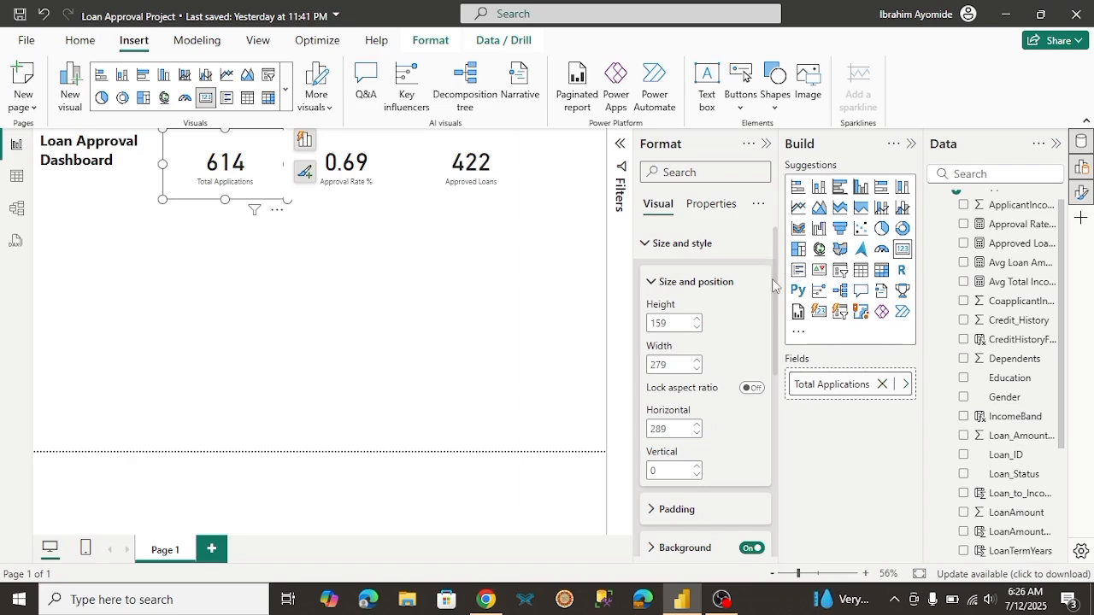
scroll(776, 279, "down", 4)
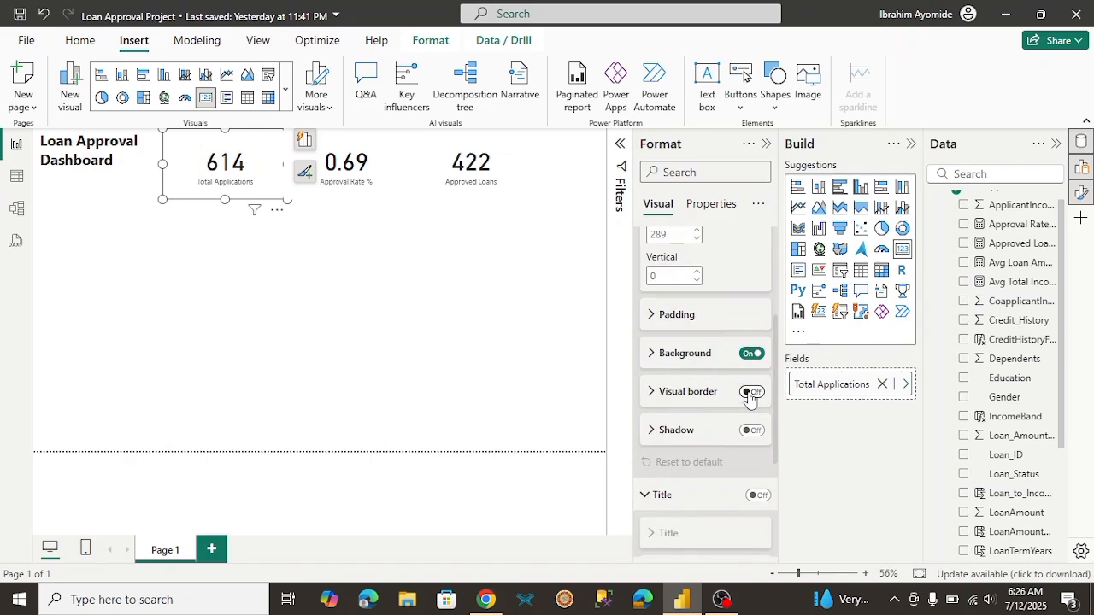
left_click(750, 392)
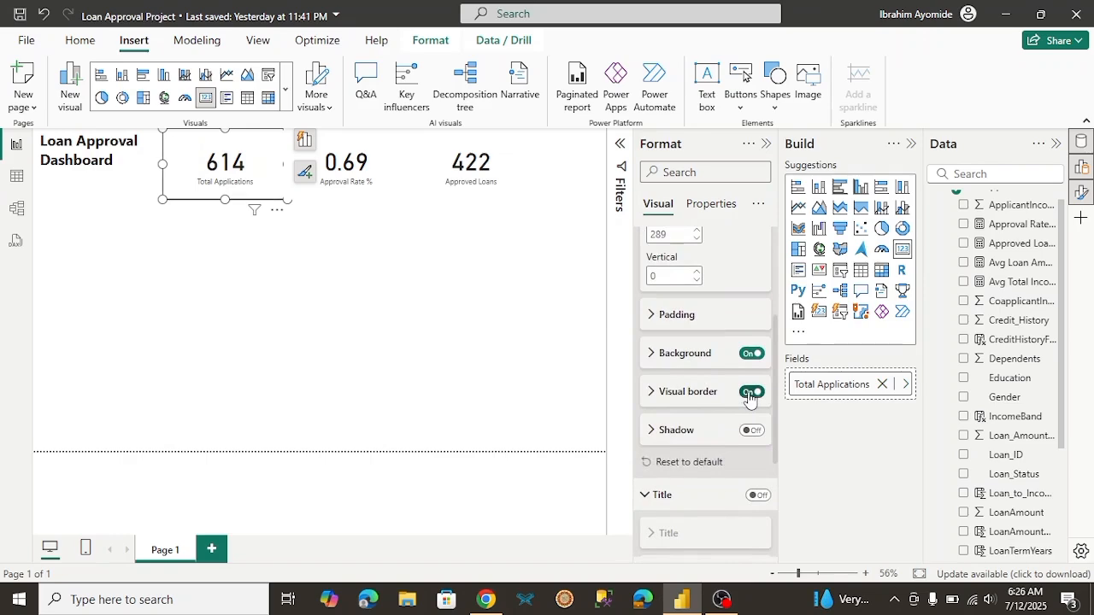
left_click(391, 193)
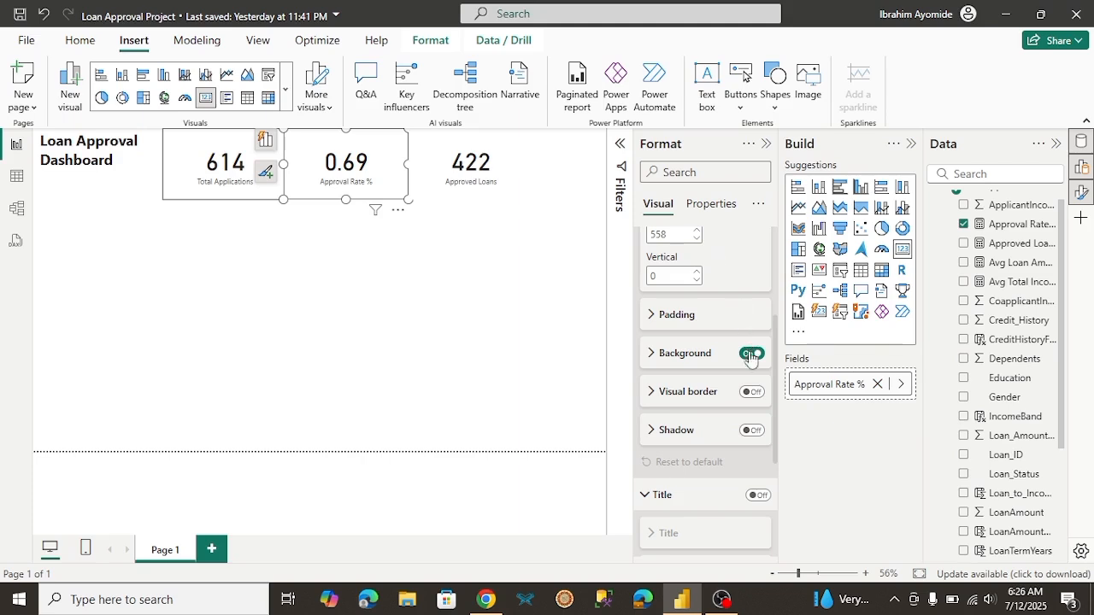
left_click(750, 393)
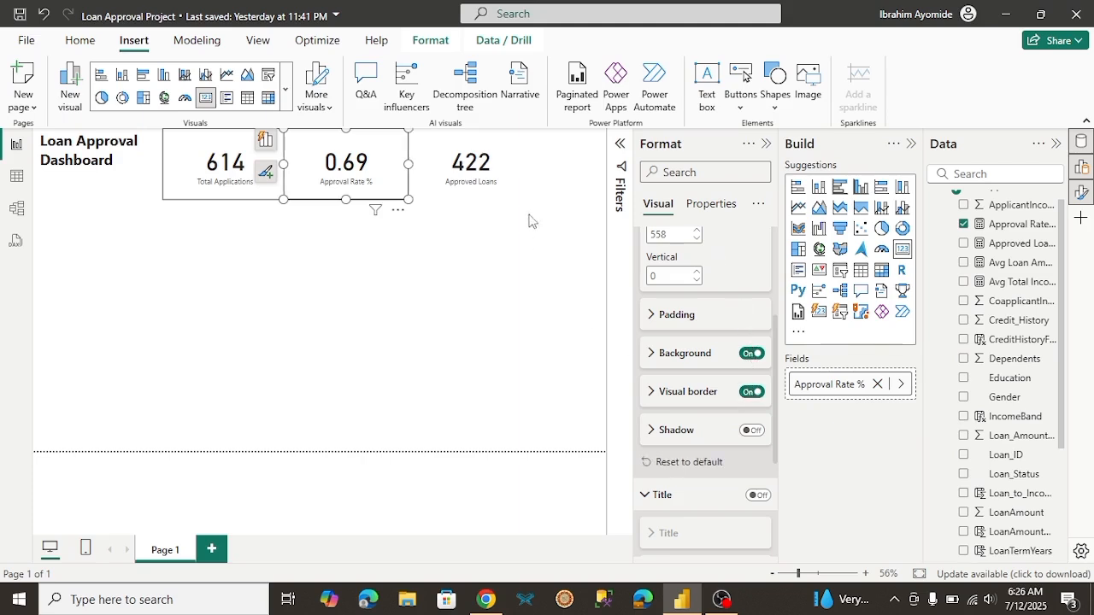
left_click(491, 190)
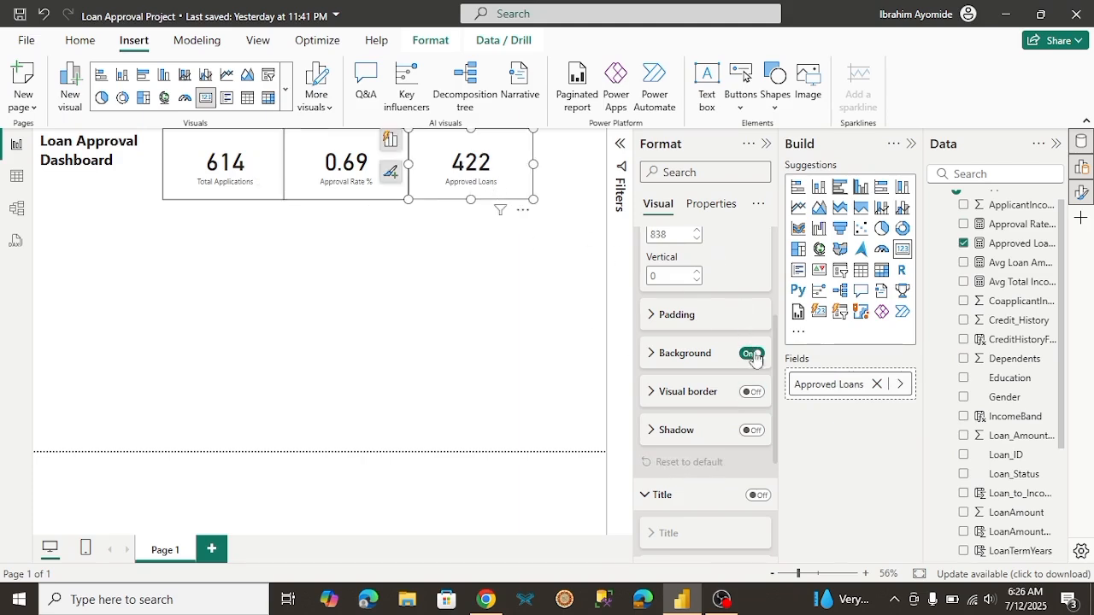
left_click(751, 392)
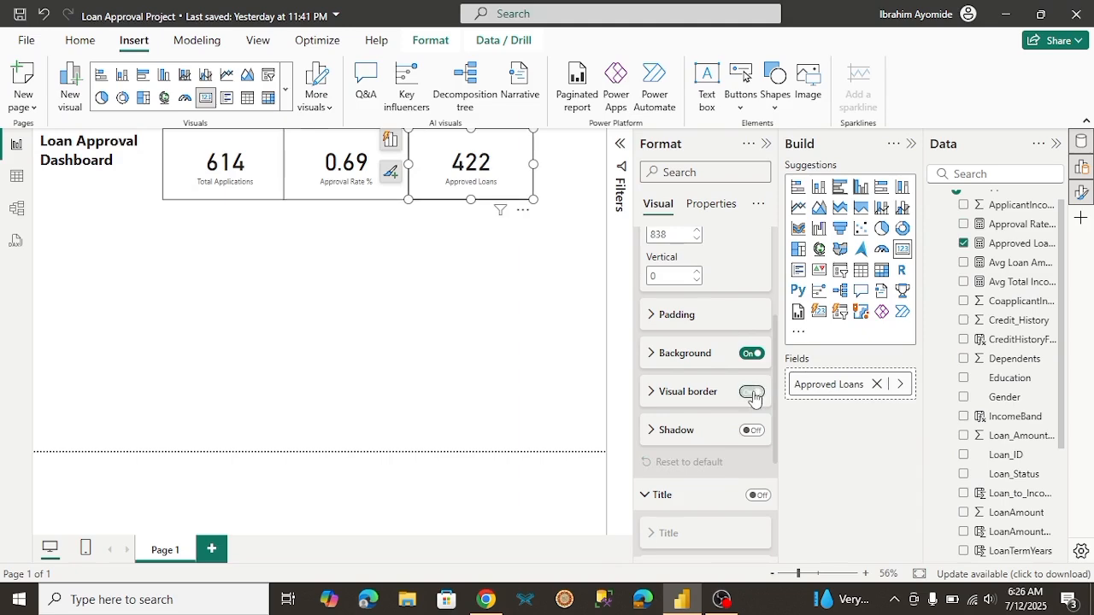
left_click(437, 325)
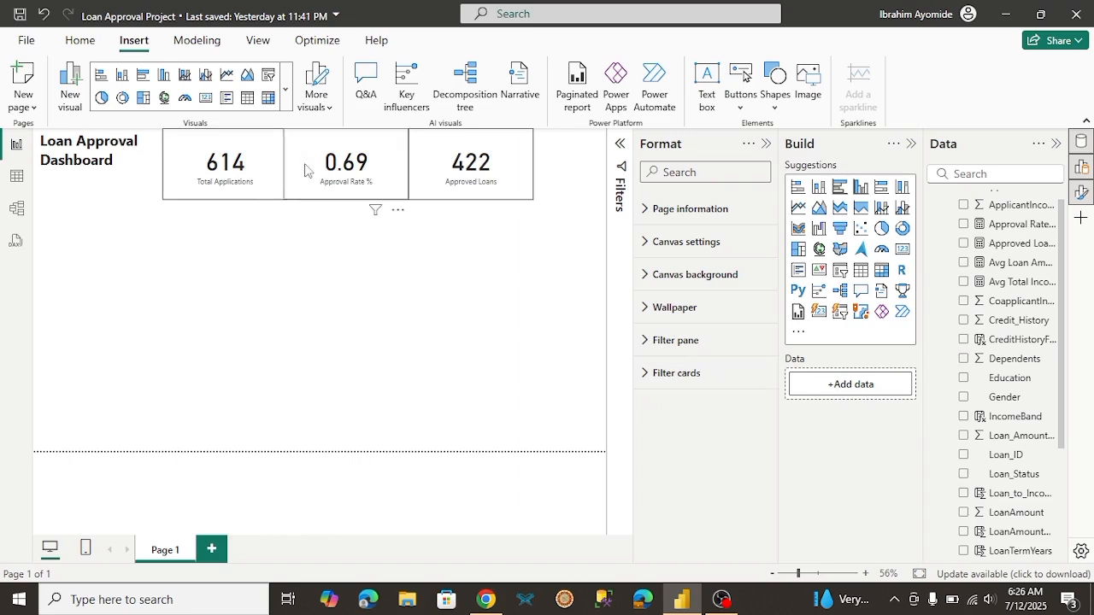
Step: Space the three KPI cards apart along the top row, with Approved Loans at horizontal position about 974 and Total Applications at about 361
left_click(437, 183)
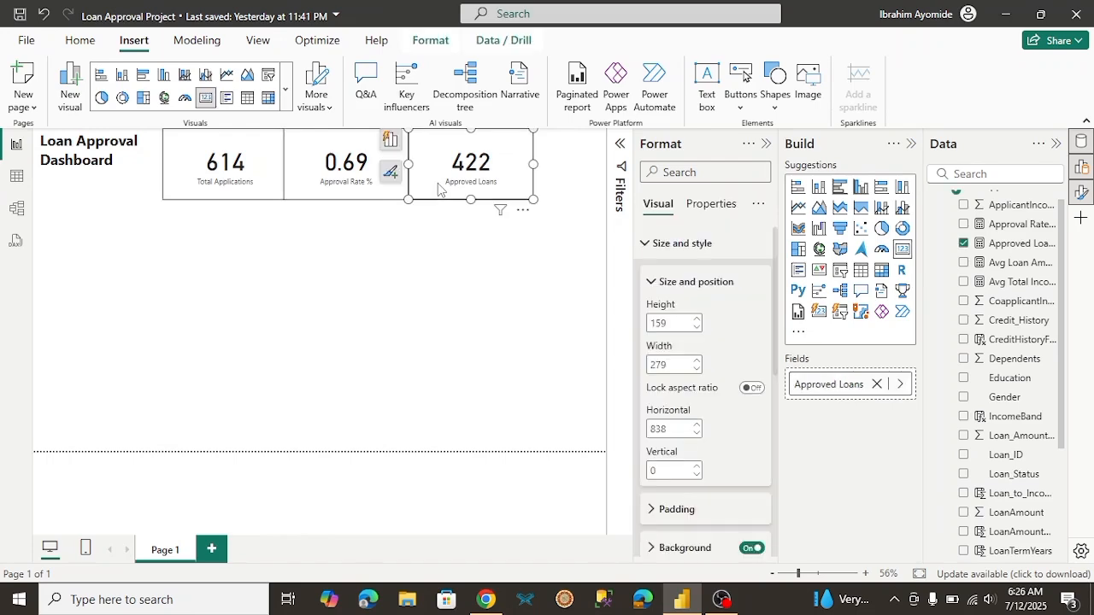
left_click_drag(438, 183, 507, 189)
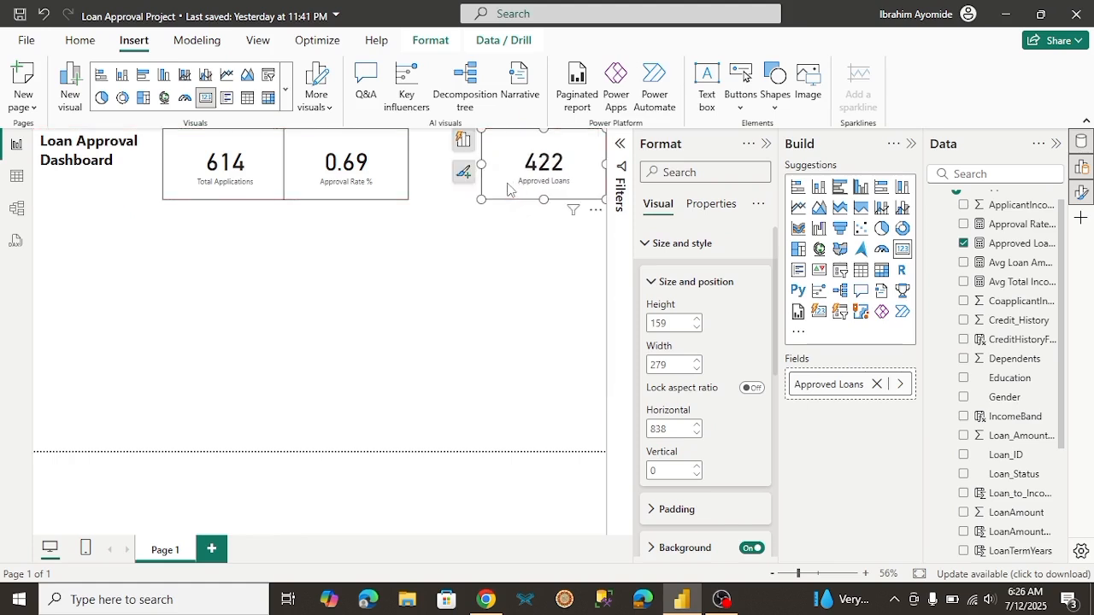
left_click(386, 177)
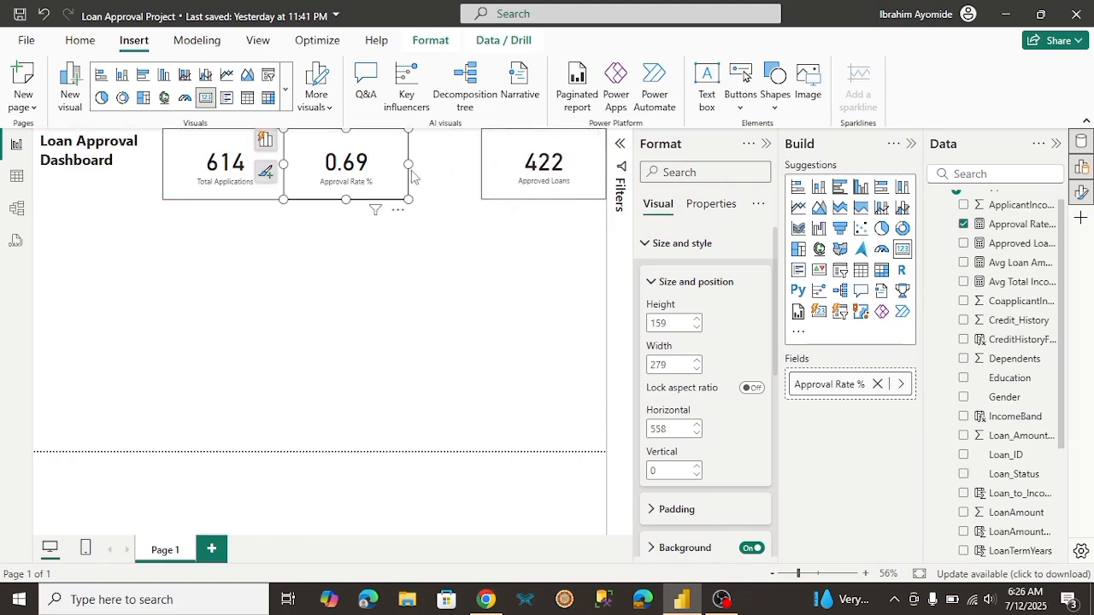
left_click(525, 182)
left_click_drag(525, 183, 513, 182)
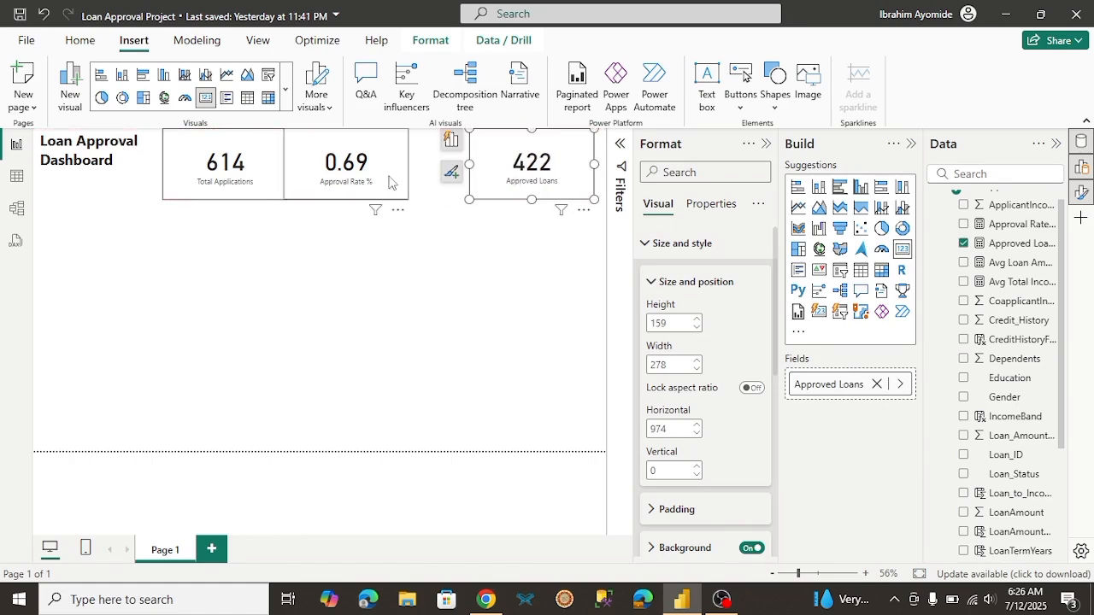
left_click_drag(389, 181, 441, 185)
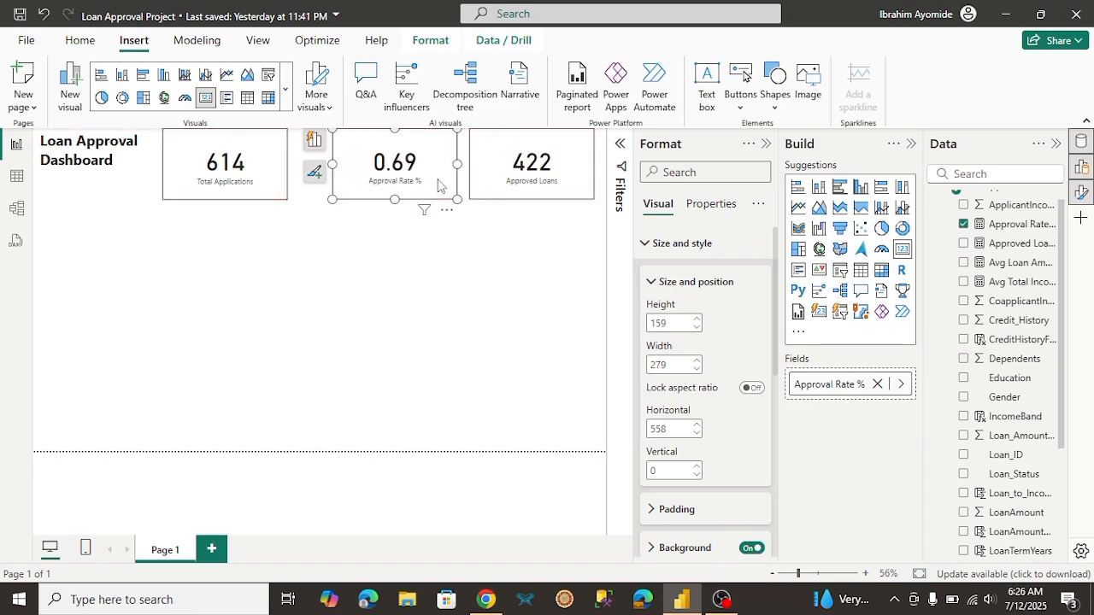
left_click(272, 183)
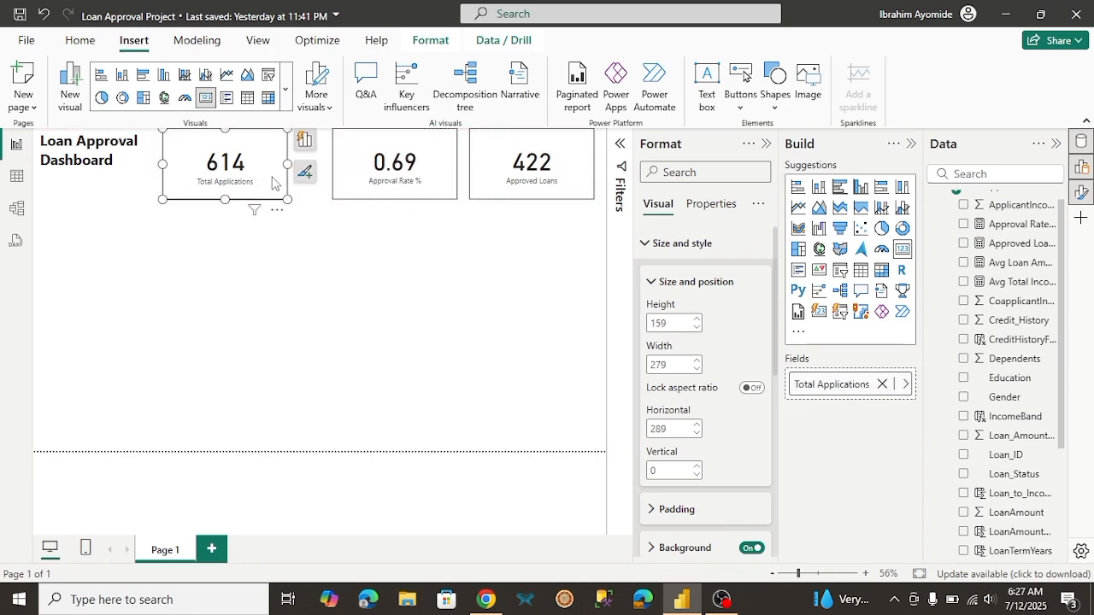
left_click_drag(272, 182, 306, 176)
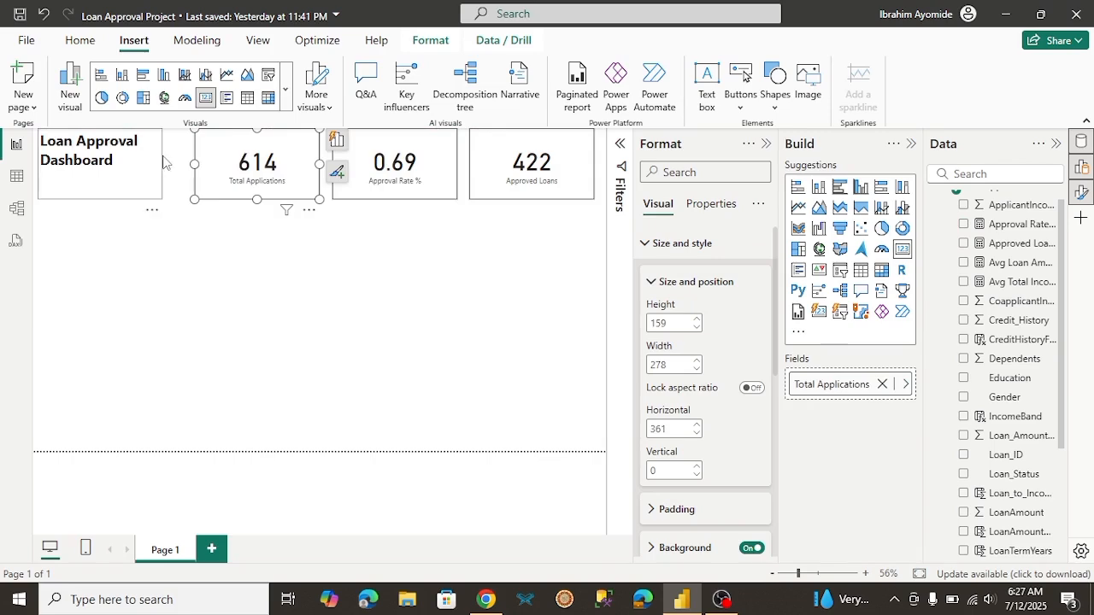
Step: Set the font size of the Loan Approval Dashboard title to 28
left_click(113, 160)
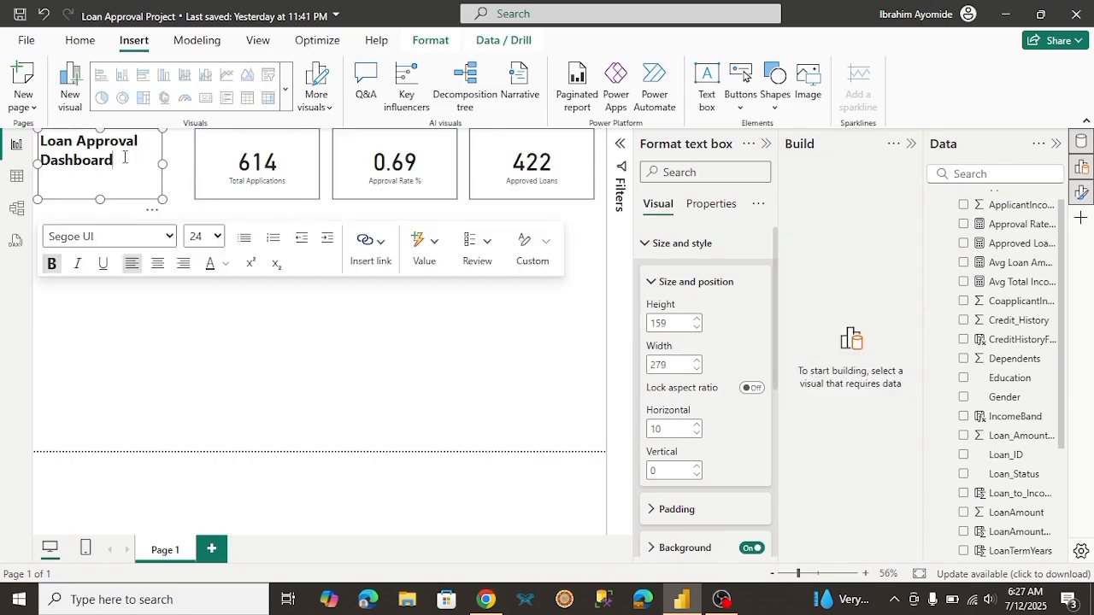
left_click_drag(124, 157, 41, 137)
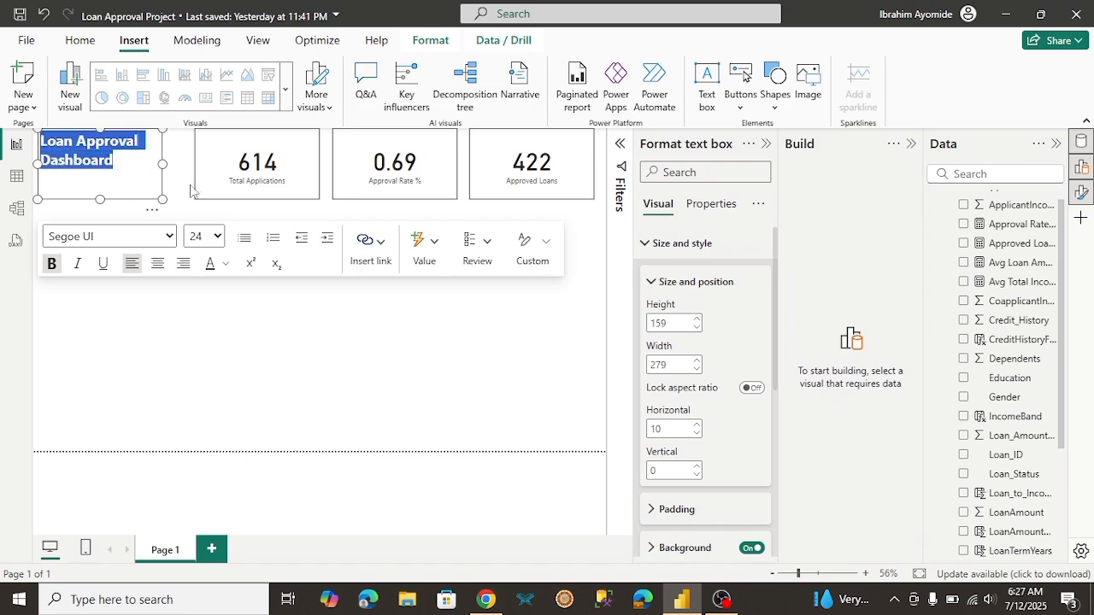
left_click(218, 237)
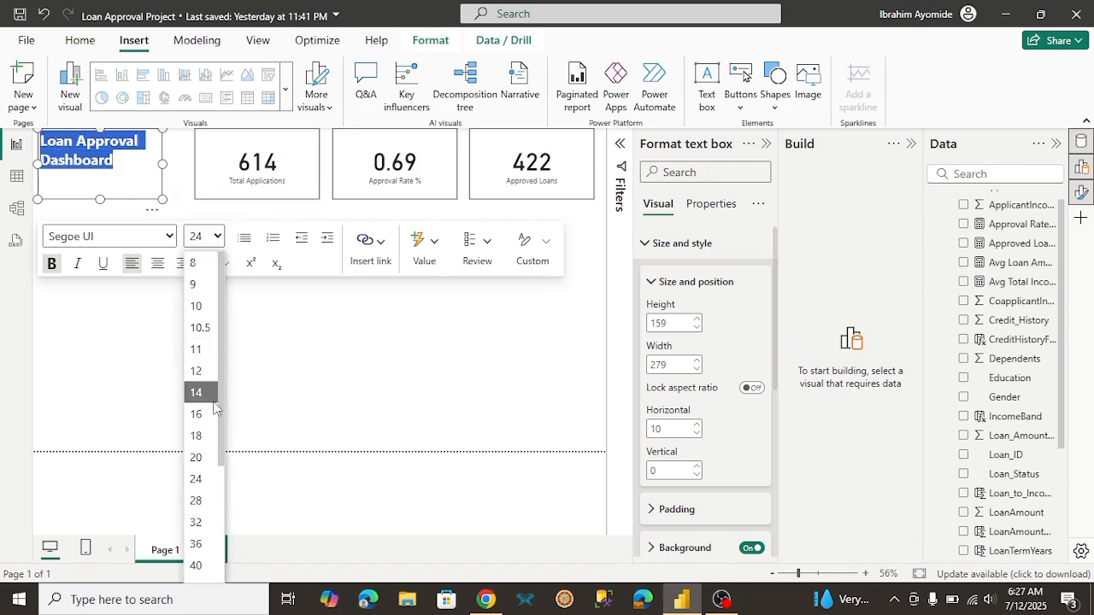
left_click(197, 502)
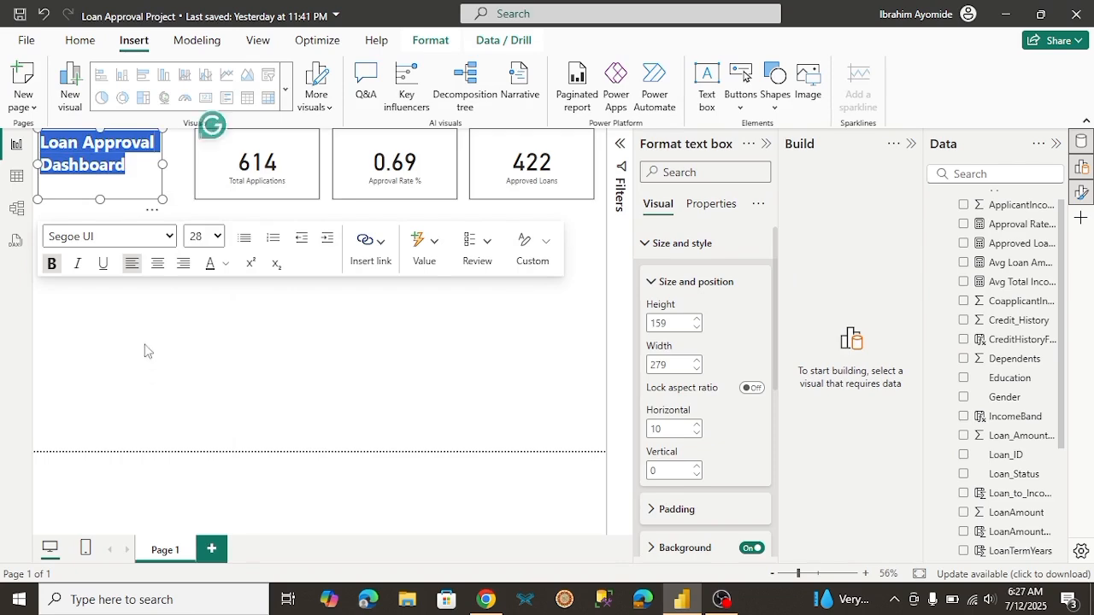
left_click(248, 314)
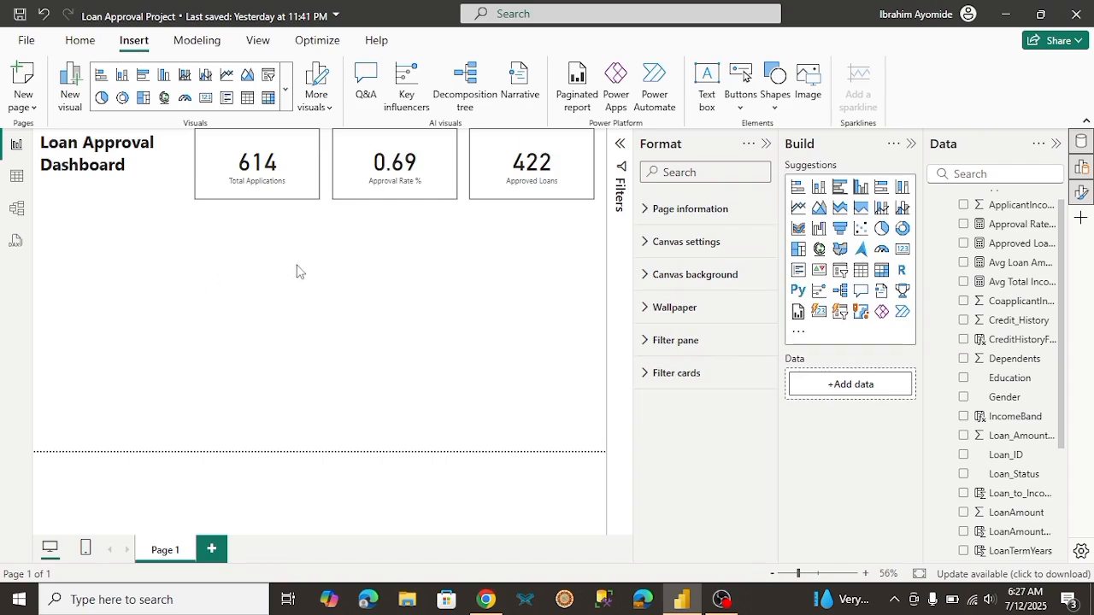
Step: Consult the client brief in Chrome, and add a stacked column chart of Approved Loans and Rejected Loans by CreditHistoryFlag in Power BI
left_click(484, 601)
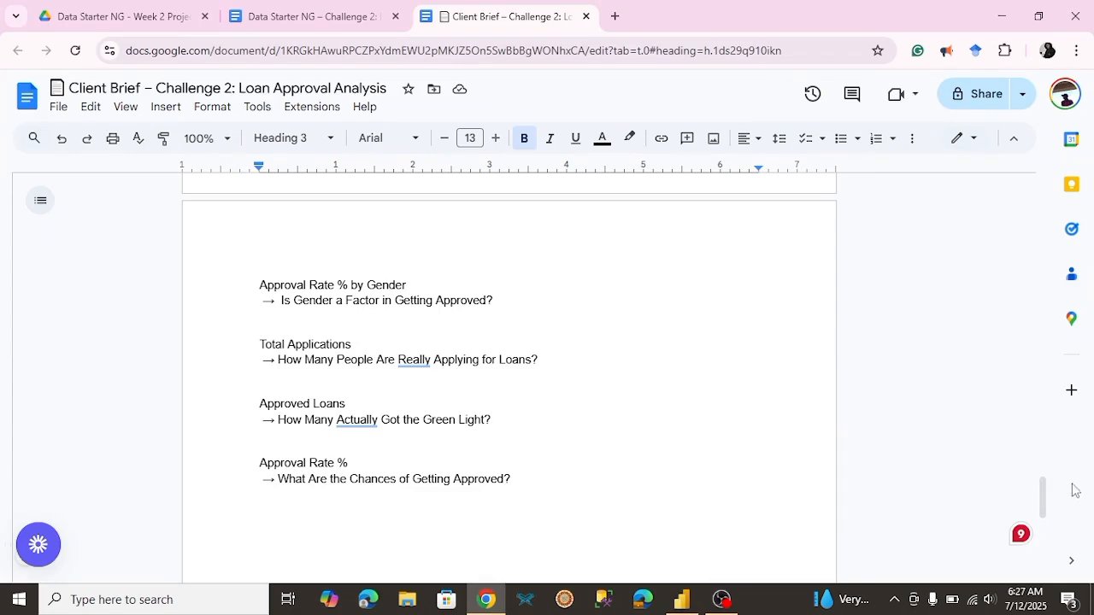
left_click_drag(1045, 502, 1027, 464)
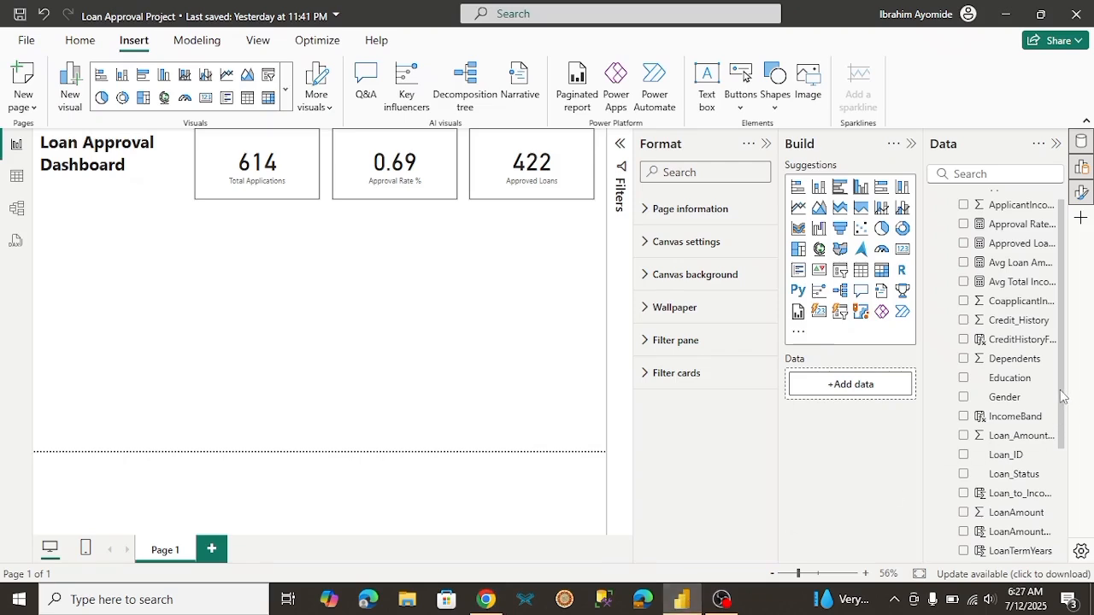
mouse_move(1063, 396)
left_mouse_down()
mouse_move(1067, 448)
mouse_move(1060, 408)
left_mouse_up()
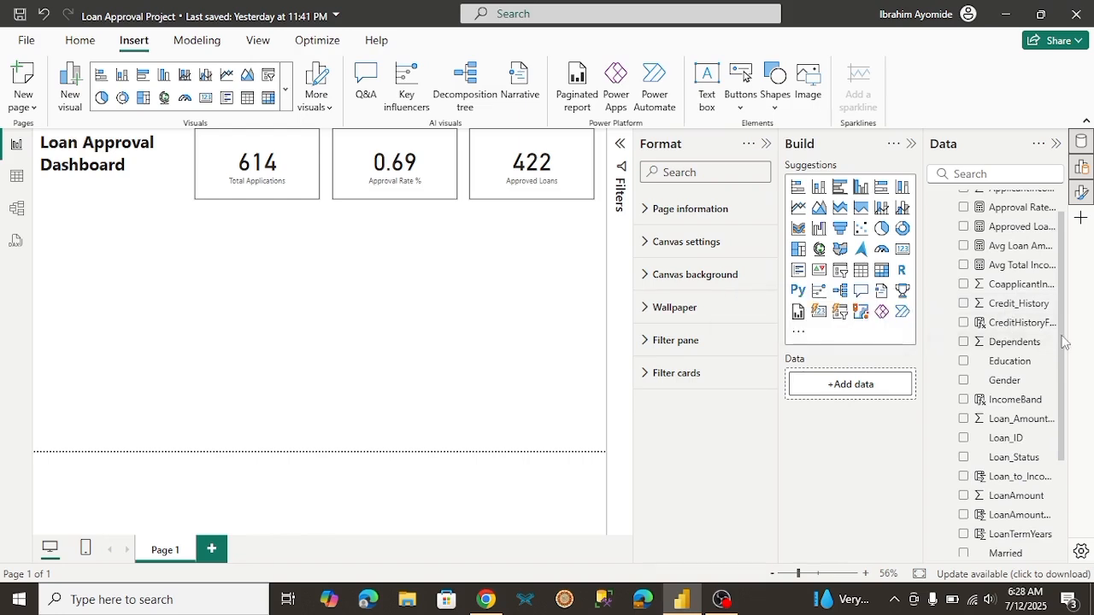
scroll(1065, 342, "down", 1)
scroll(1060, 291, "up", 2)
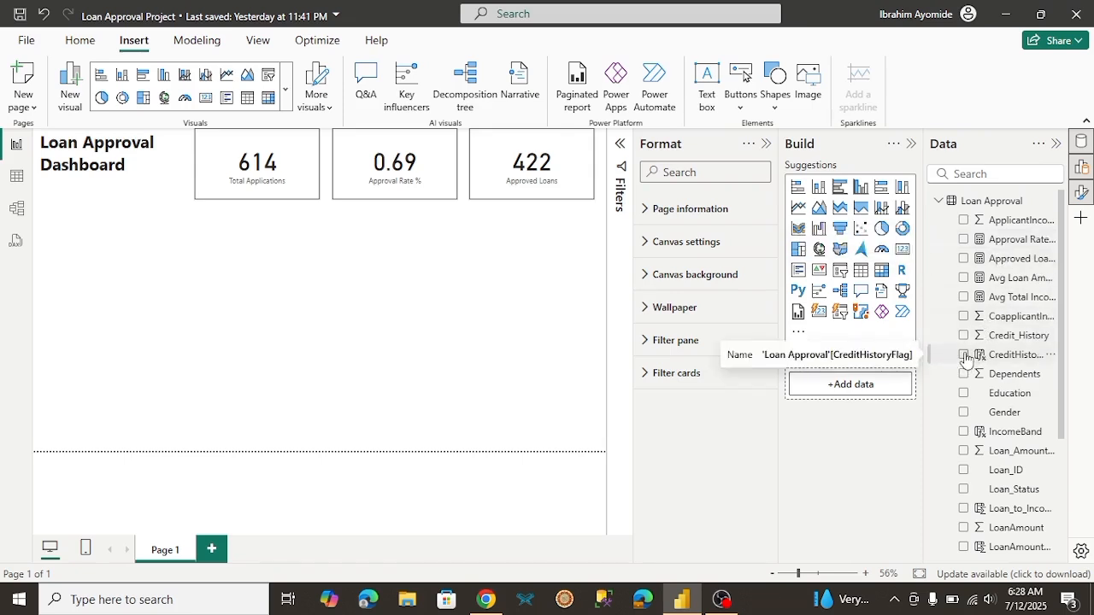
left_click(820, 188)
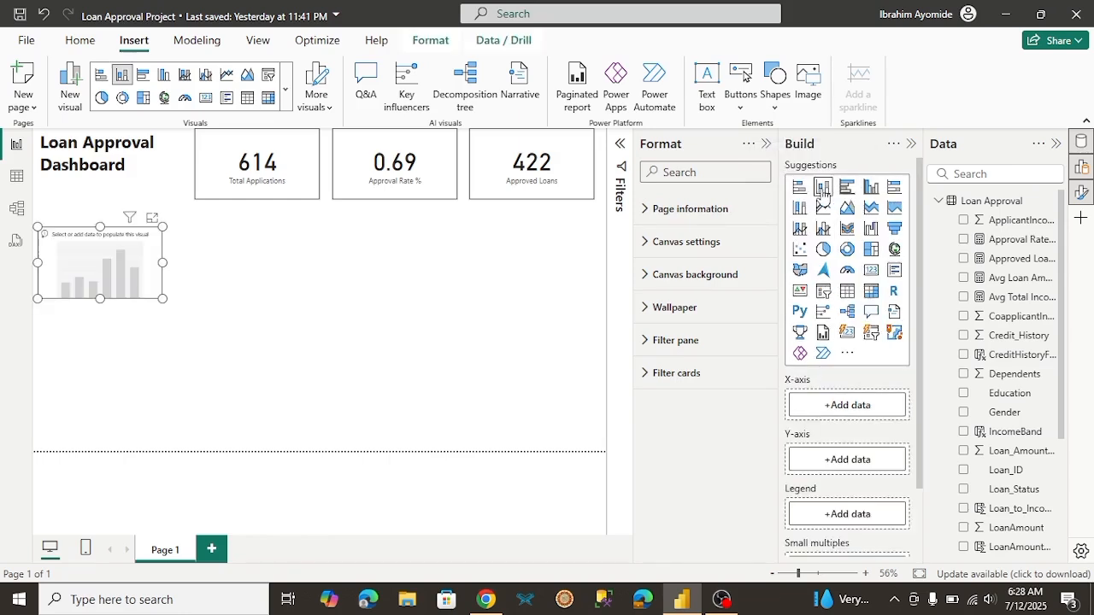
left_click(964, 355)
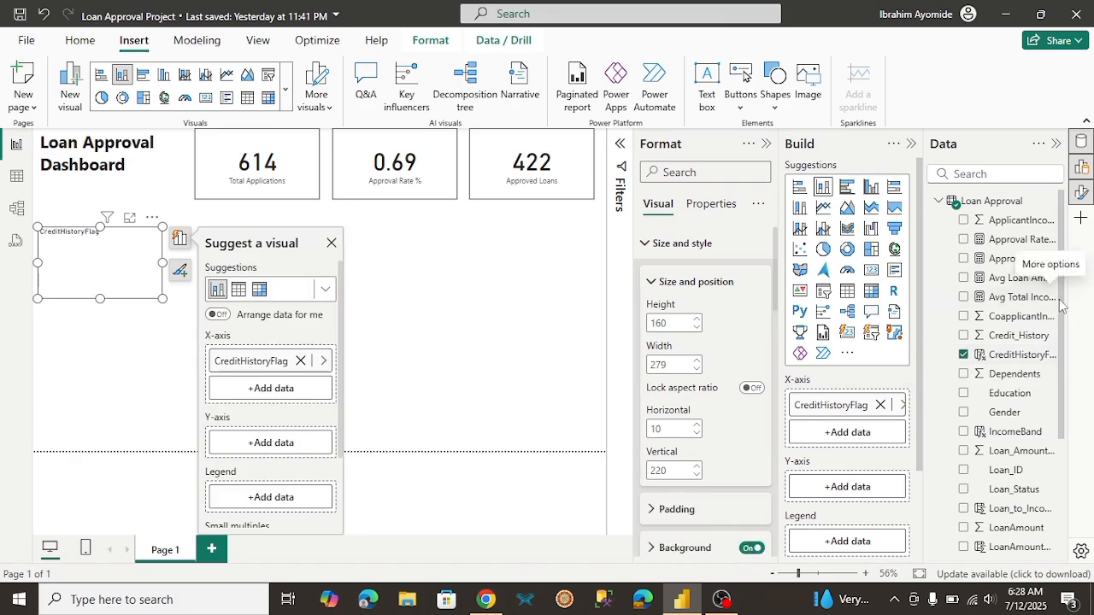
left_click(964, 260)
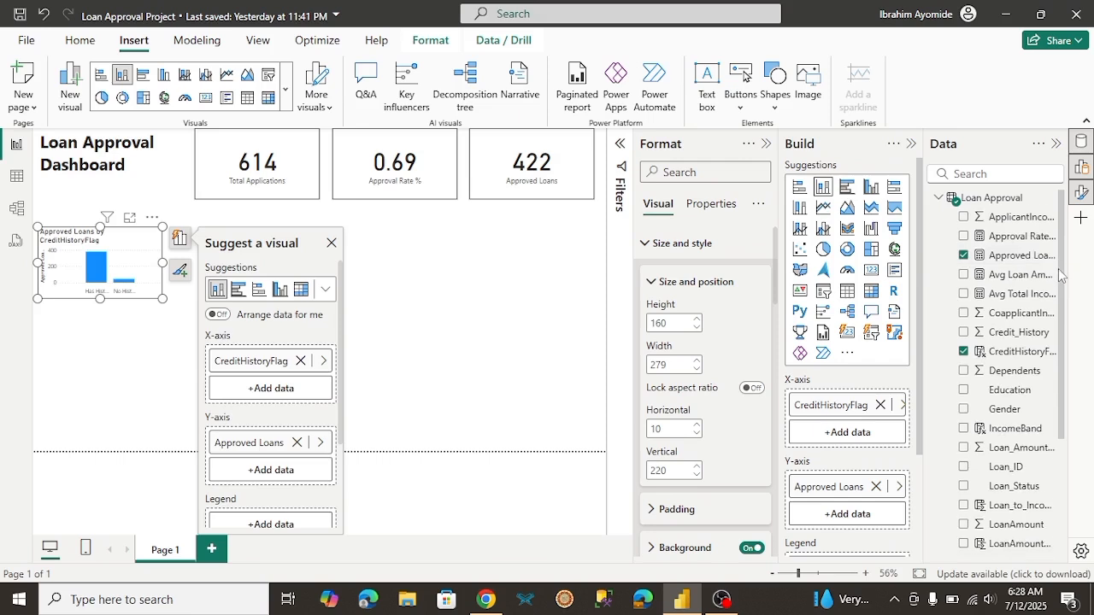
scroll(1034, 351, "down", 4)
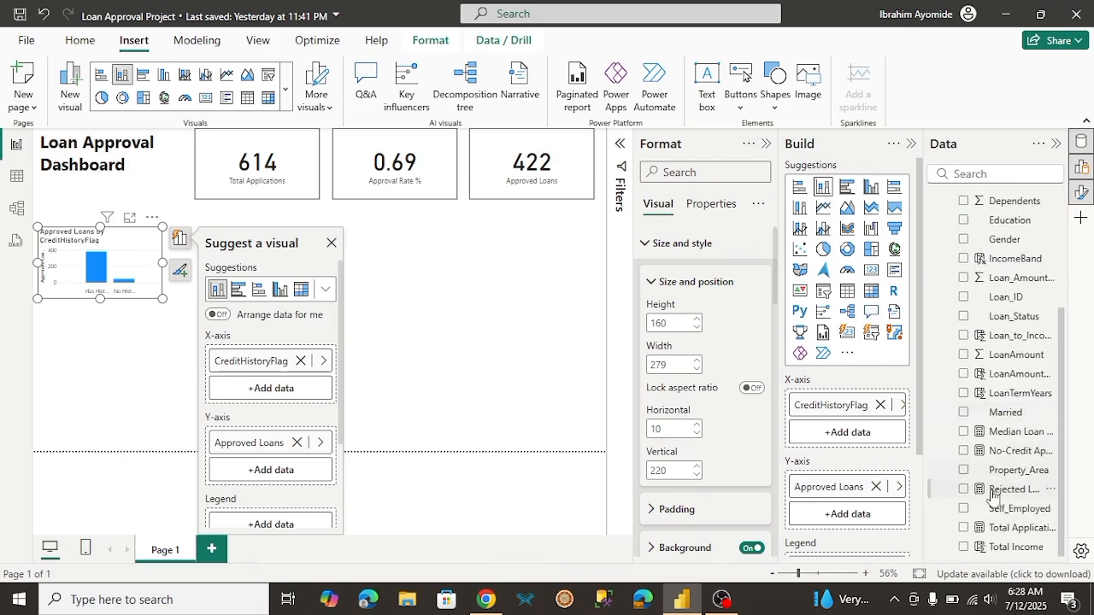
left_click(964, 490)
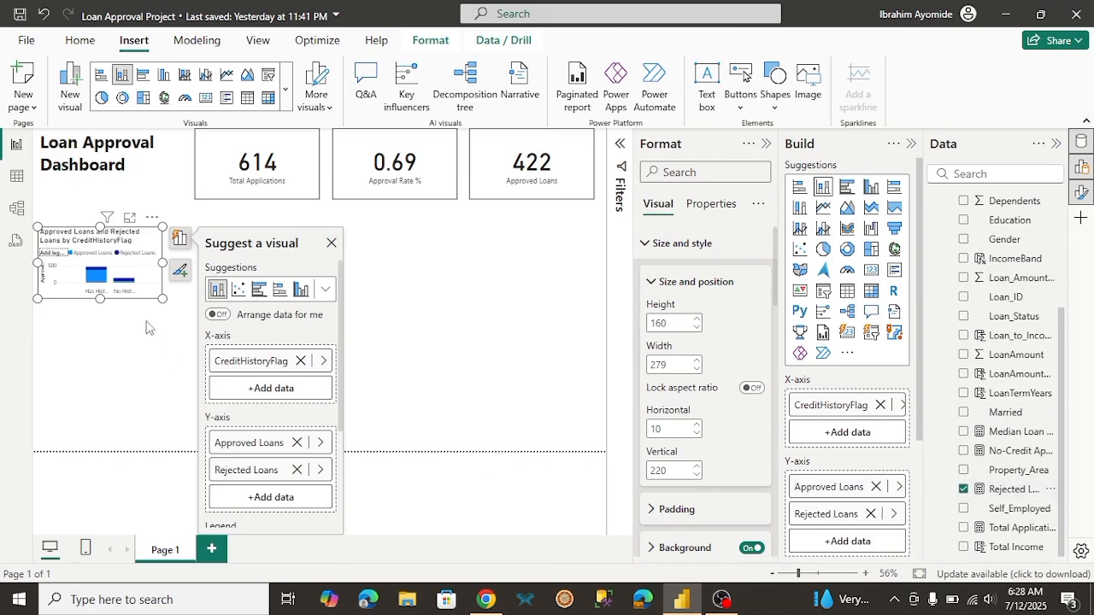
Step: Change the credit history chart to a clustered column chart and resize it to about 489 wide by 268 high
left_click_drag(162, 298, 297, 407)
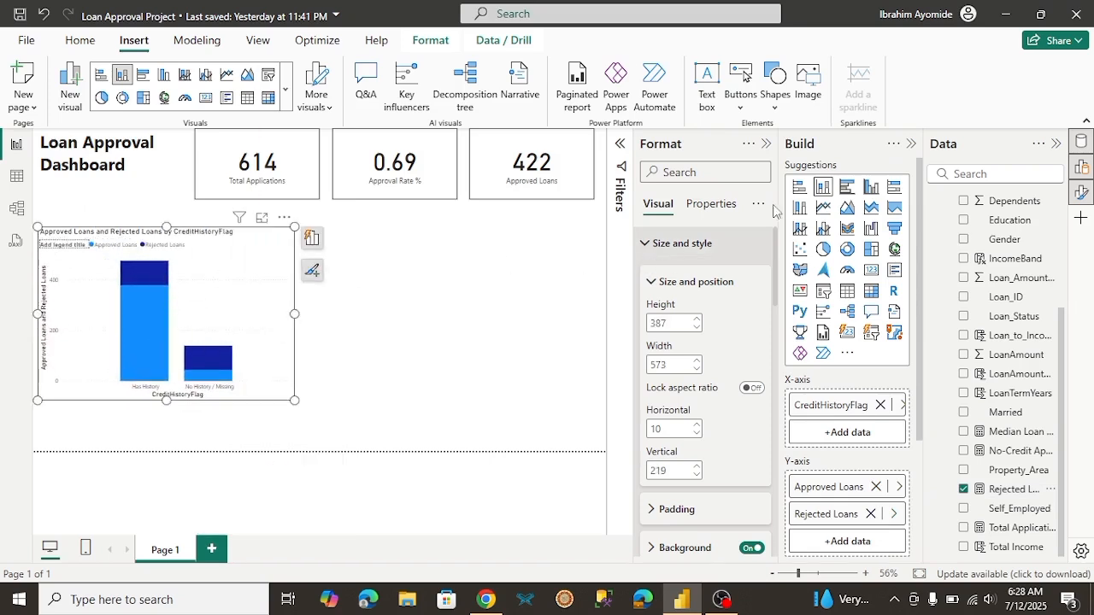
left_click(870, 188)
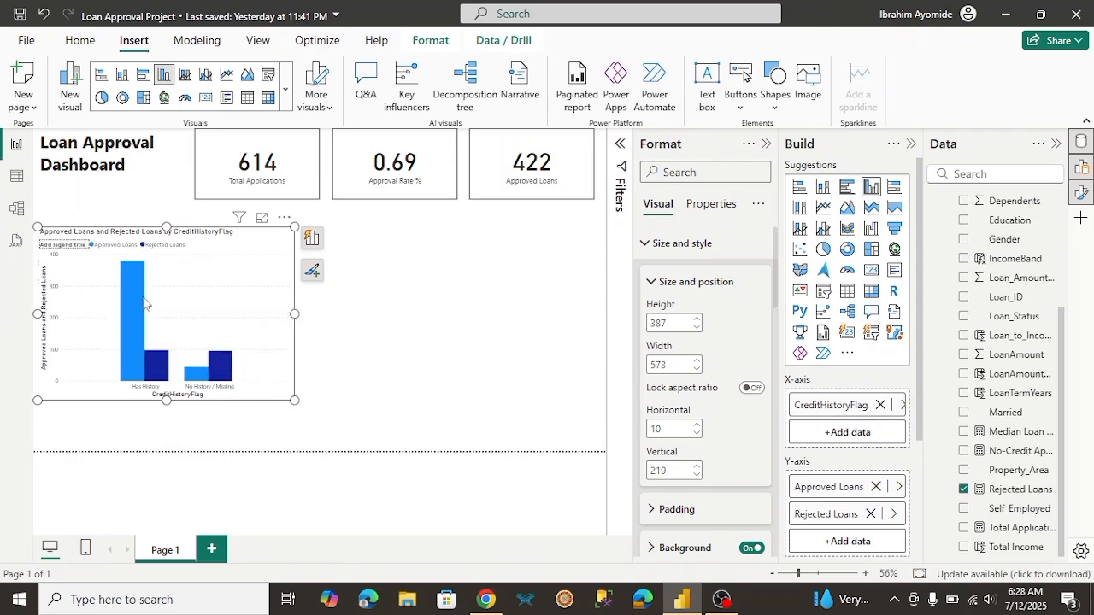
mouse_move(133, 288)
mouse_move(193, 380)
left_click_drag(294, 399, 258, 347)
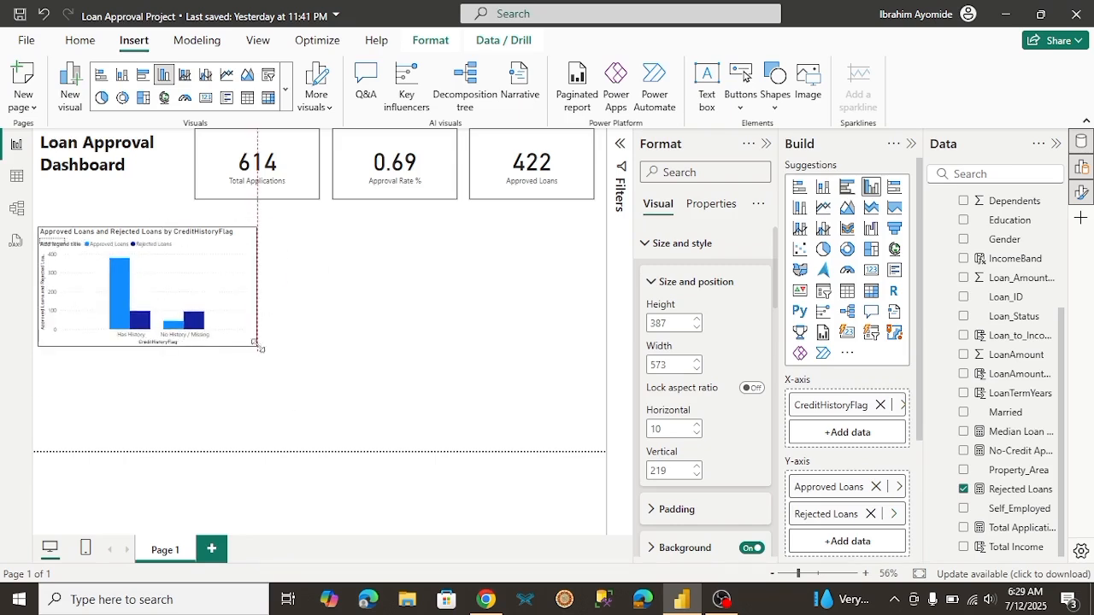
Step: Collapse the Format pane to enlarge the report canvas, leaving no visual selected
left_click(766, 144)
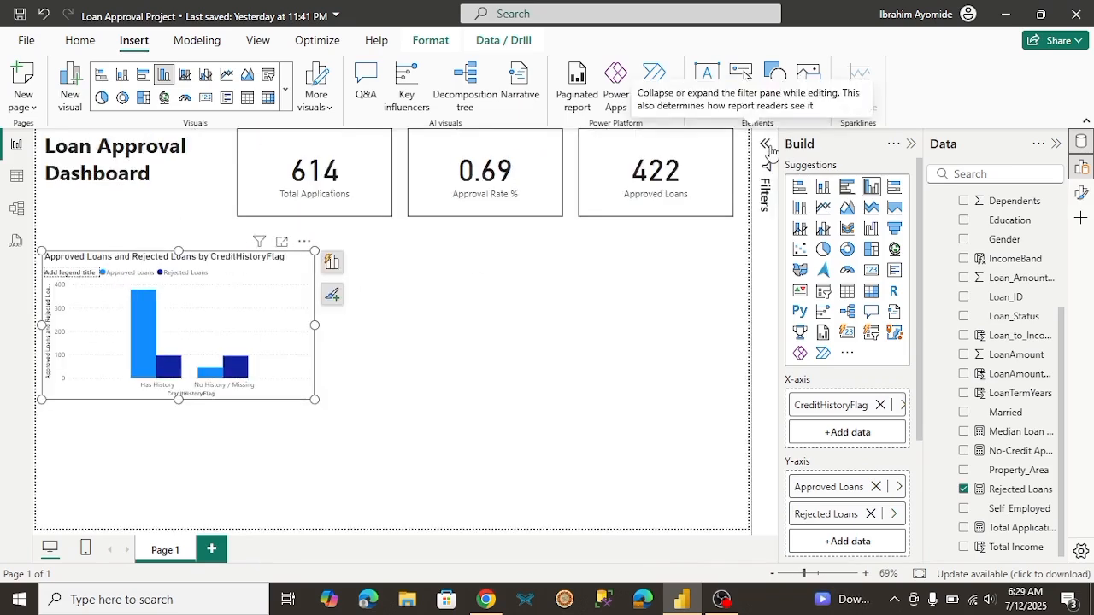
left_click(342, 208)
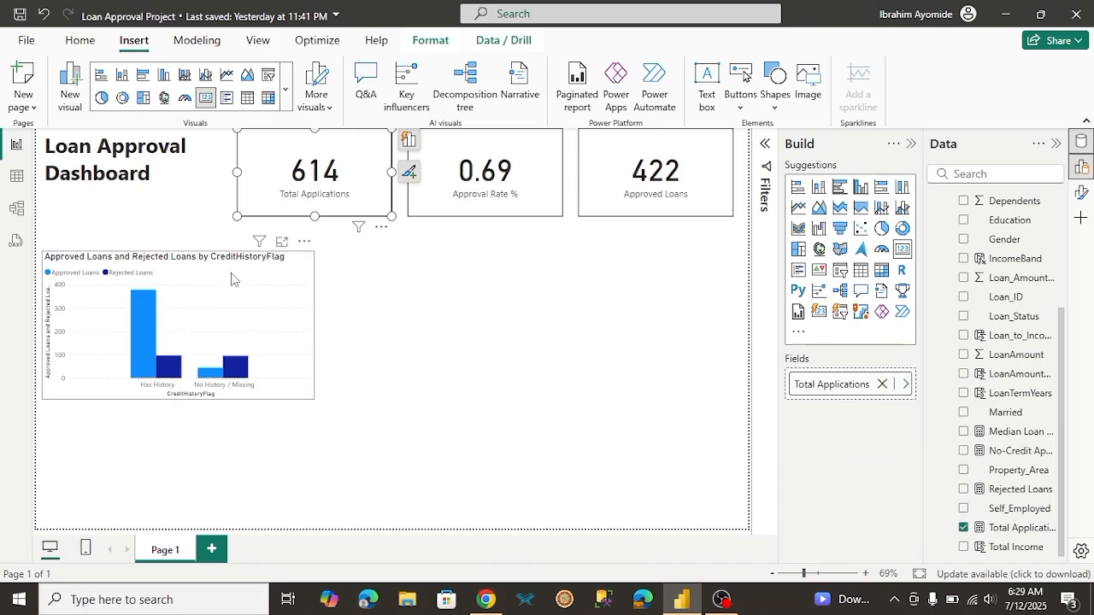
left_click(384, 321)
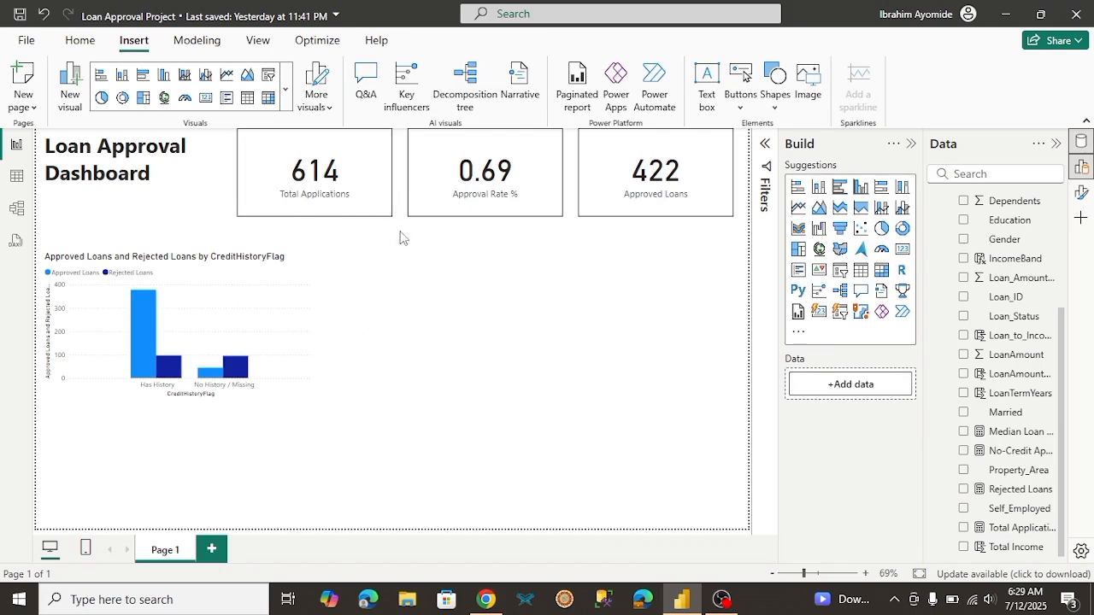
Step: Check the client brief's income band idea in Chrome, and place an empty stacked bar chart beside the credit history chart in Power BI
left_click(490, 602)
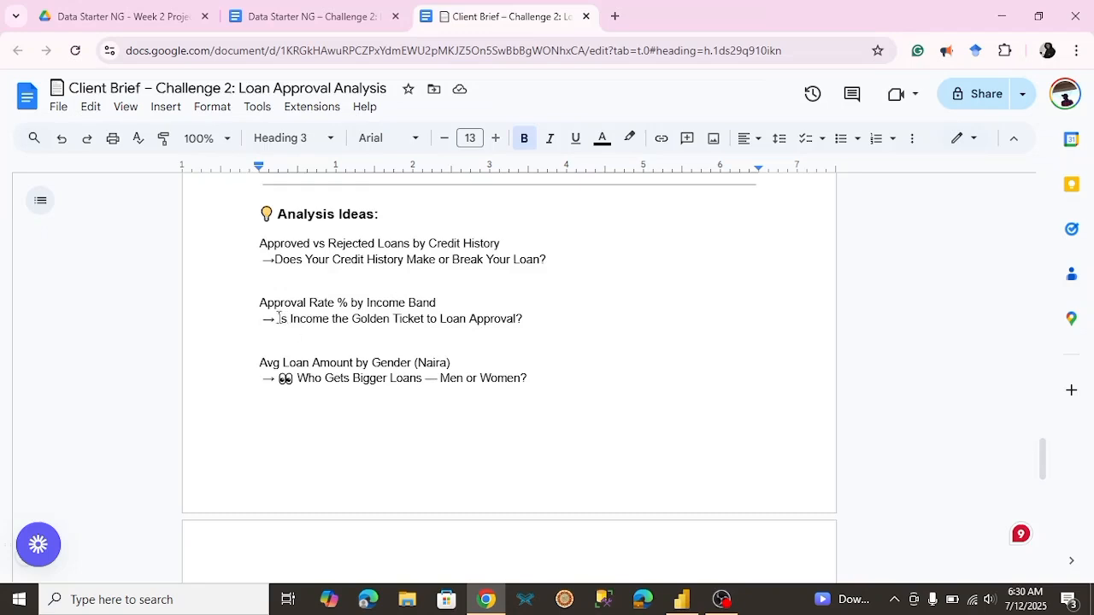
left_click_drag(279, 318, 318, 319)
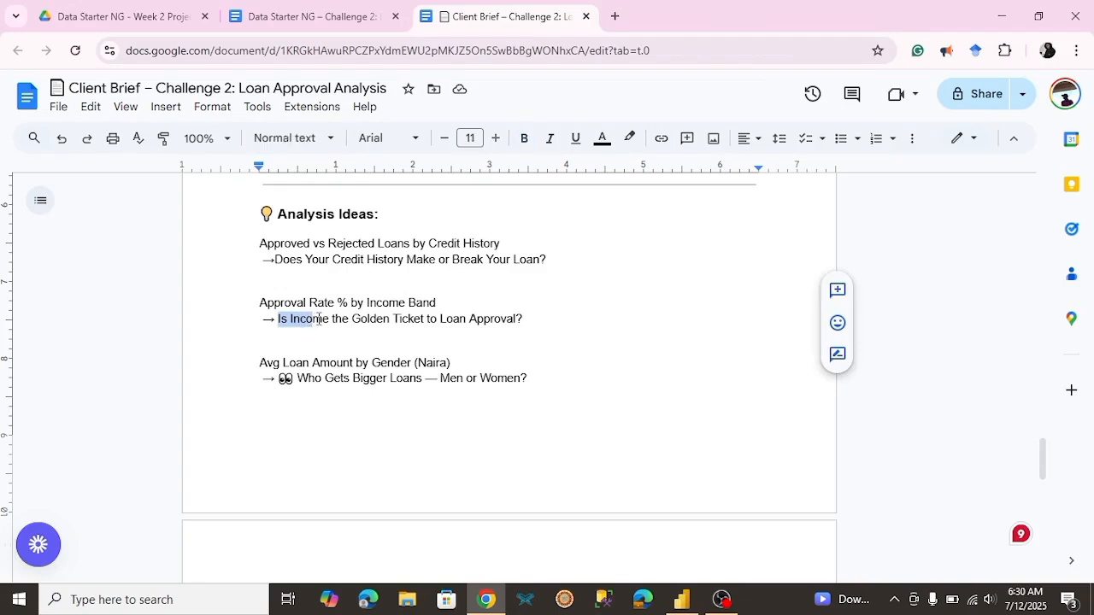
left_click(310, 319)
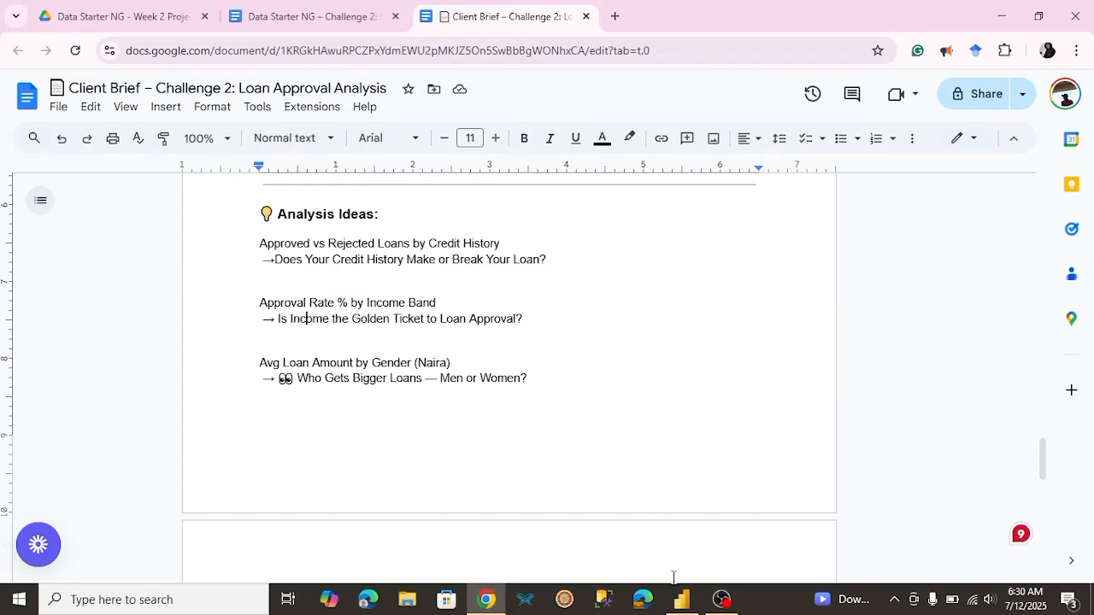
left_click(682, 599)
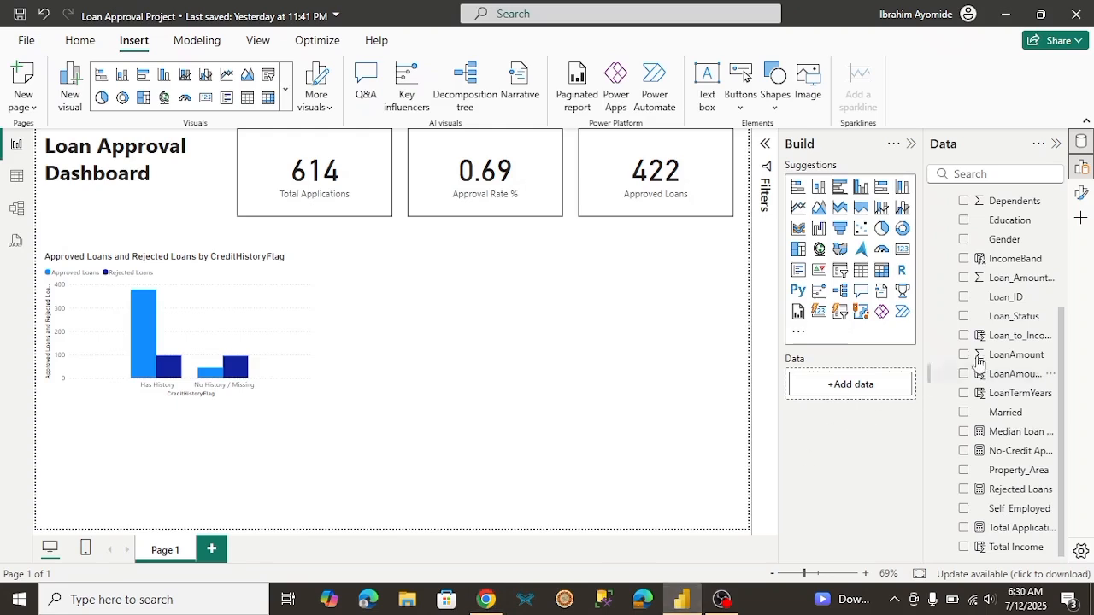
scroll(1066, 353, "up", 1)
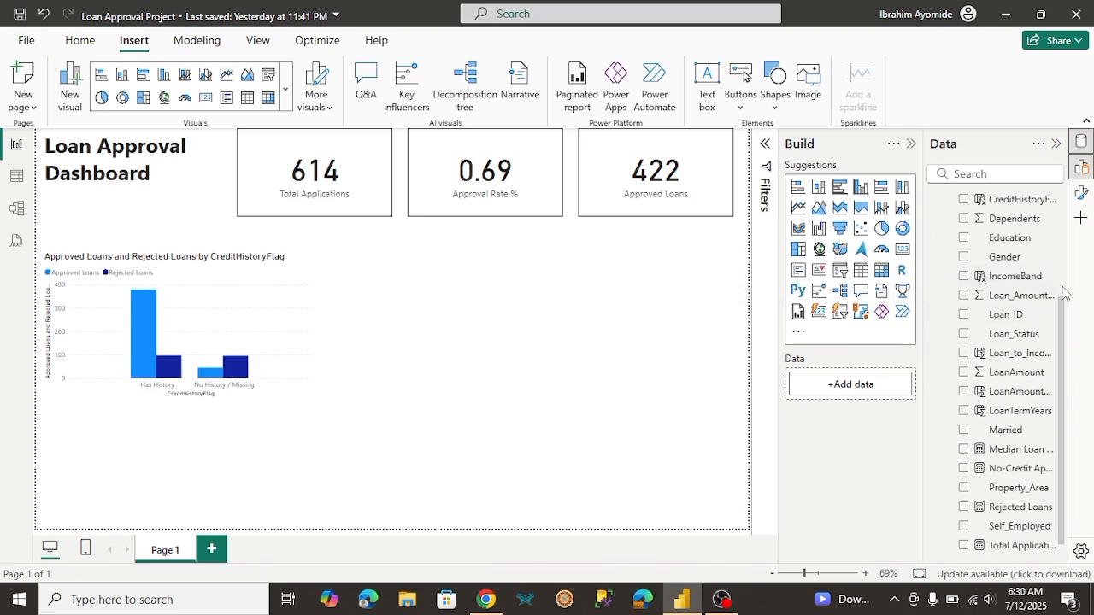
scroll(1064, 323, "up", 3)
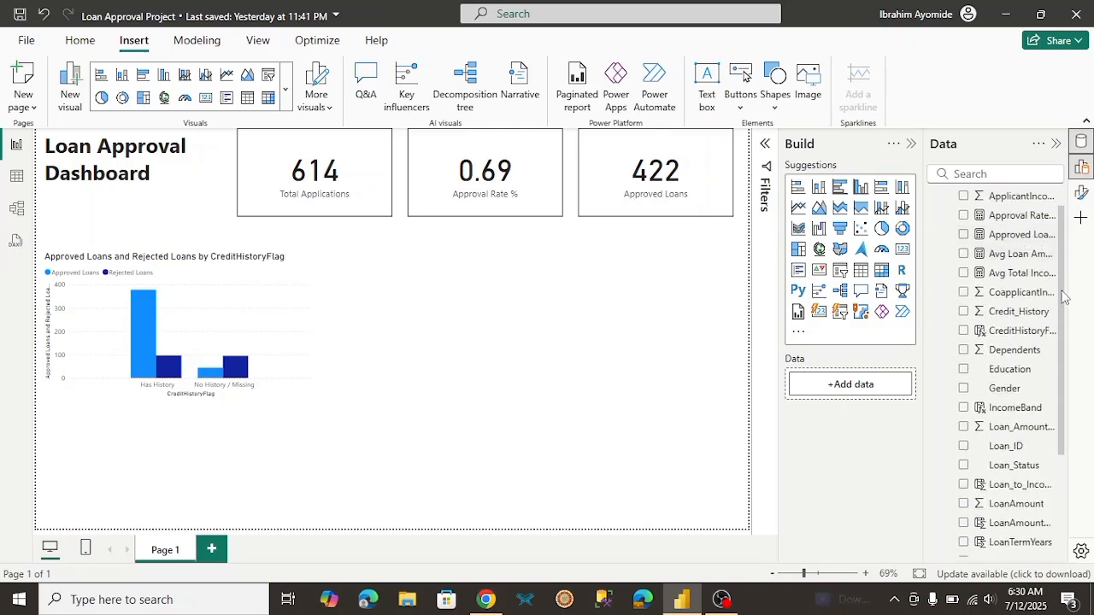
left_click_drag(1064, 296, 1060, 351)
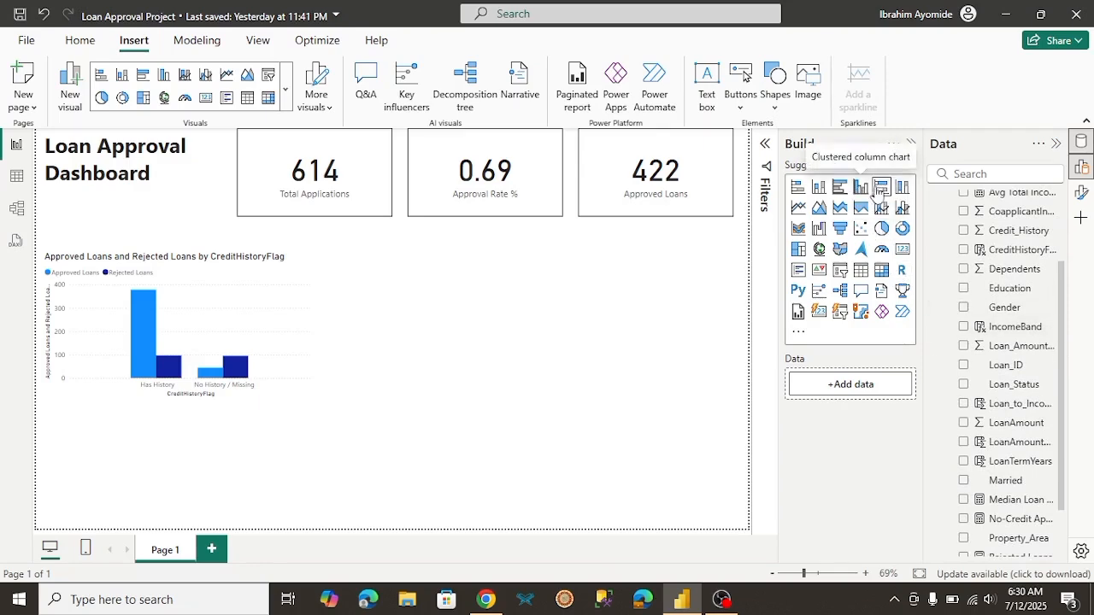
left_click(802, 188)
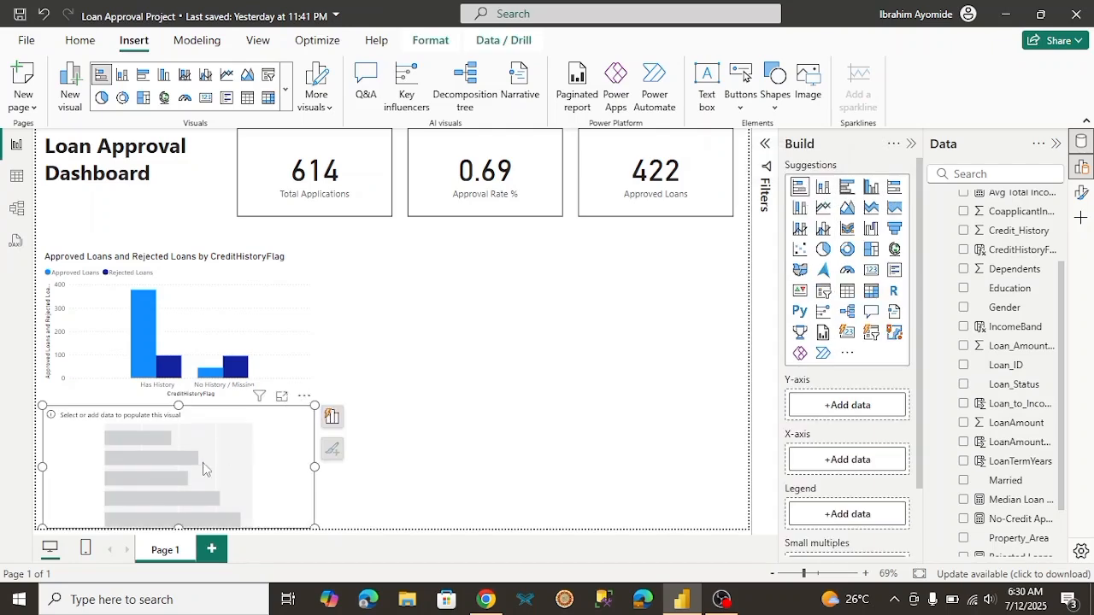
left_click_drag(215, 466, 479, 313)
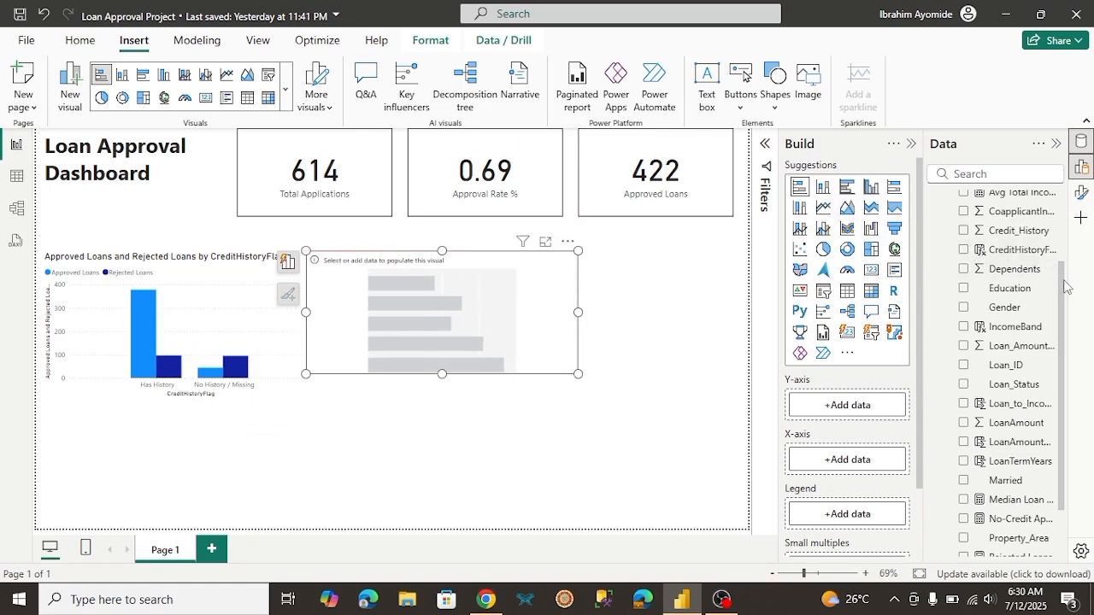
Step: Populate the stacked bar chart with IncomeBand on the Y-axis and Approval Rate % on the X-axis
scroll(1067, 287, "down", 1)
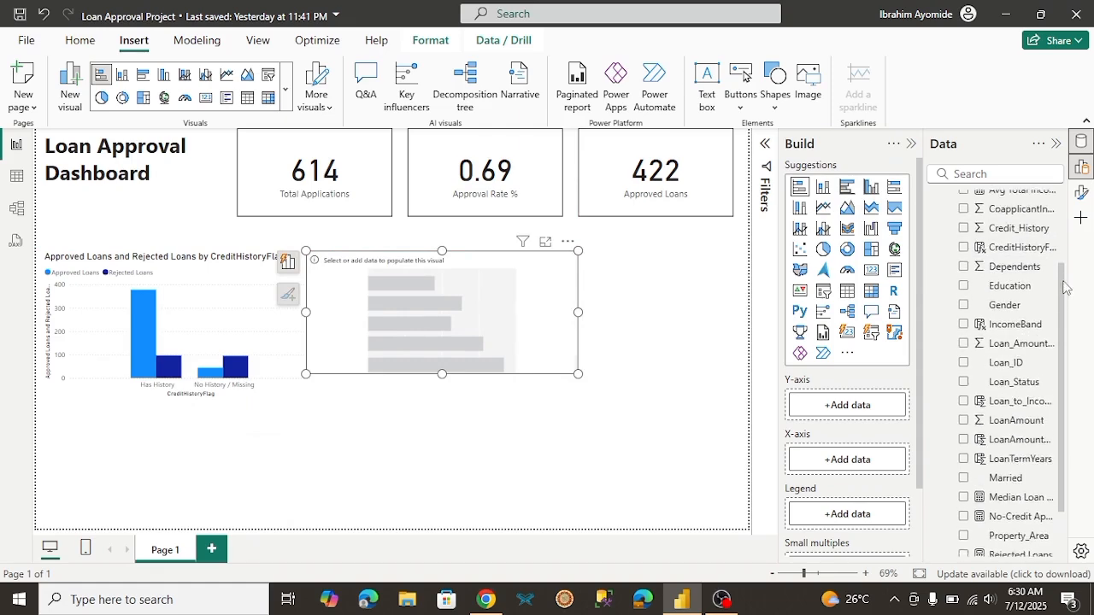
scroll(1061, 271, "up", 2)
scroll(1060, 270, "up", 1)
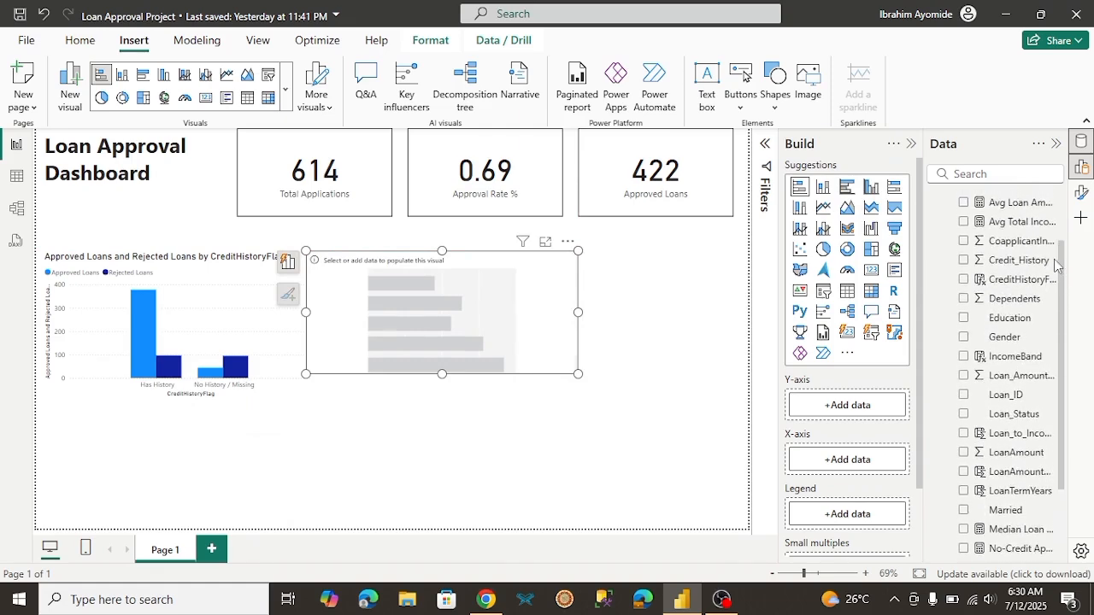
left_click(964, 363)
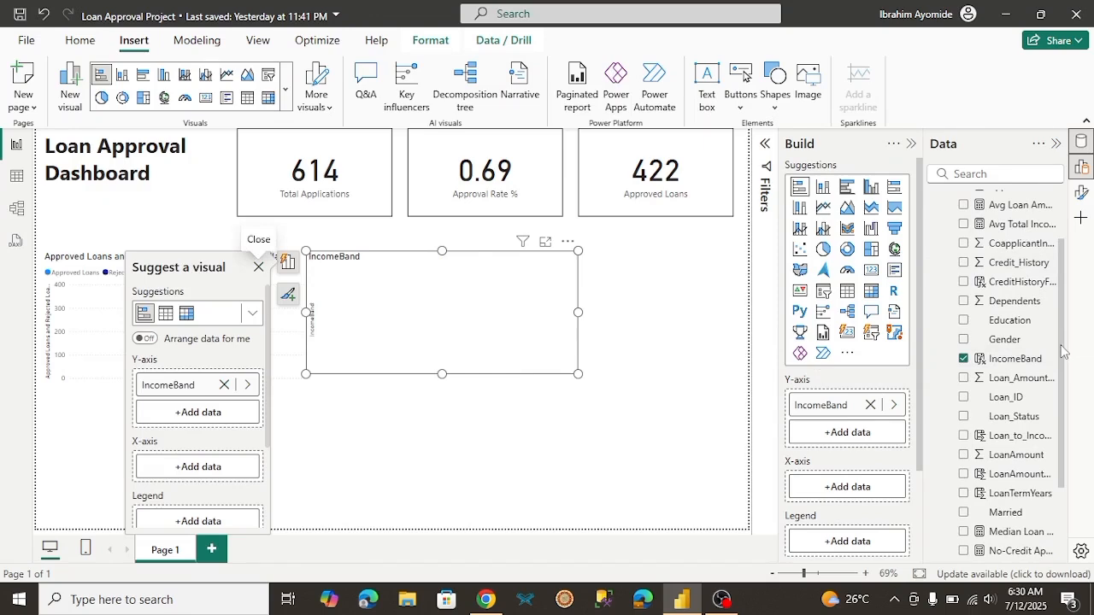
scroll(1063, 351, "up", 2)
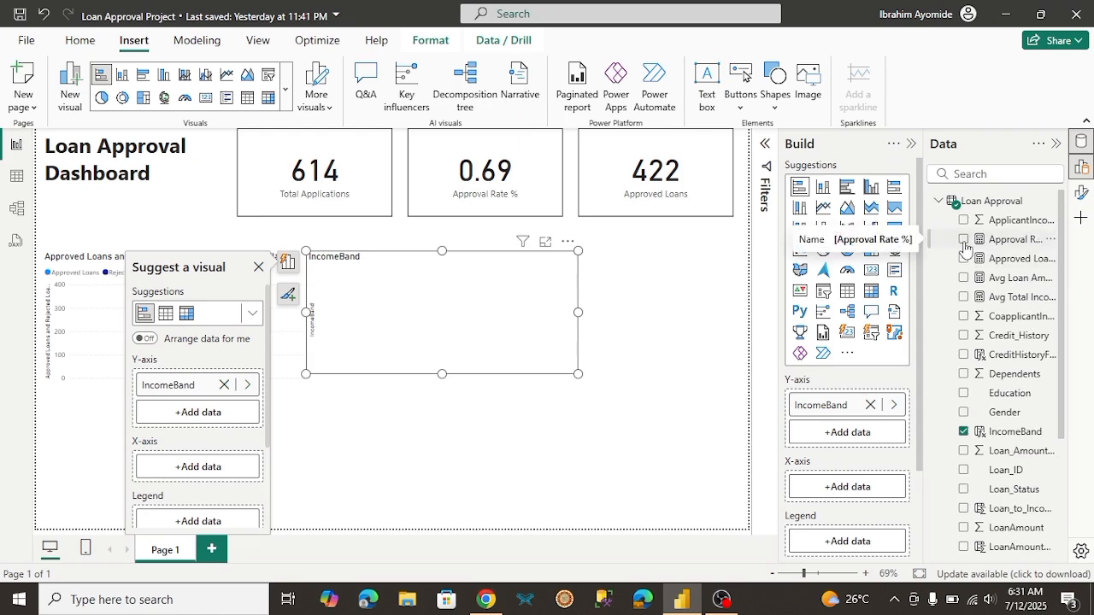
left_click(965, 241)
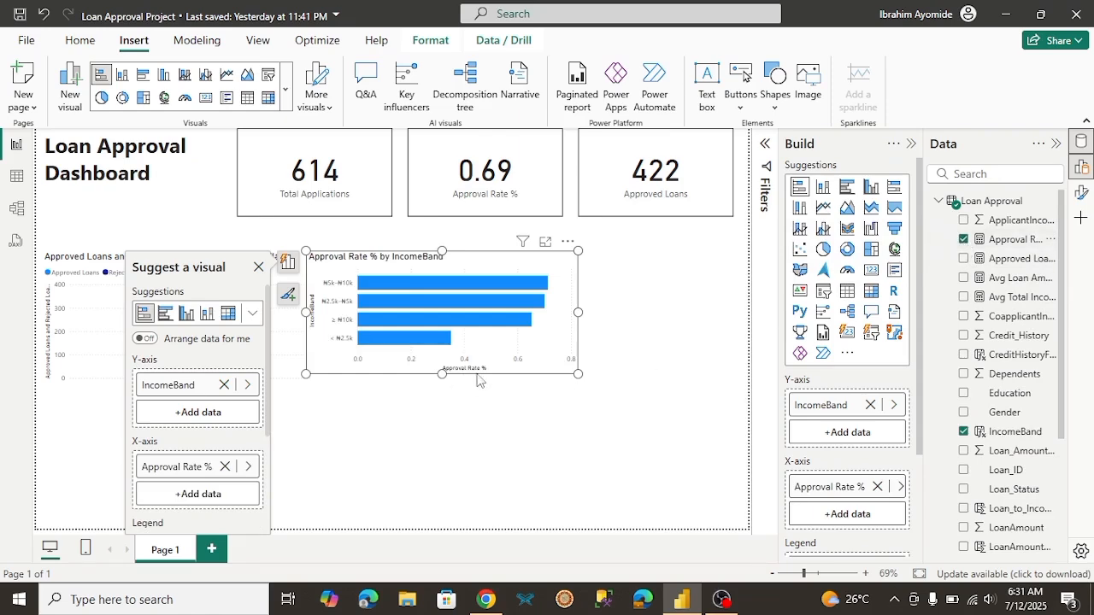
left_click(486, 425)
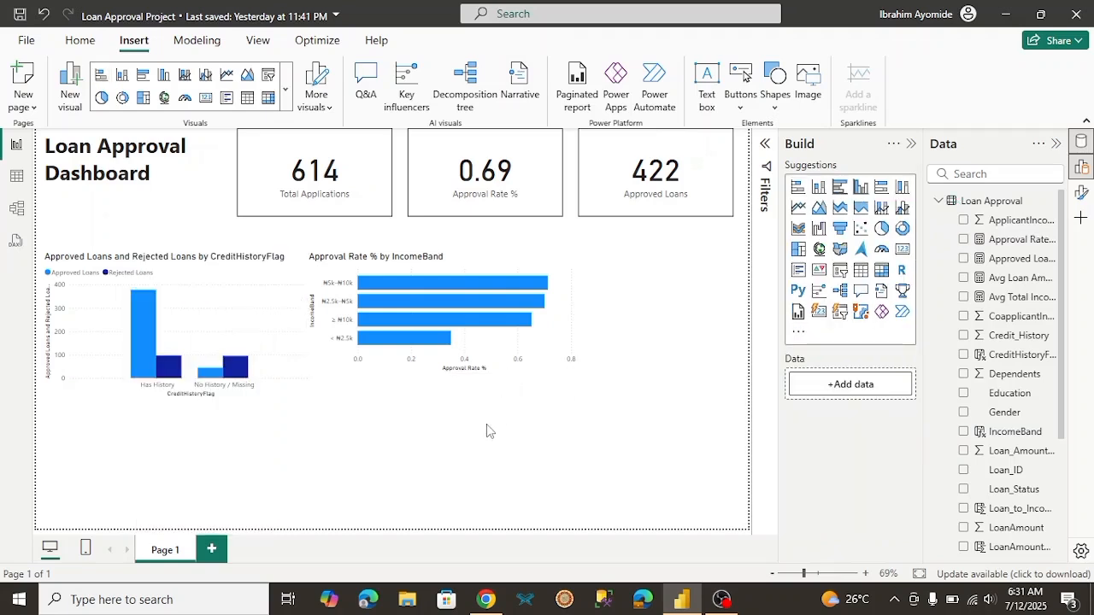
Step: Shift the income band chart clear of the credit history chart and turn on the visual border for both charts
left_click(357, 368)
left_click_drag(357, 367, 378, 367)
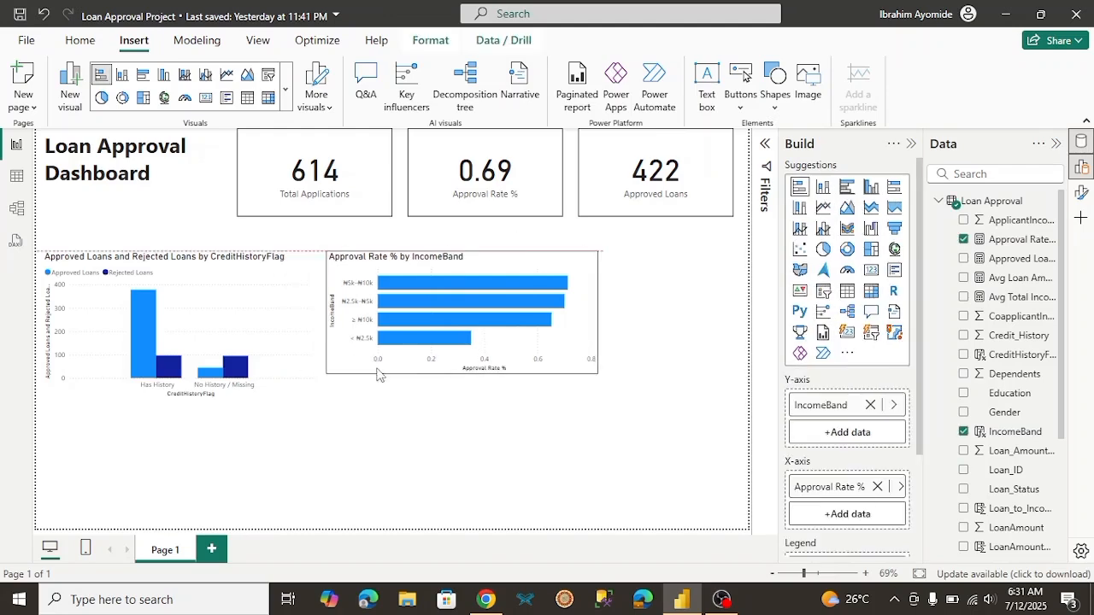
left_click(292, 366)
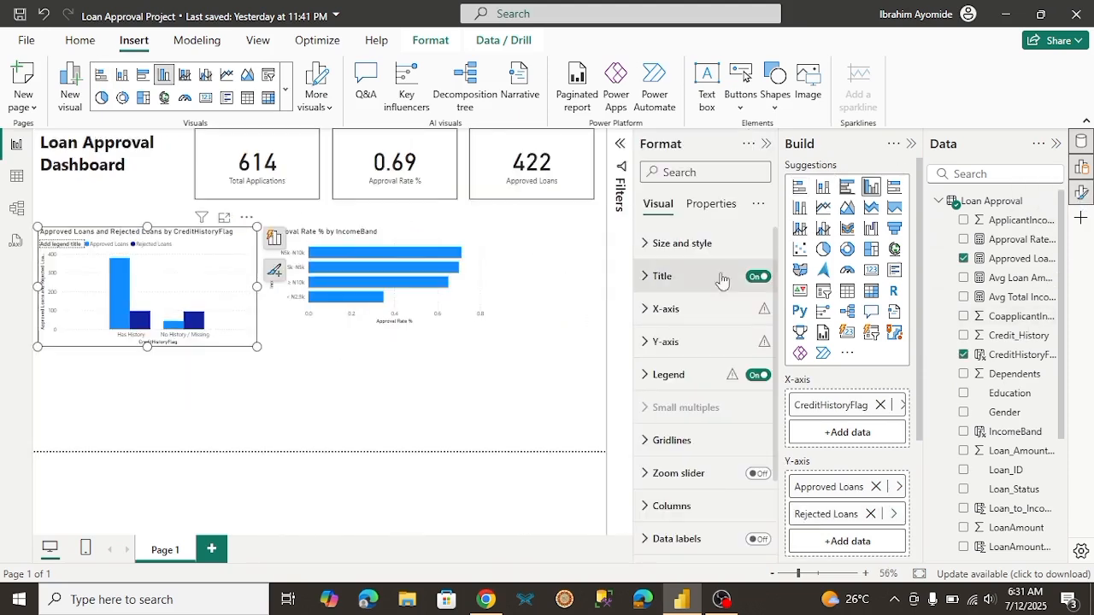
left_click(654, 250)
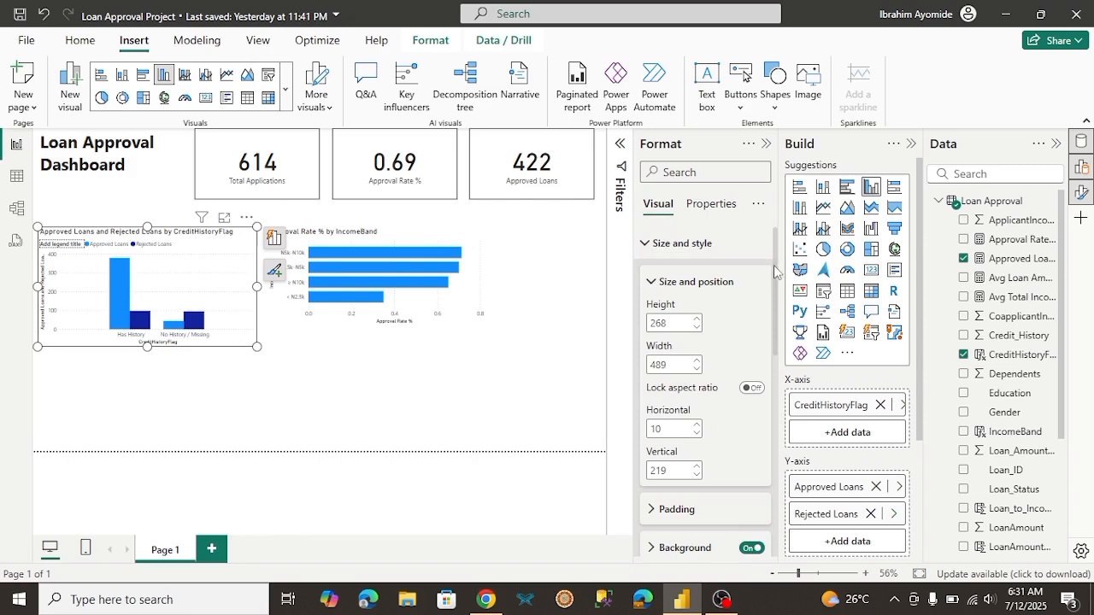
left_click_drag(774, 265, 776, 361)
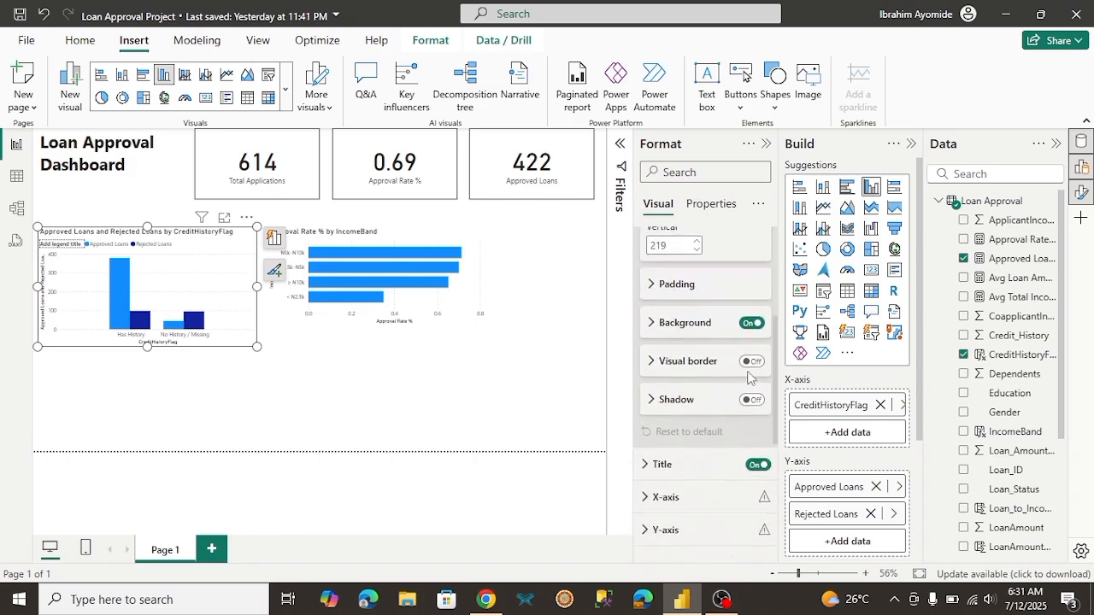
left_click(750, 362)
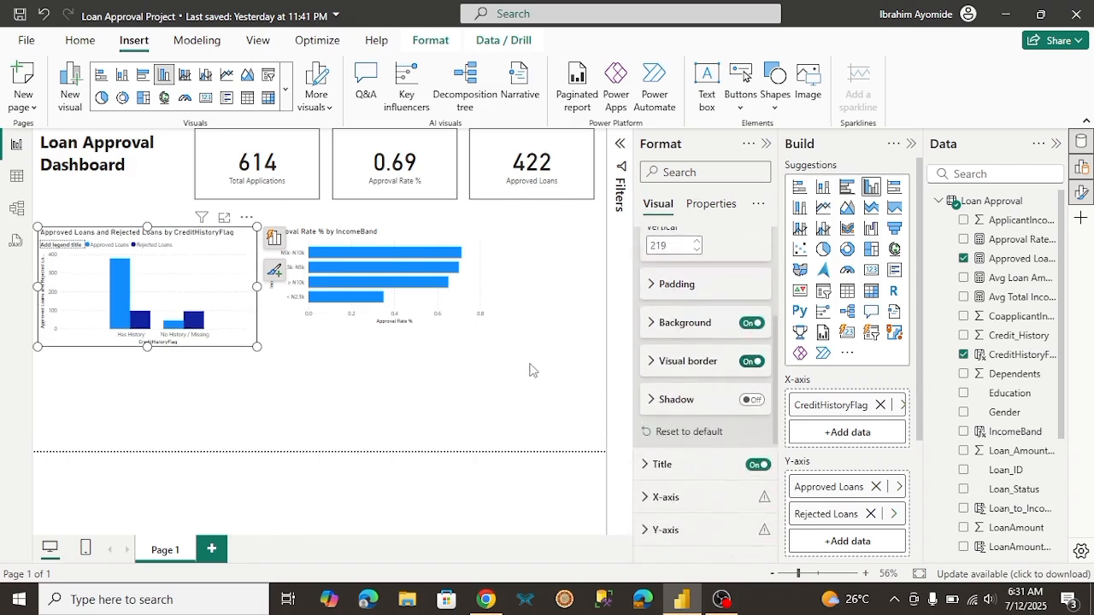
left_click(462, 329)
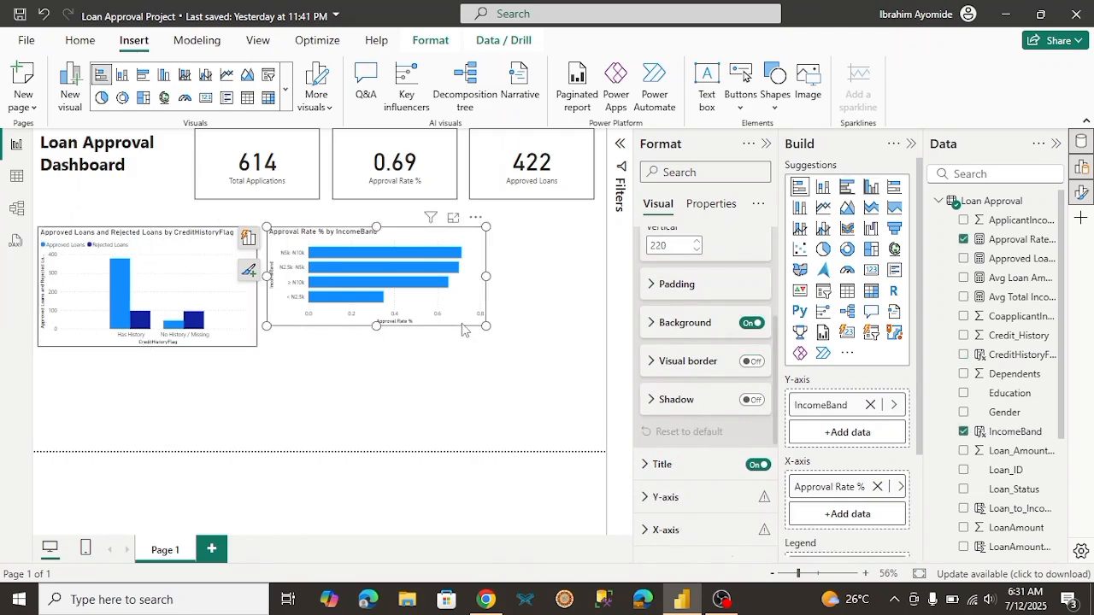
left_click(752, 361)
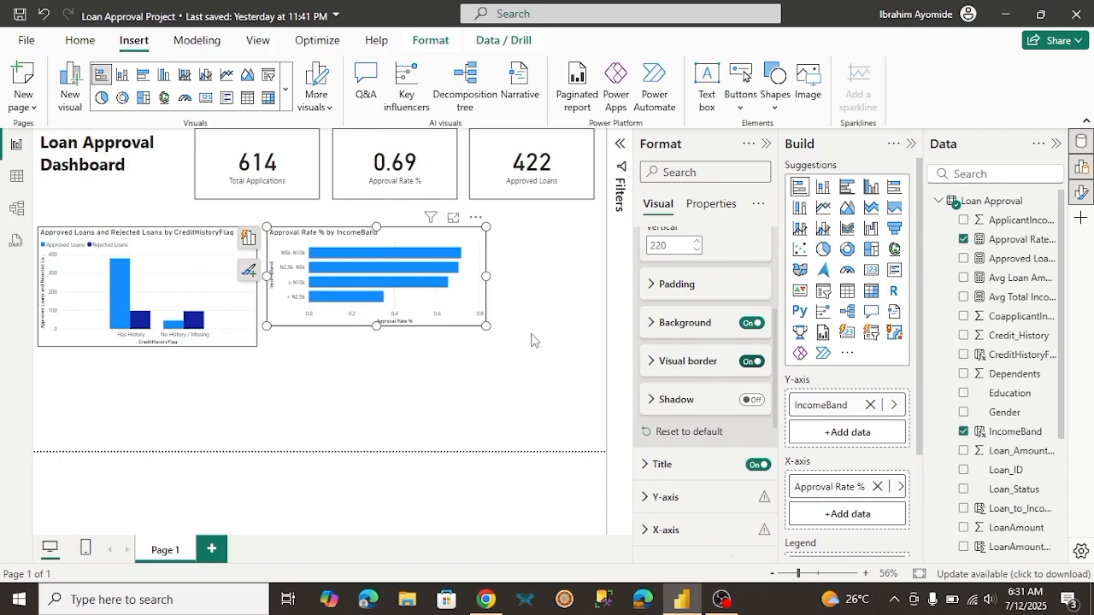
Step: Extend the income band chart downward to match the credit history chart's height, and collapse the Format pane
left_click_drag(376, 325, 383, 347)
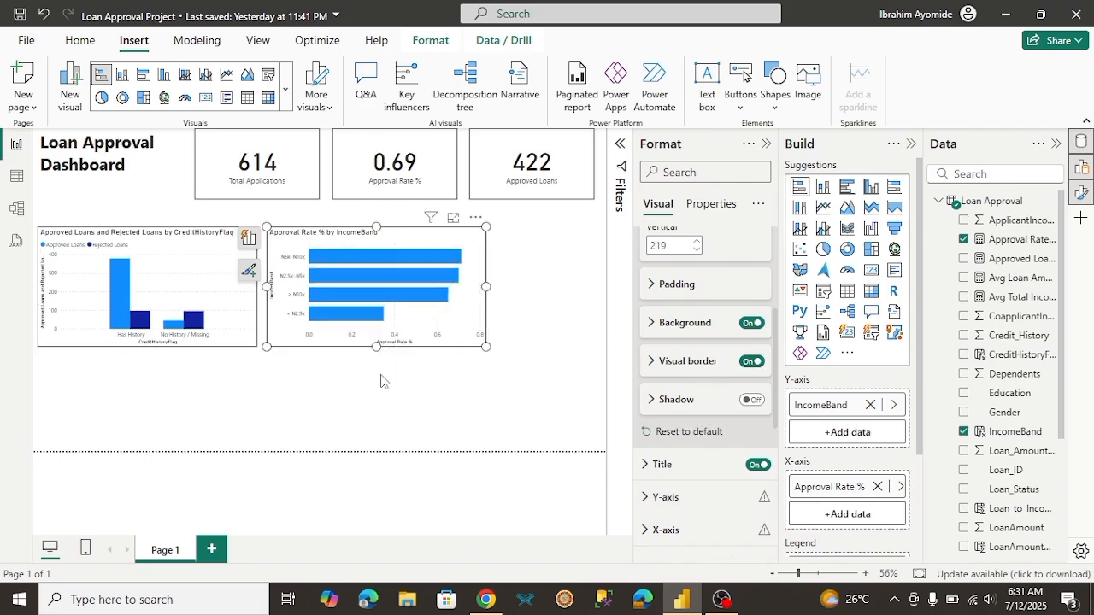
left_click(380, 380)
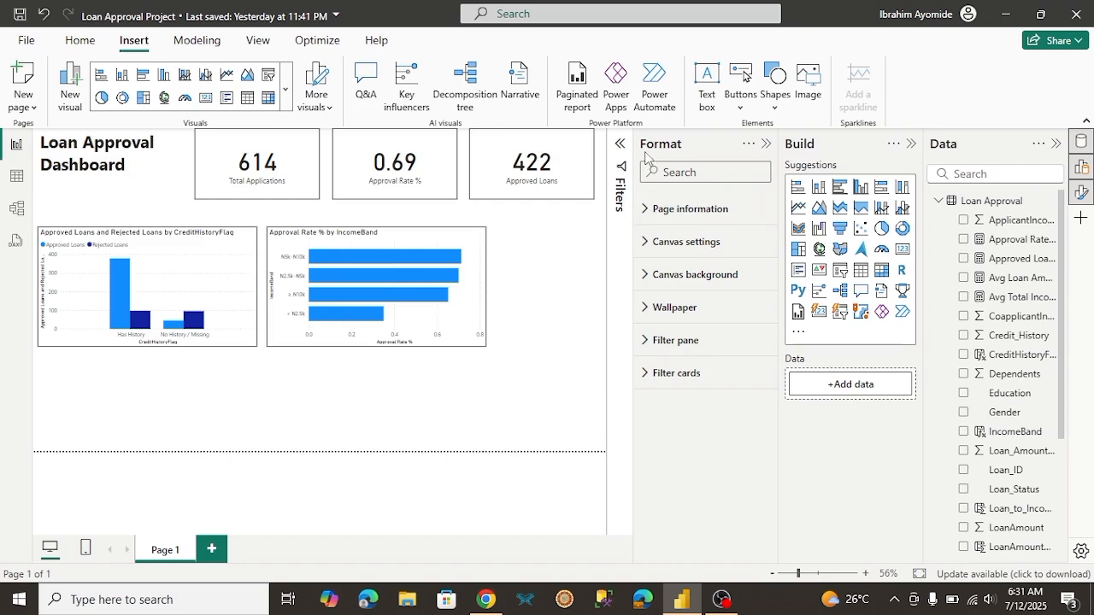
left_click(765, 145)
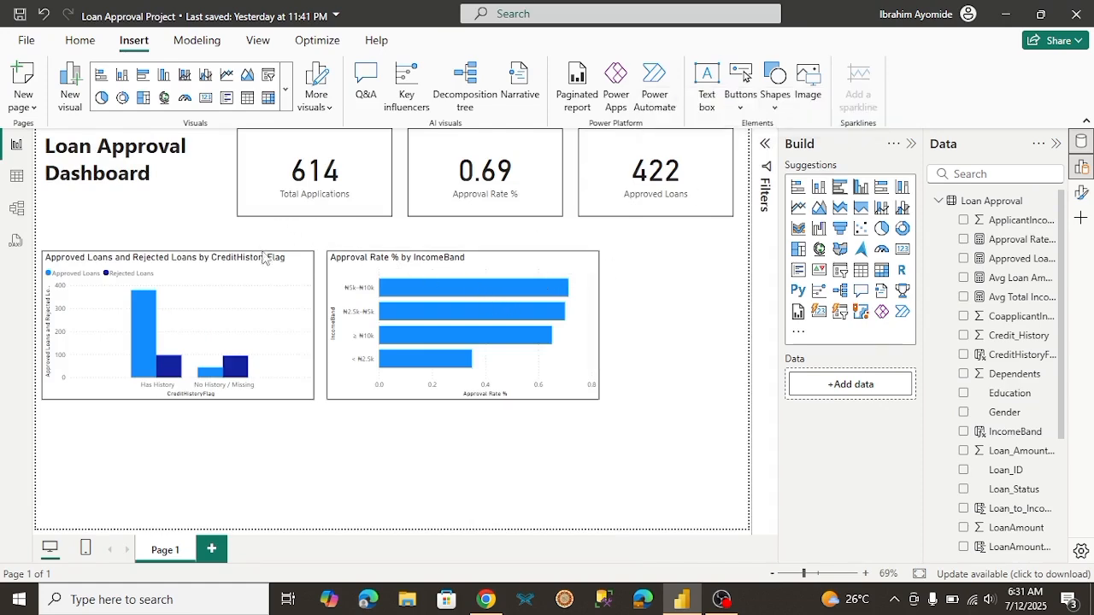
Step: Narrow the credit history and income band charts, placing the income band chart directly beside the credit history chart
left_click(278, 306)
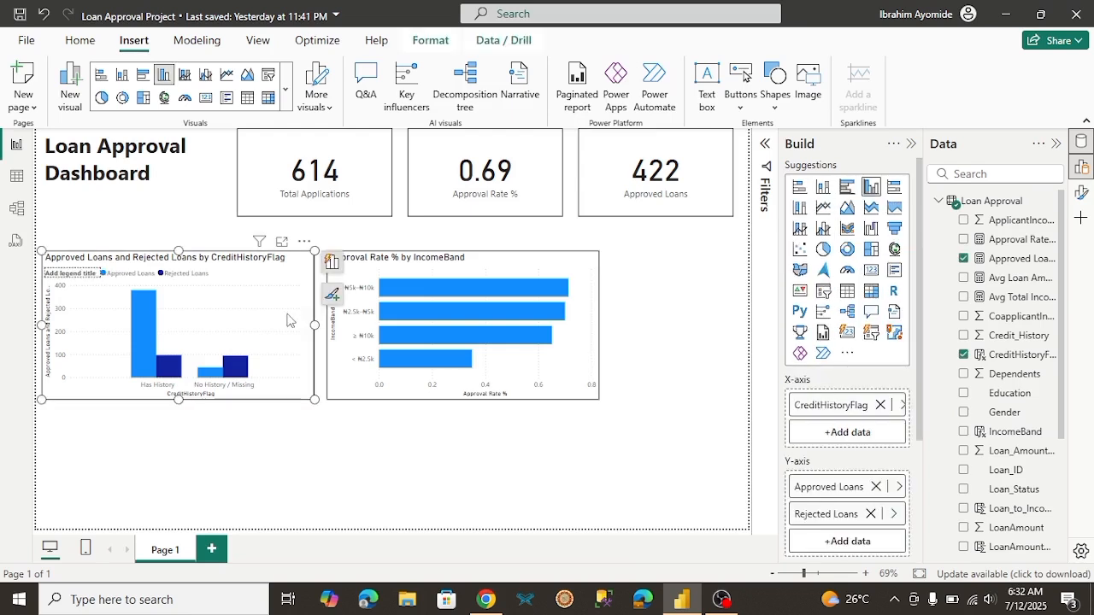
left_click_drag(315, 326, 262, 322)
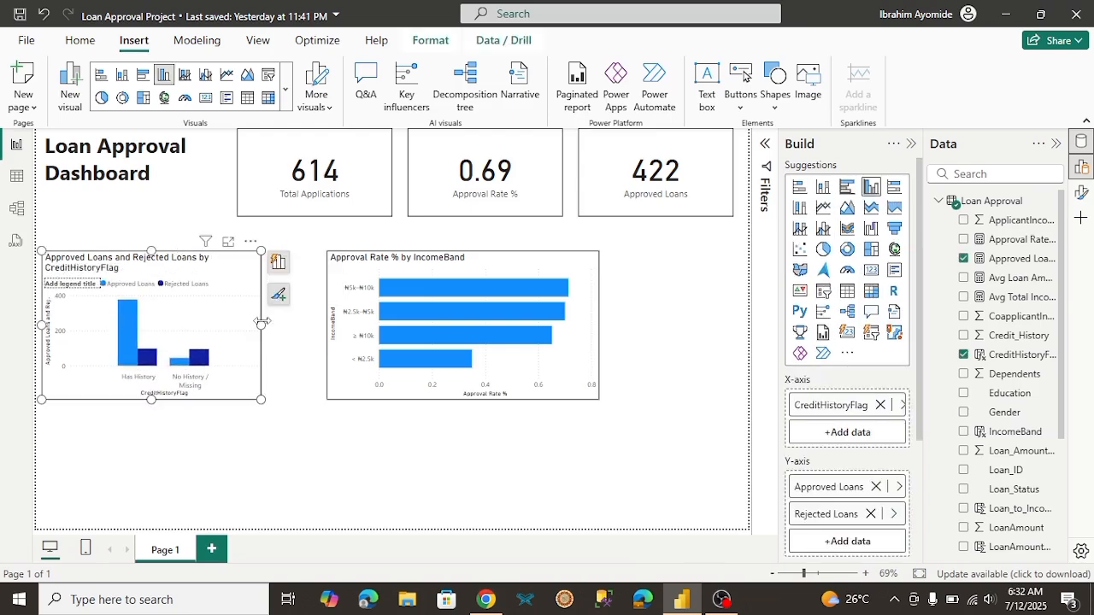
left_click(474, 335)
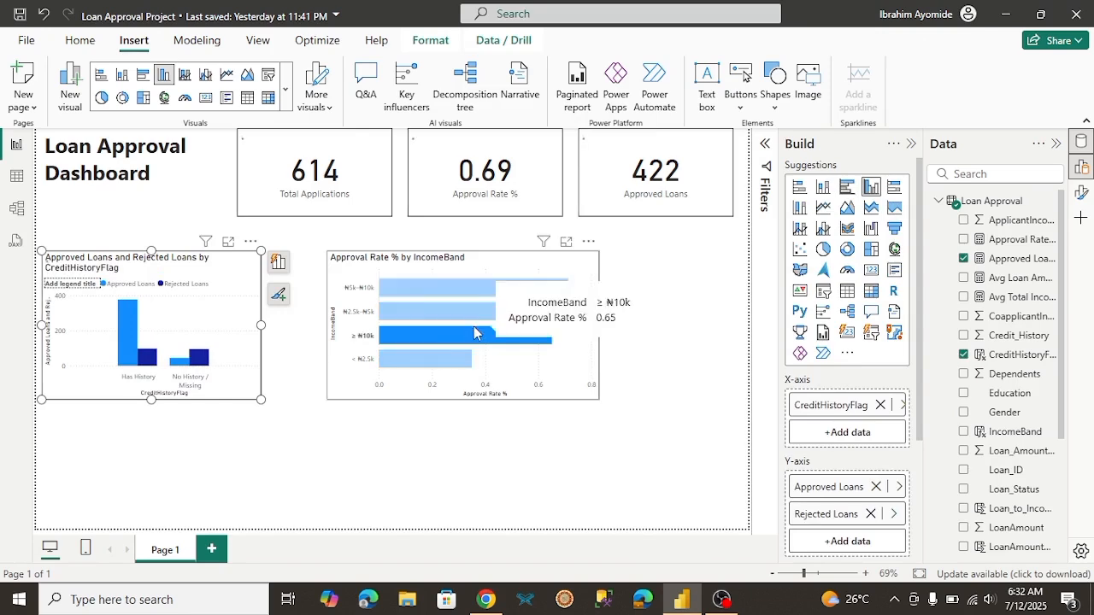
left_click(525, 343)
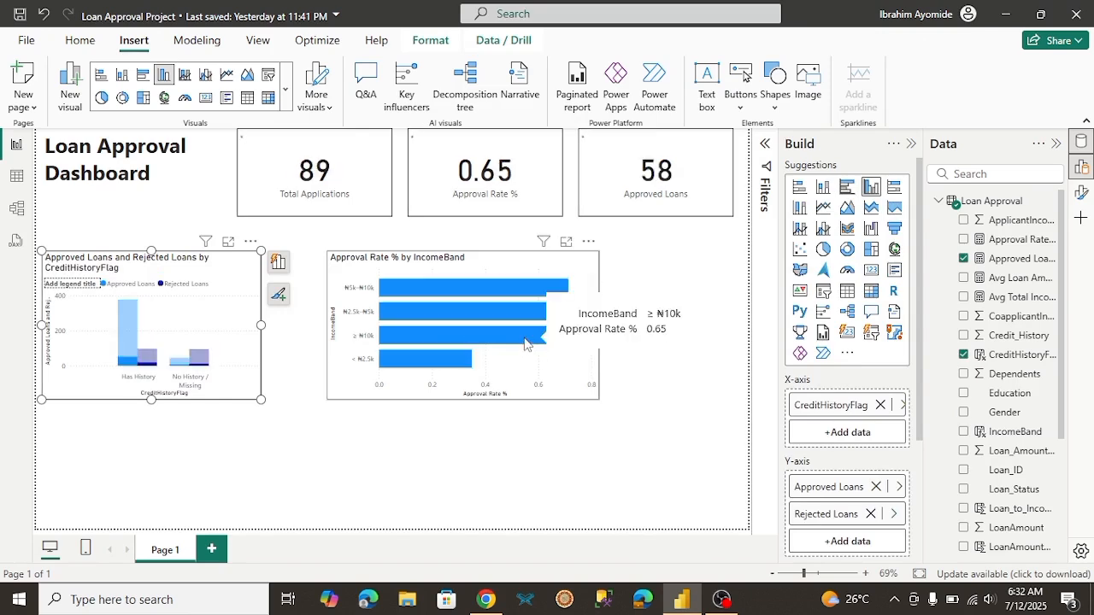
left_click(573, 368)
left_click_drag(557, 367, 522, 366)
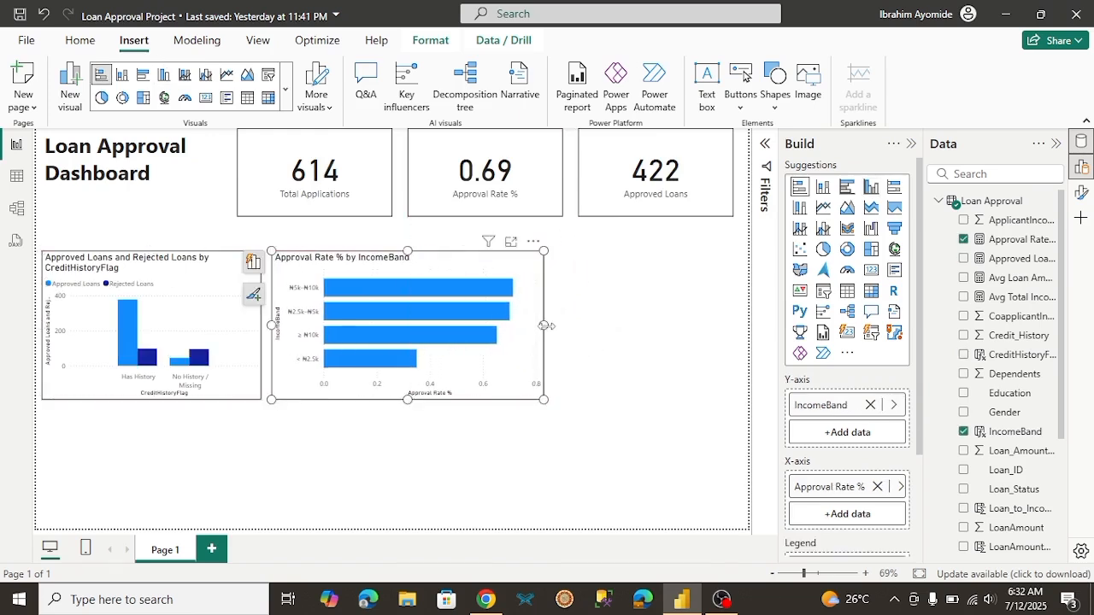
left_click_drag(544, 325, 499, 324)
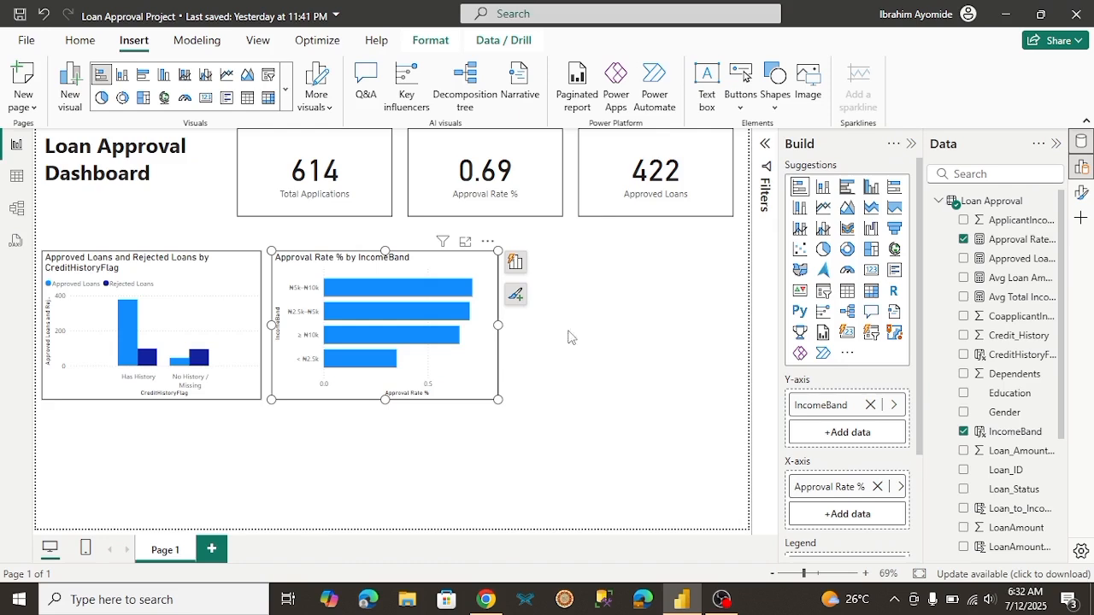
left_click(625, 361)
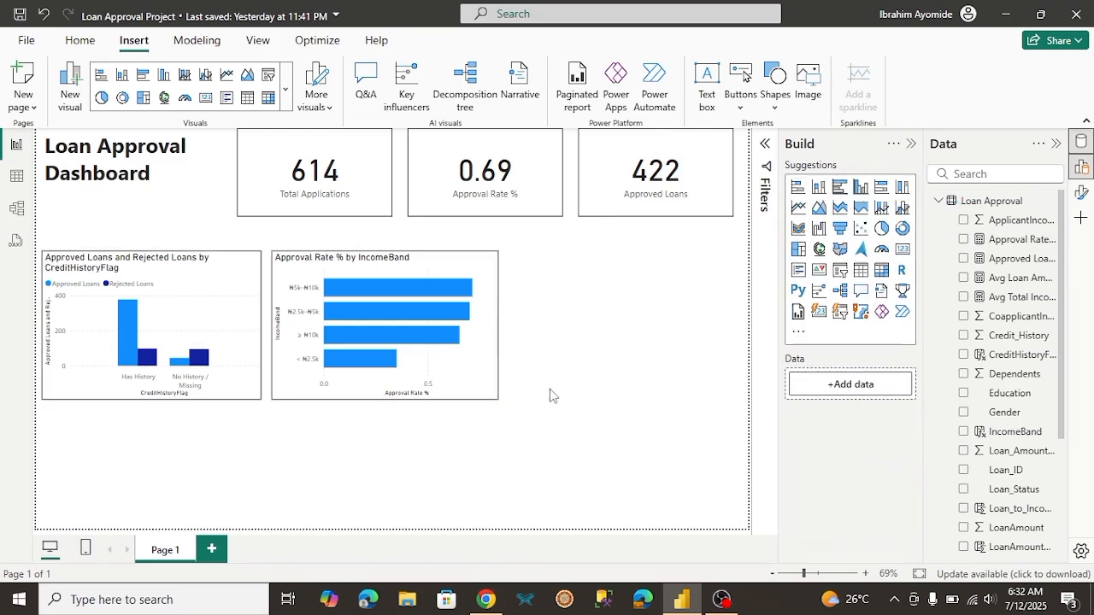
Step: Check the client brief's gender idea in Chrome, and add a stacked bar chart of Avg Loan Amount (₦) by Gender in Power BI
left_click(485, 600)
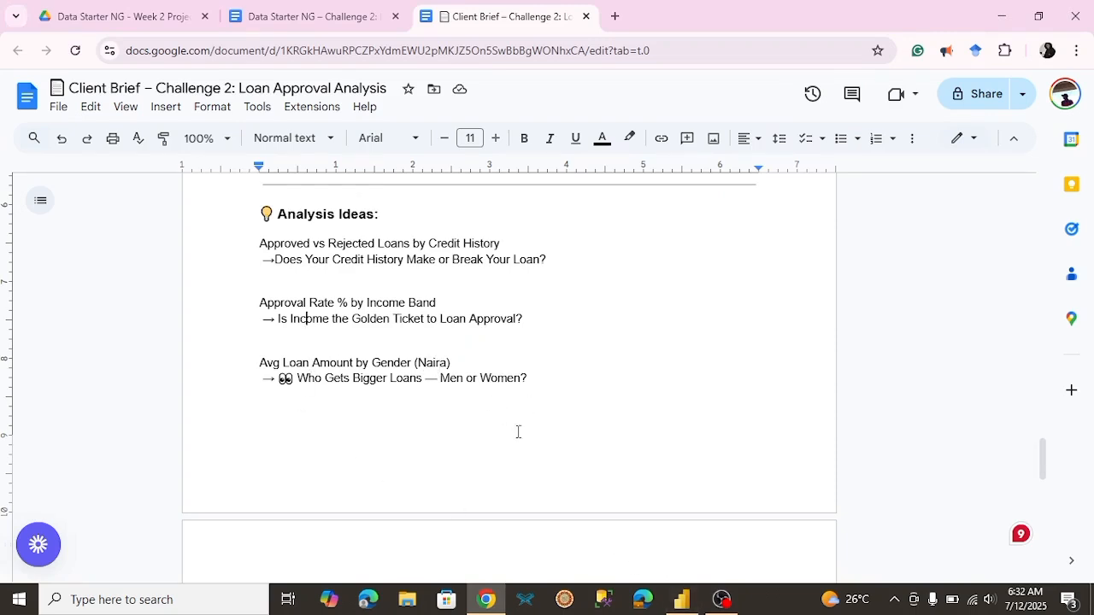
left_click(677, 612)
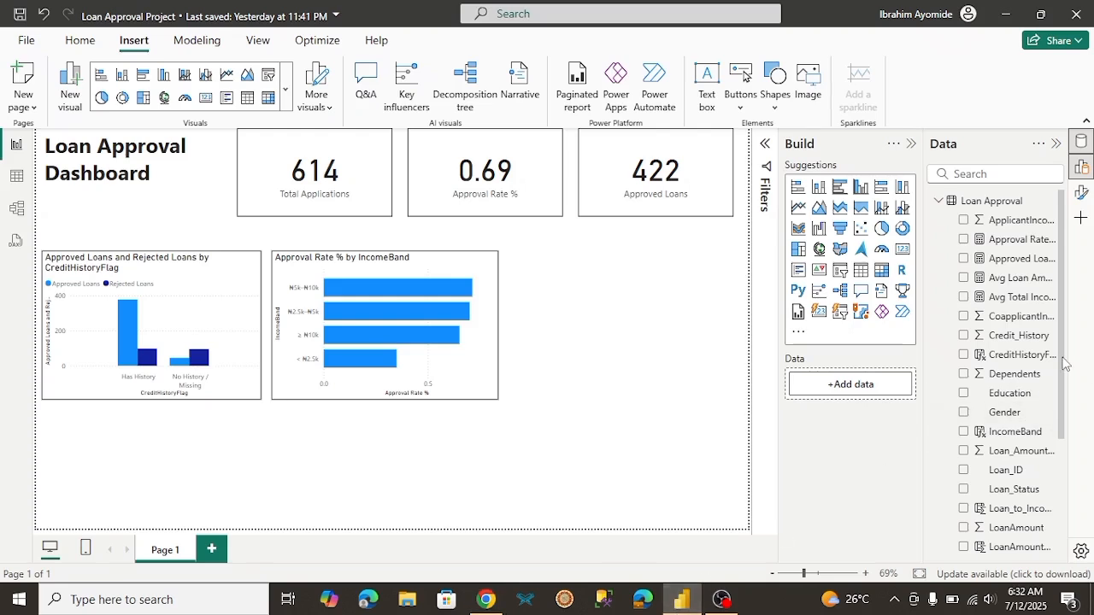
left_click(799, 190)
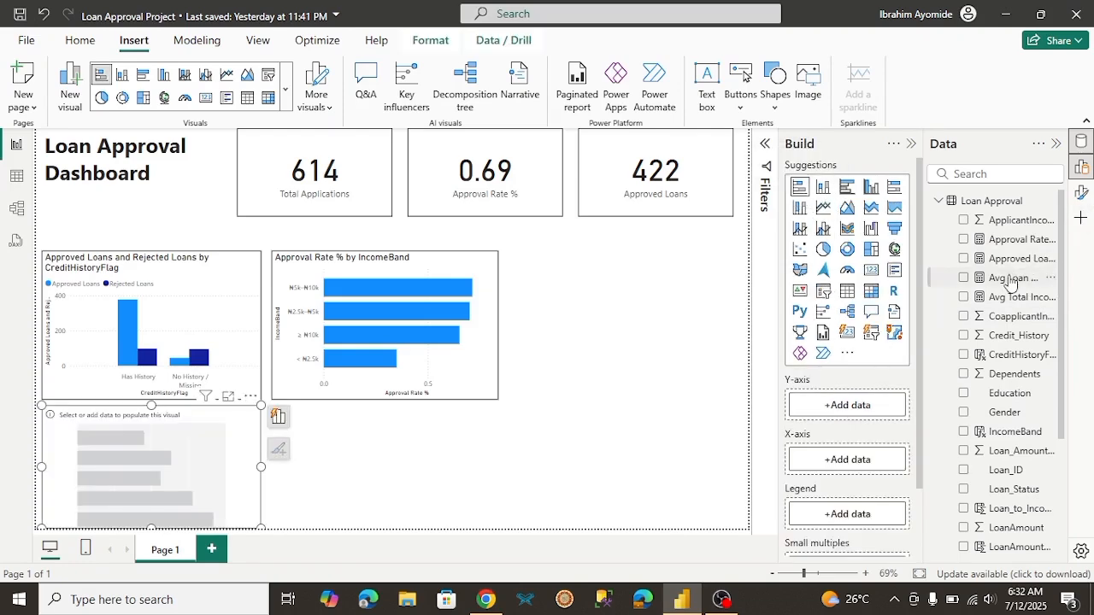
left_click(964, 280)
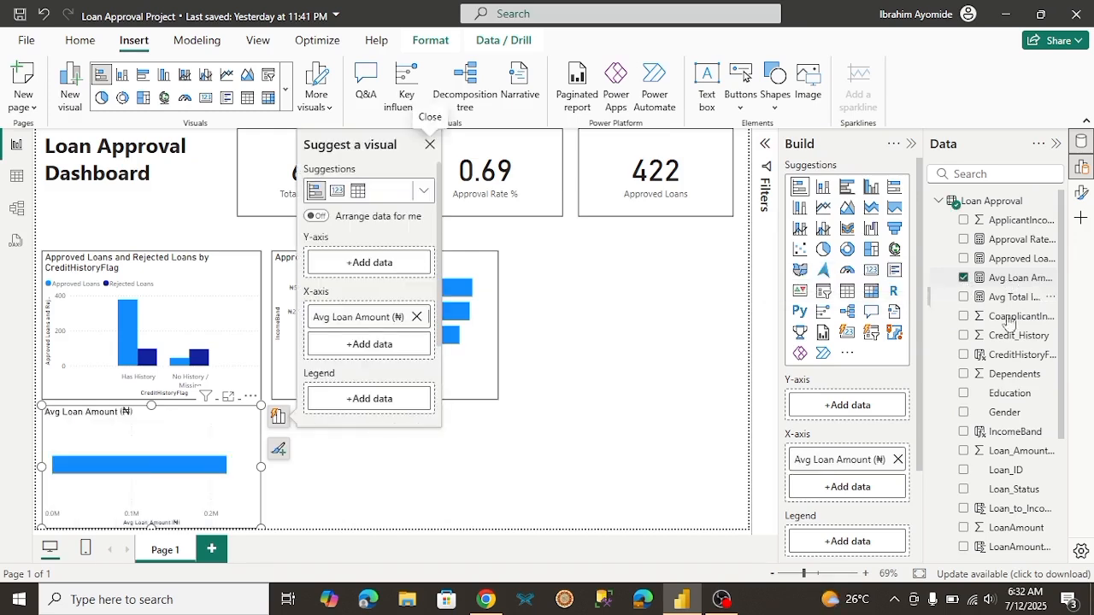
left_click(964, 413)
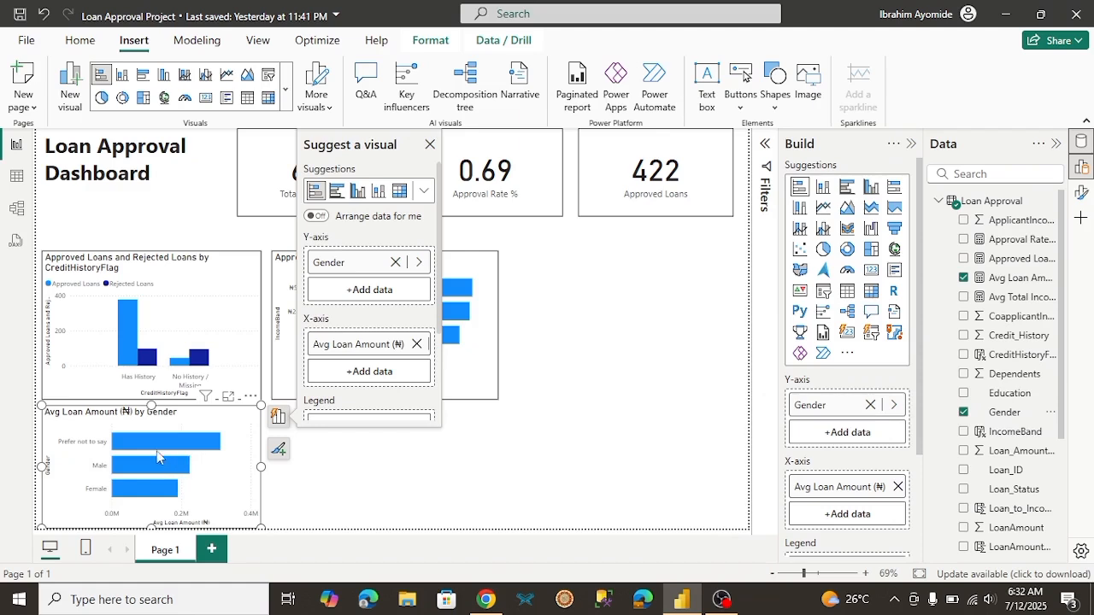
Step: Shorten the gender, credit history and income band charts from their lower edges, keeping the latter two equal in height
mouse_move(158, 466)
mouse_move(165, 445)
left_click_drag(150, 527, 148, 518)
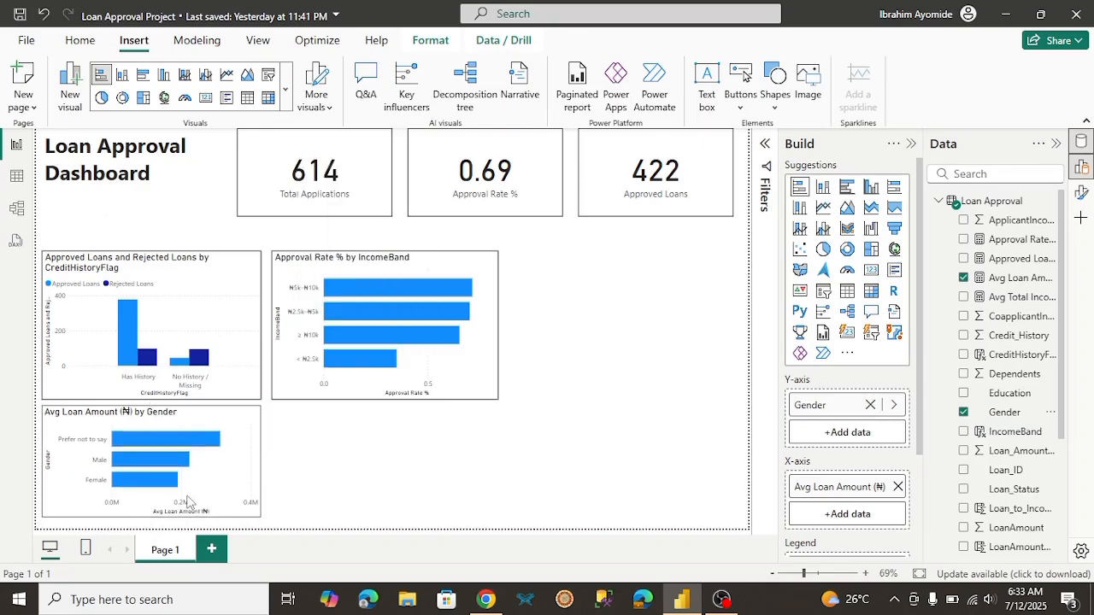
left_click(228, 377)
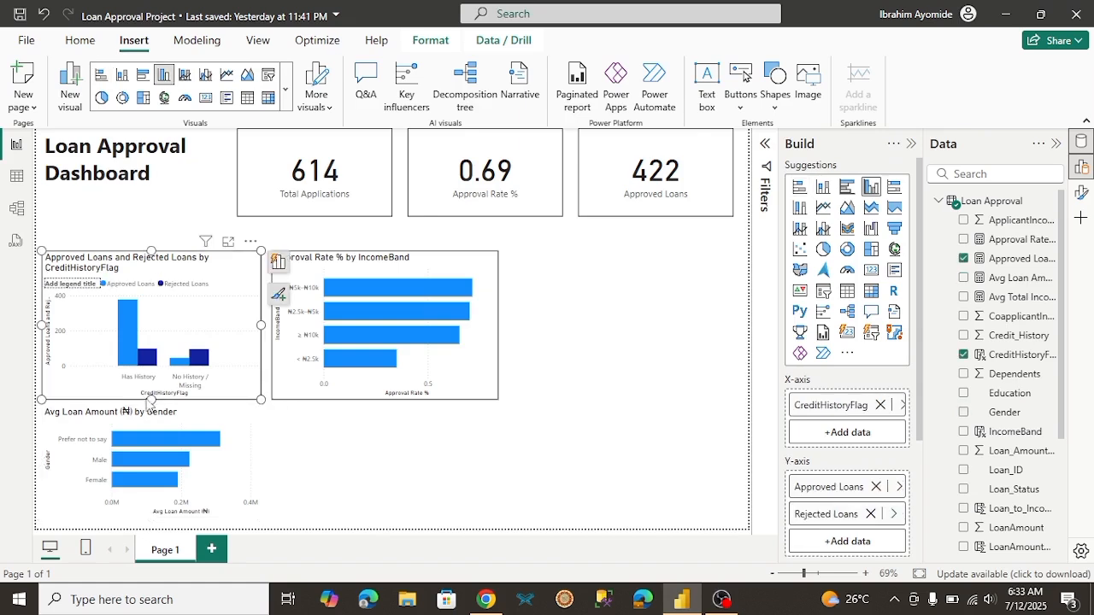
left_click_drag(151, 400, 150, 384)
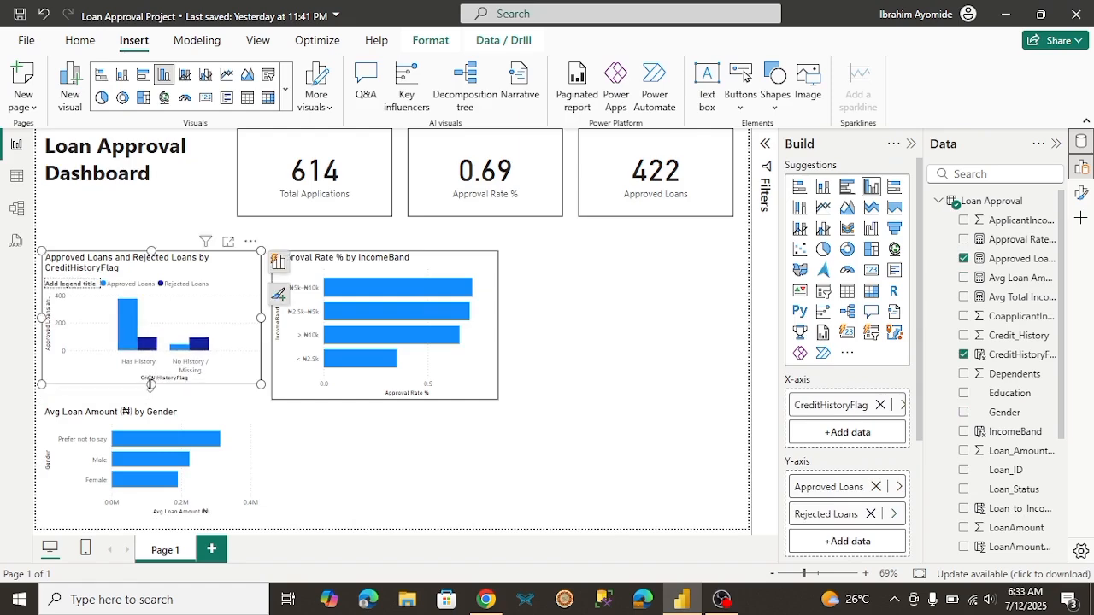
left_click(370, 378)
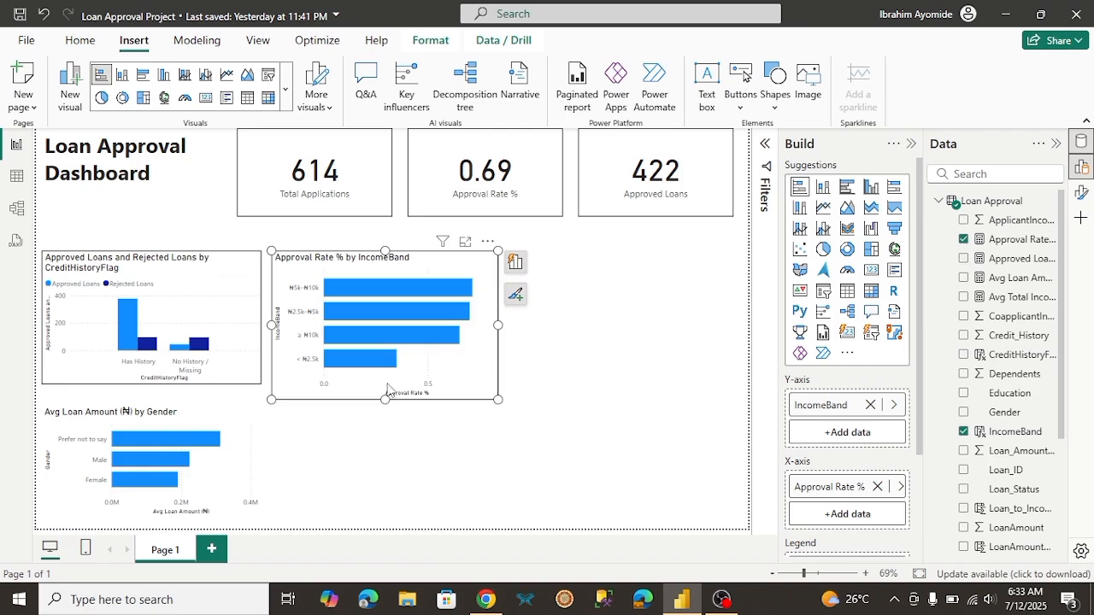
left_click_drag(387, 389, 385, 383)
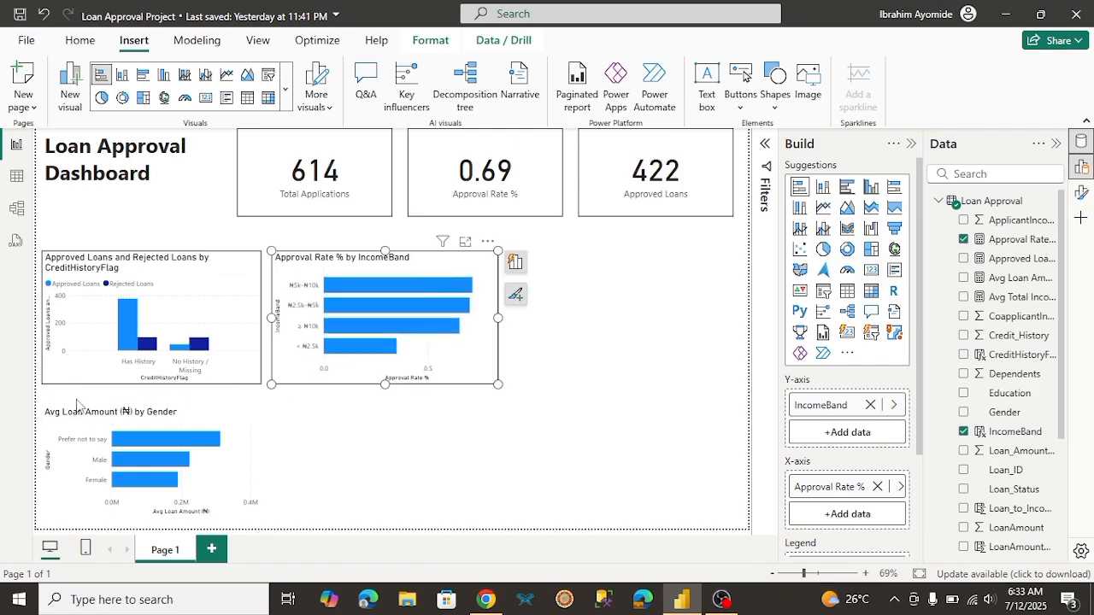
Step: Extend the gender chart upward to narrow the gap beneath the credit history chart, leaving no visual selected
left_click(101, 432)
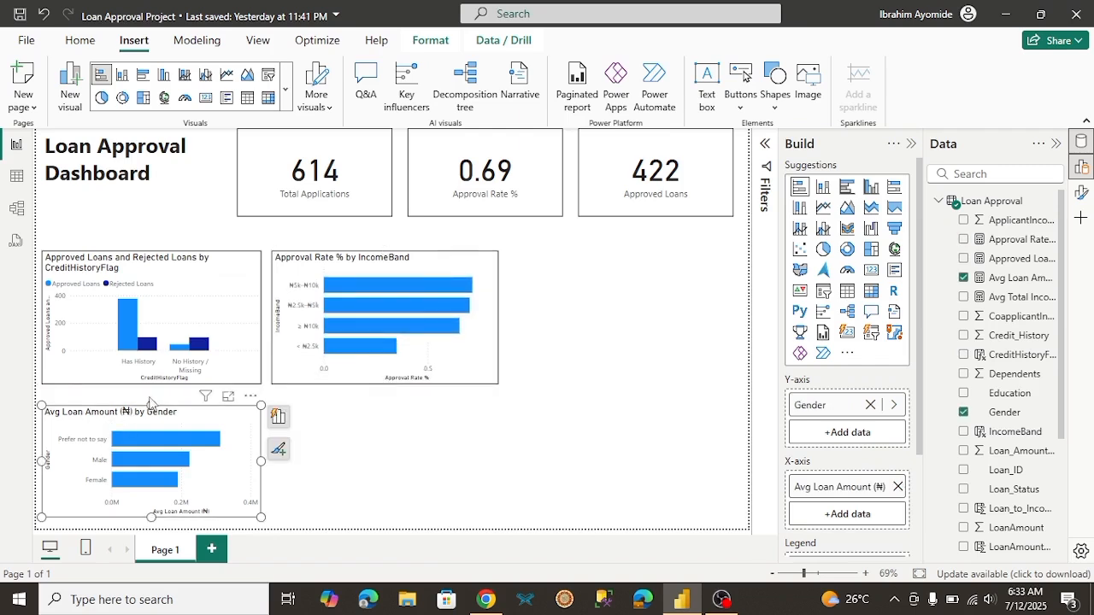
left_click_drag(150, 403, 150, 392)
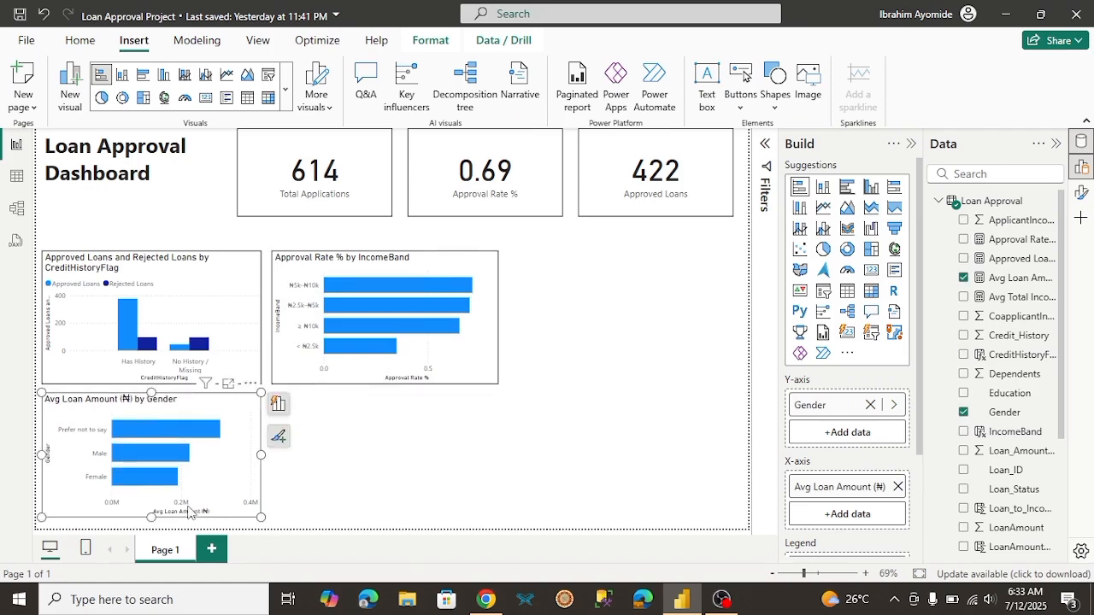
left_click(374, 510)
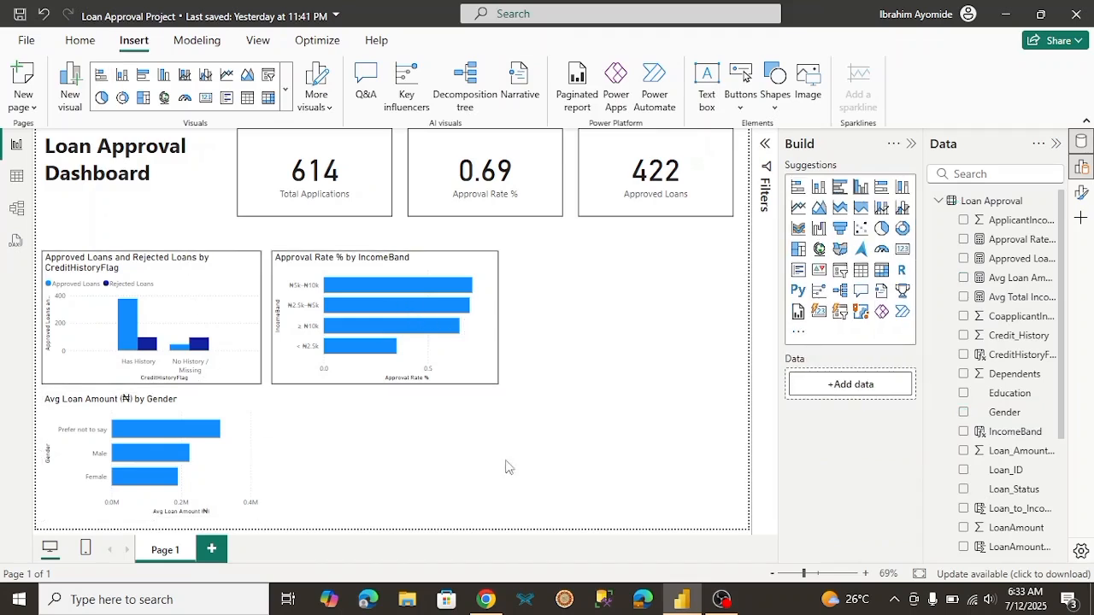
Step: Review the remaining analysis ideas in the client brief in Chrome, and look through the Loan Approval Project Resources document
left_click(487, 598)
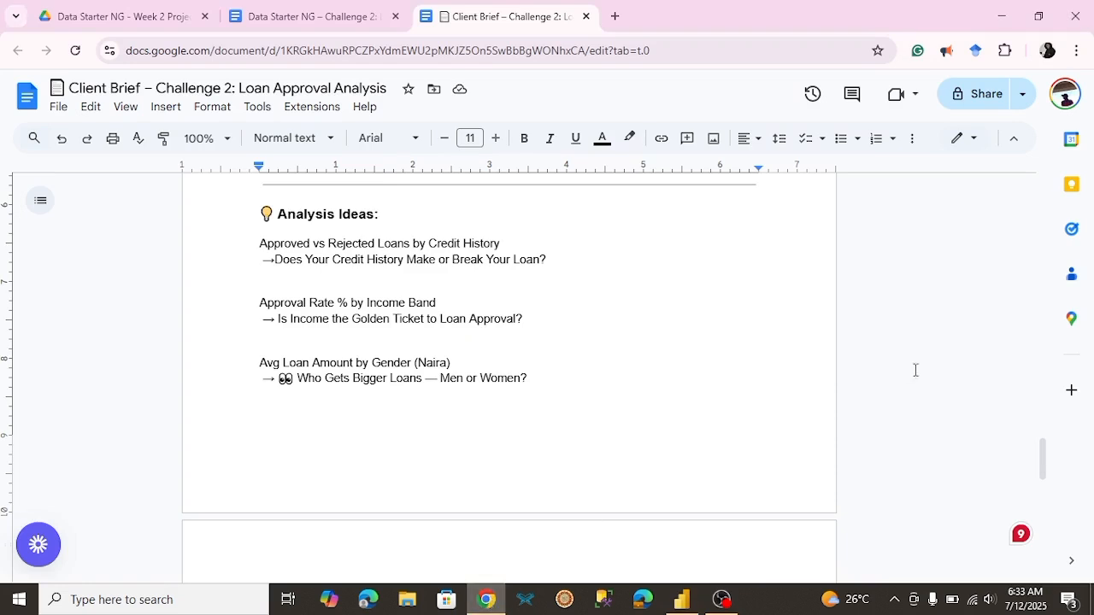
left_click_drag(1043, 451, 1042, 498)
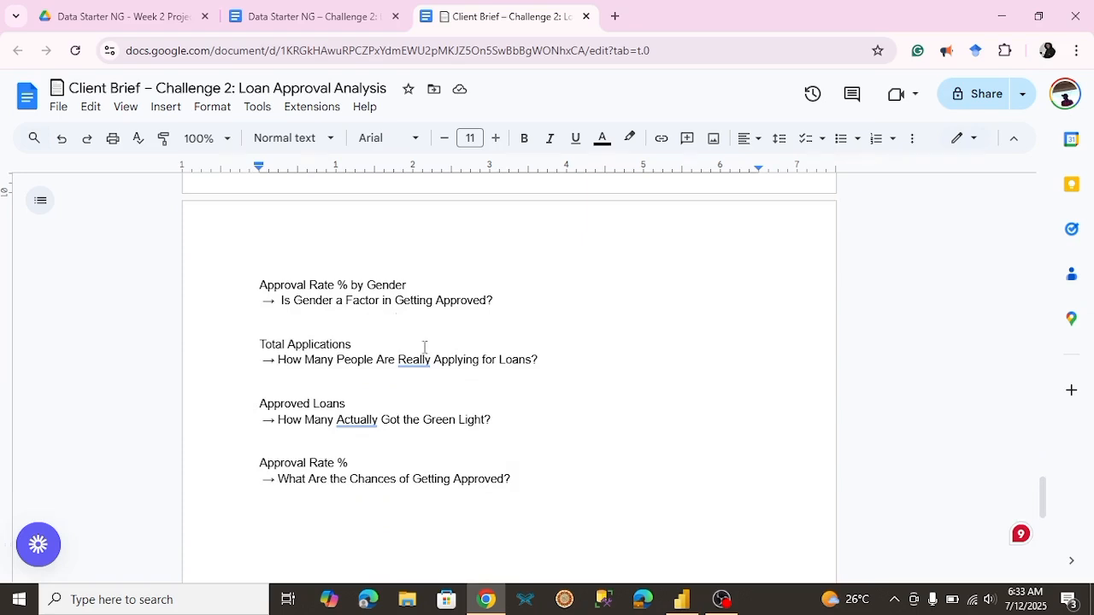
left_click(339, 11)
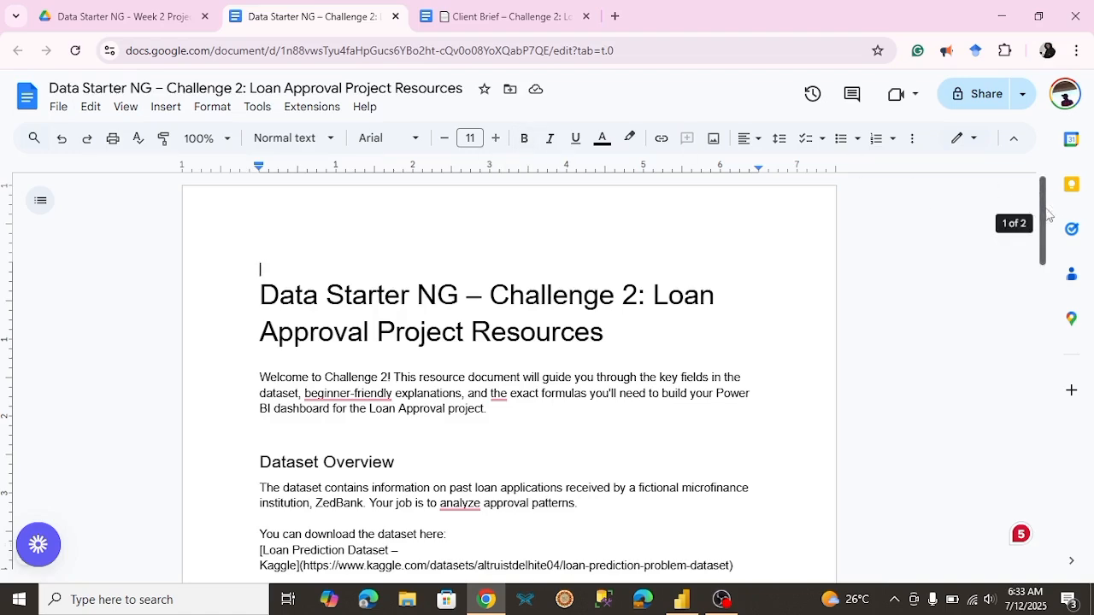
left_click_drag(1048, 210, 1050, 352)
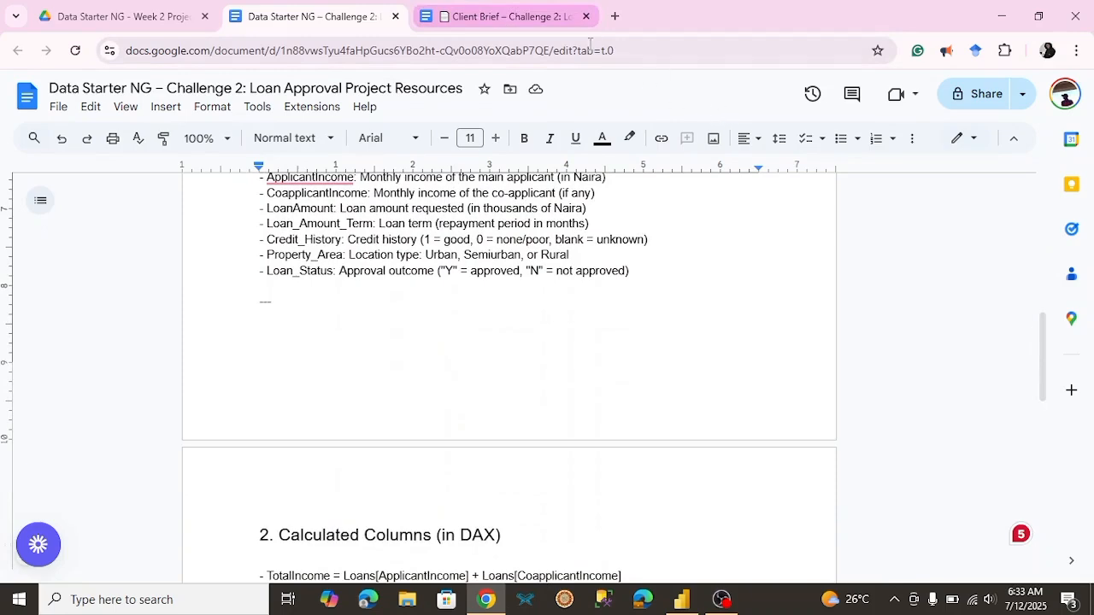
left_click(548, 26)
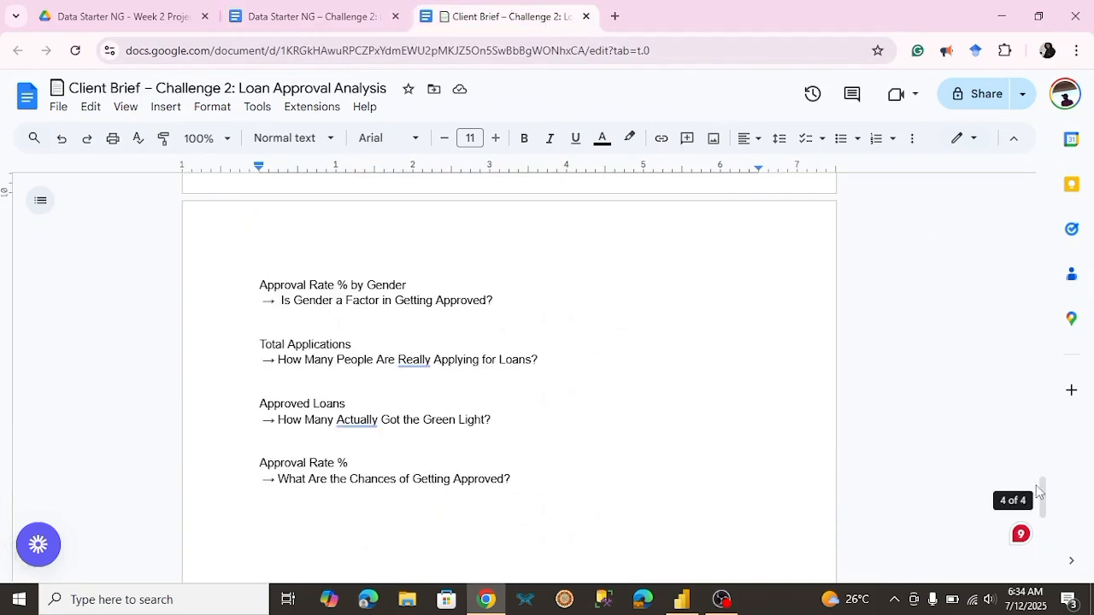
Step: Check the required visuals in the client brief in Chrome, and add a stacked bar chart of Approval Rate % by Education beside the gender chart in Power BI
left_click_drag(1039, 492, 1041, 407)
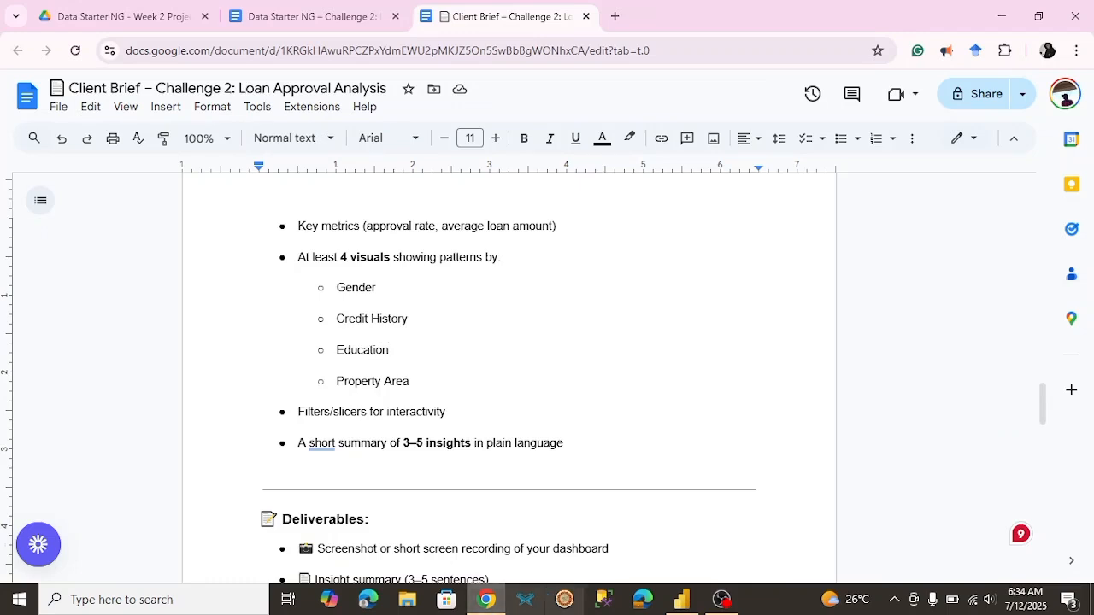
left_click(679, 605)
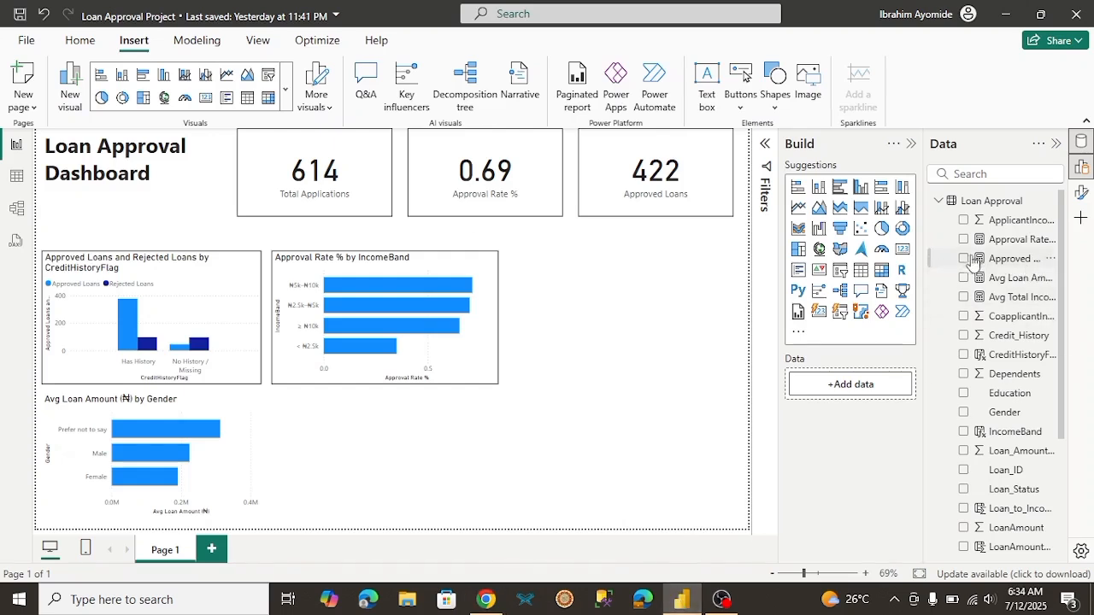
left_click(797, 188)
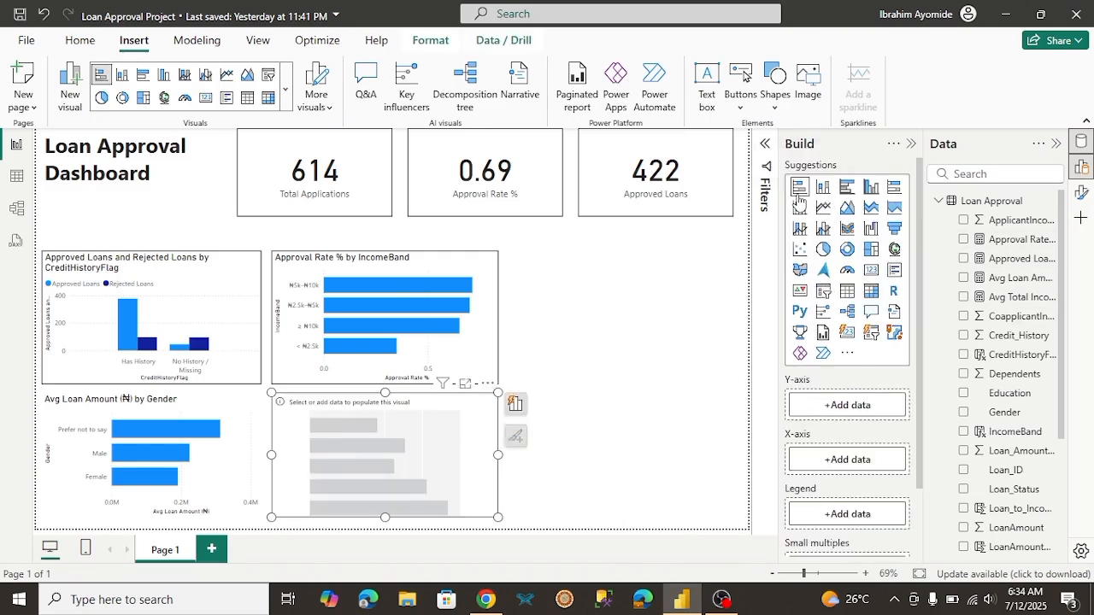
left_click(963, 240)
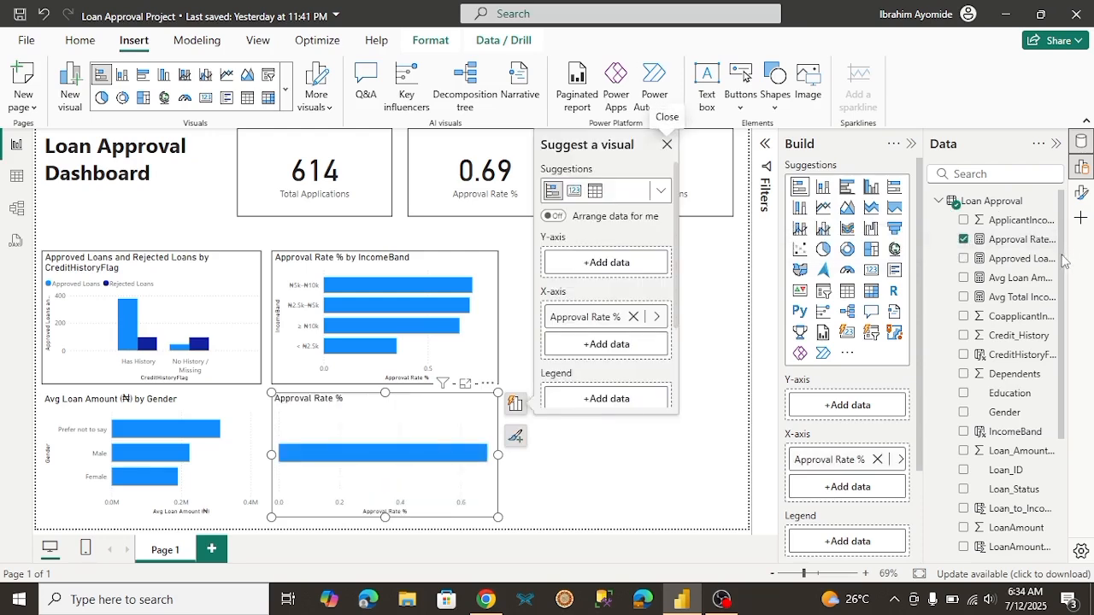
scroll(1065, 261, "down", 2)
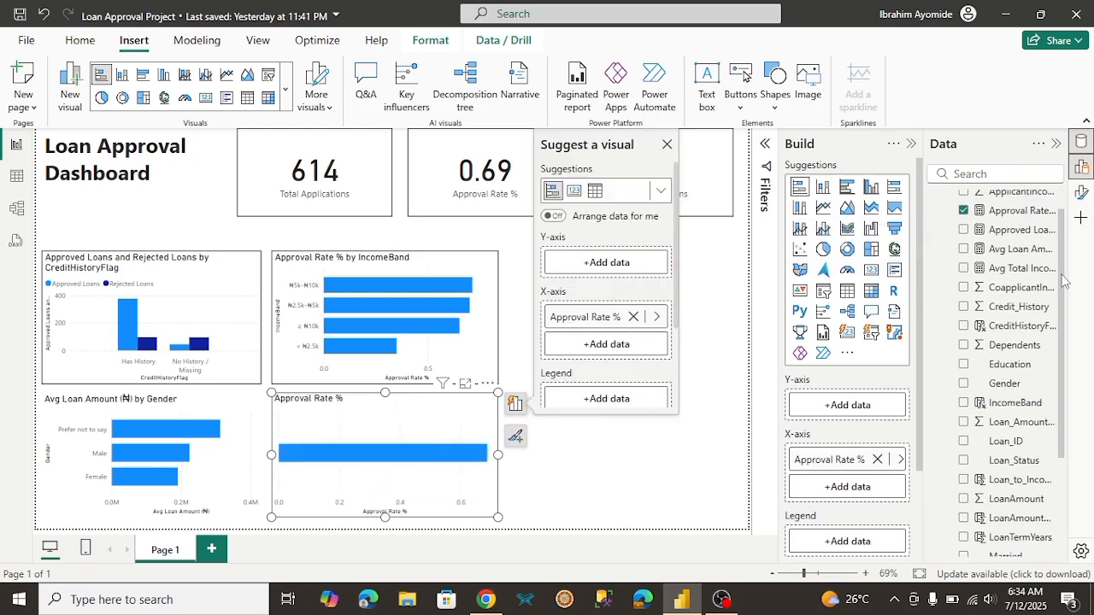
left_click(965, 365)
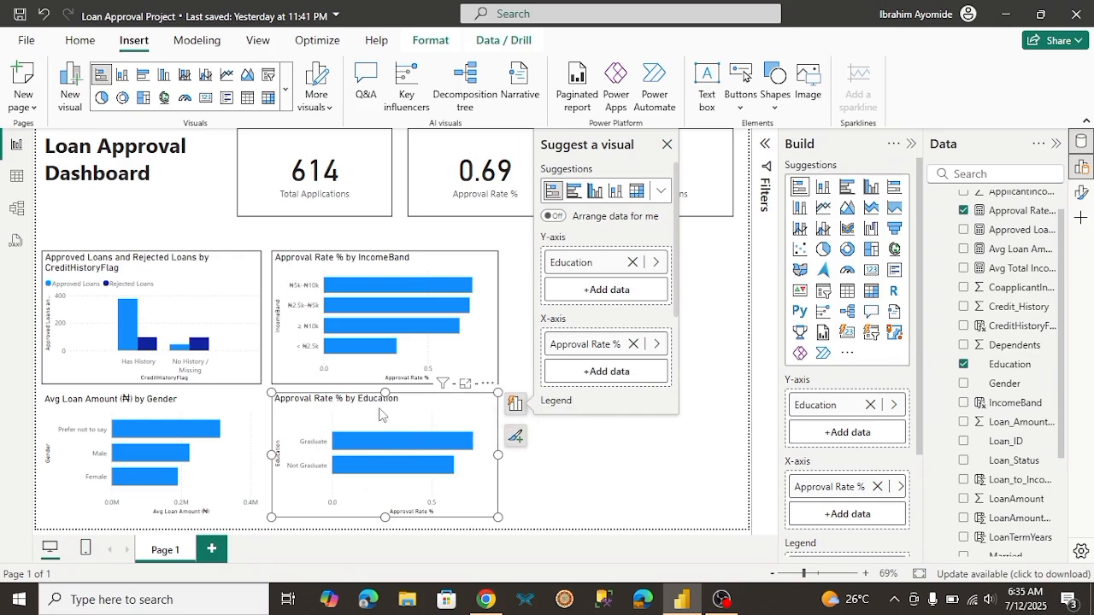
mouse_move(381, 415)
left_mouse_down()
mouse_move(400, 415)
mouse_move(388, 415)
left_mouse_up()
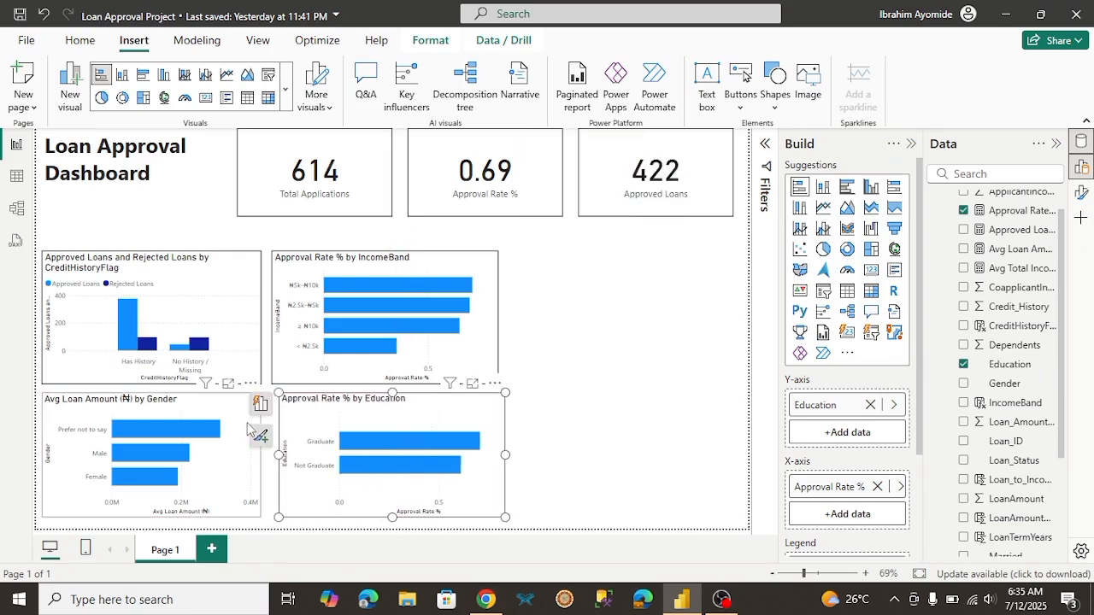
Step: Turn on the visual border for the gender chart and the education chart, leaving no visual selected
left_click(249, 430)
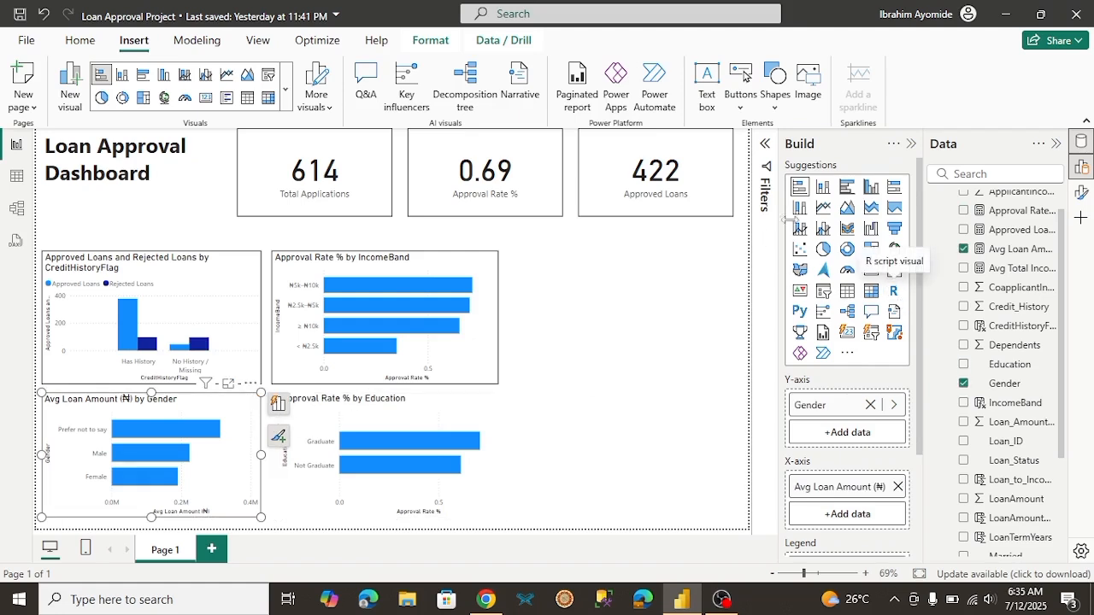
left_click(1081, 192)
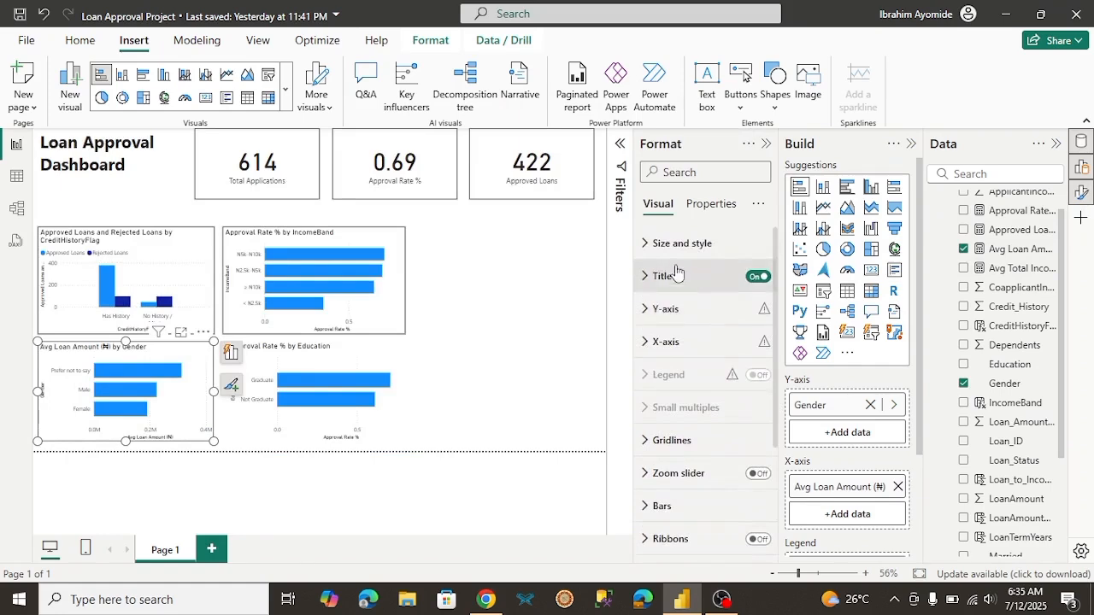
left_click(648, 246)
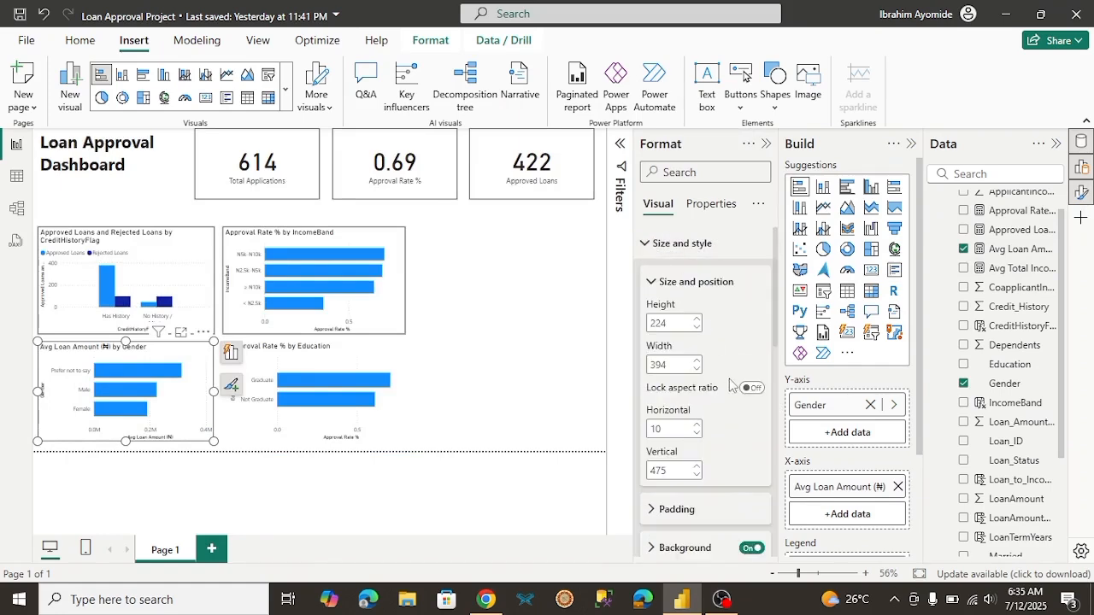
scroll(774, 303, "down", 5)
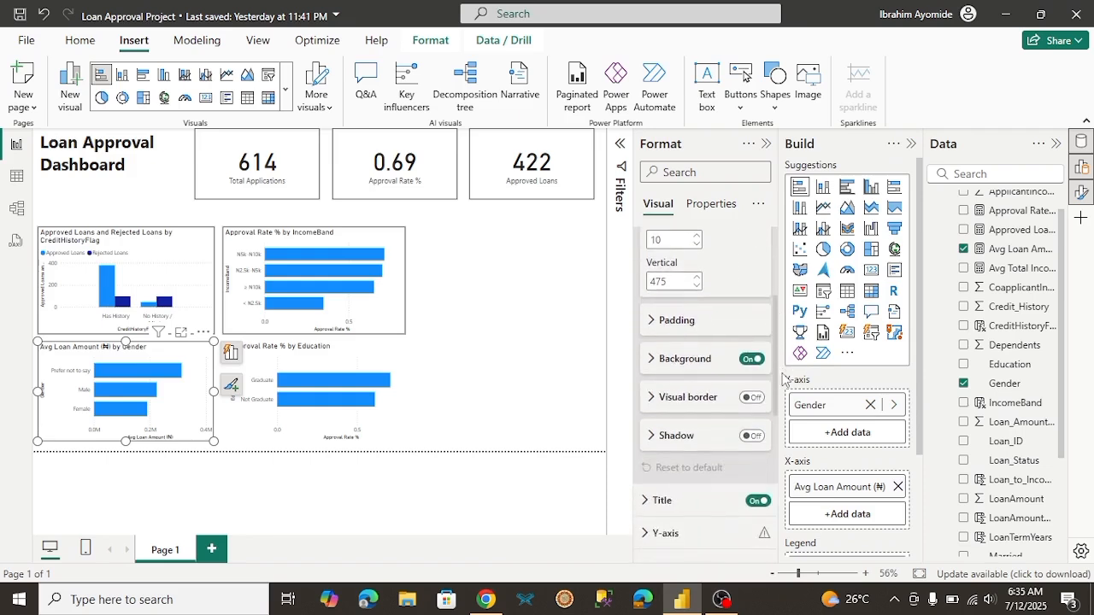
left_click(749, 399)
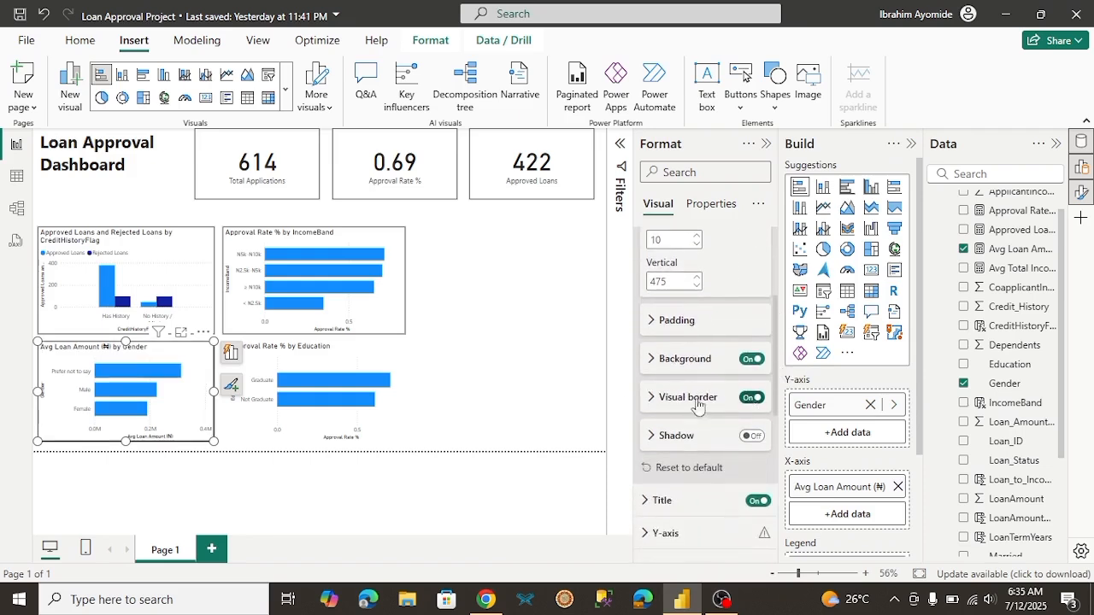
left_click(383, 358)
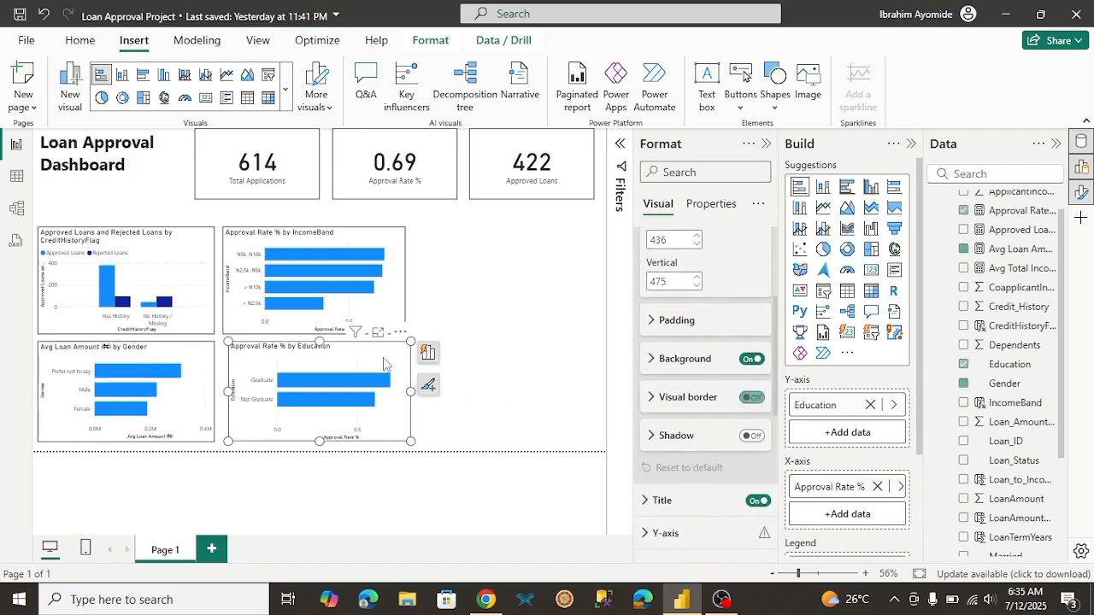
left_click(751, 398)
left_click(468, 365)
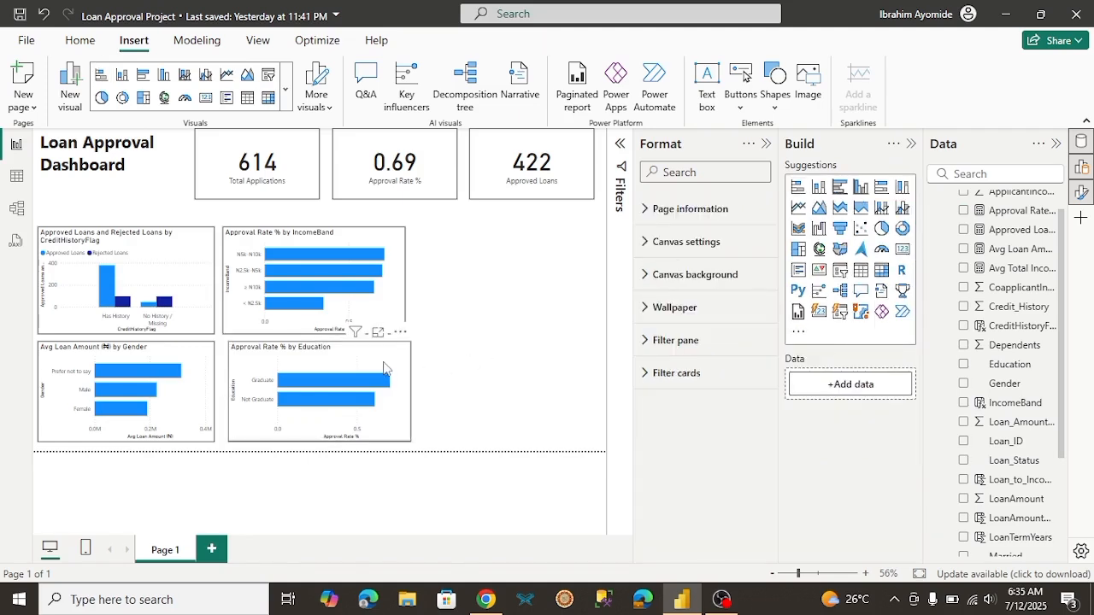
Step: Compare the client brief's list of required visuals in Chrome with the charts on the Power BI dashboard
left_click(486, 601)
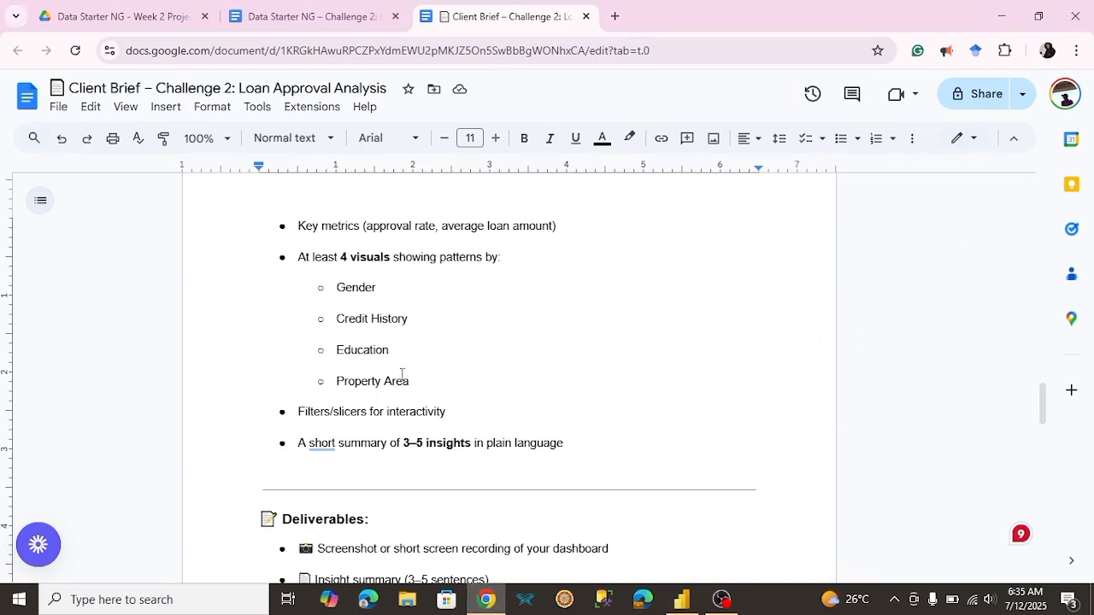
left_click(682, 601)
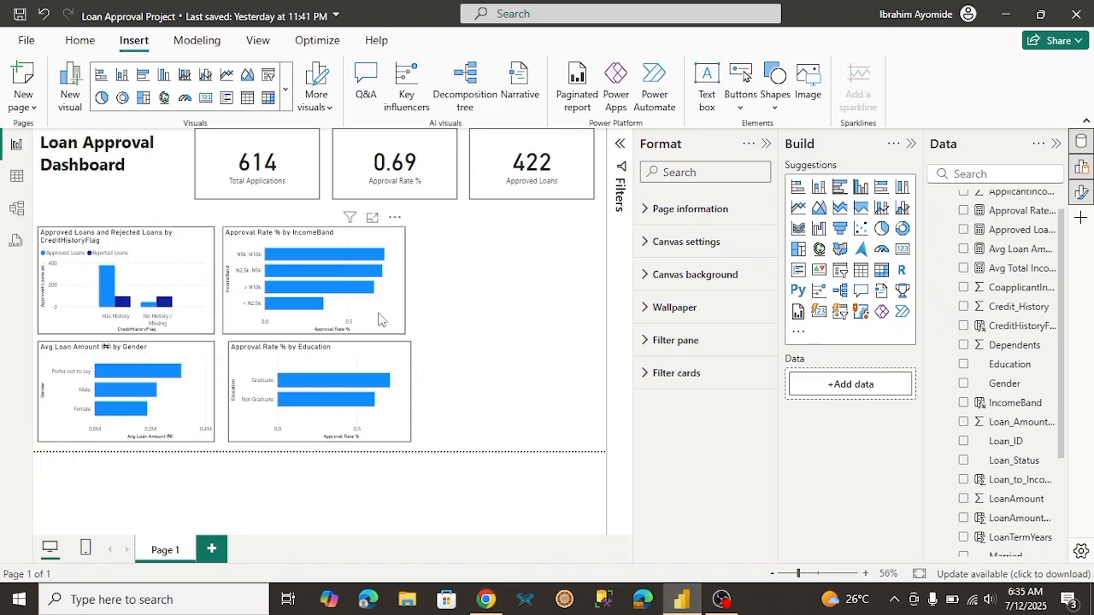
left_click(486, 600)
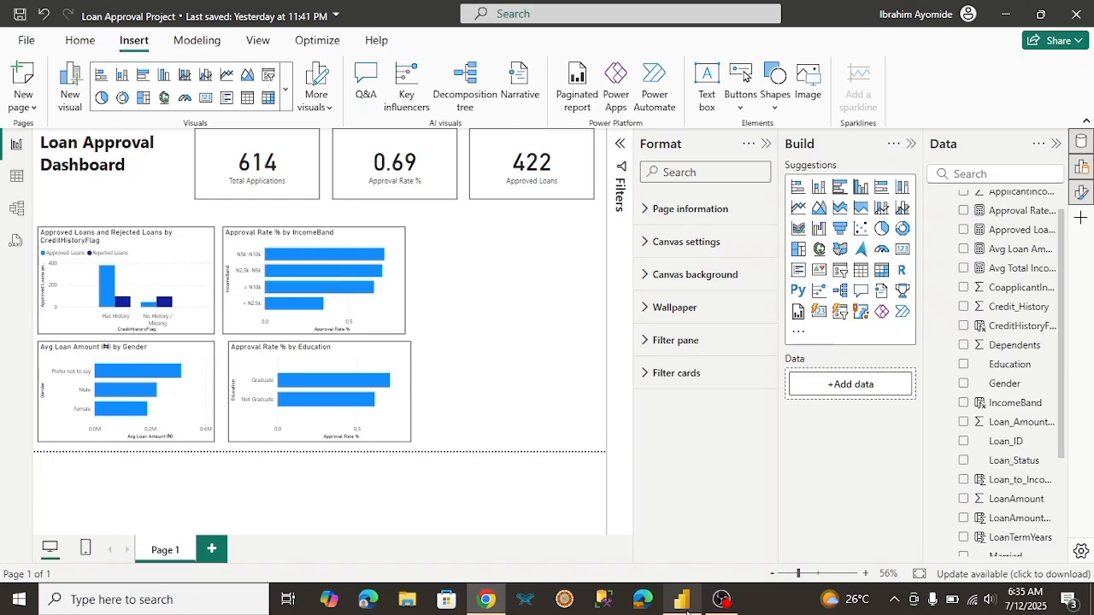
left_click(684, 605)
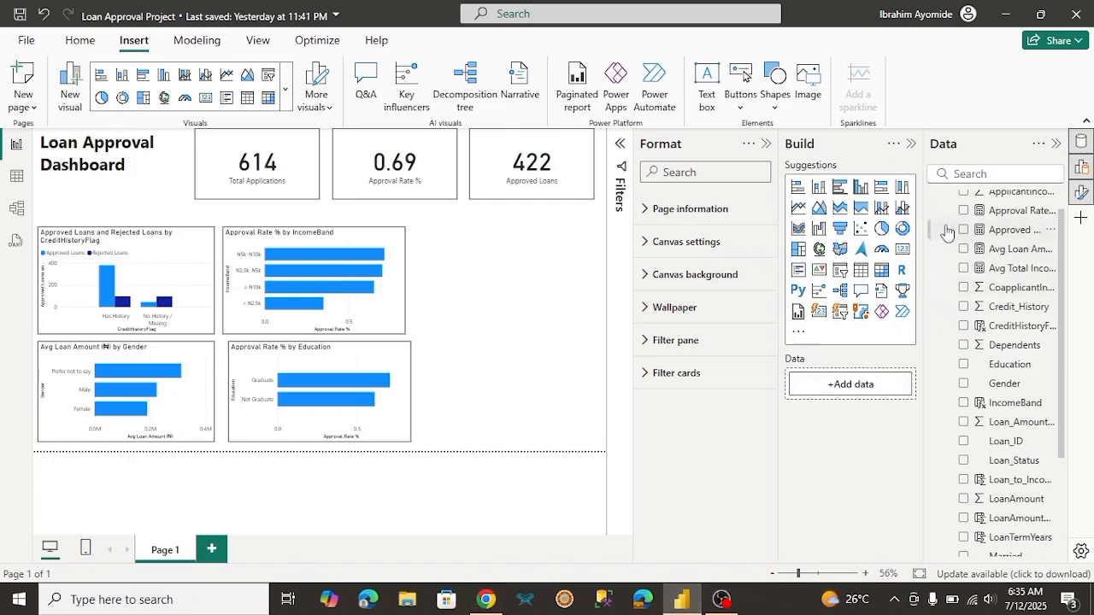
Step: Add a stacked bar chart of Approval Rate % by Property_Area beside the income band chart, and widen it leftward to about 391
left_click(818, 195)
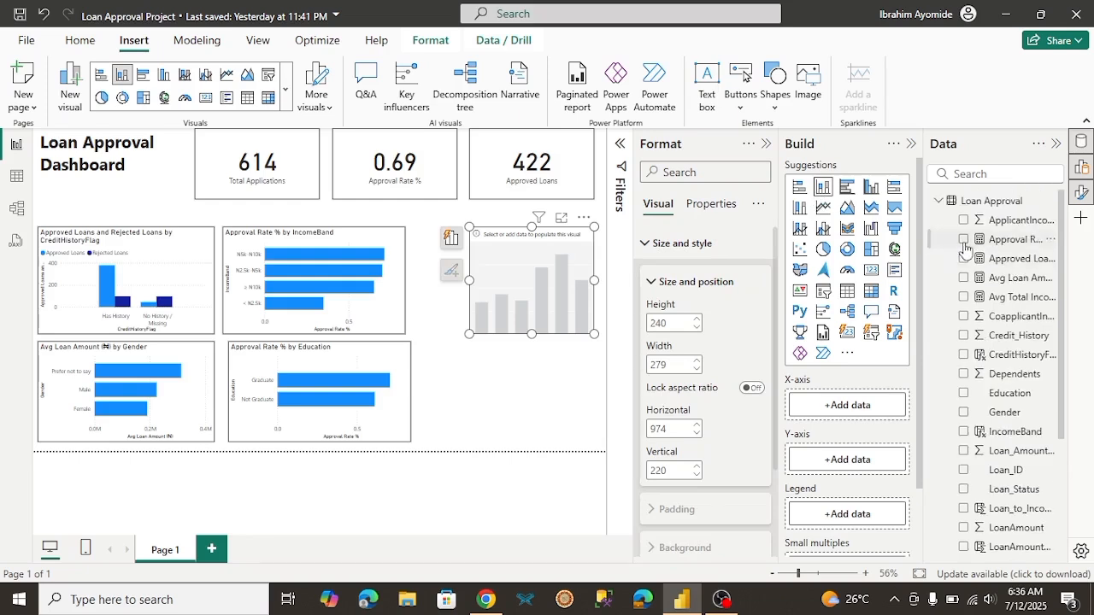
left_click(965, 239)
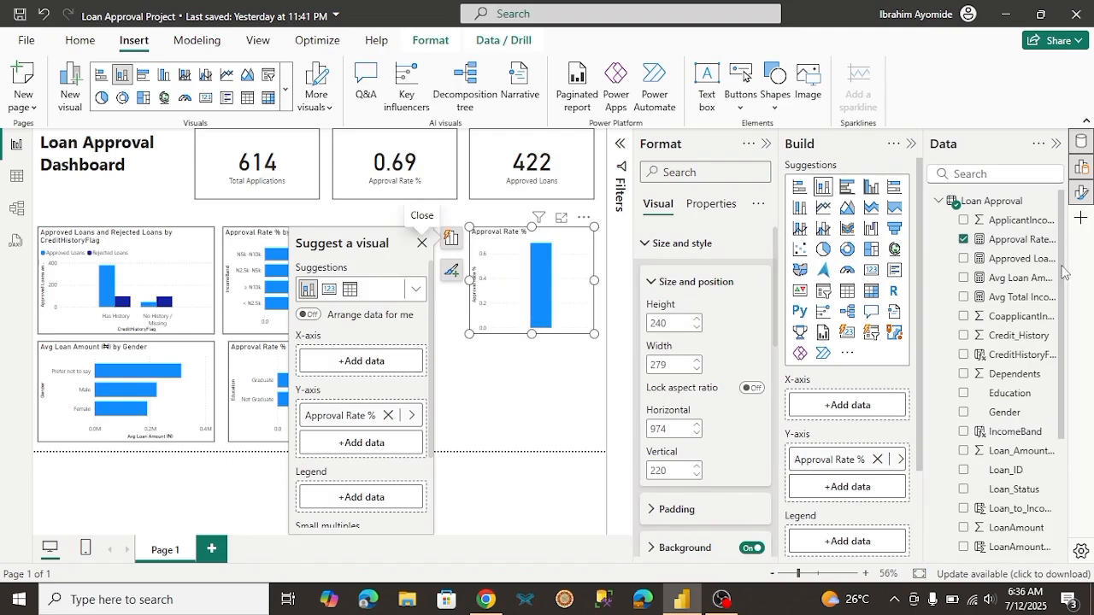
left_click_drag(1064, 272, 1067, 392)
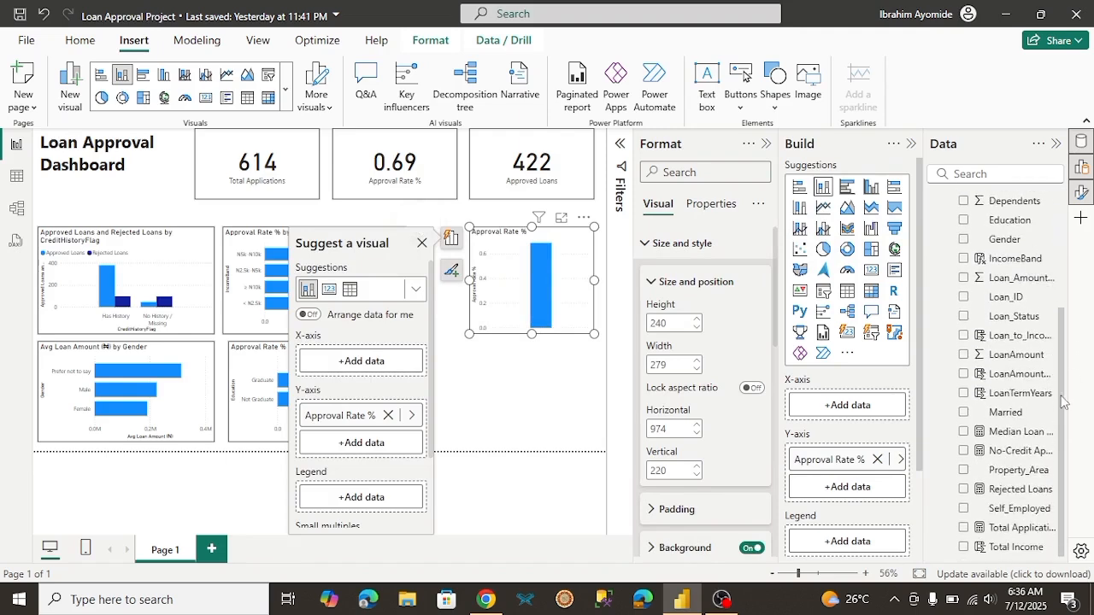
left_click(965, 472)
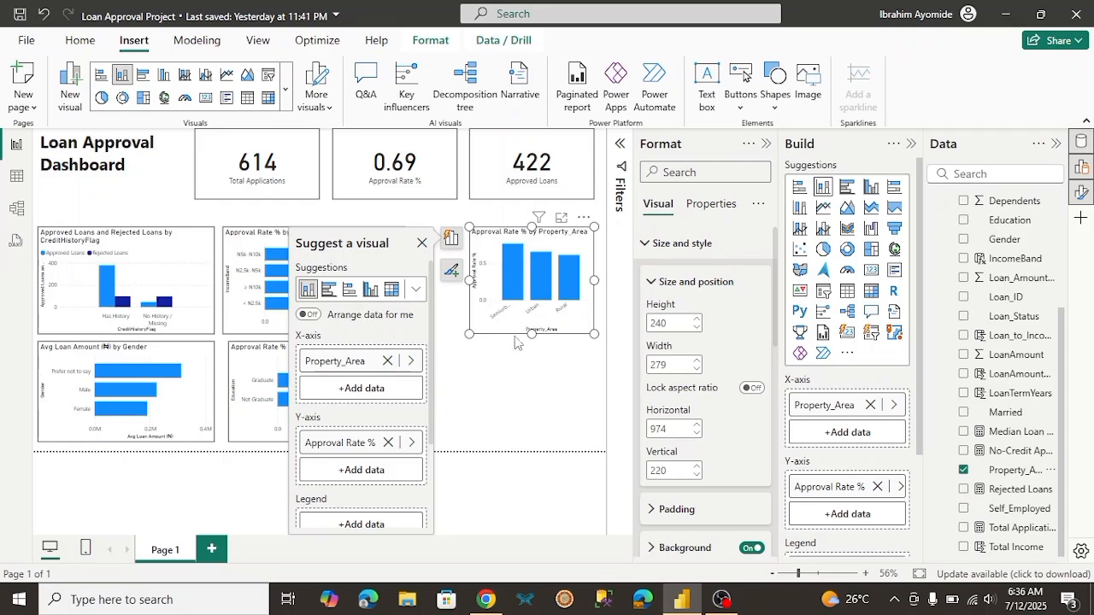
left_click(347, 295)
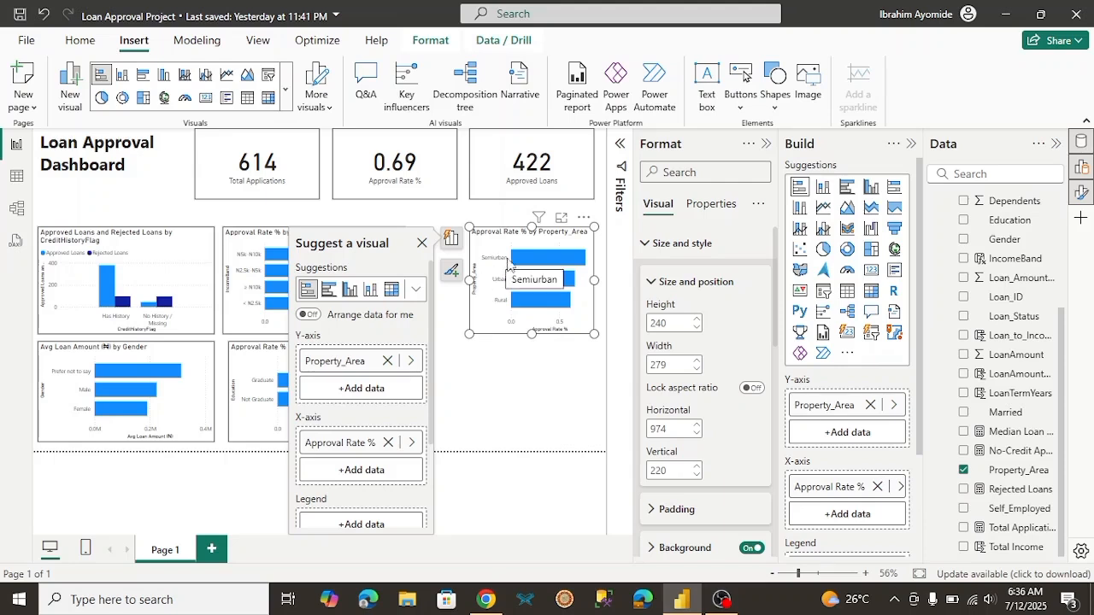
mouse_move(520, 265)
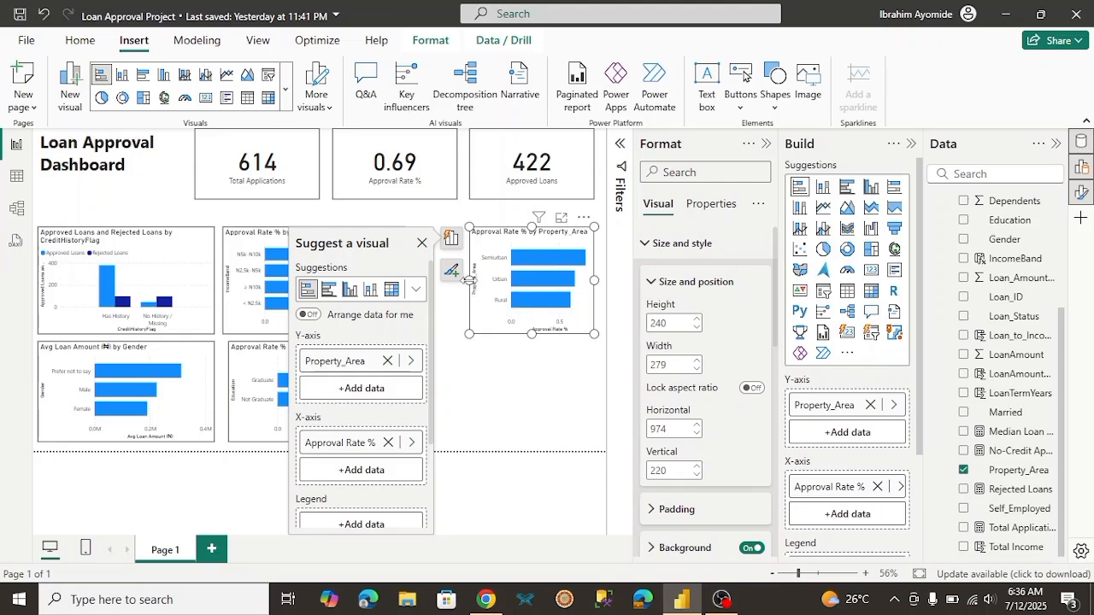
left_click_drag(471, 280, 421, 282)
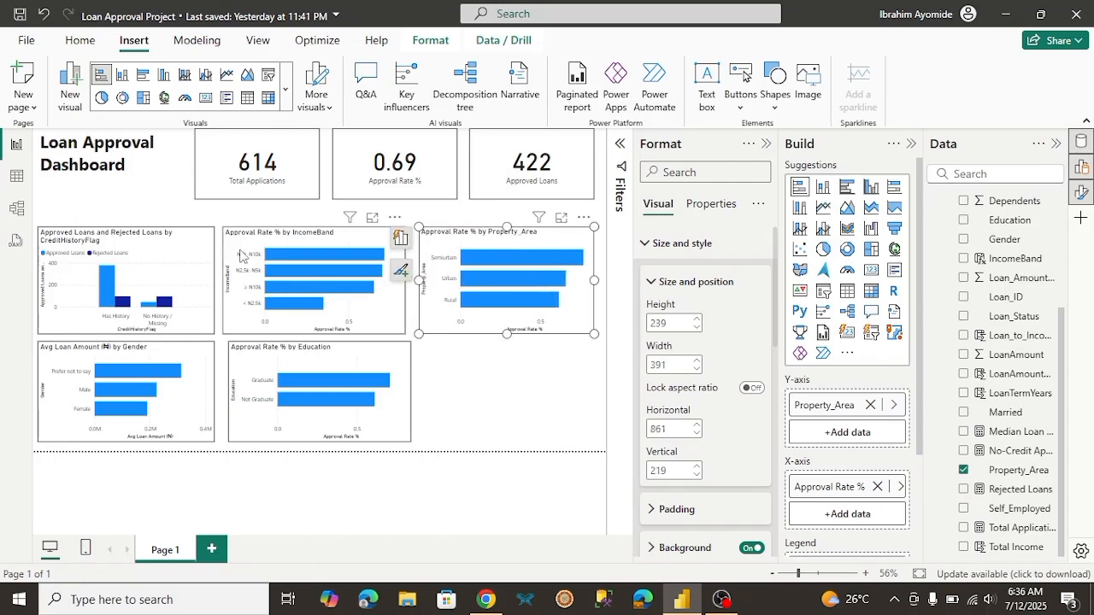
Step: Move the credit history, income band and property area charts up in line, to a vertical position of about 184
left_click(183, 260)
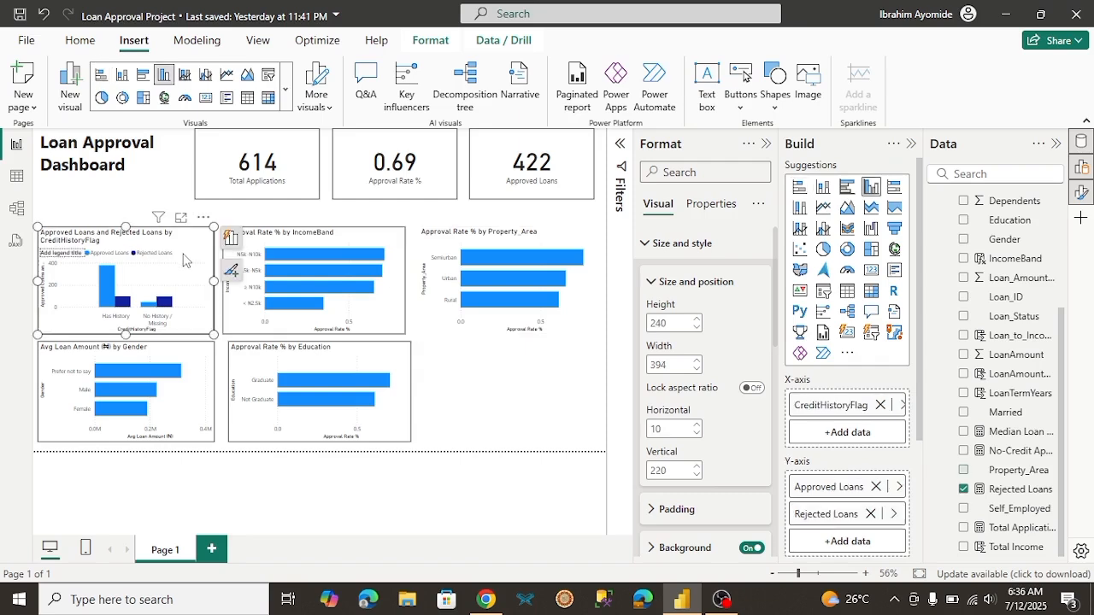
left_click_drag(183, 260, 186, 245)
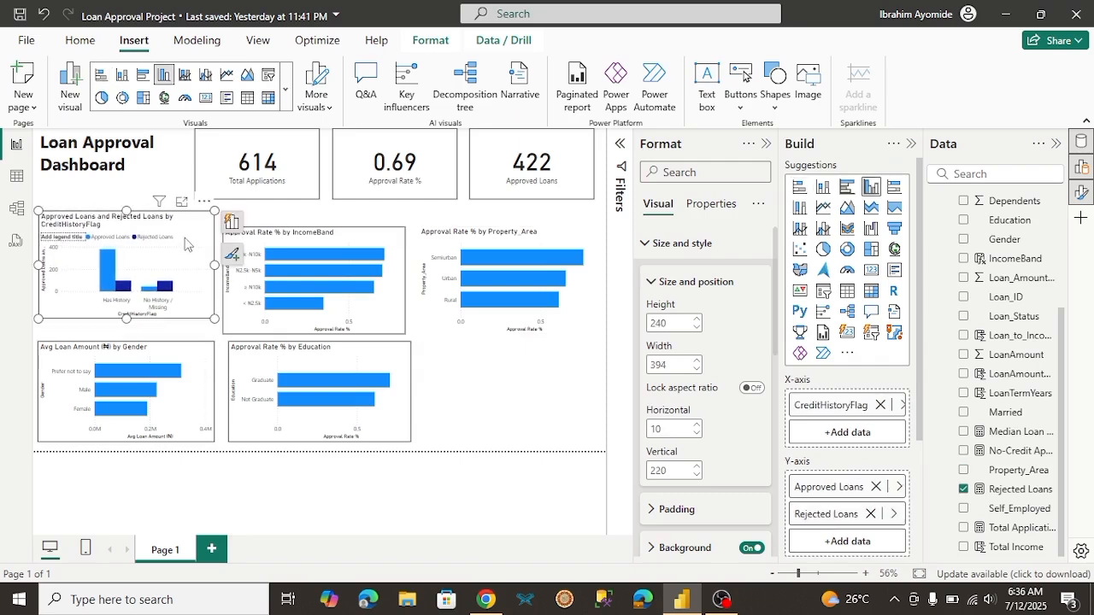
left_click(389, 308)
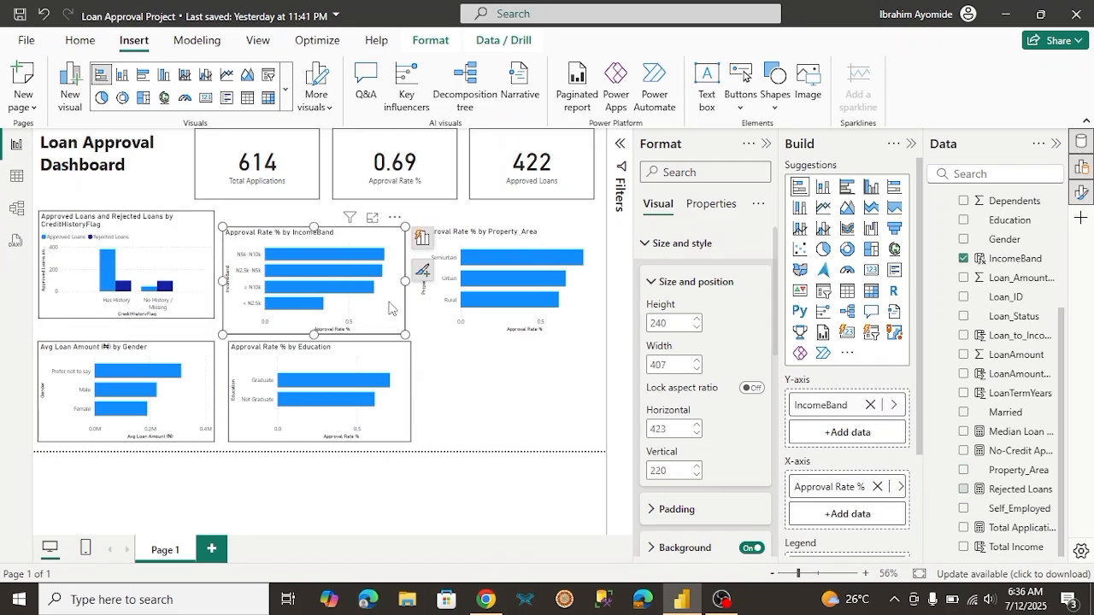
left_click_drag(389, 308, 391, 294)
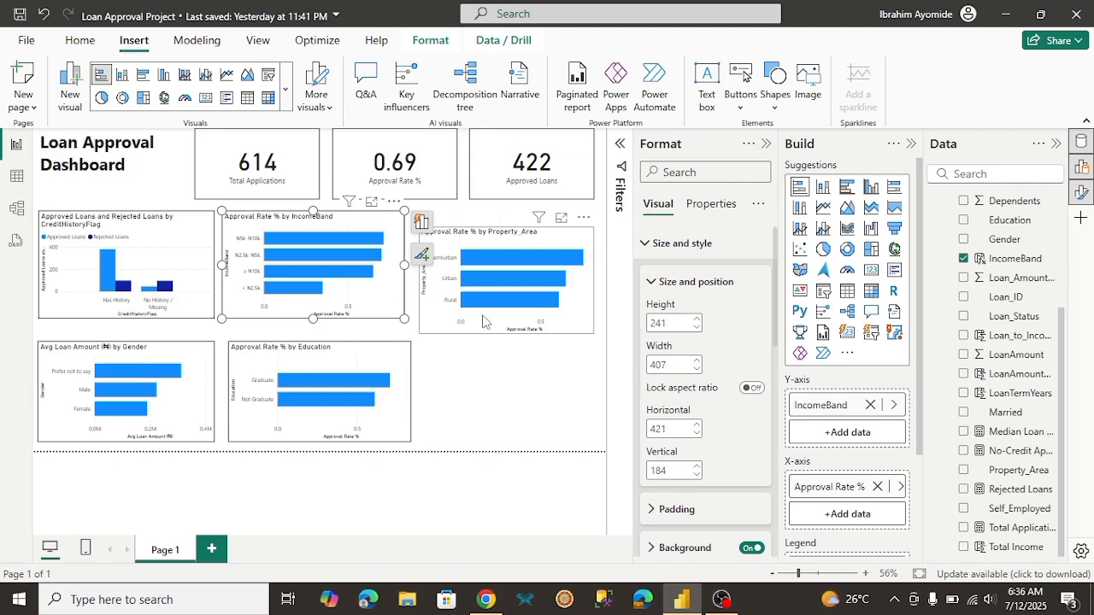
left_click(483, 321)
left_click_drag(483, 308, 482, 305)
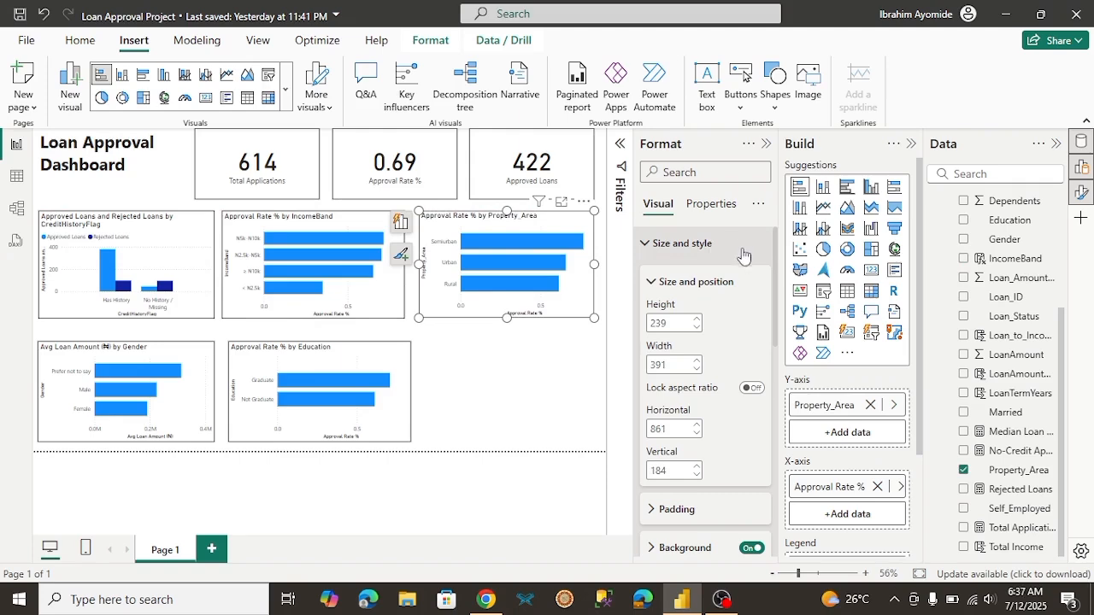
Step: Turn on the visual border for the property area chart, leaving no visual selected
scroll(756, 342, "down", 3)
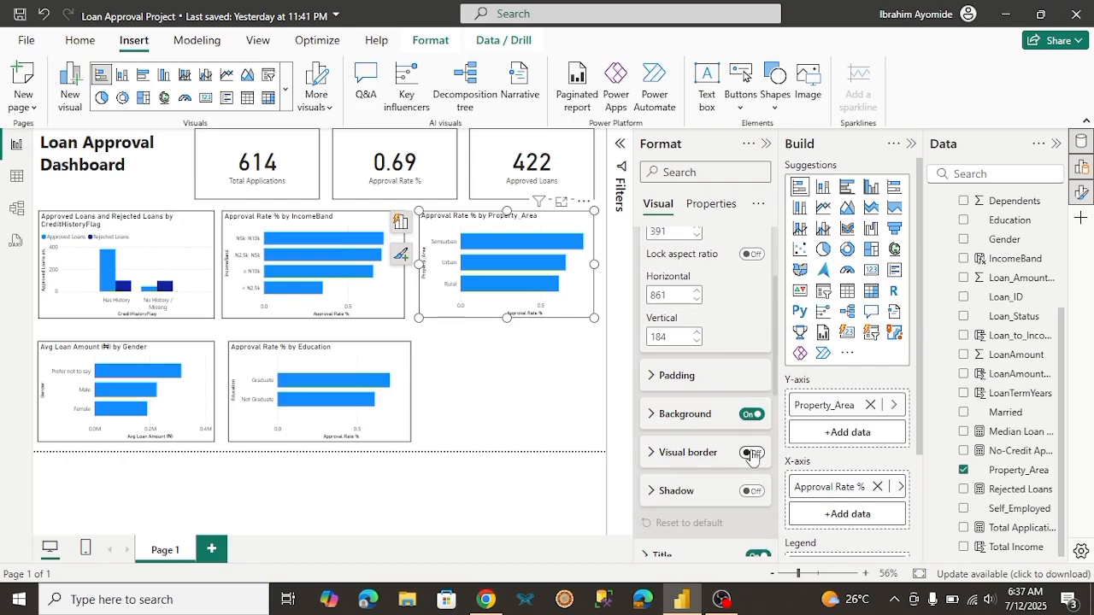
left_click(751, 454)
left_click(499, 378)
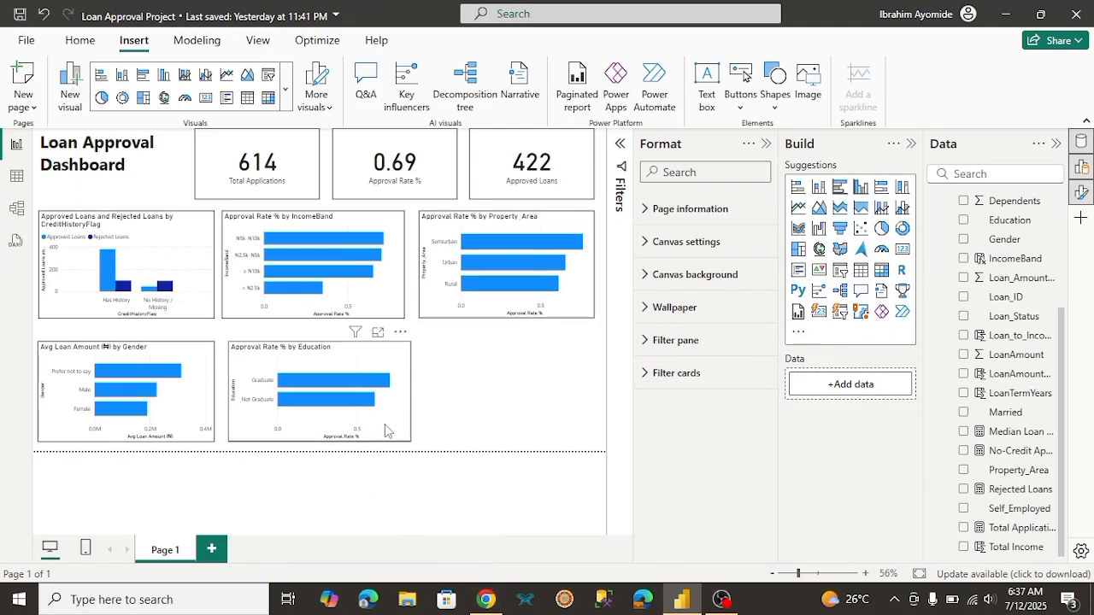
Step: Move the education and gender charts up to a vertical position of about 450, aligned beneath the income band and credit history charts
left_click_drag(385, 430, 382, 419)
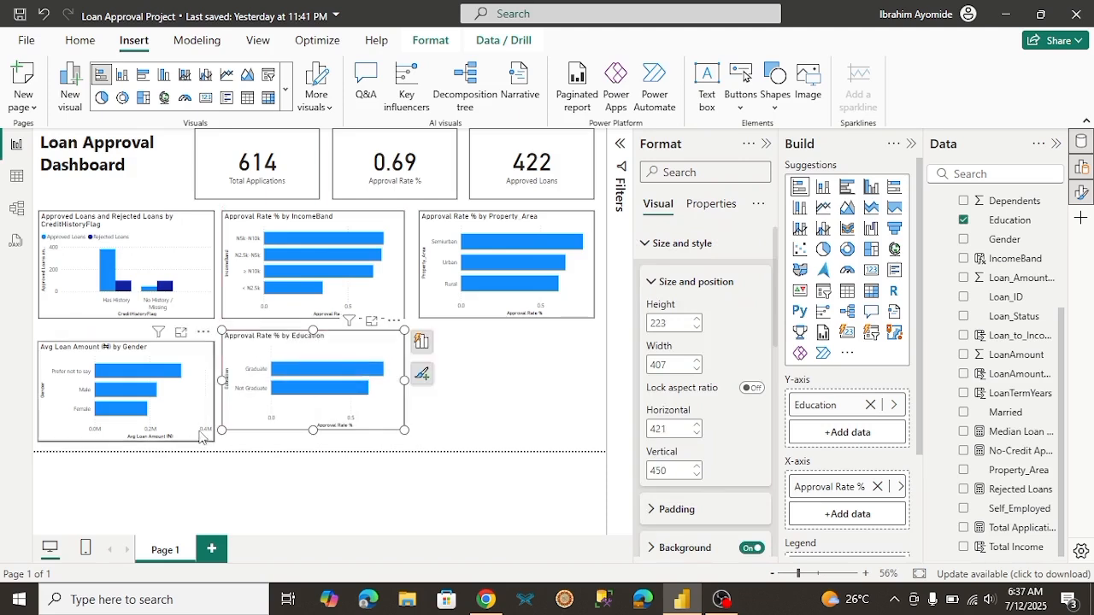
left_click_drag(203, 434, 205, 422)
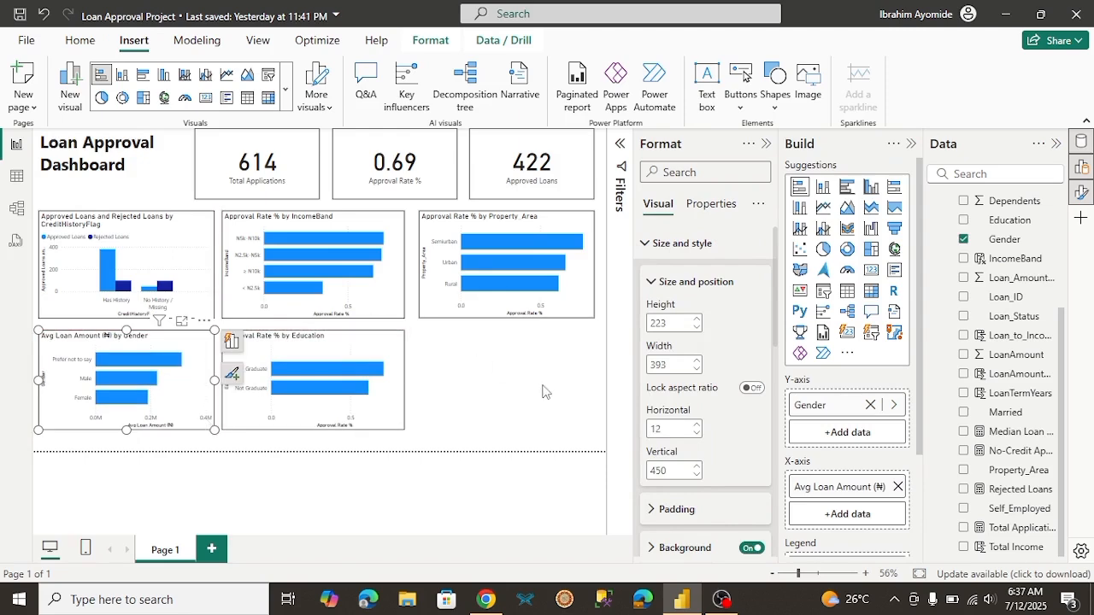
left_click(542, 391)
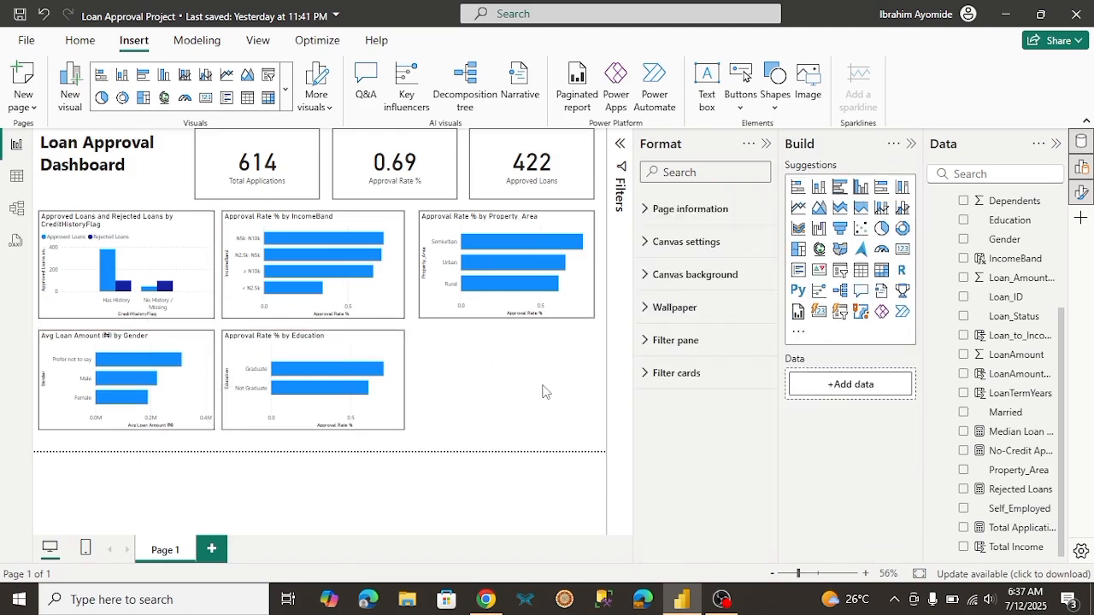
Step: Switch to the client brief in Chrome and check its required visuals, filters and analysis ideas
left_click(486, 600)
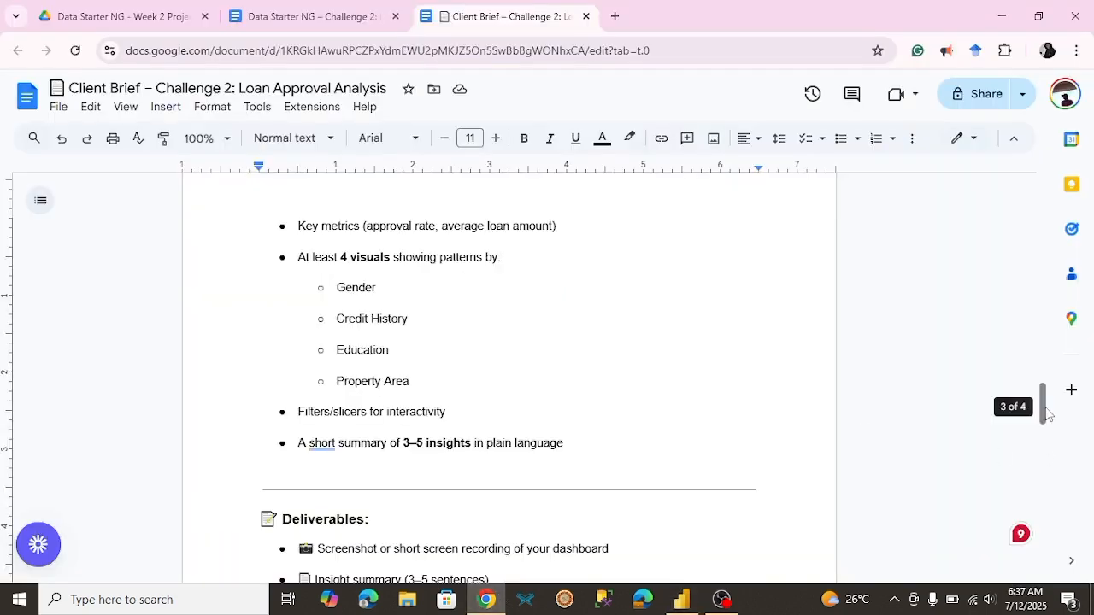
left_click_drag(1046, 414, 1023, 484)
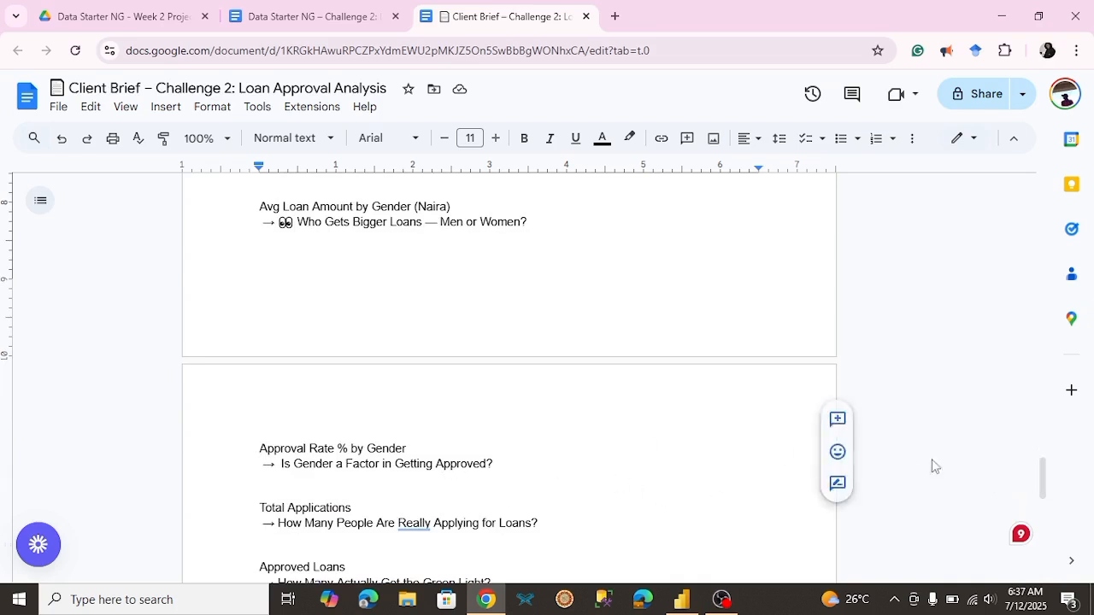
left_click_drag(1047, 469, 1021, 456)
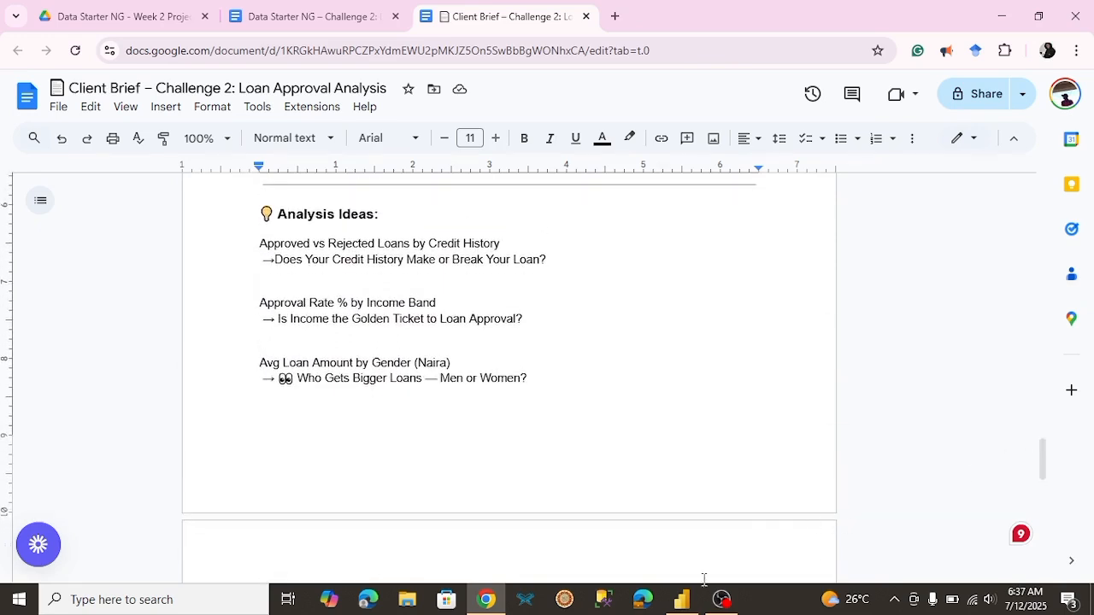
Step: Return to Power BI and add a slicer for the Married field beneath the property area chart
left_click(681, 599)
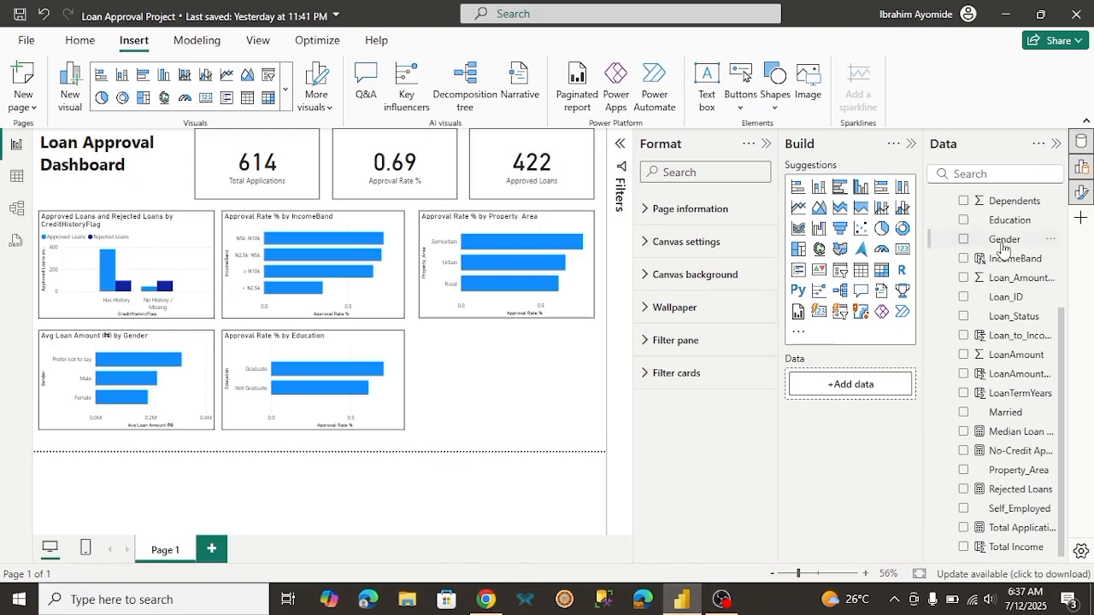
mouse_move(1062, 324)
left_mouse_down()
mouse_move(1061, 301)
mouse_move(1062, 331)
left_mouse_up()
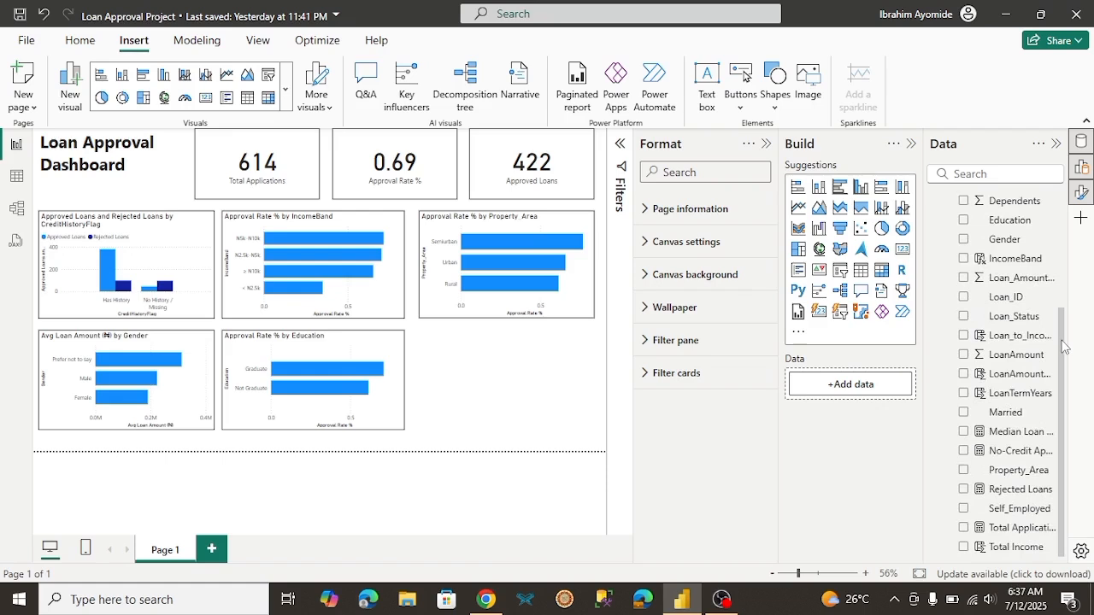
left_click(963, 413)
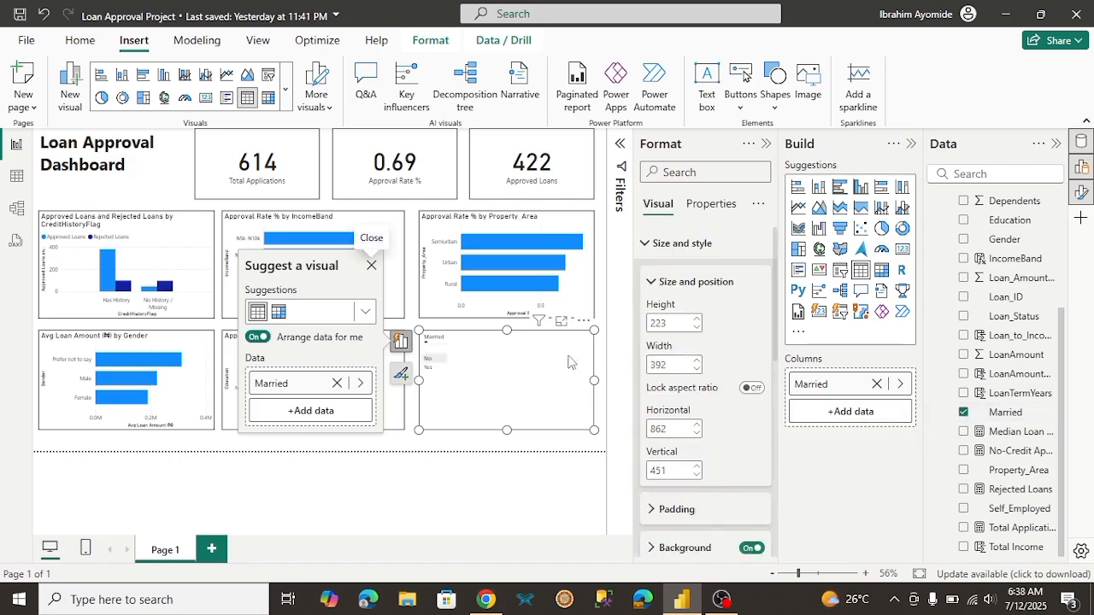
left_click(841, 272)
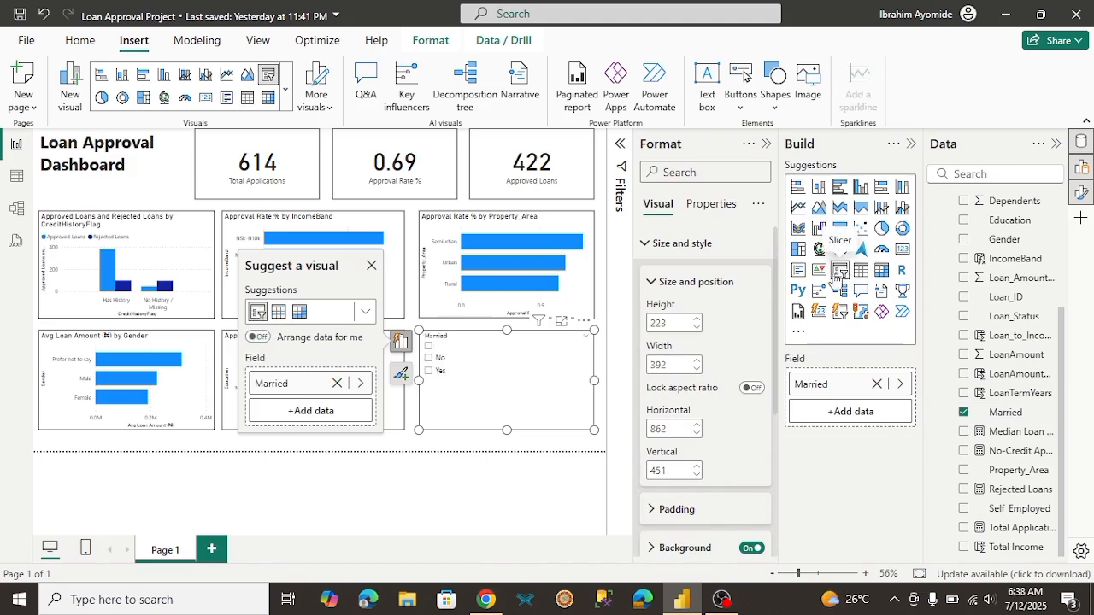
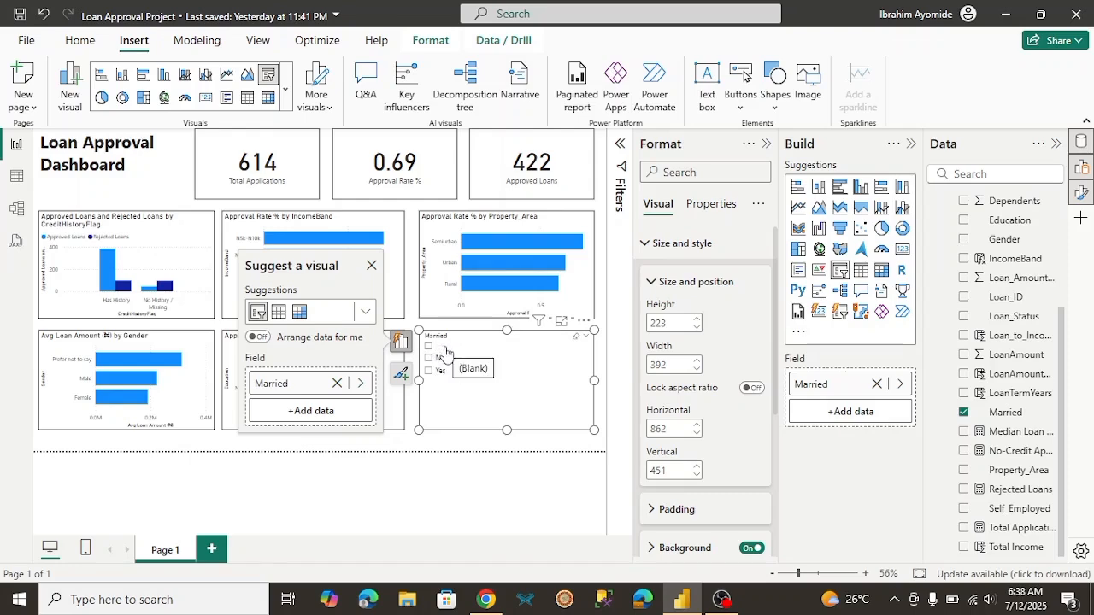
Step: Open the Loan Approval query in the Power Query Editor to edit its Married column
left_click(80, 43)
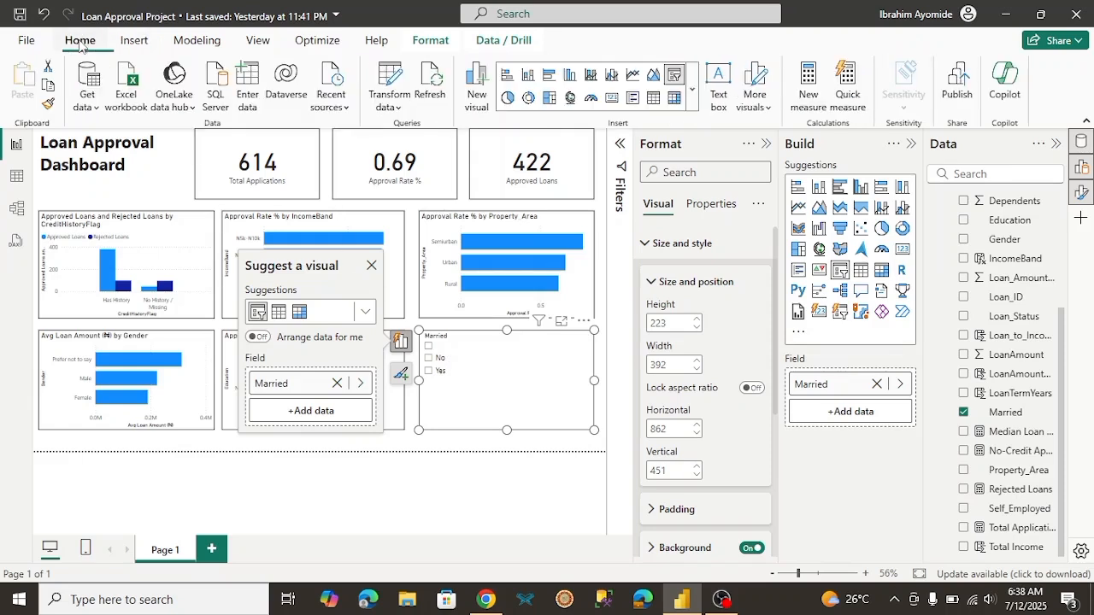
left_click(391, 106)
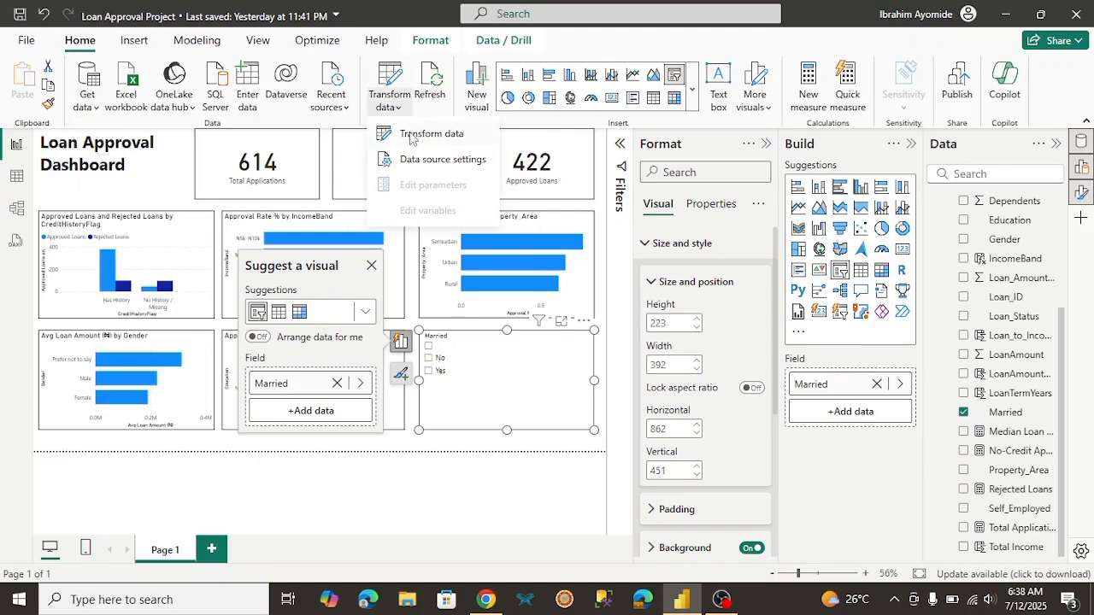
left_click(411, 135)
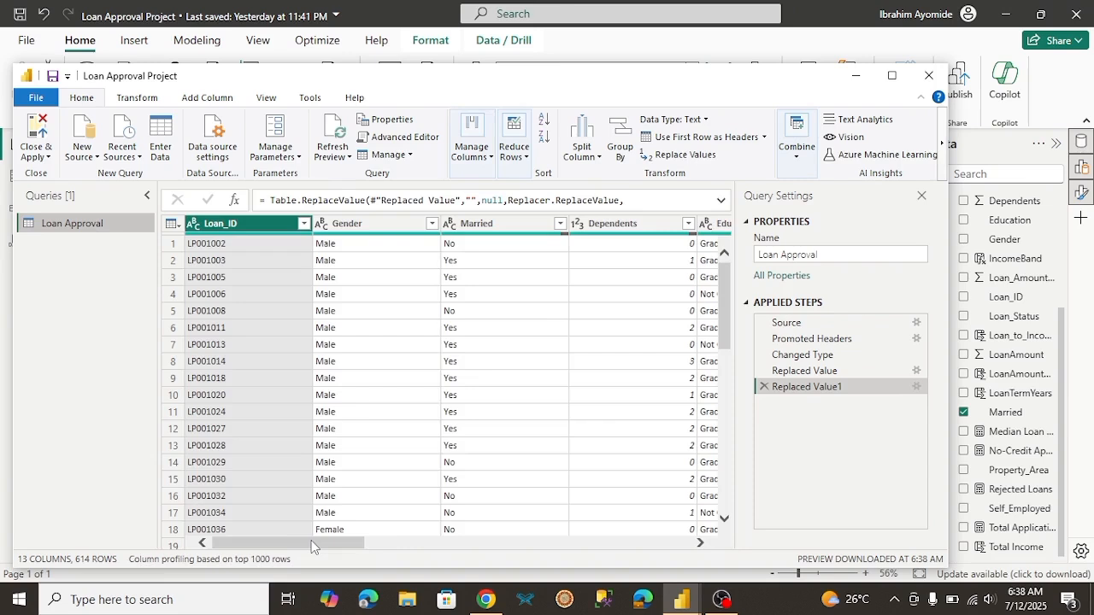
left_click_drag(311, 540, 345, 540)
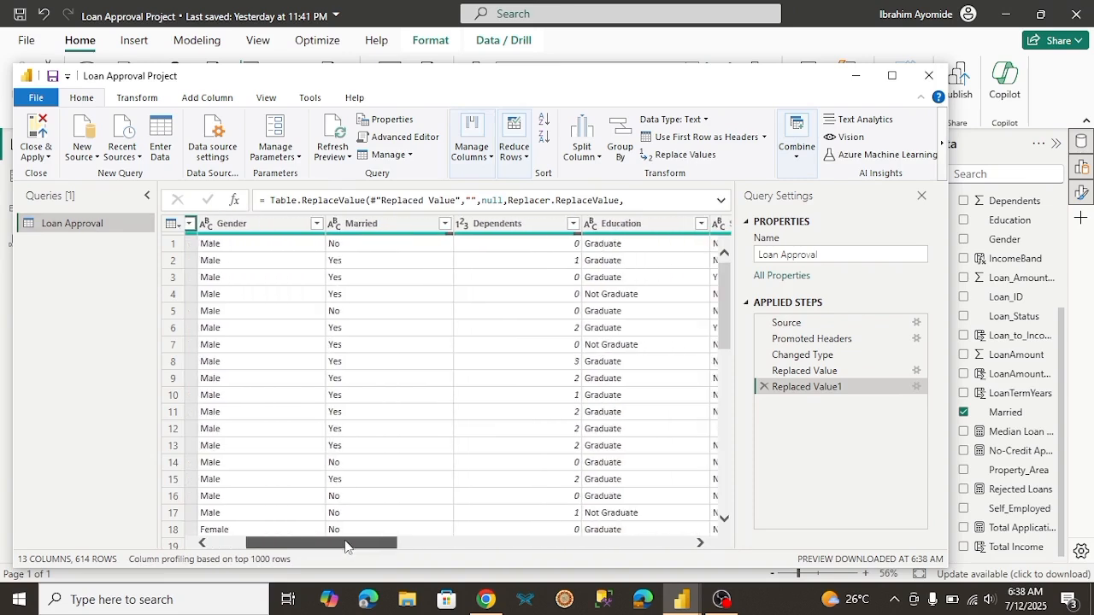
Step: Replace the blank values in the Married column with "Prefer not to say", then close the query editor and apply the changes
left_click(415, 228)
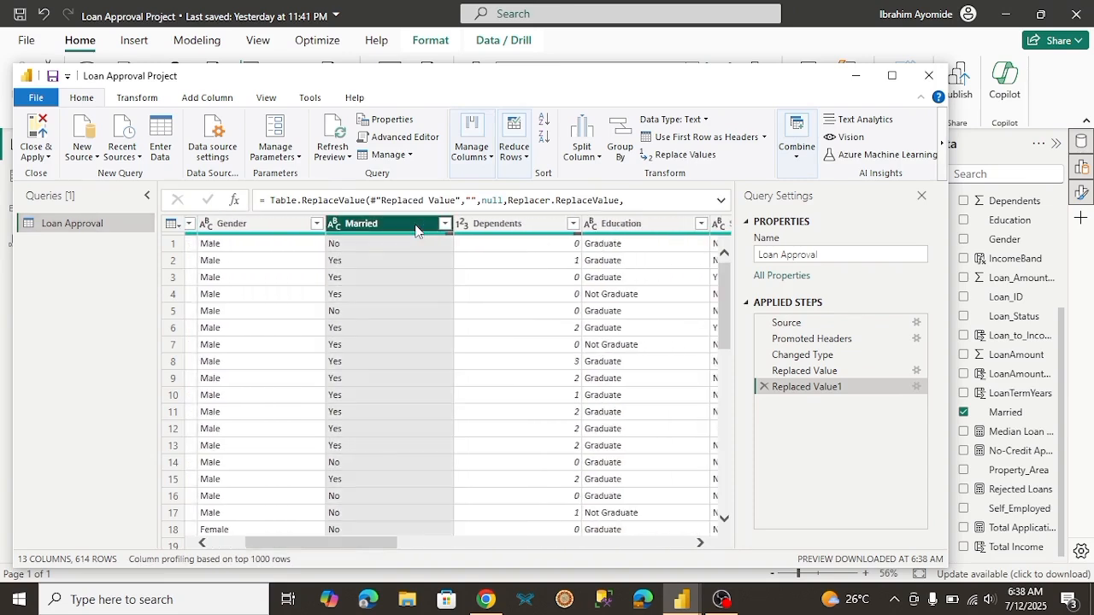
right_click(416, 230)
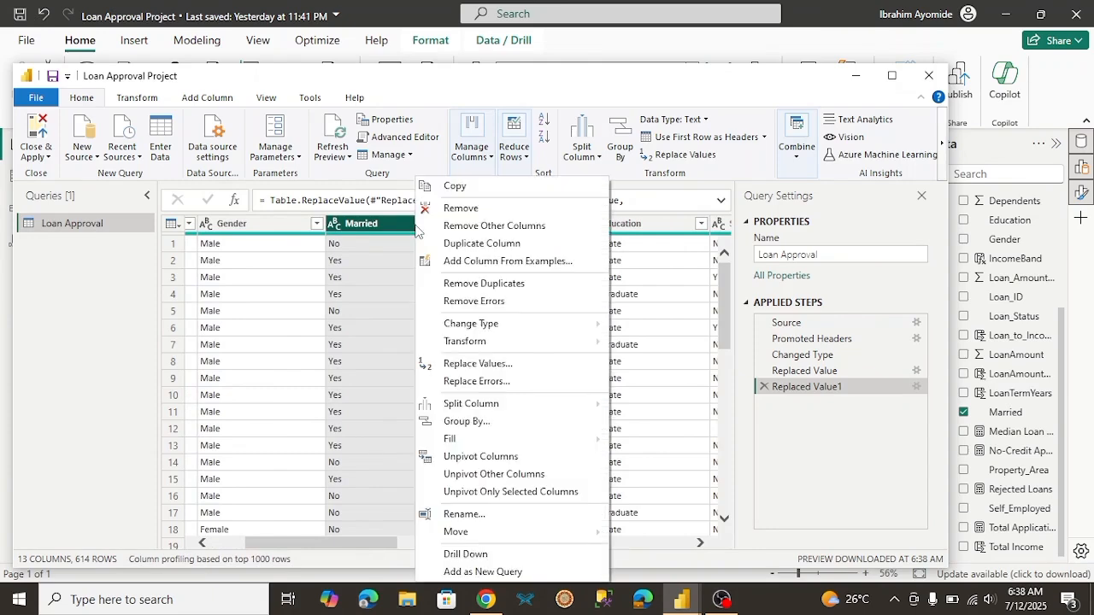
left_click(478, 364)
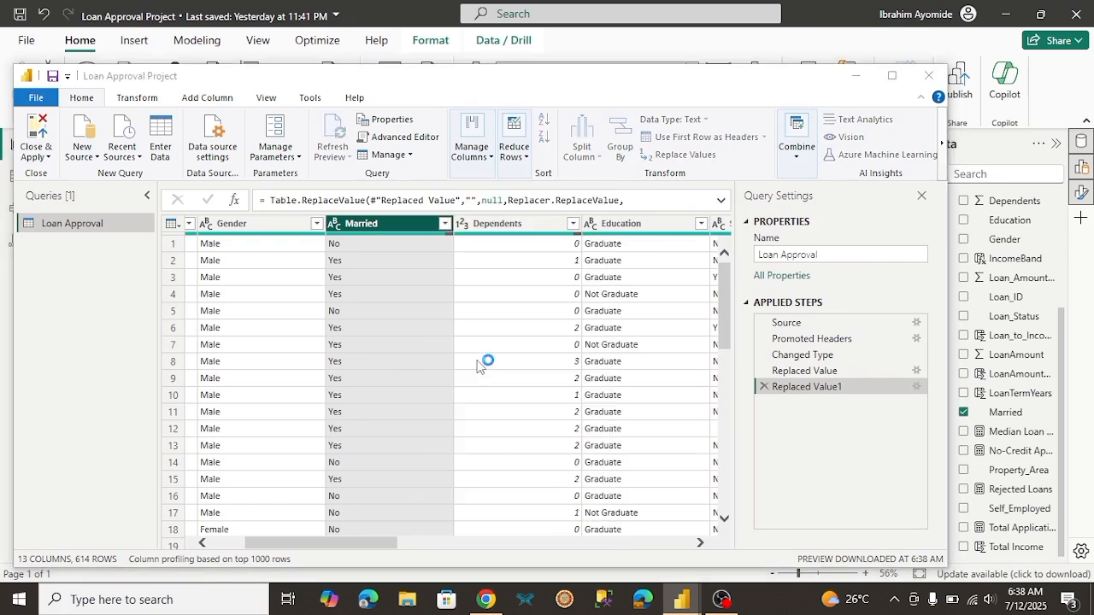
left_click(349, 307)
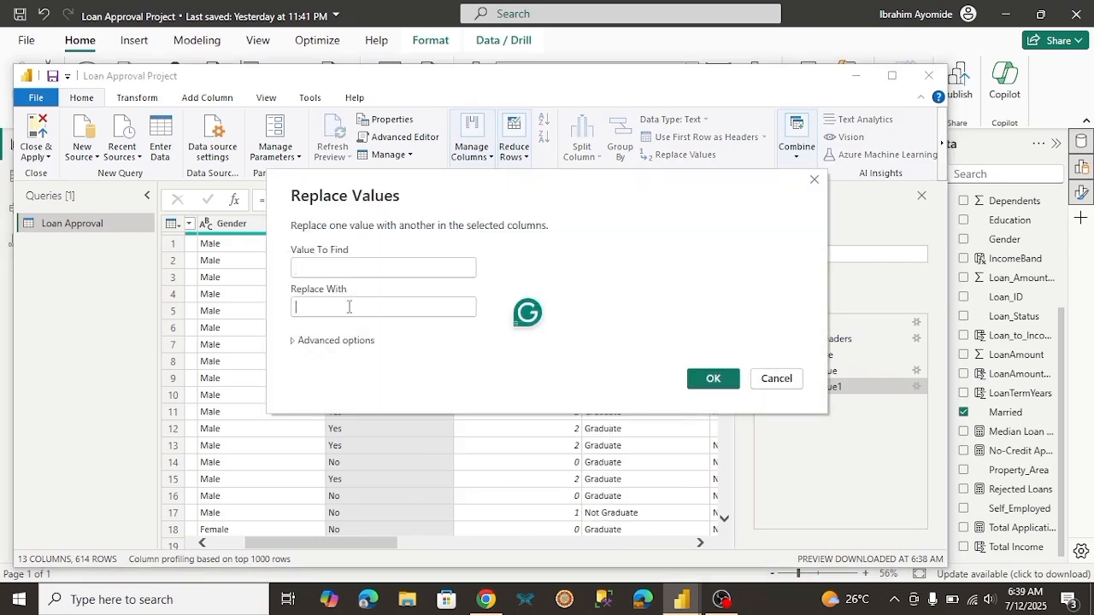
type("Pred")
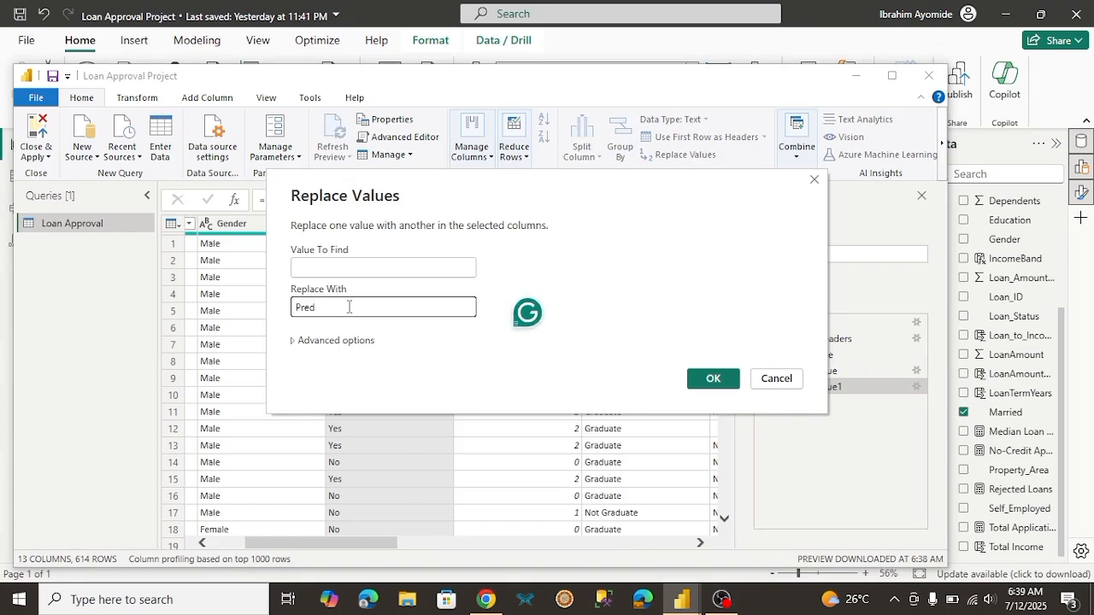
key("BackSpace")
type("fer not to say")
left_click(714, 379)
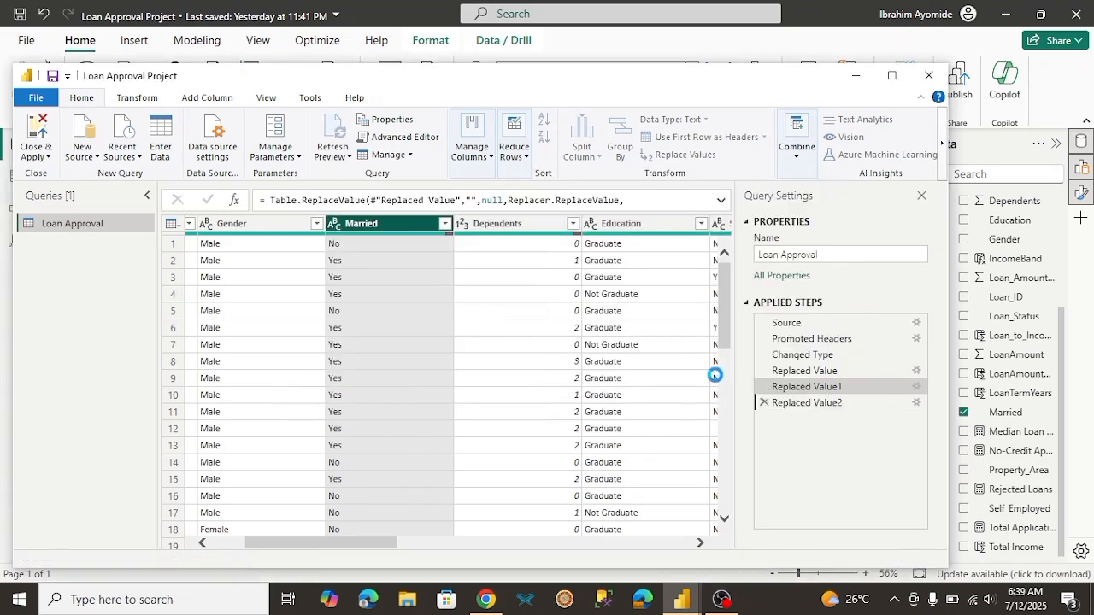
left_click_drag(717, 381, 716, 453)
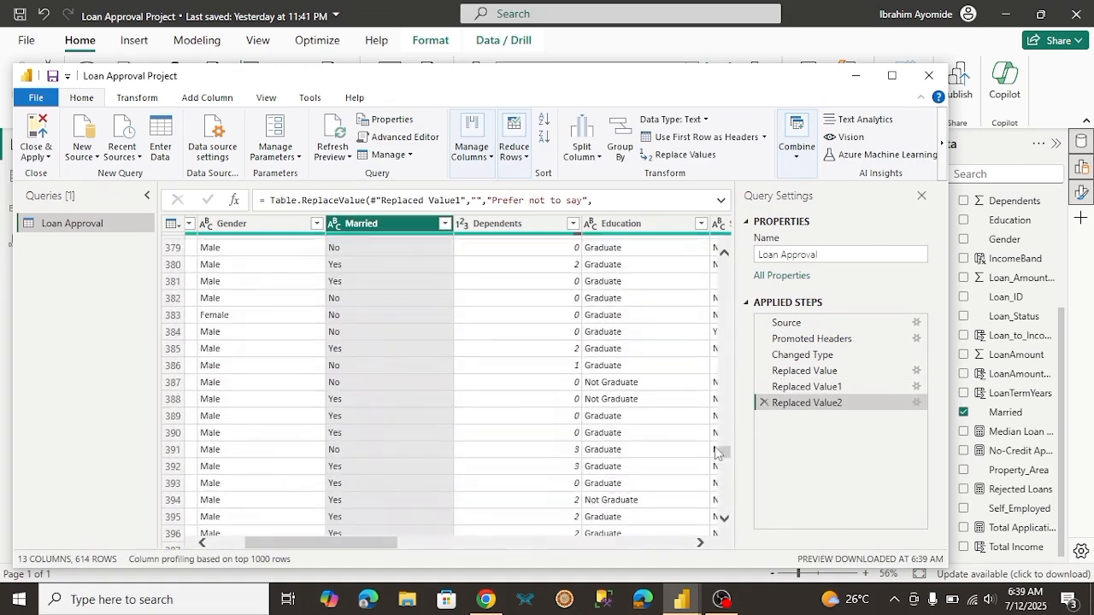
left_click(40, 130)
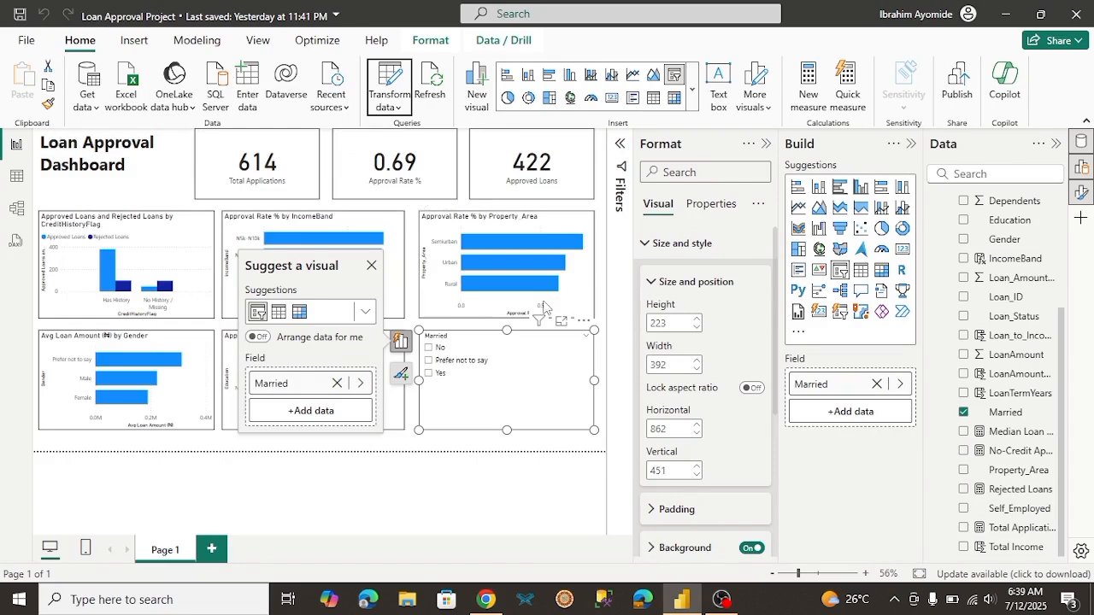
Step: Exclude the "Prefer not to say" option from the Married slicer, leaving no visual selected
right_click(484, 367)
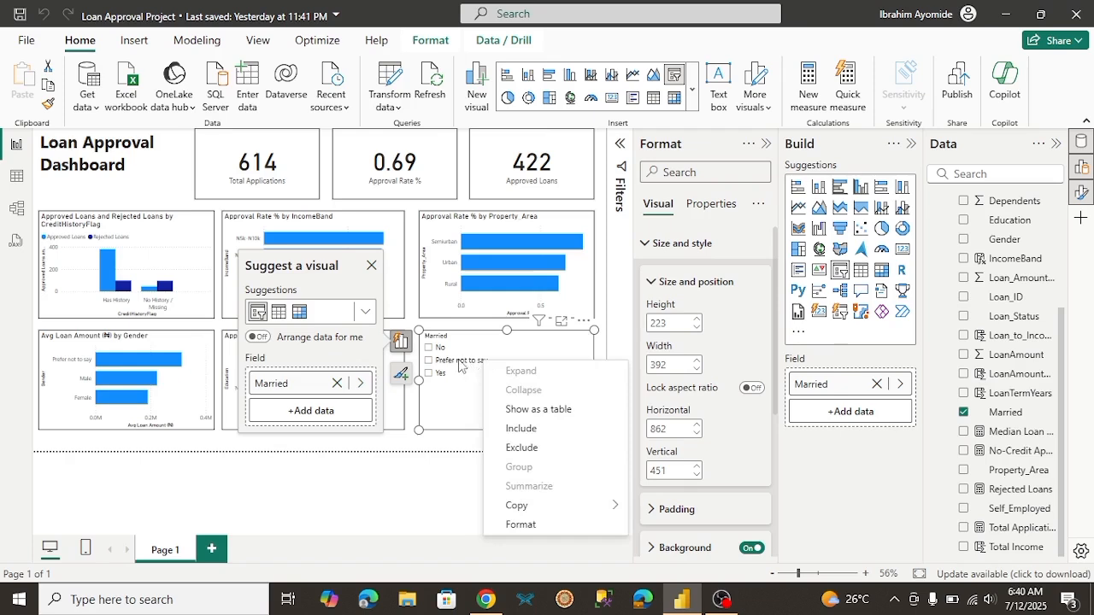
left_click(528, 455)
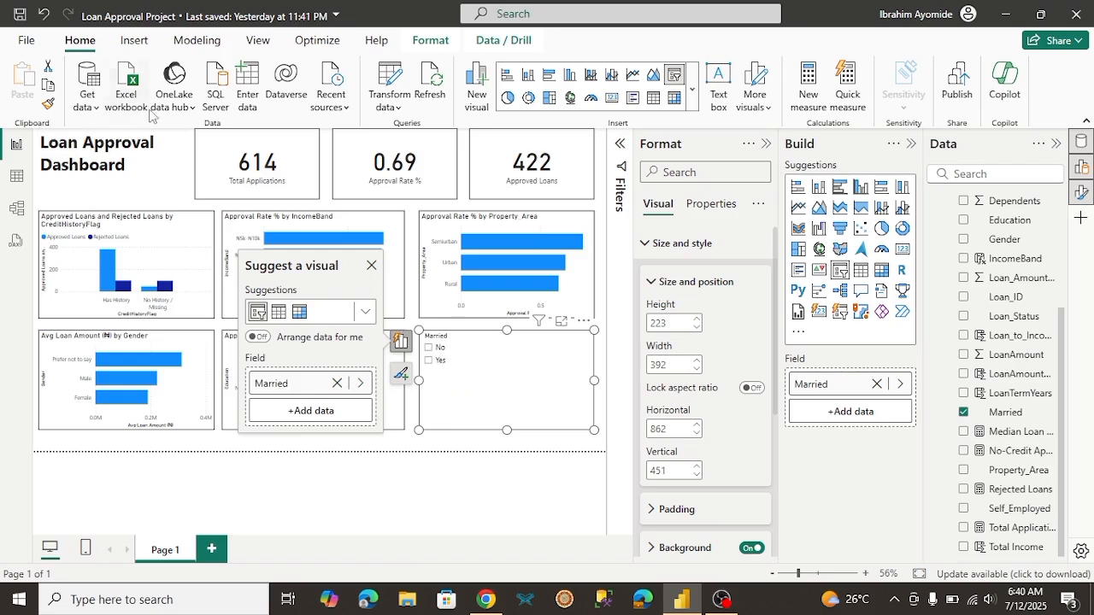
left_click(361, 324)
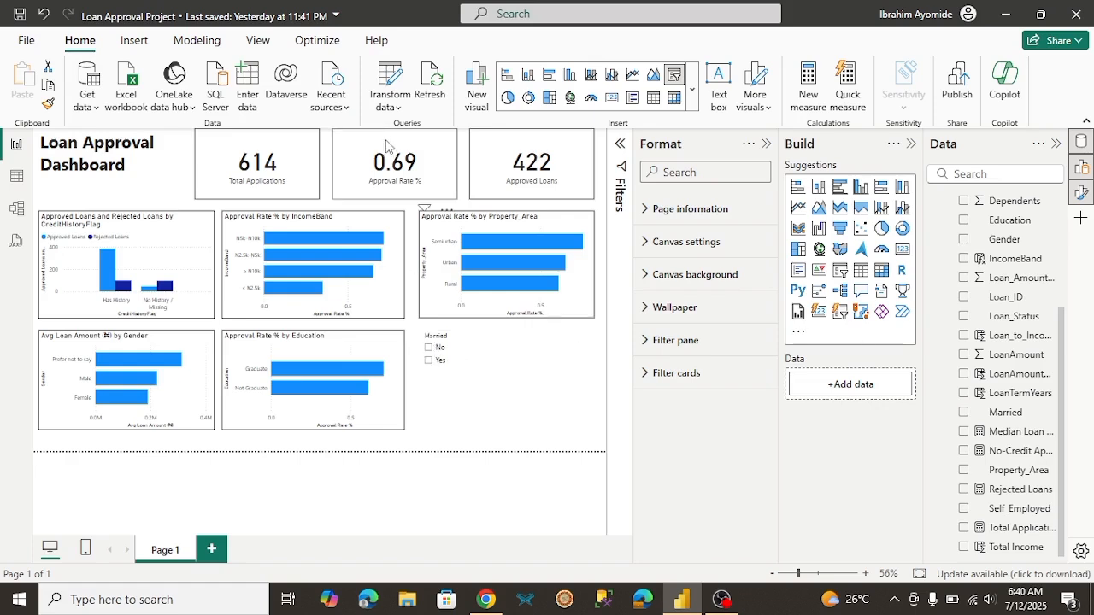
Step: Test the Married slicer by filtering the dashboard to Yes and then No, and collapse the Format pane
left_click(429, 361)
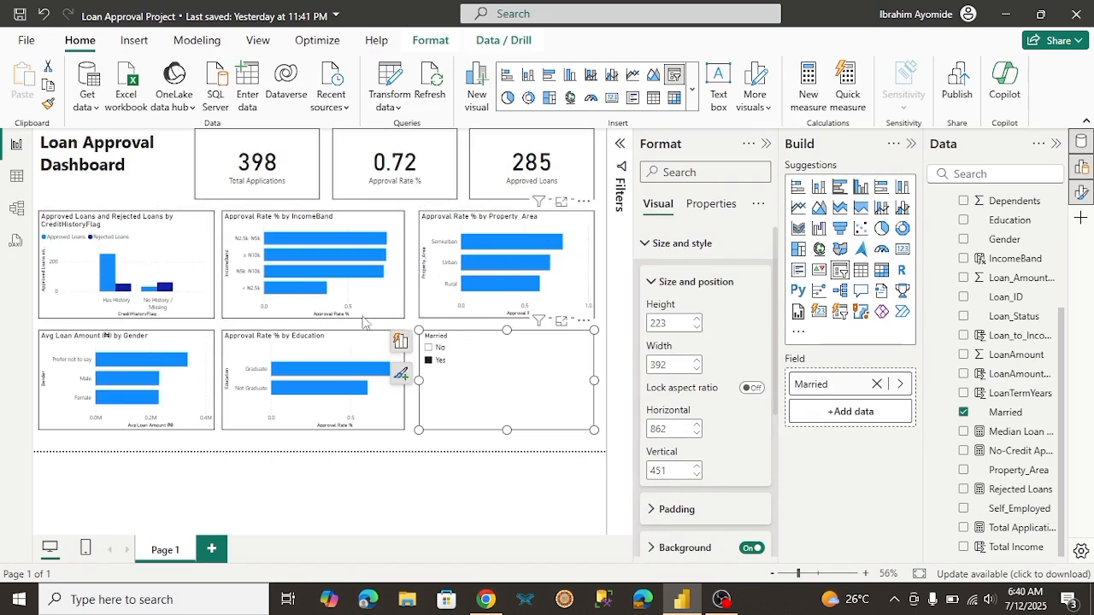
left_click(428, 349)
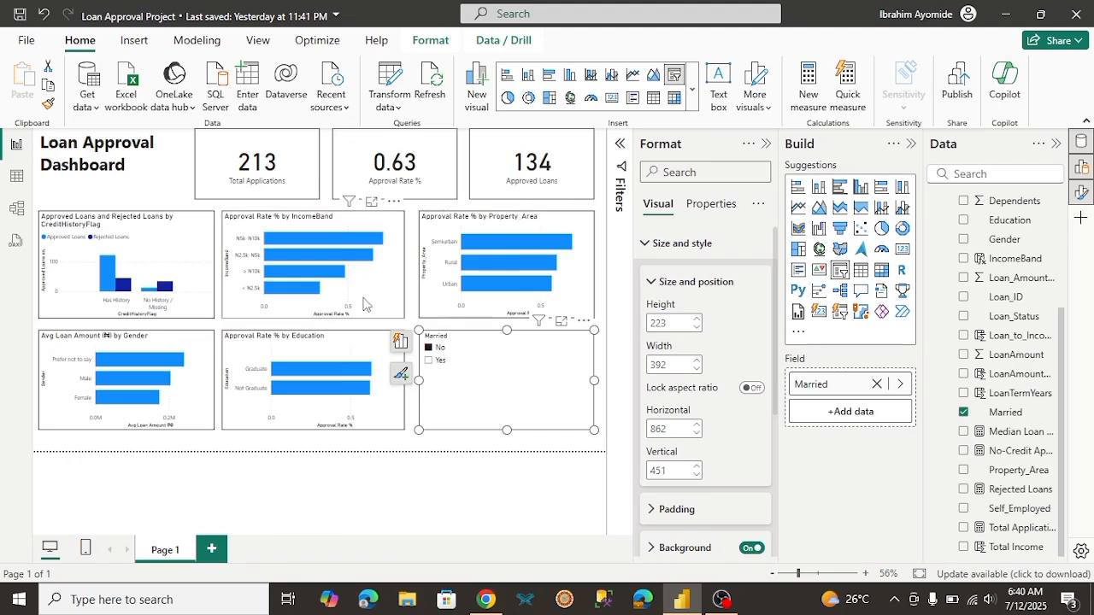
left_click(182, 185)
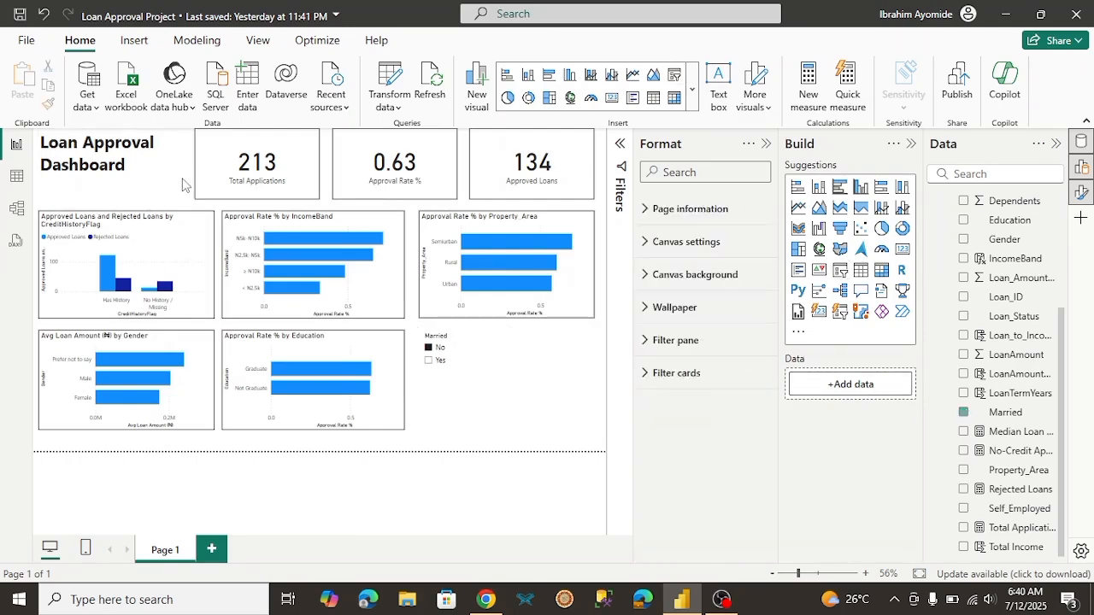
left_click(766, 143)
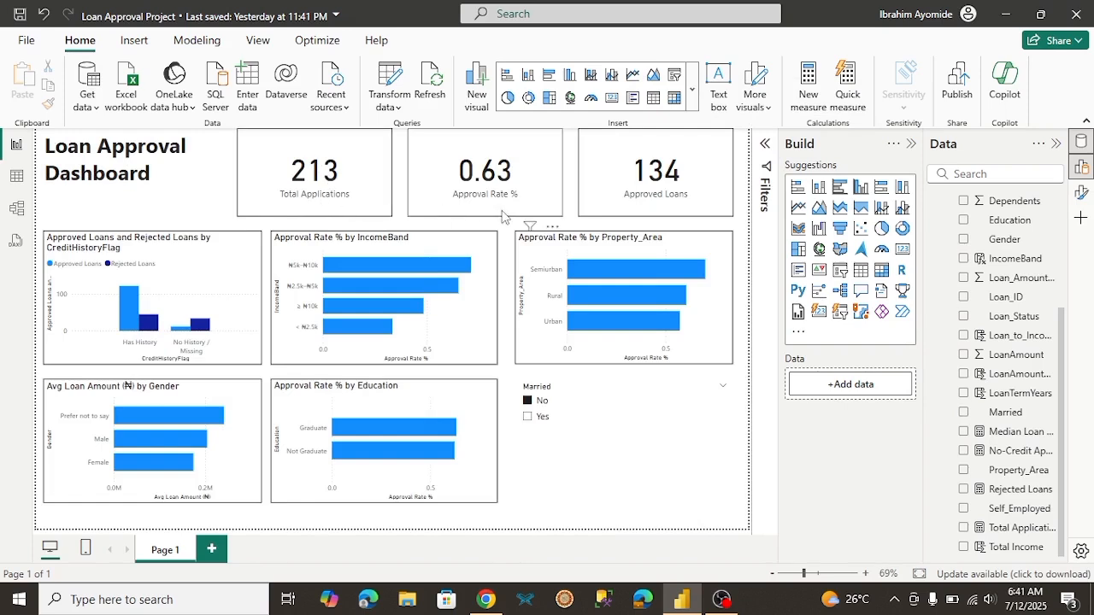
Step: Narrow the dashboard title's text box from its left edge and set the whole title's font size to 24
left_click(111, 174)
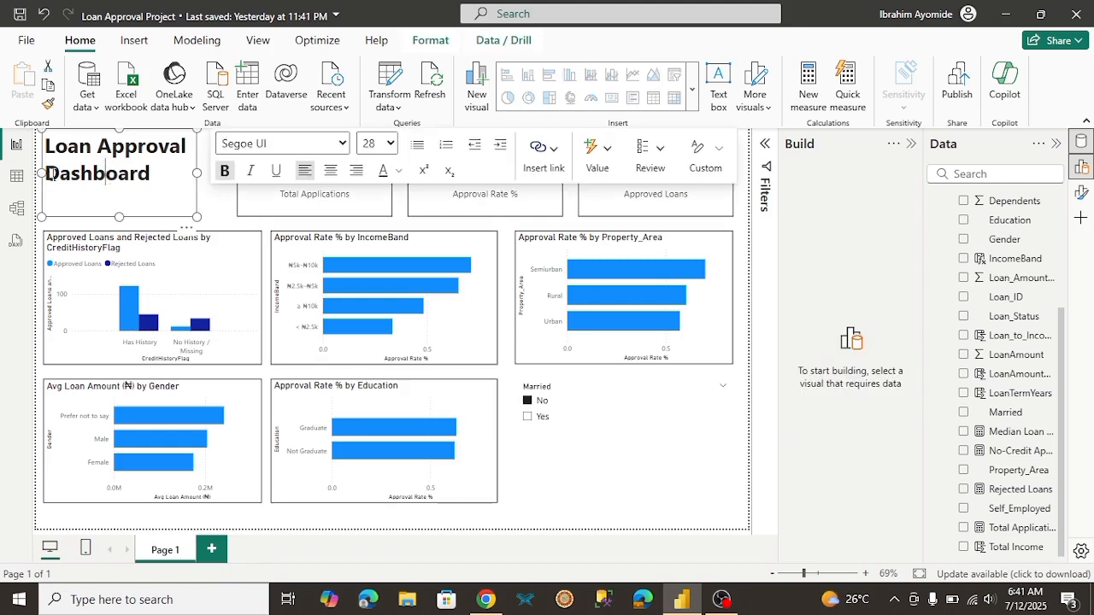
left_click_drag(43, 173, 85, 174)
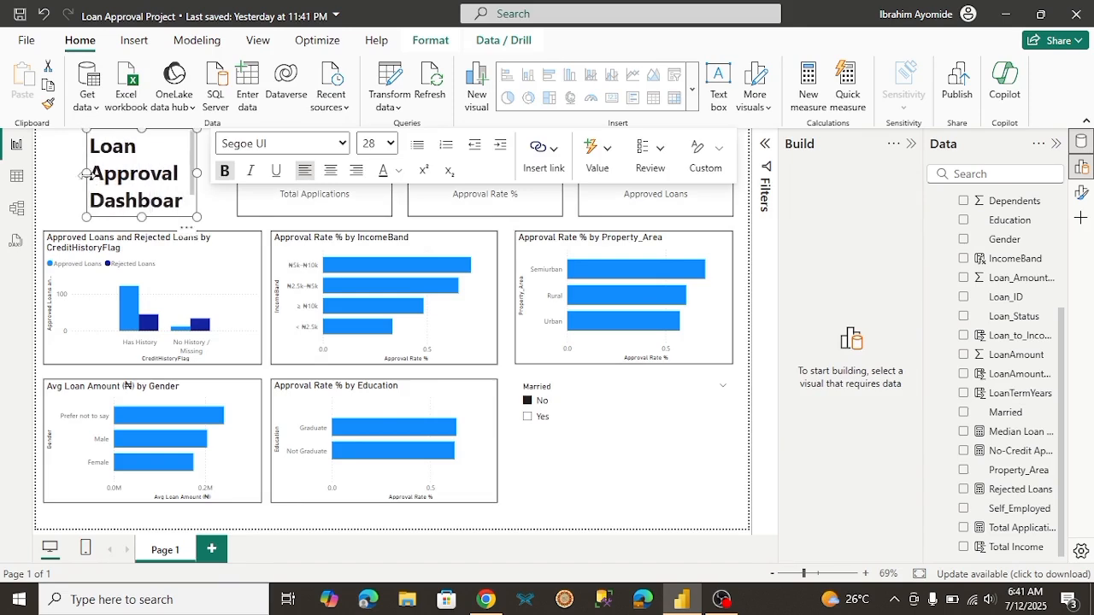
double_click(121, 183)
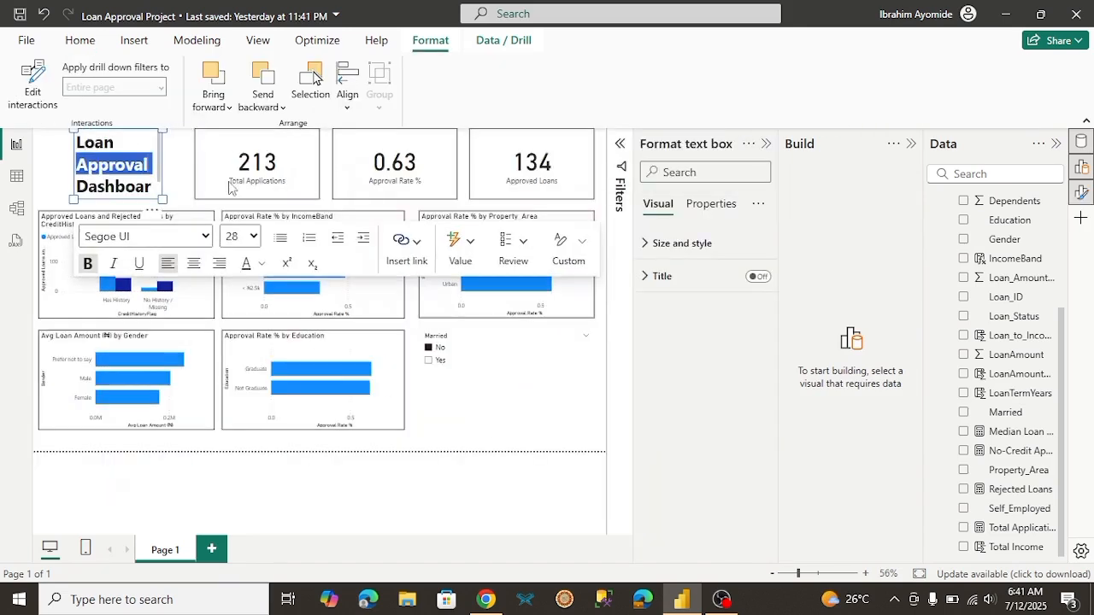
left_click(150, 189)
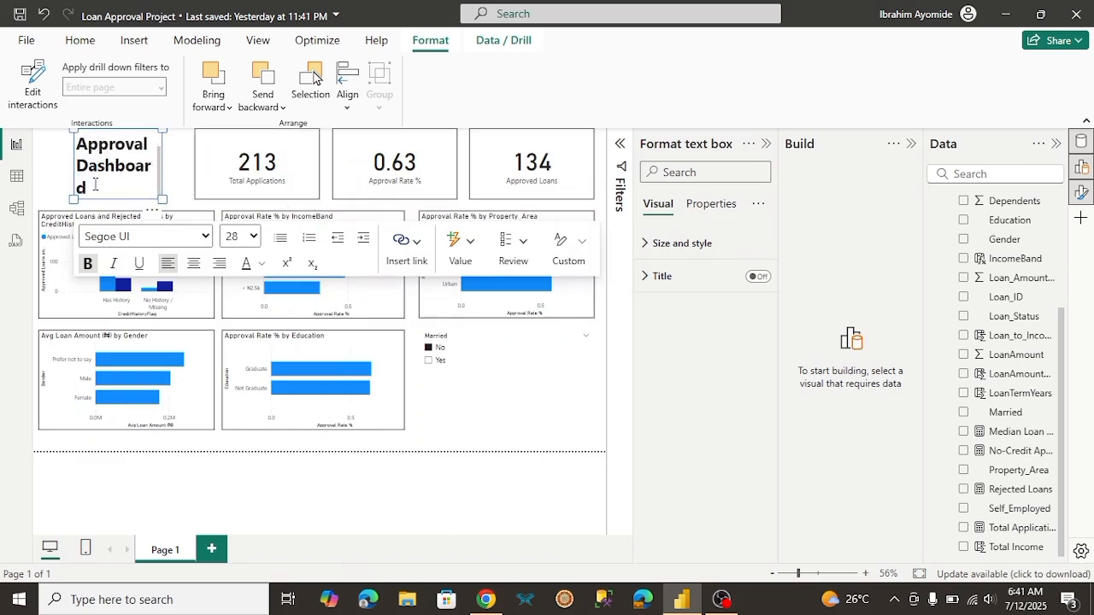
key("ctrl+a")
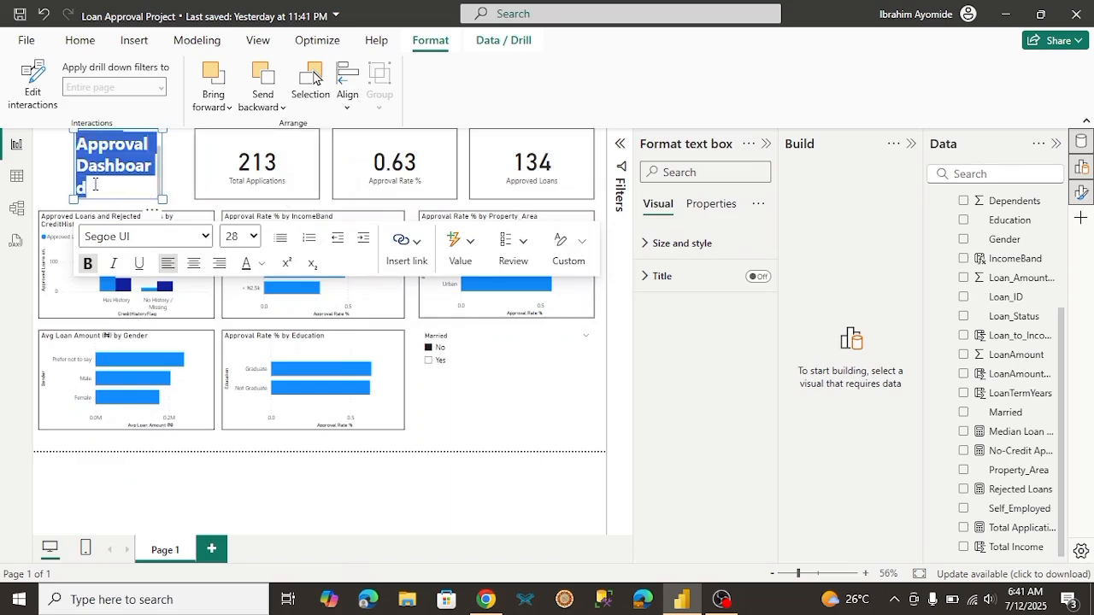
left_click(253, 236)
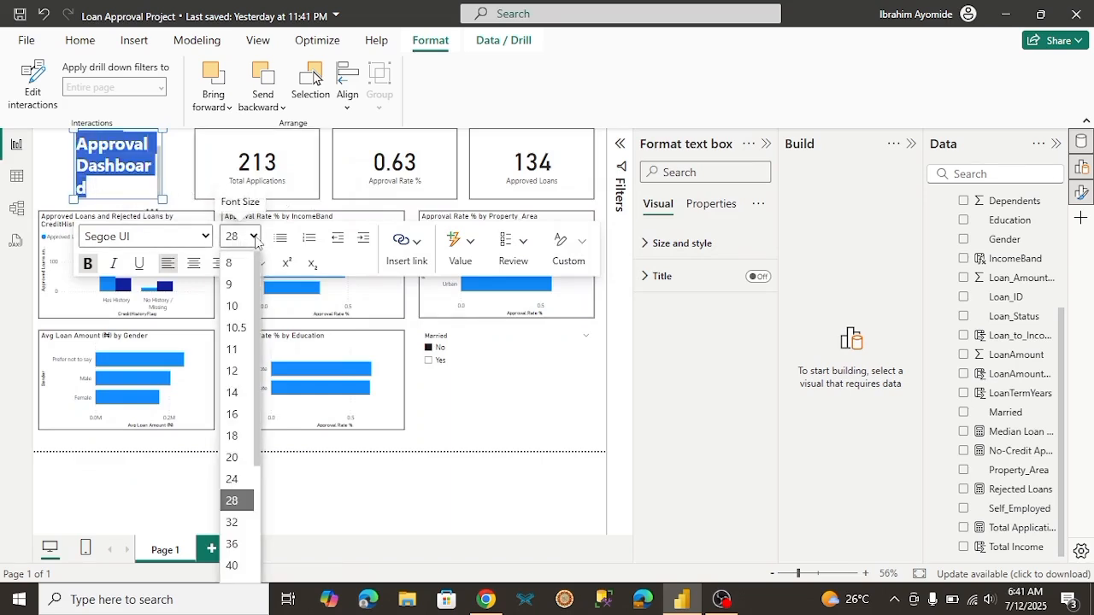
left_click(232, 481)
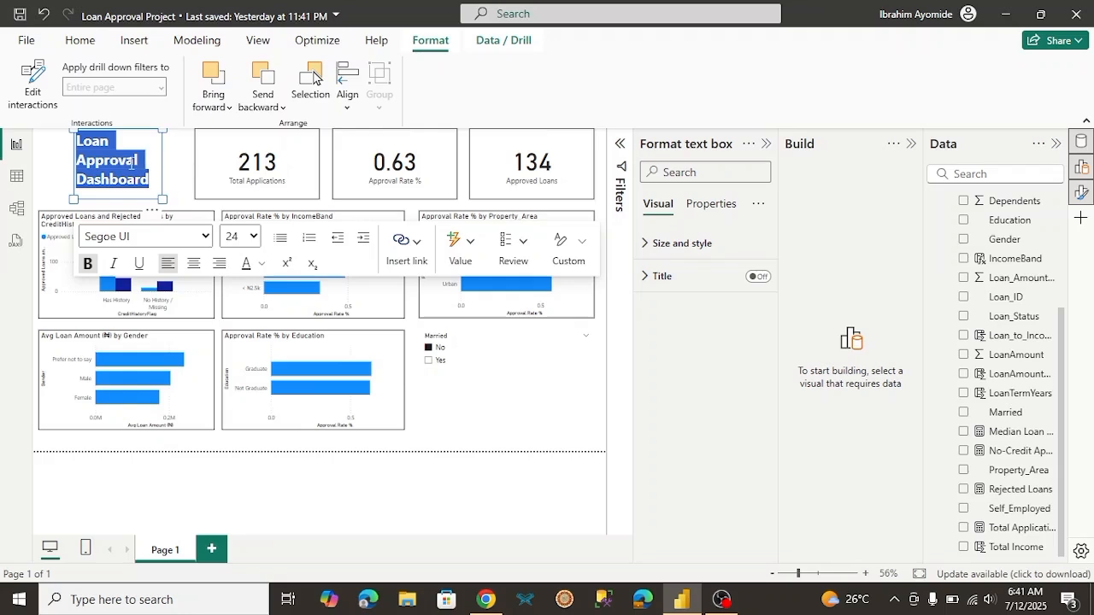
left_click(183, 186)
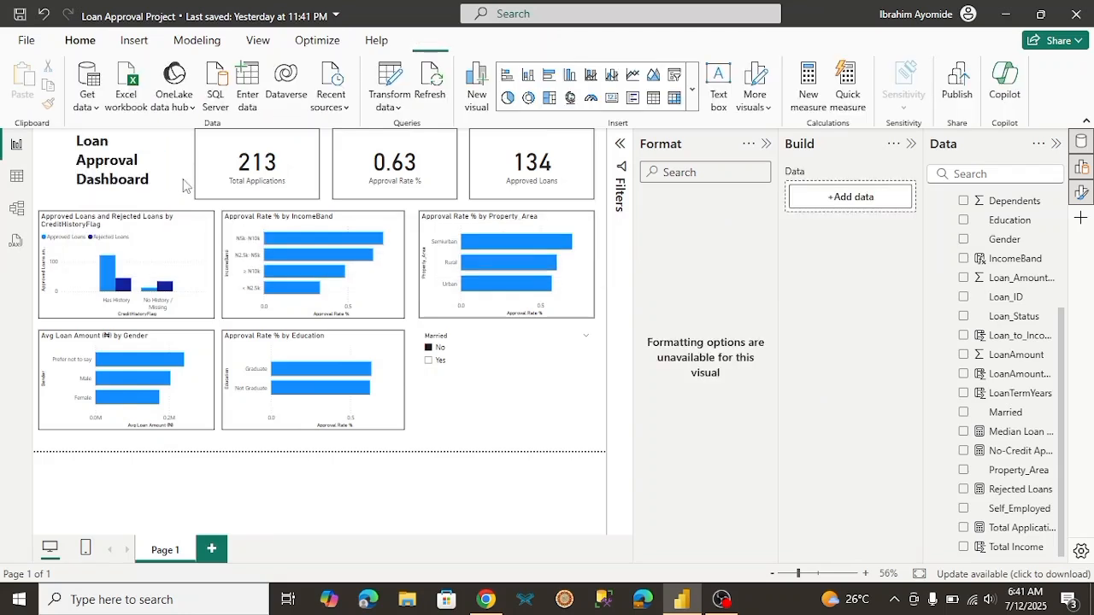
Step: Widen the title text box toward the Total Applications card so the title fits on two lines
left_click(119, 157)
left_click_drag(161, 163, 185, 162)
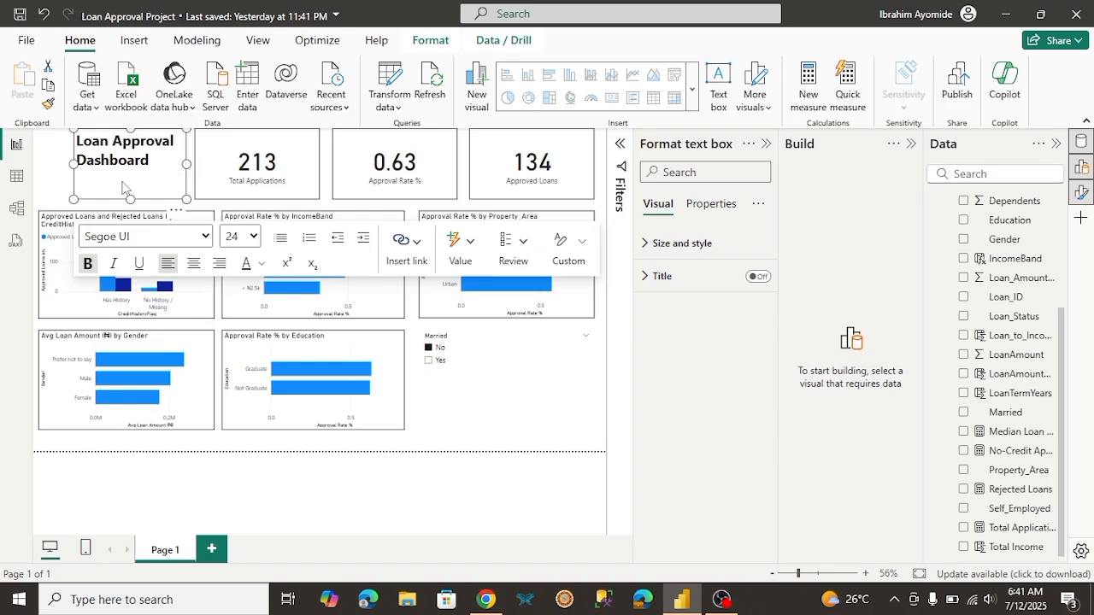
left_click(254, 444)
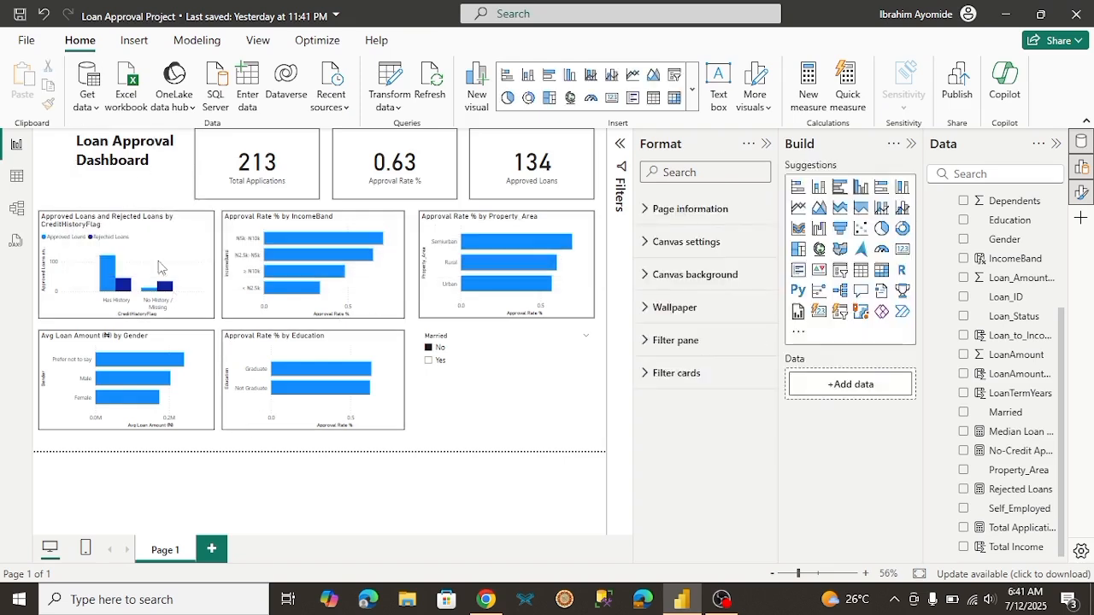
left_click(98, 179)
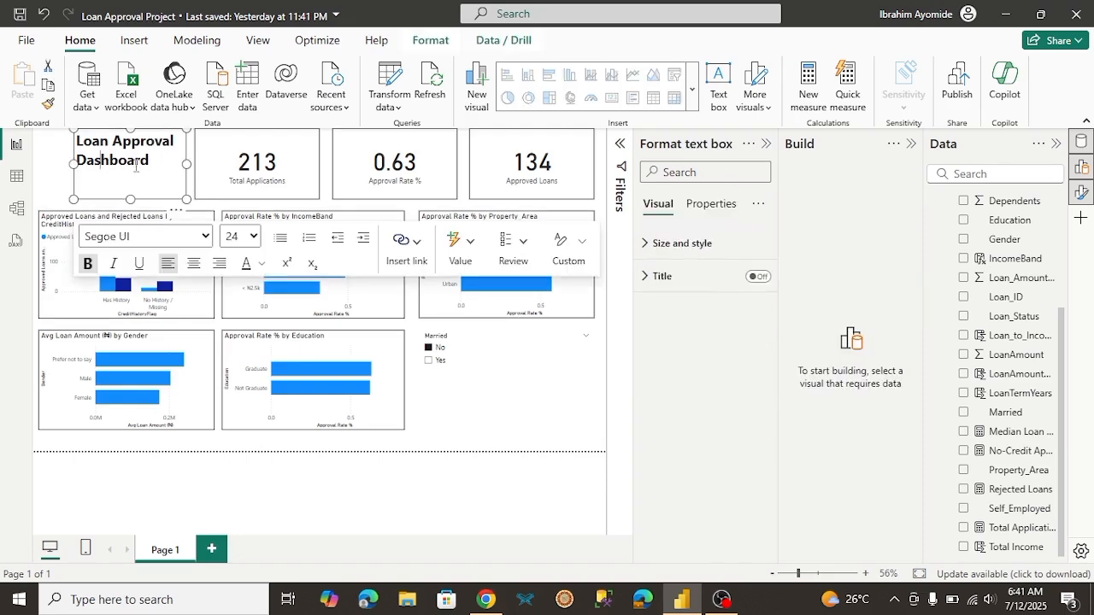
Step: Shrink the three KPI cards from their lower-left sides to equal heights and similar widths, leaving more room beside the dashboard title
left_click(220, 180)
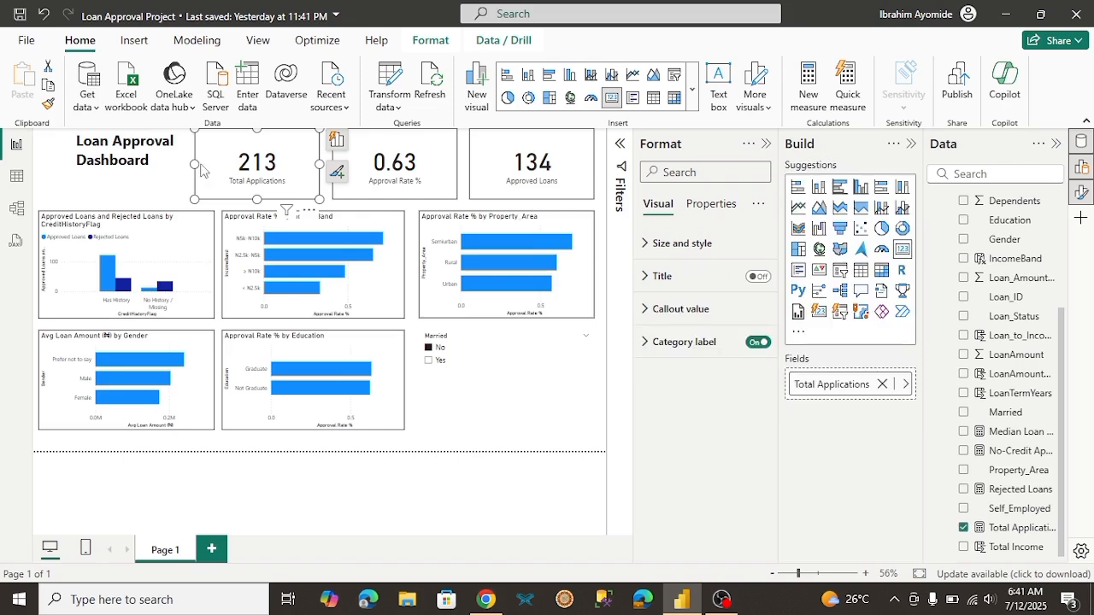
left_click_drag(200, 194, 237, 195)
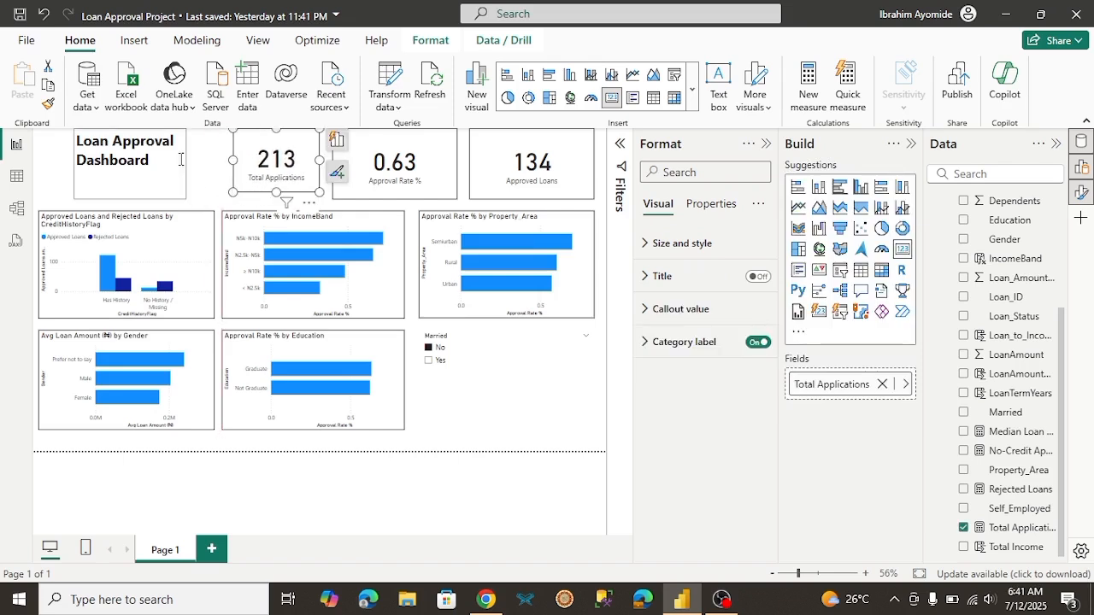
left_click(380, 193)
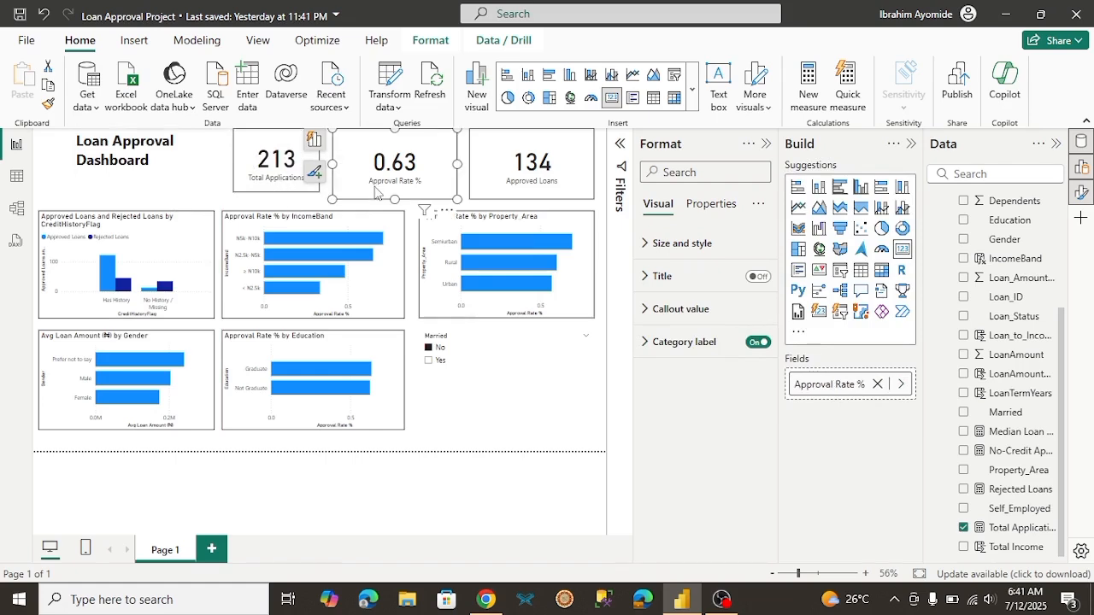
mouse_move(331, 199)
left_mouse_down()
mouse_move(355, 195)
mouse_move(344, 196)
left_mouse_up()
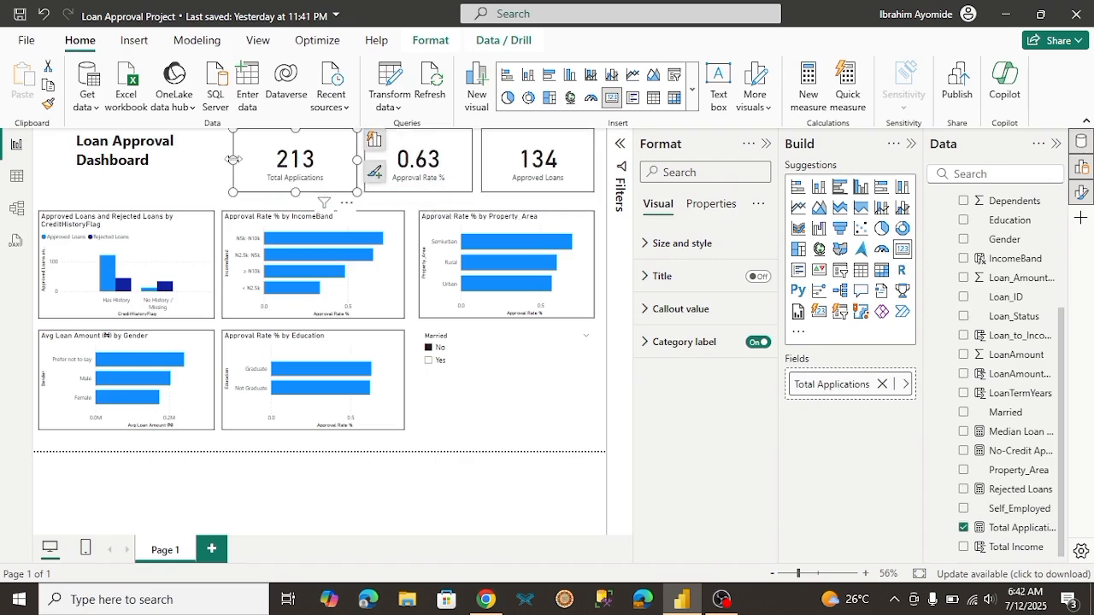
left_click_drag(233, 159, 249, 159)
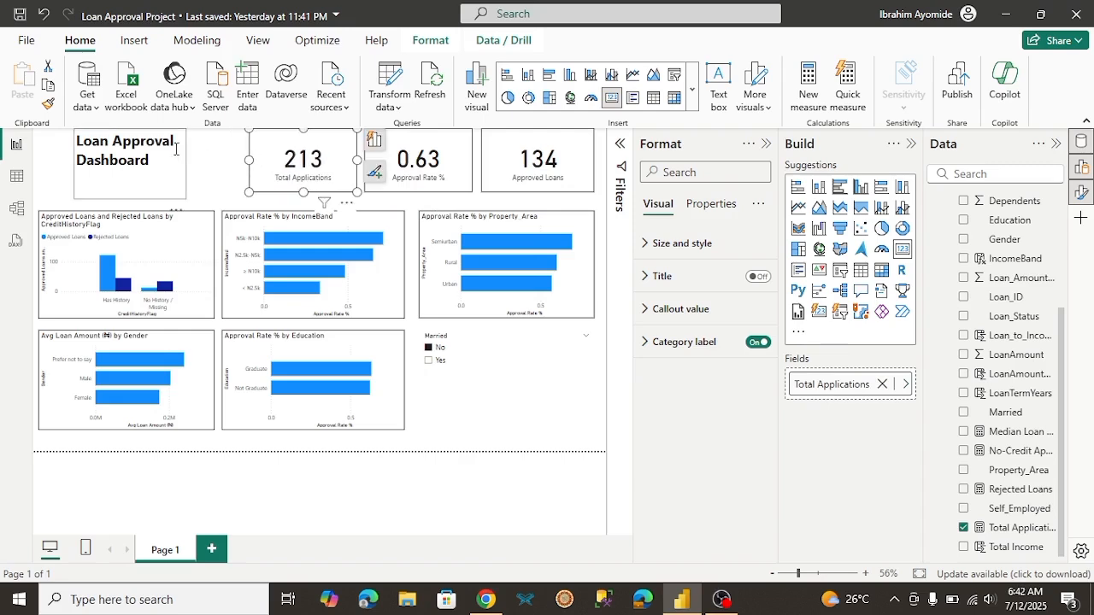
Step: Extend the title text box toward the Total Applications card and pull in its left edge, leaving space for a logo
left_click(172, 152)
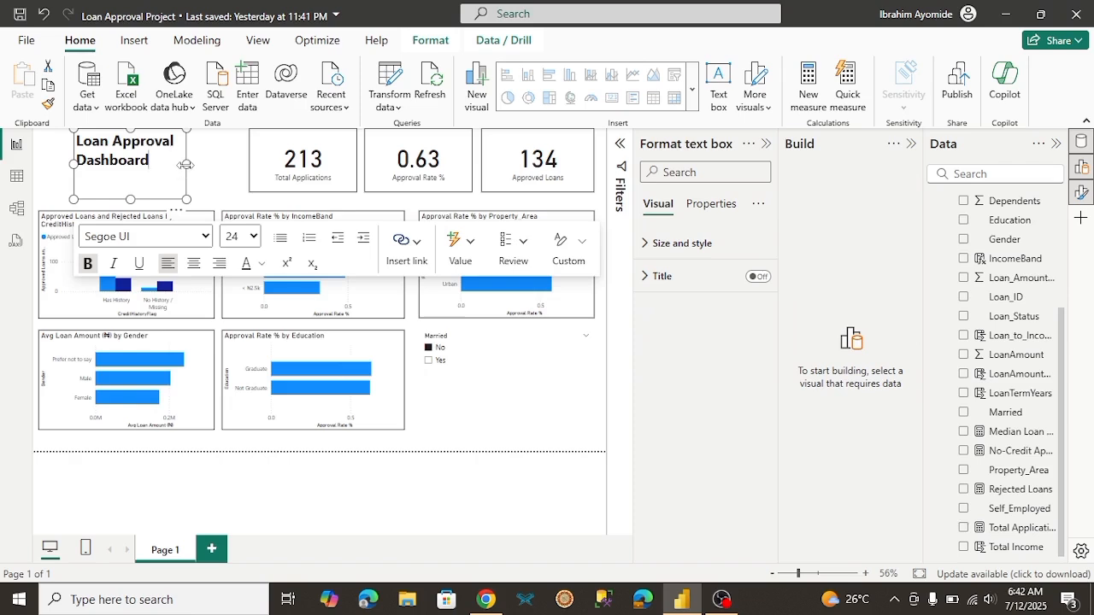
left_click_drag(186, 165, 243, 165)
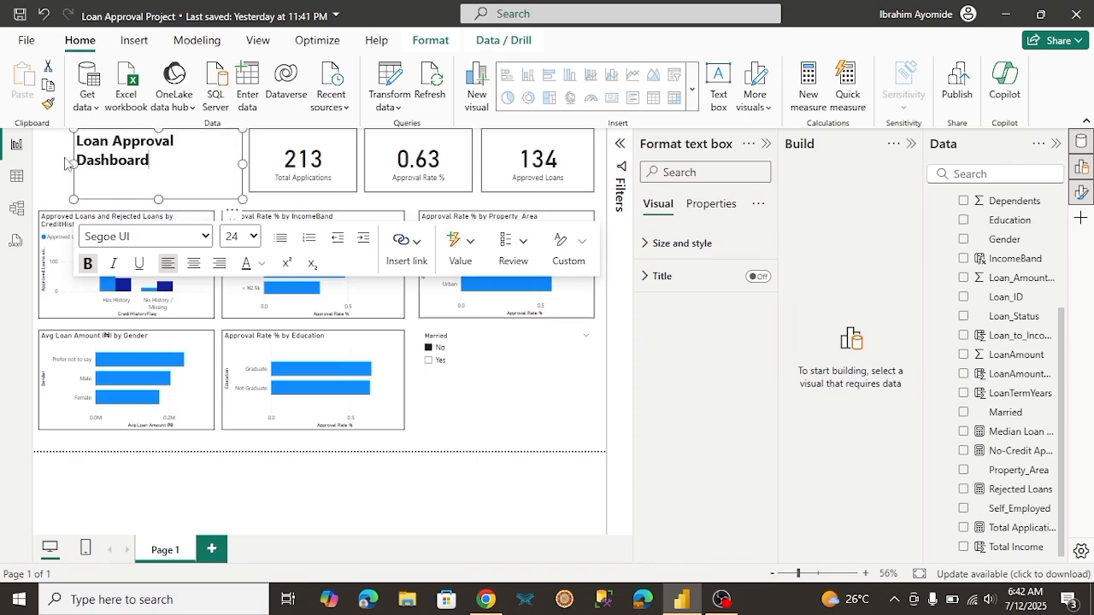
left_click_drag(71, 163, 121, 164)
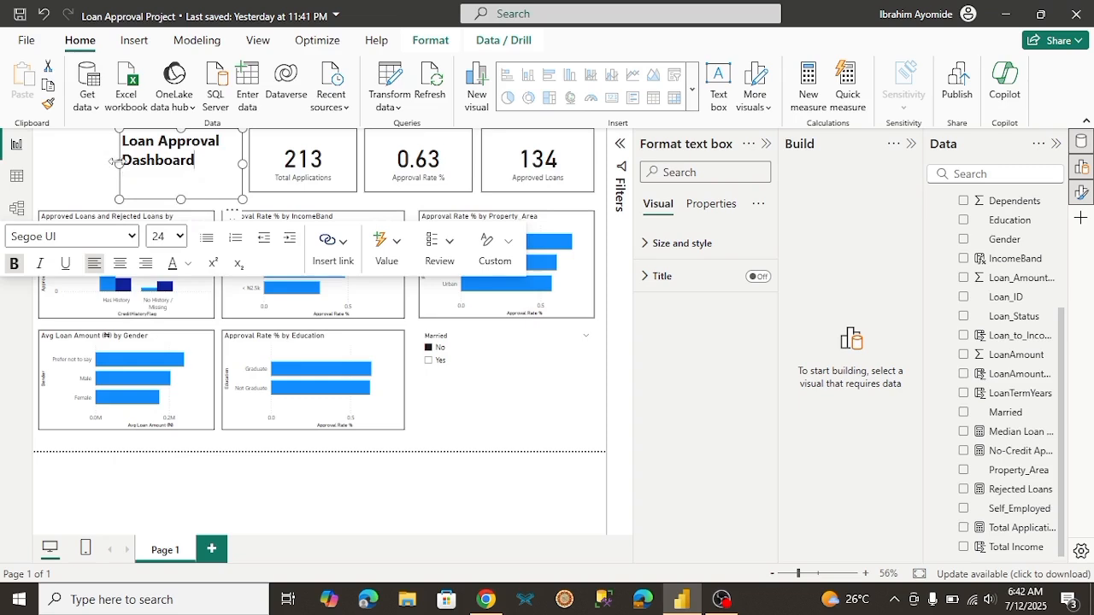
left_click_drag(114, 163, 105, 163)
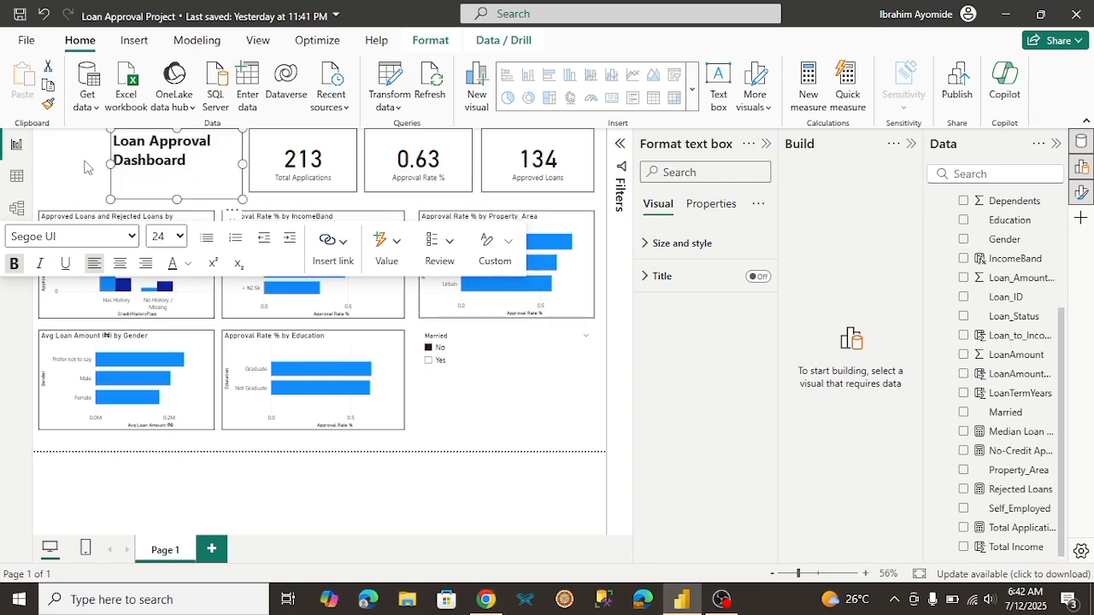
left_click(83, 166)
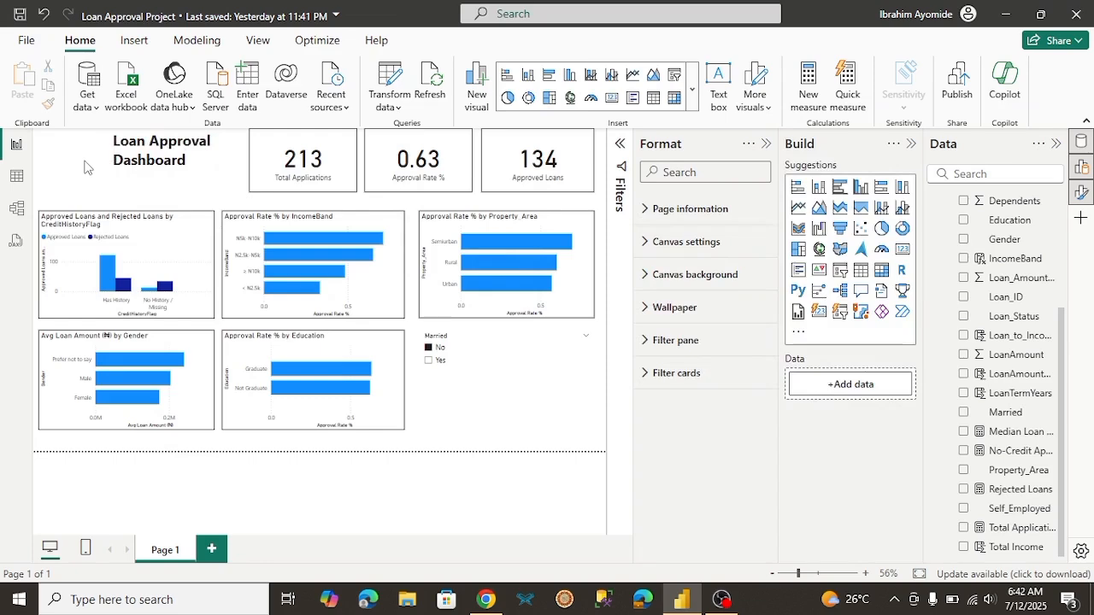
Step: Switch to the project's Google Drive folder in Chrome and download ZedBank Logo.png
left_click(132, 41)
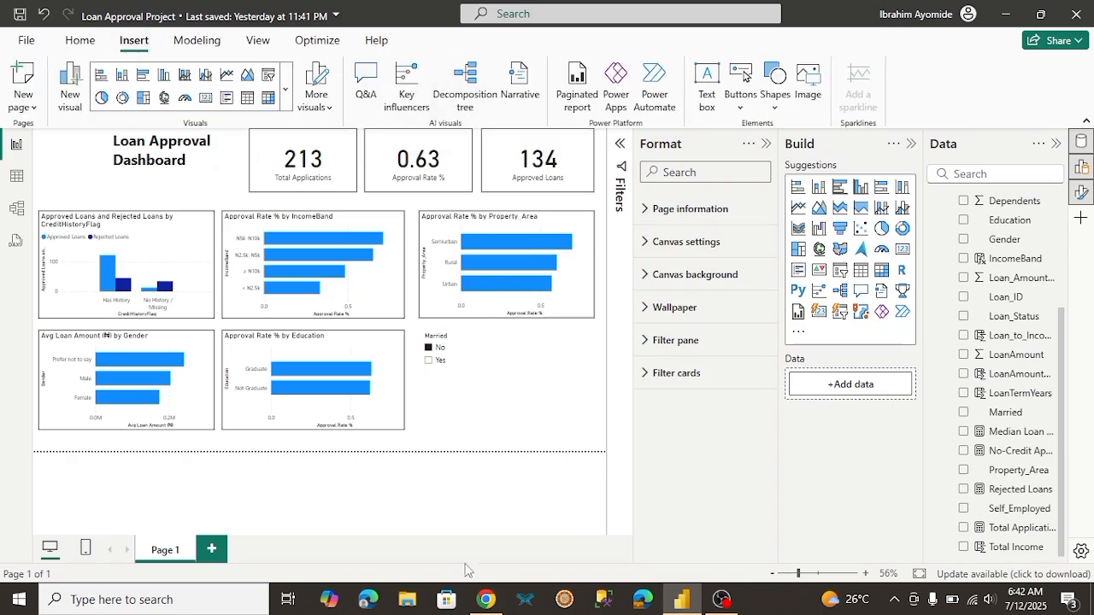
left_click(485, 600)
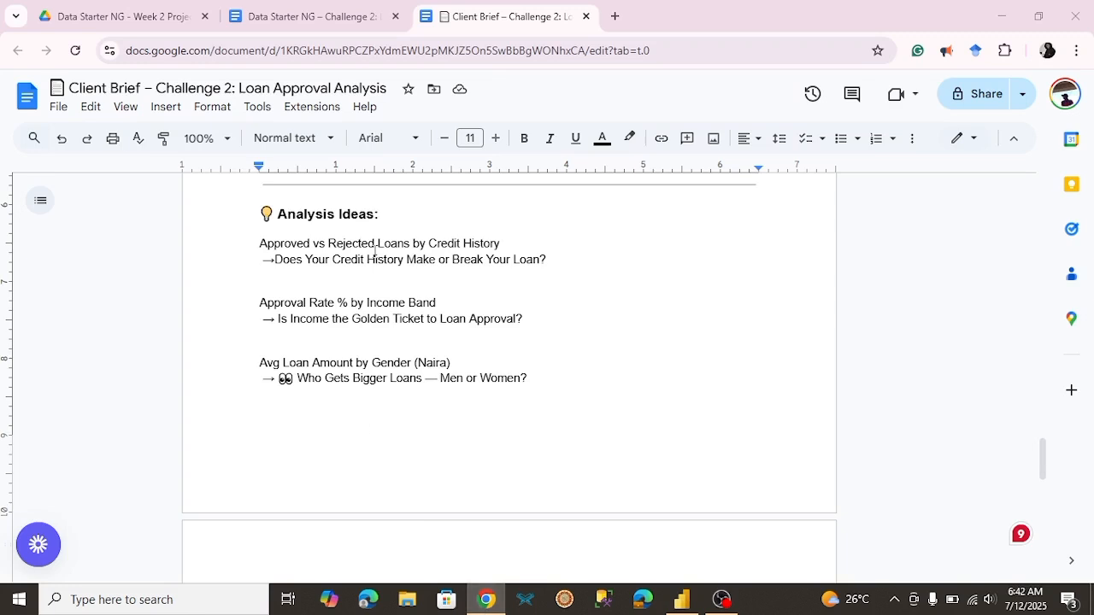
left_click(142, 22)
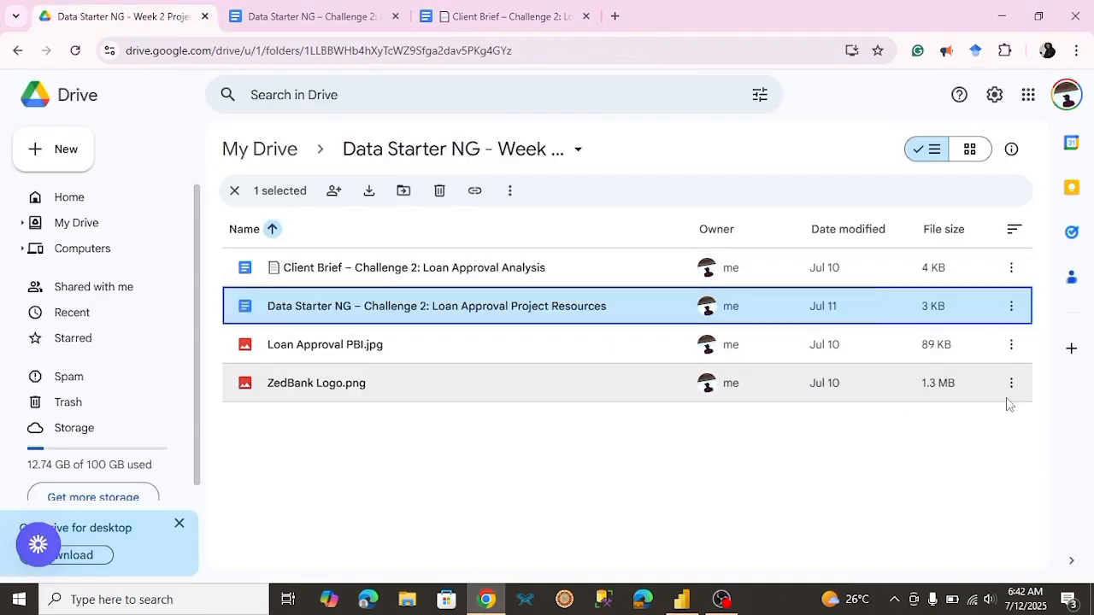
left_click(1011, 396)
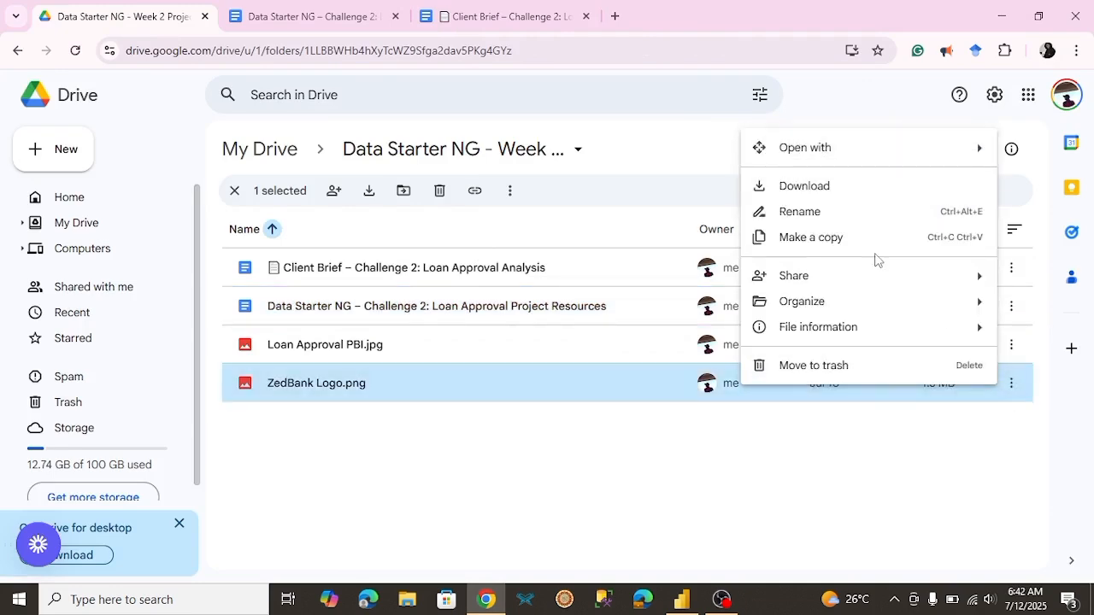
left_click(805, 188)
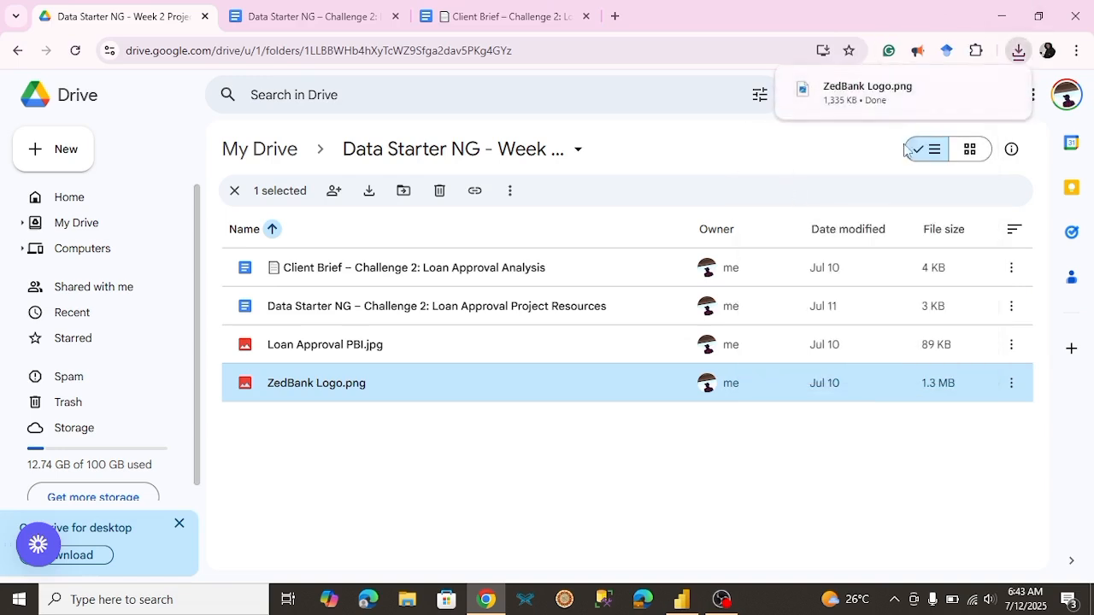
Step: Return to Power BI, insert the ZedBank Logo image from Downloads, and shrink it to fit beside the dashboard title
left_click(690, 605)
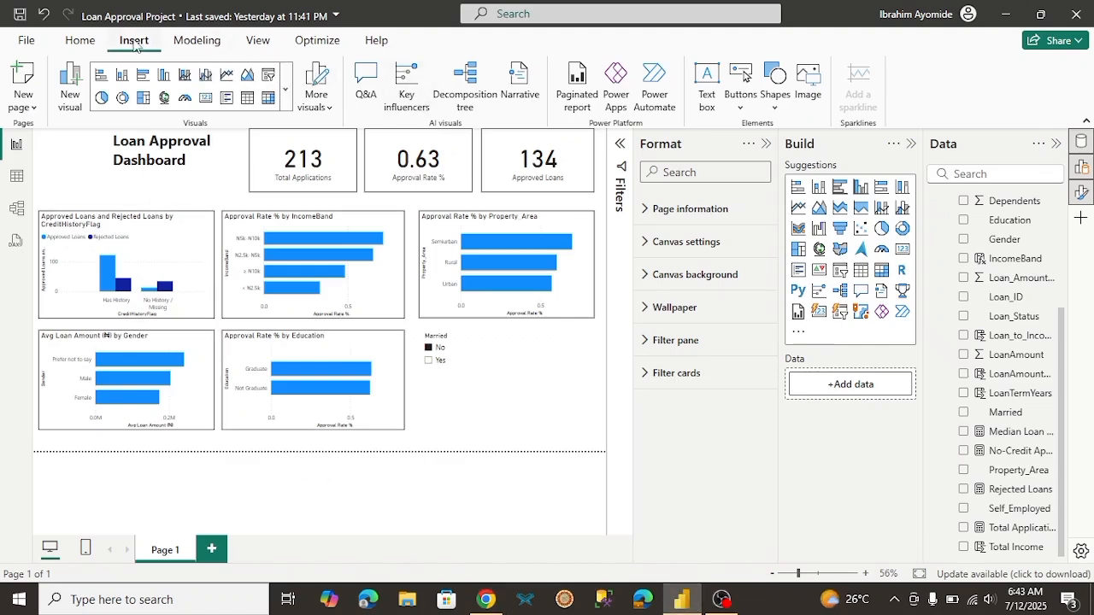
left_click(810, 96)
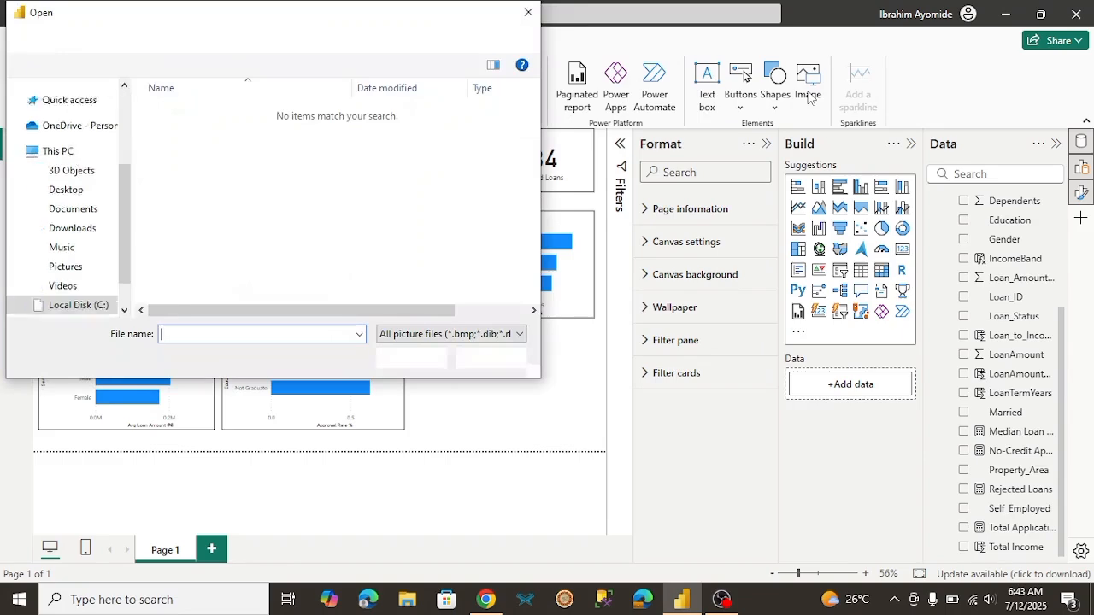
left_click(77, 234)
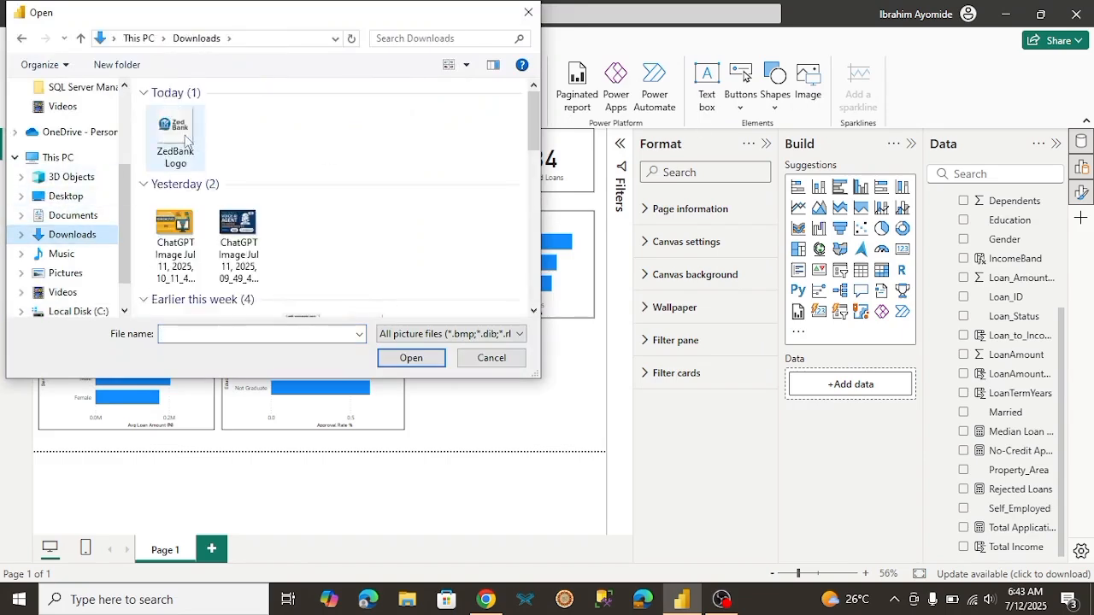
double_click(187, 142)
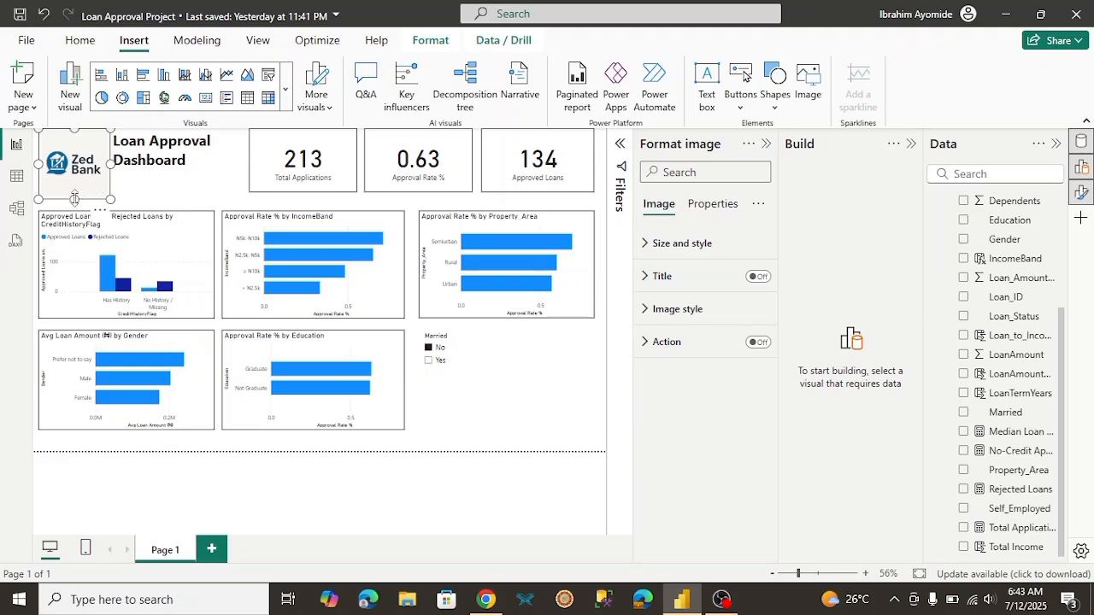
left_click_drag(74, 199, 82, 169)
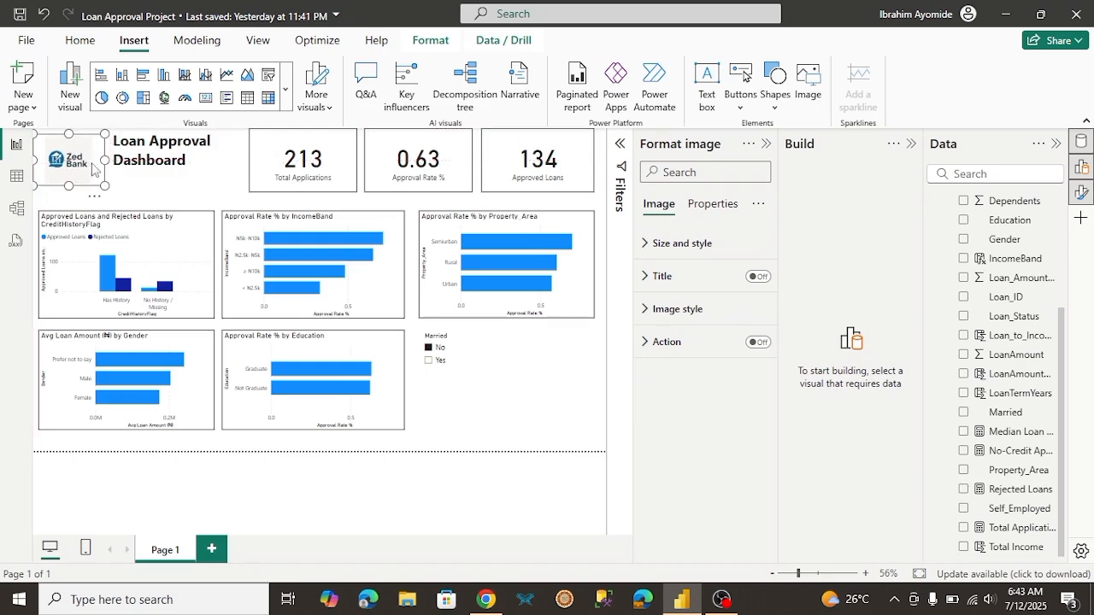
left_click(150, 205)
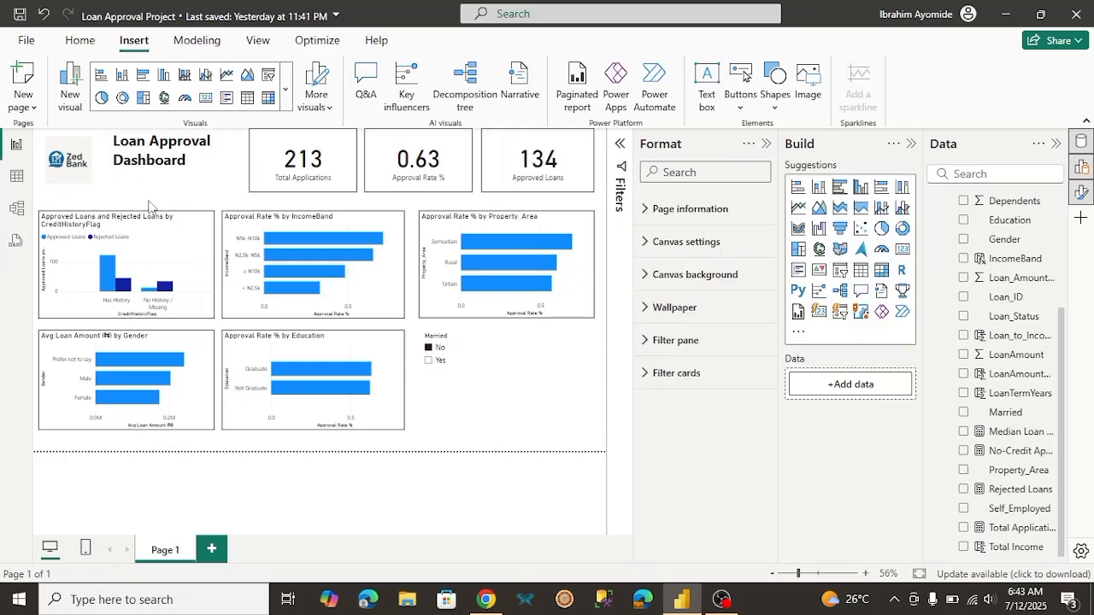
Step: Lower the top edge of the title text box so the title lines up with the logo
left_click(182, 165)
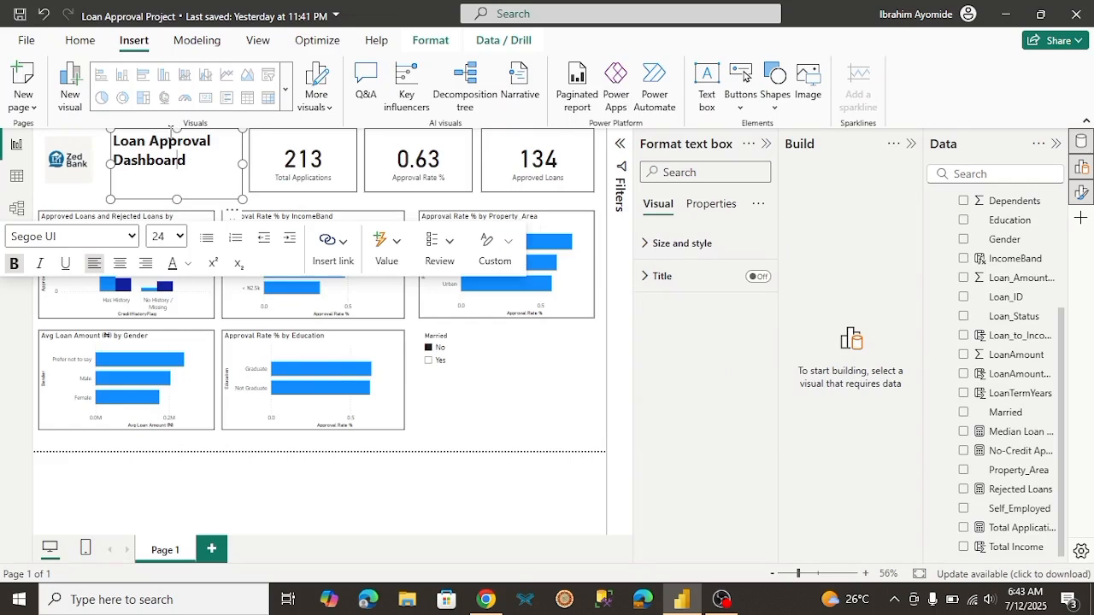
left_click_drag(176, 127, 177, 142)
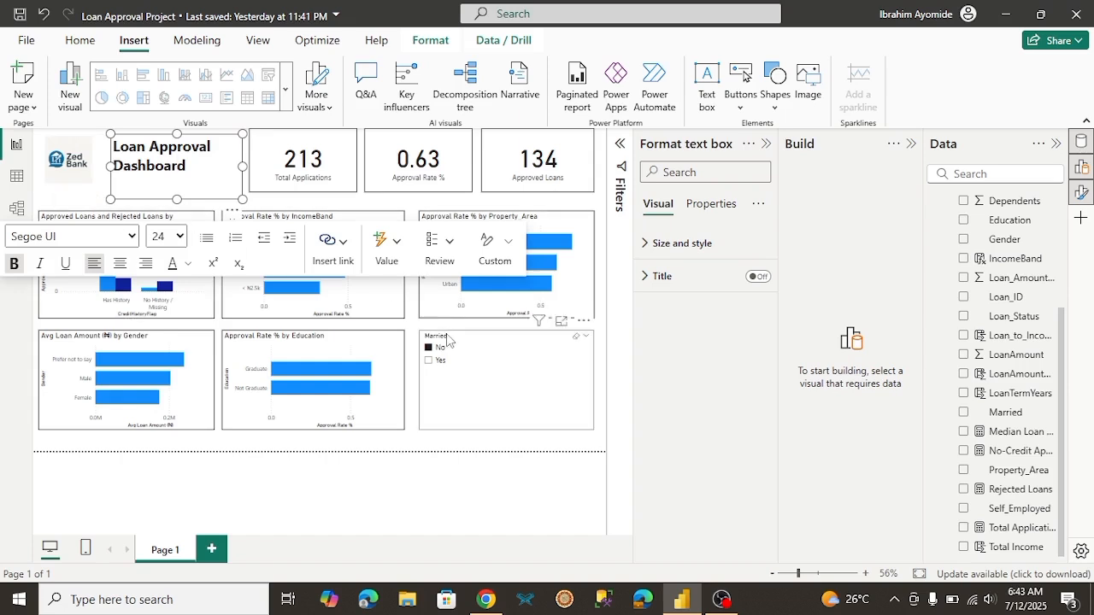
left_click(530, 499)
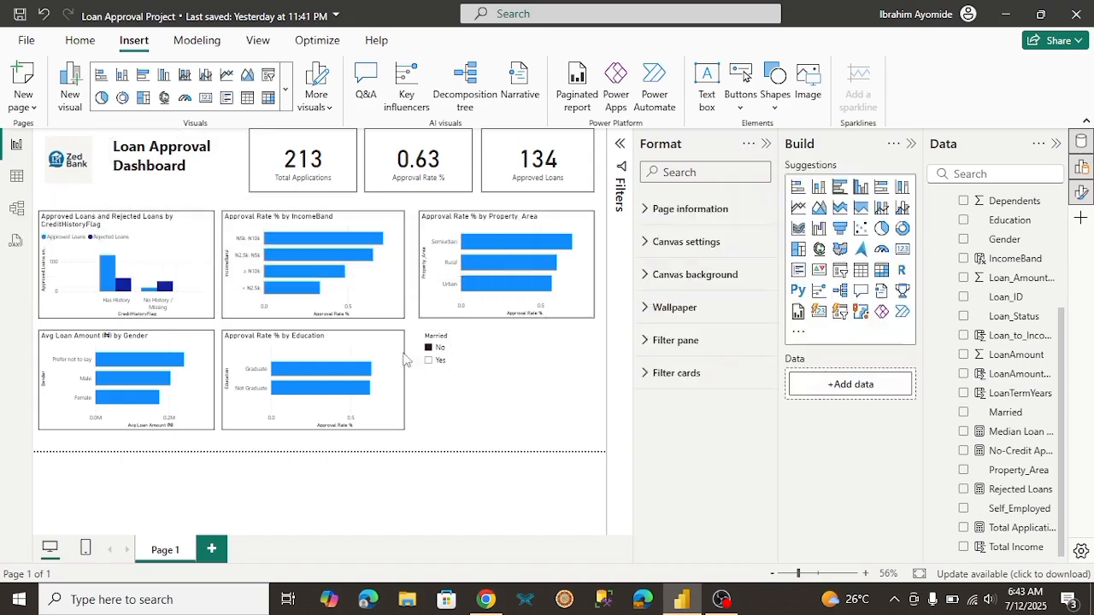
Step: Enable an action on the ZedBank logo with the type Back, and collapse the Format pane
left_click(88, 176)
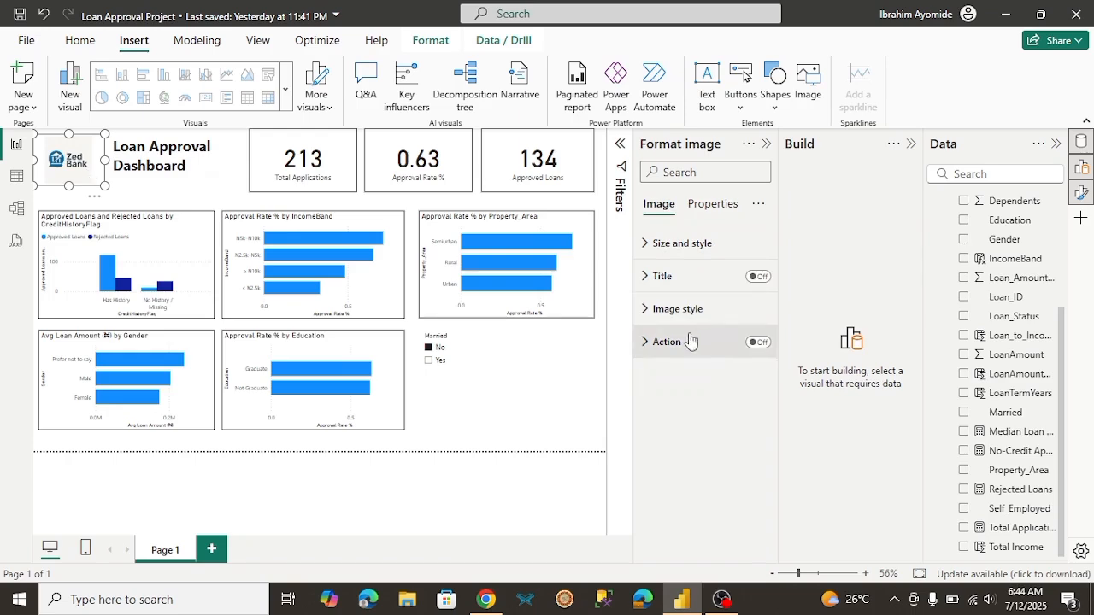
left_click(758, 343)
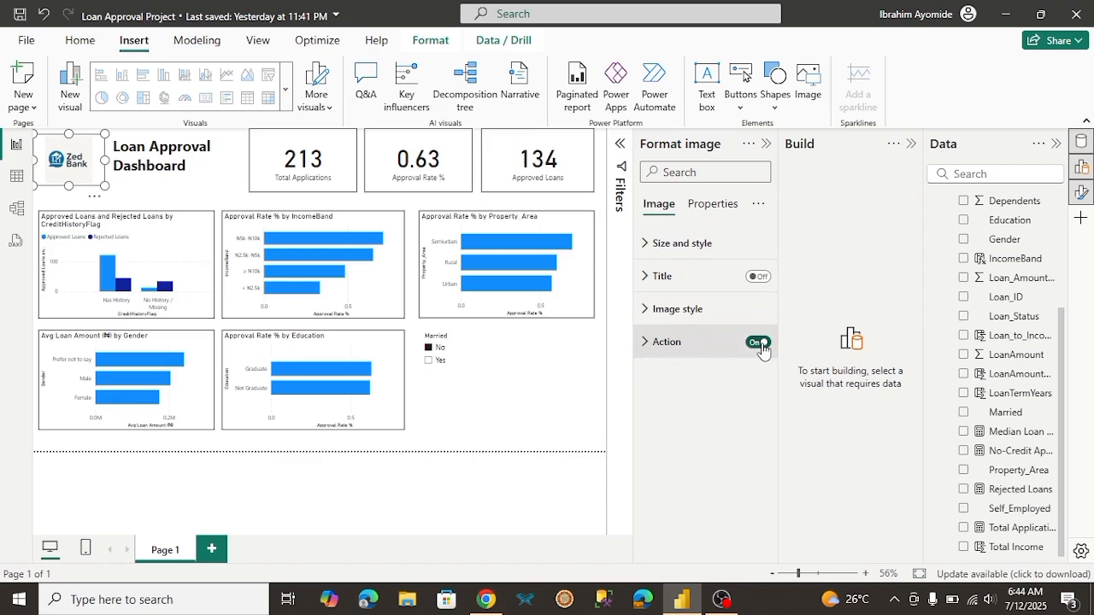
left_click(699, 345)
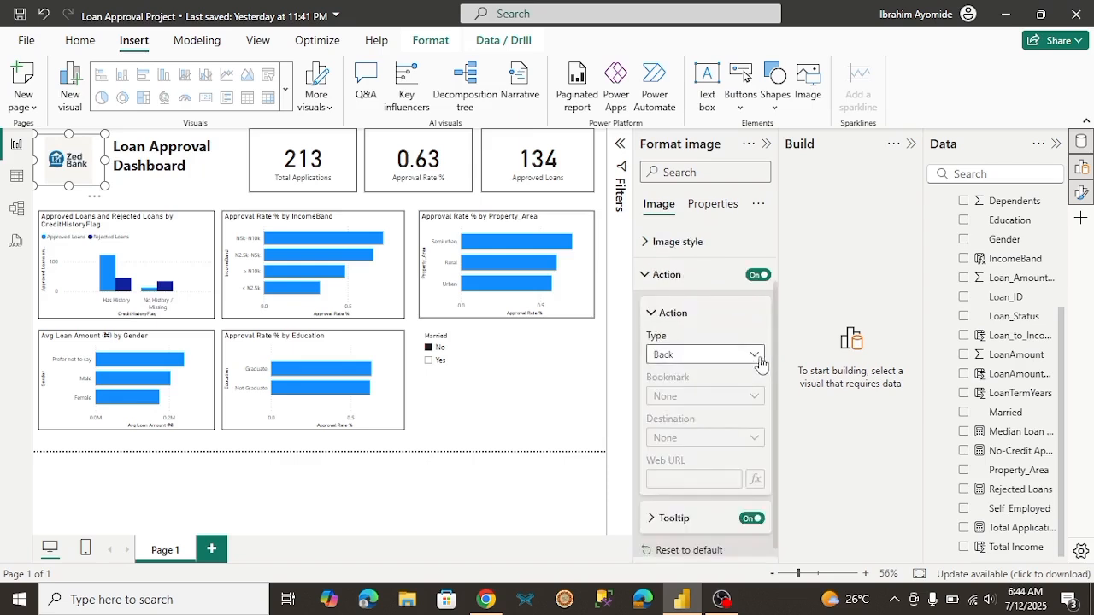
left_click(754, 357)
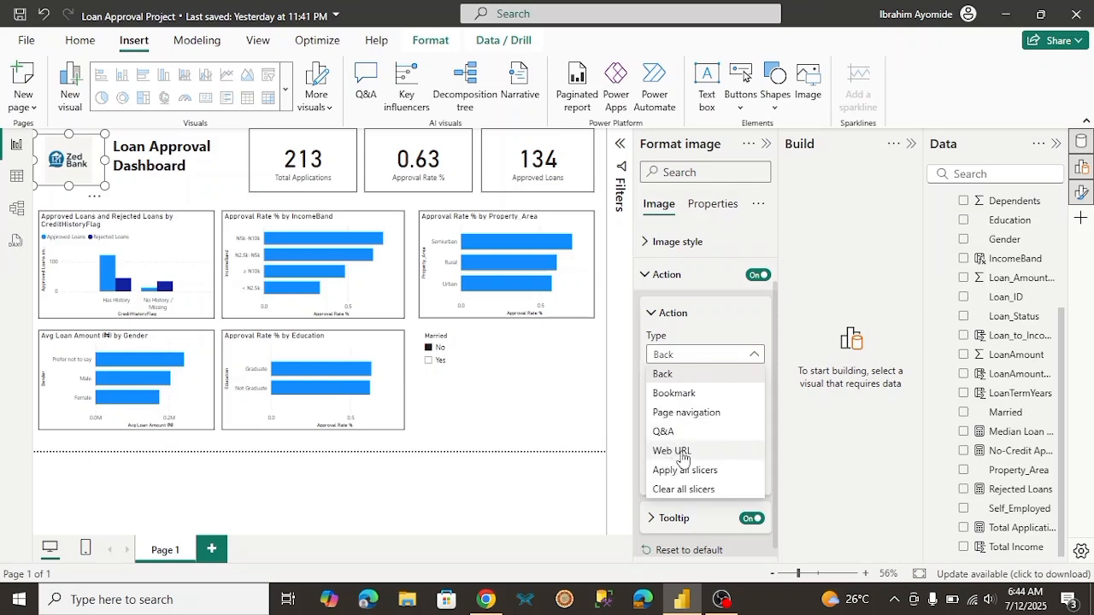
left_click(673, 376)
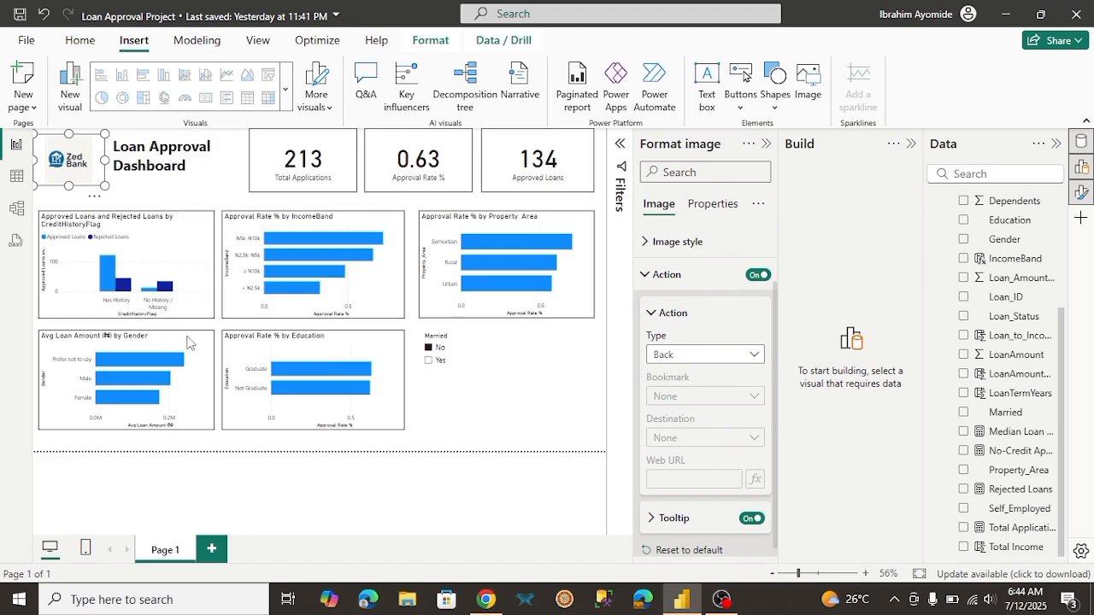
left_click(765, 147)
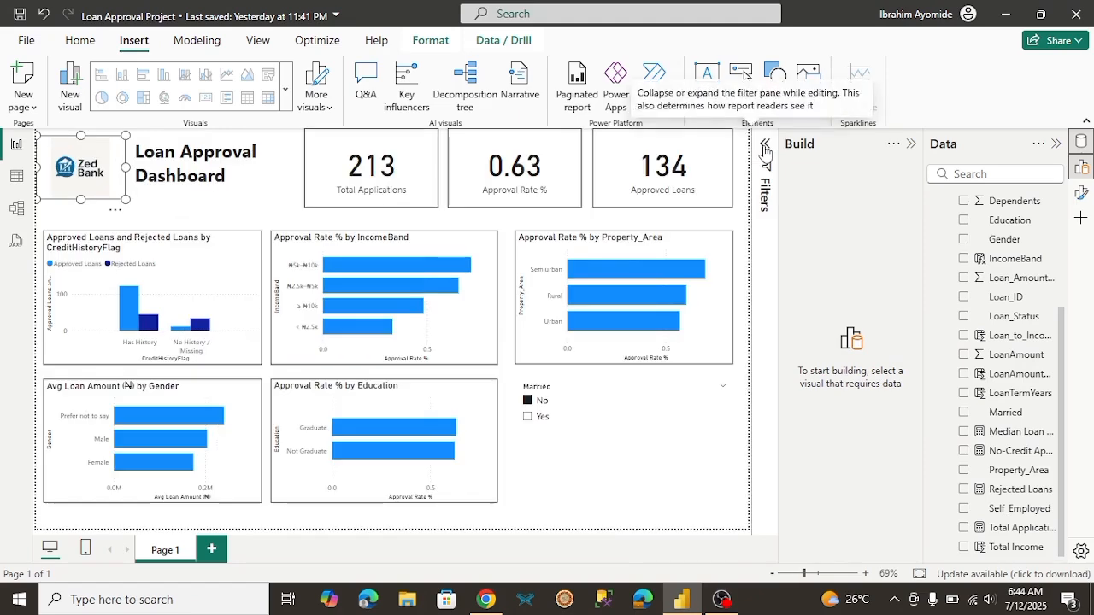
Step: Filter the Married slicer to Yes and turn on its visual border
left_click(574, 416)
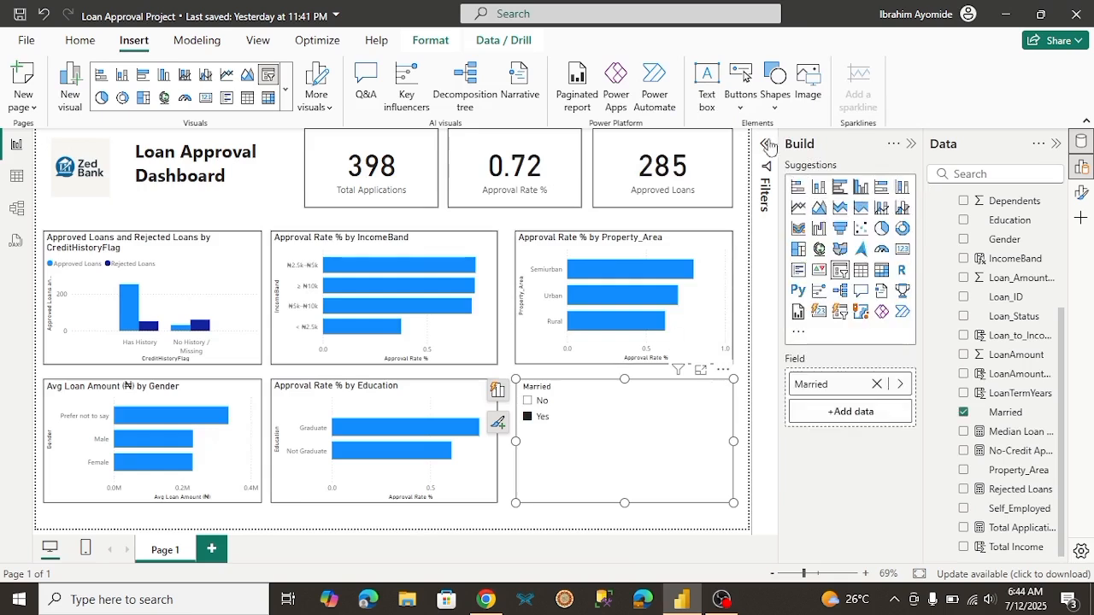
left_click(1083, 194)
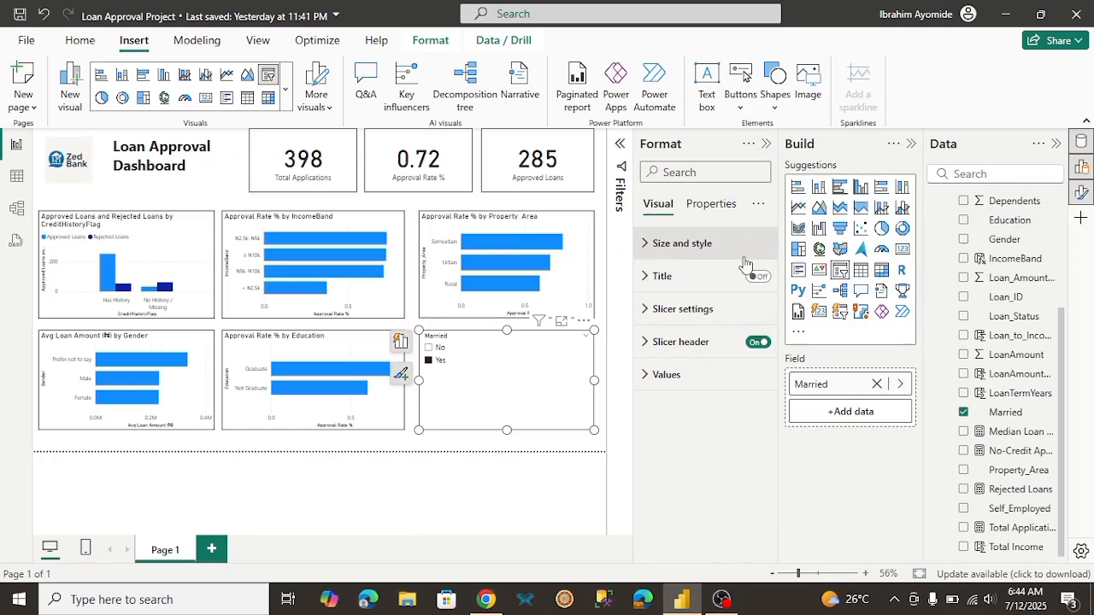
left_click(657, 246)
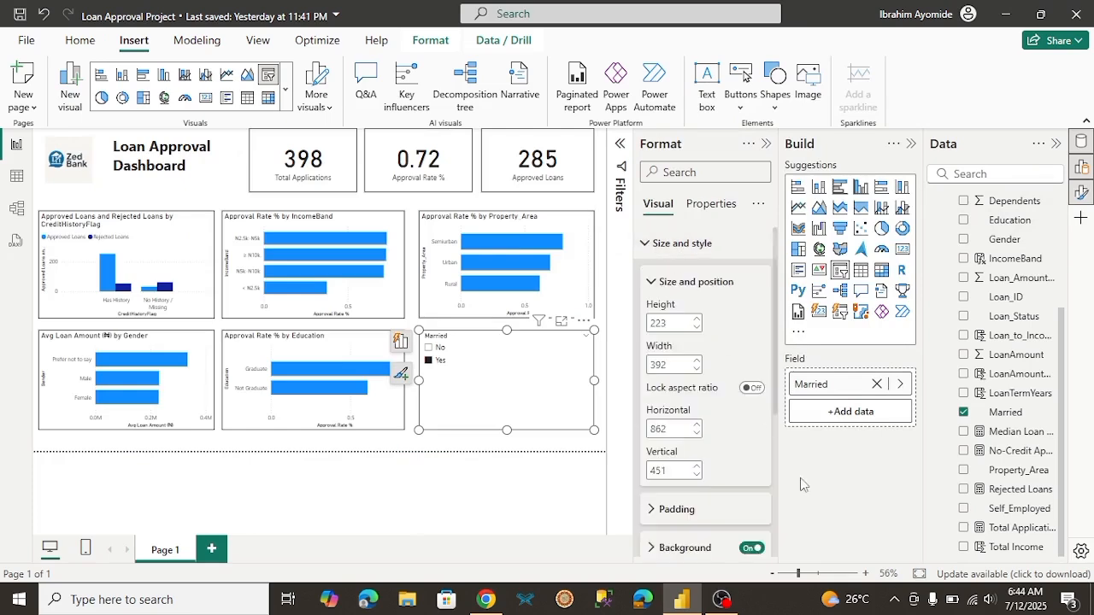
scroll(765, 453, "down", 3)
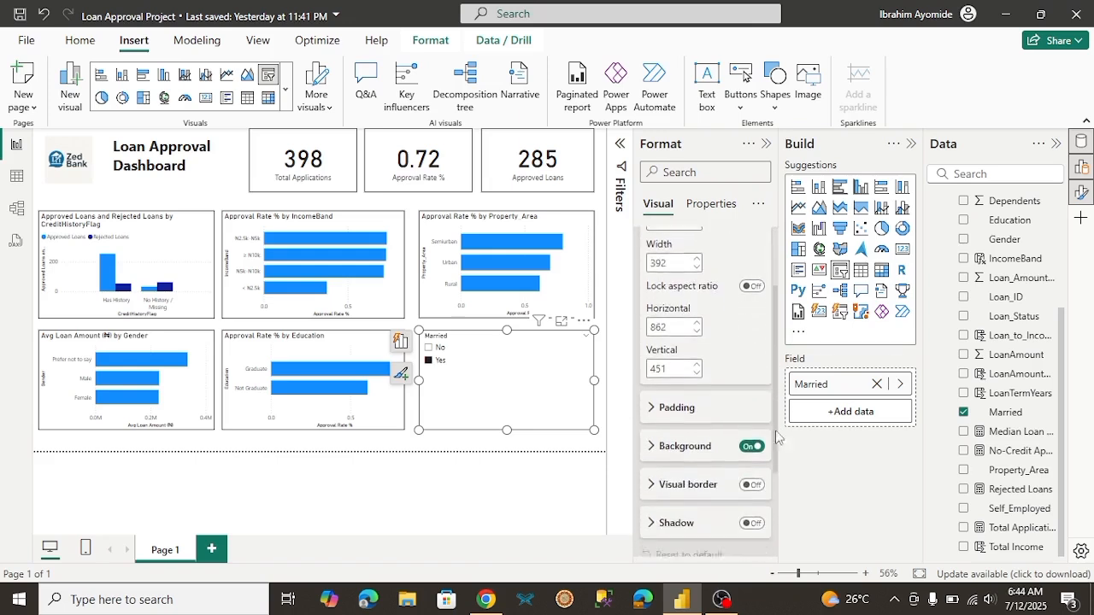
left_click(752, 440)
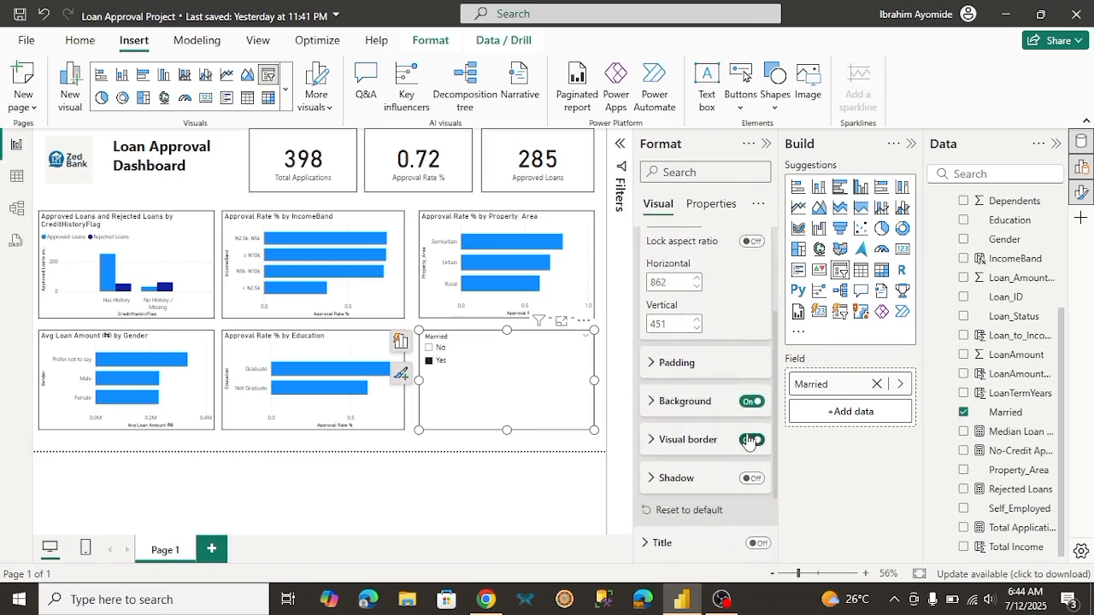
Step: Switch to Chrome to view the Loan Approval PBI.jpg reference and the Client Brief's question-style visual titles, and return to Power BI
left_click(442, 444)
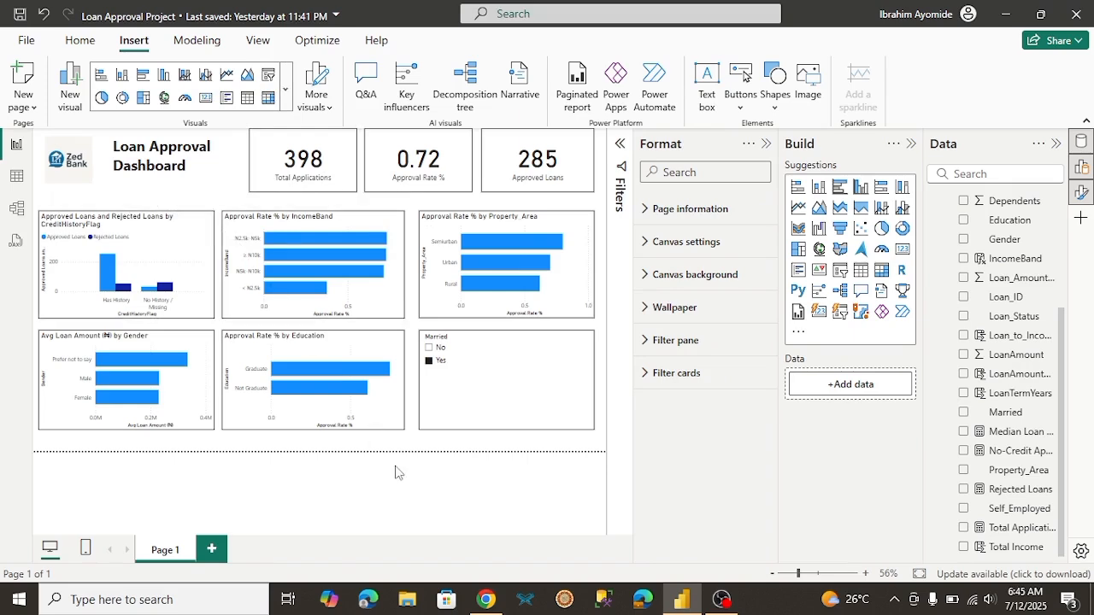
left_click(484, 599)
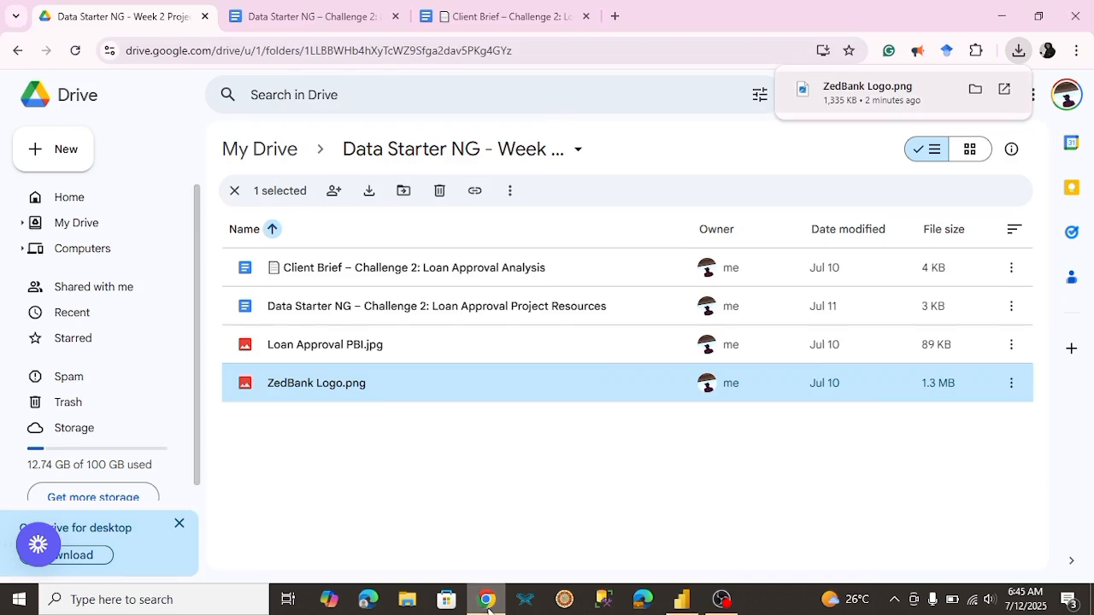
double_click(337, 346)
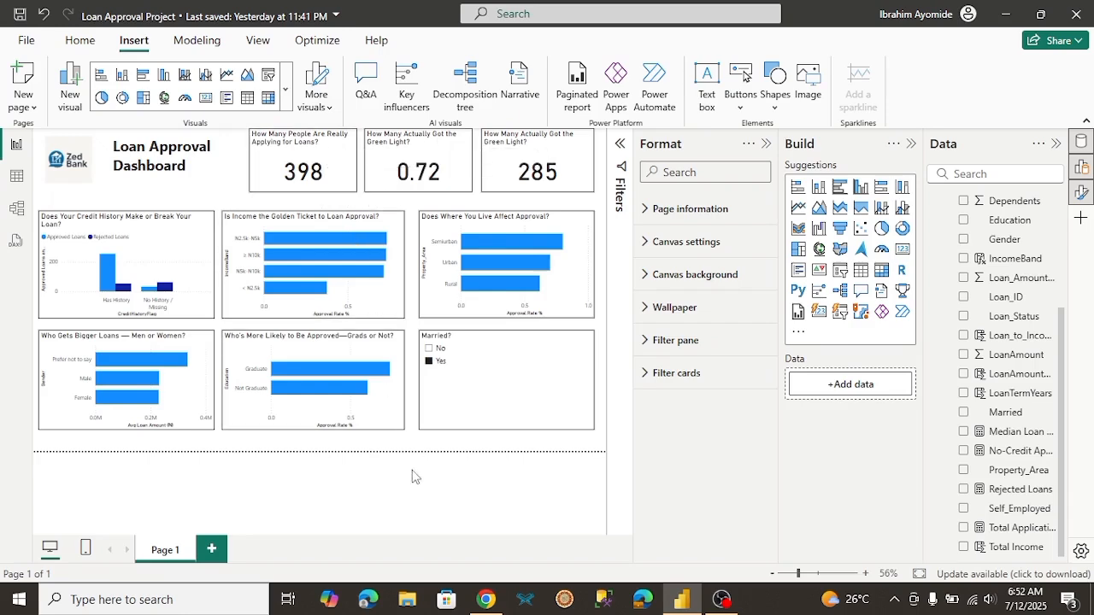
left_click(485, 599)
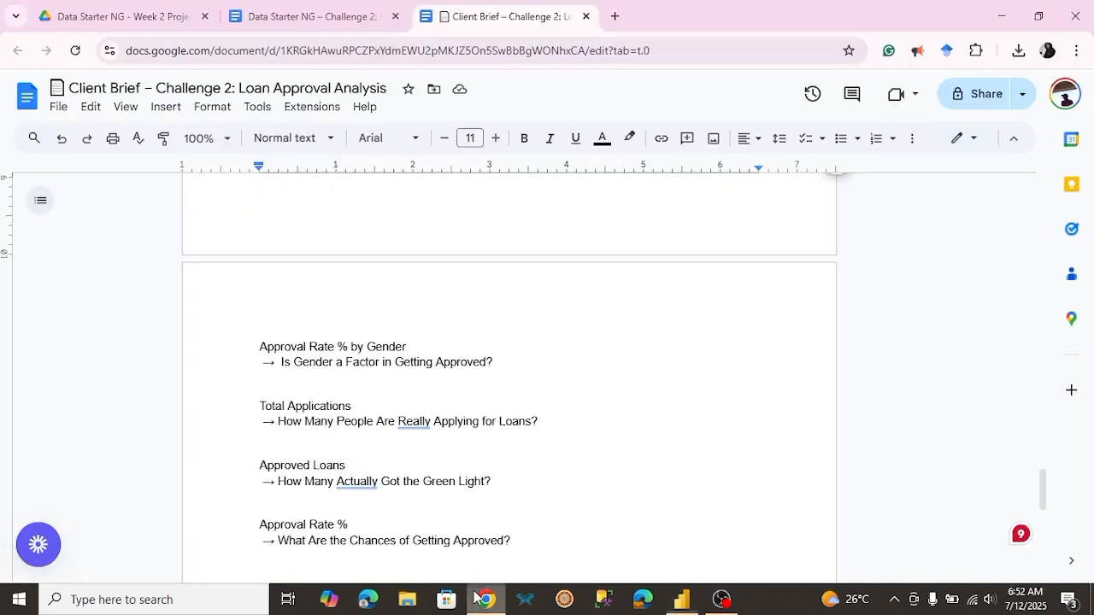
left_click(680, 611)
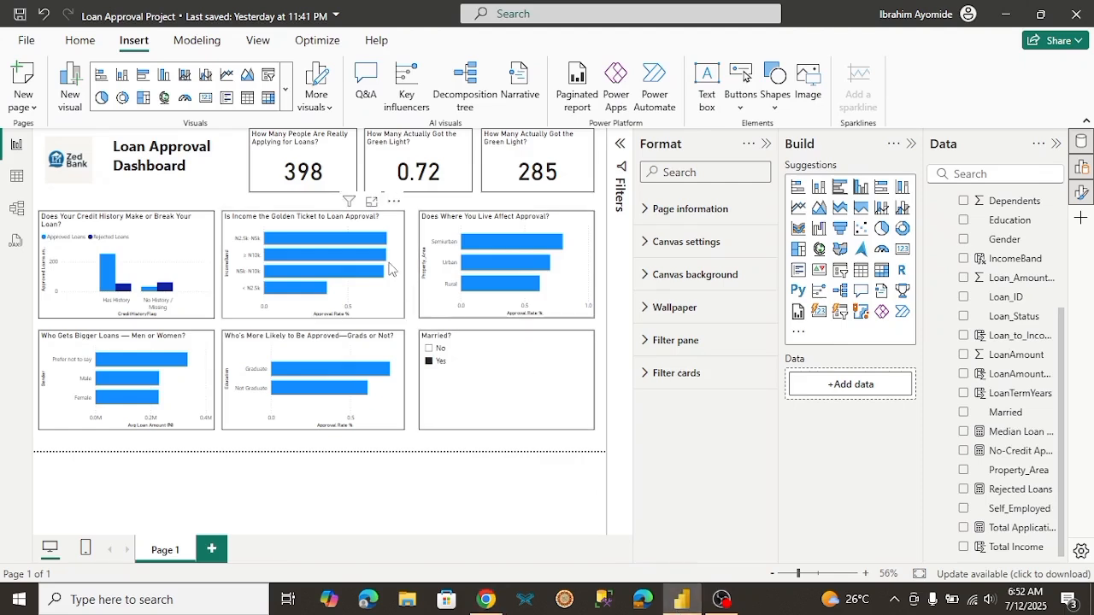
Step: On the Total Applications card, turn the title off and back on, and the category label on and back off
left_click(339, 174)
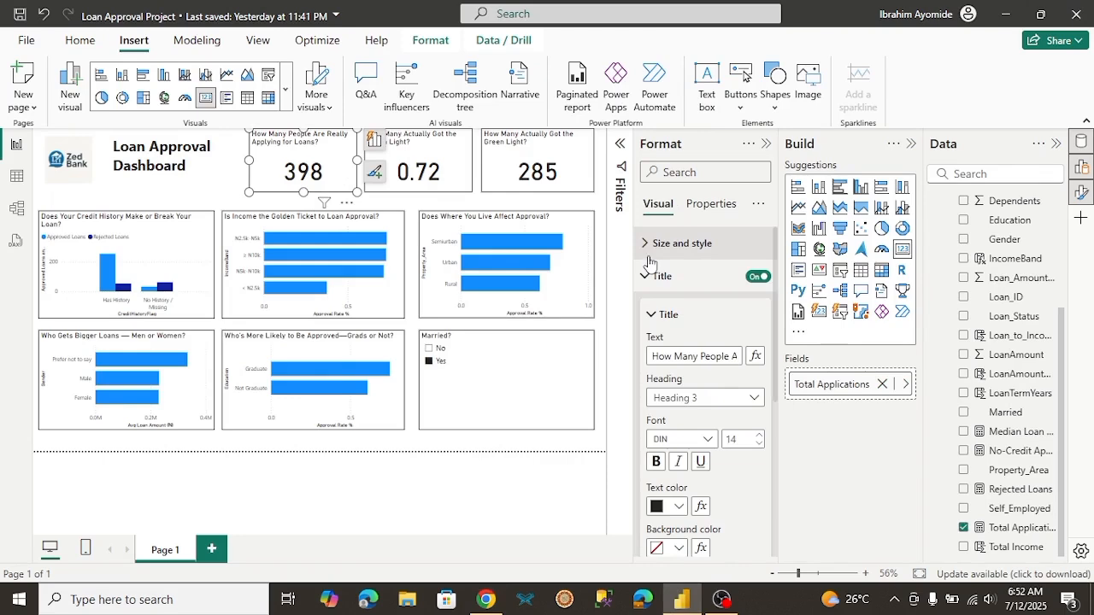
left_click(758, 279)
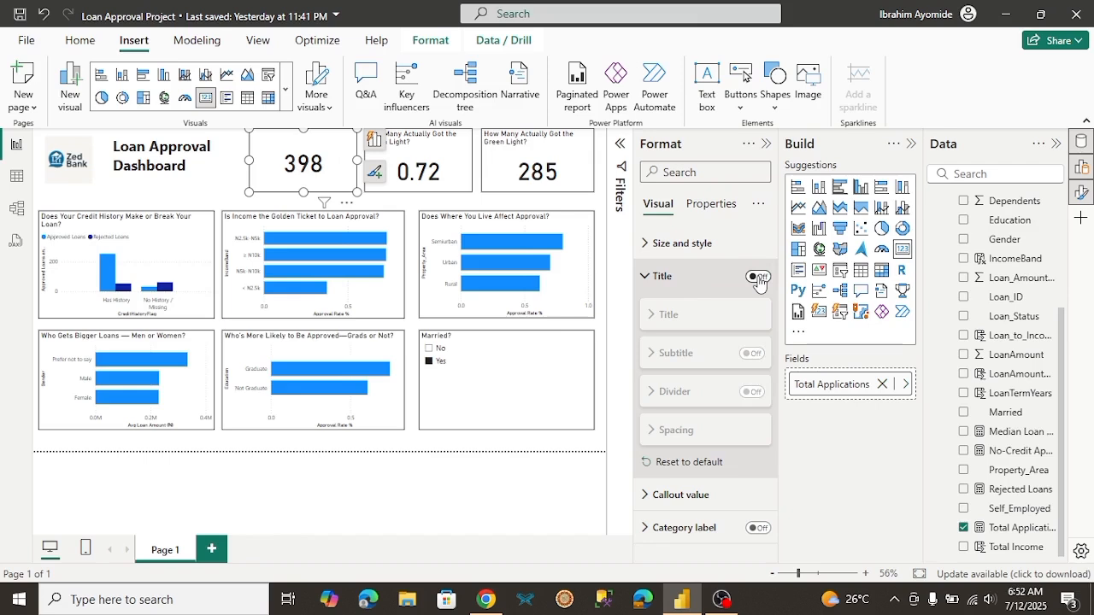
left_click(757, 278)
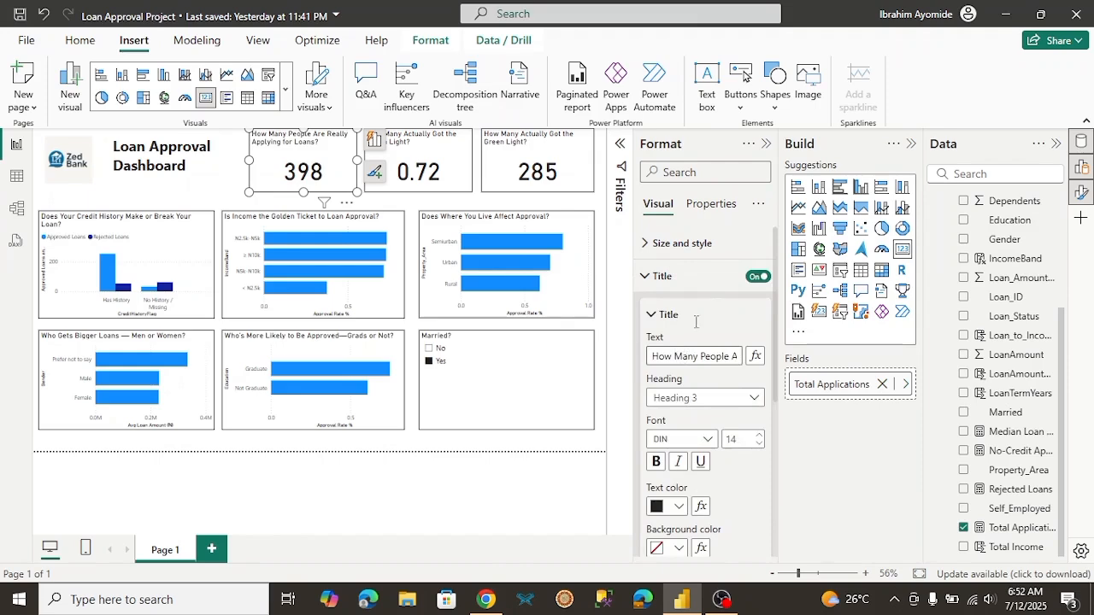
left_click(645, 282)
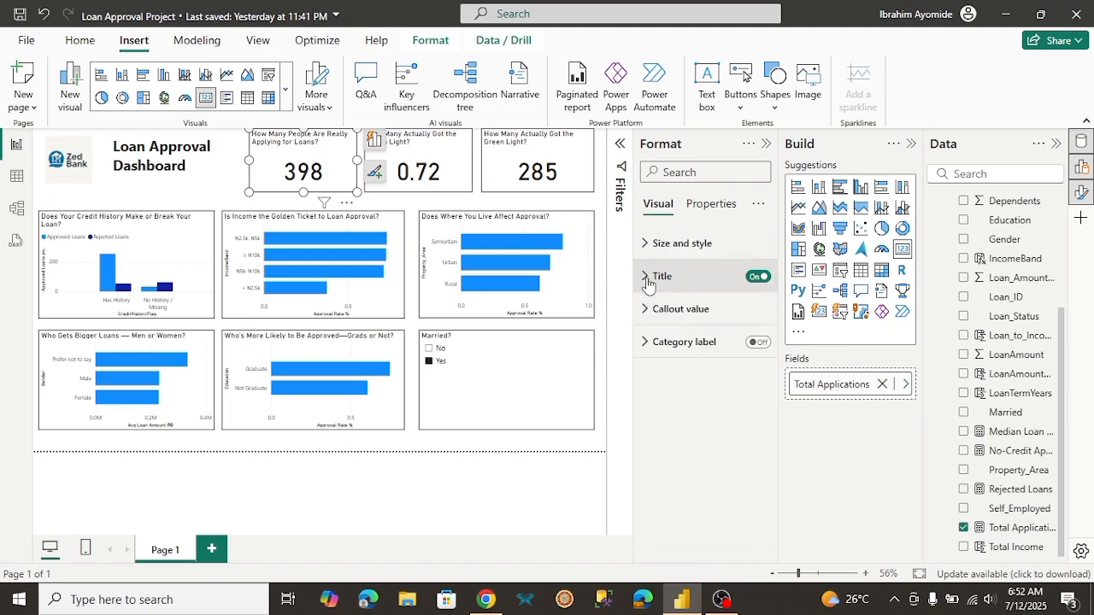
left_click(758, 343)
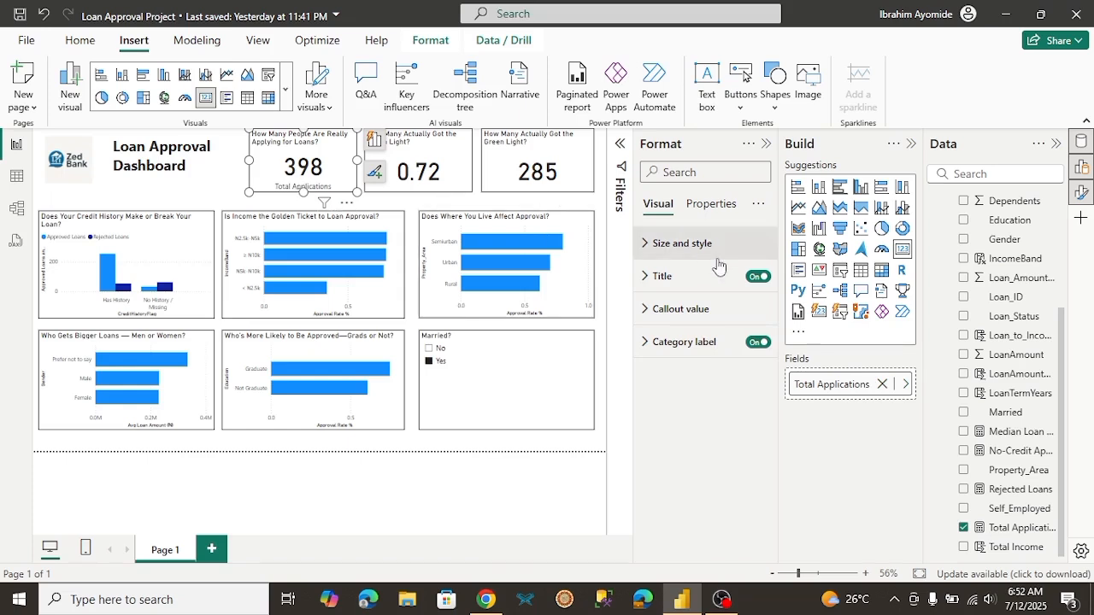
left_click(757, 343)
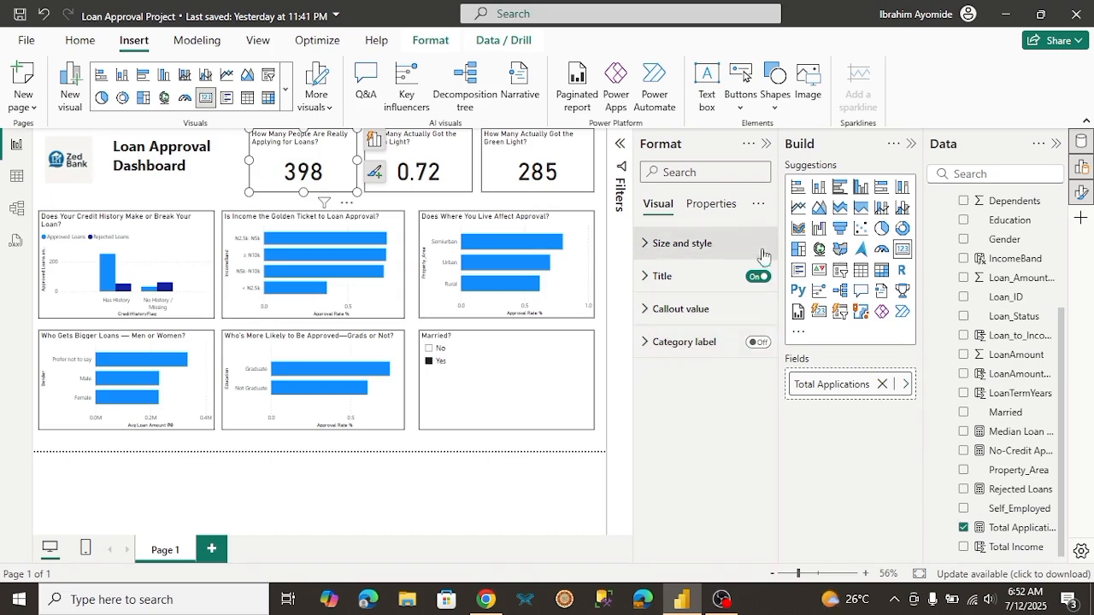
Step: Collapse the Format pane and apply the Accessible Tidal theme to the report
left_click(767, 146)
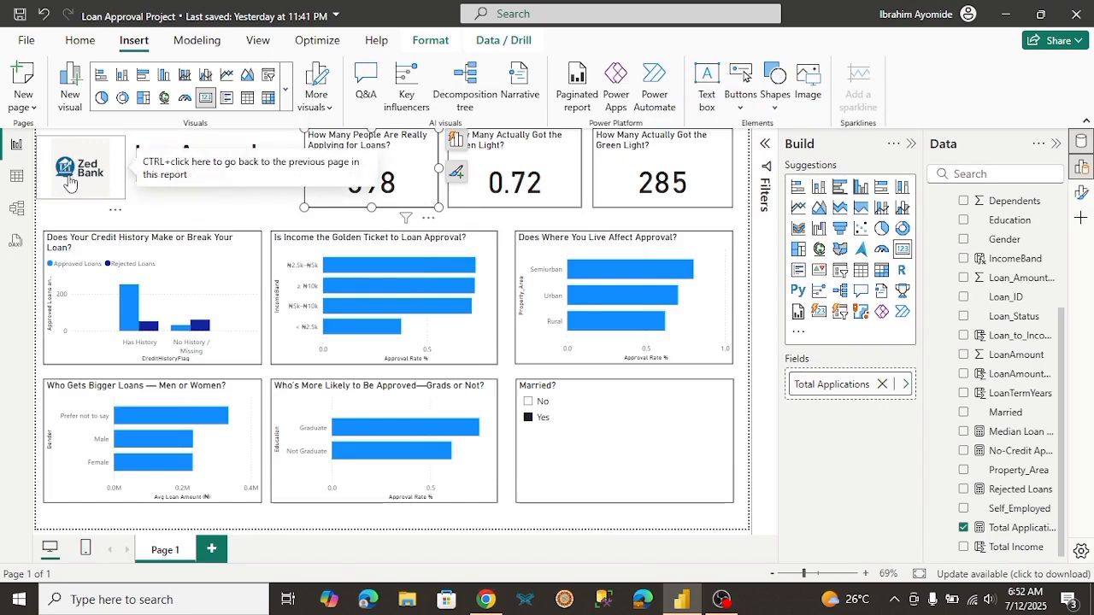
left_click(258, 43)
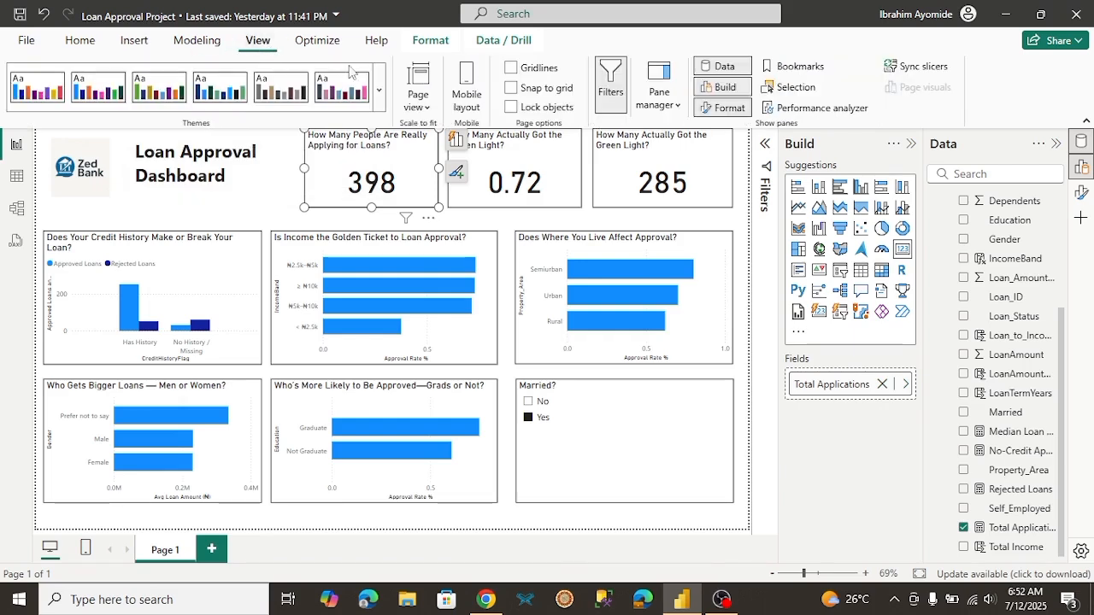
left_click(380, 85)
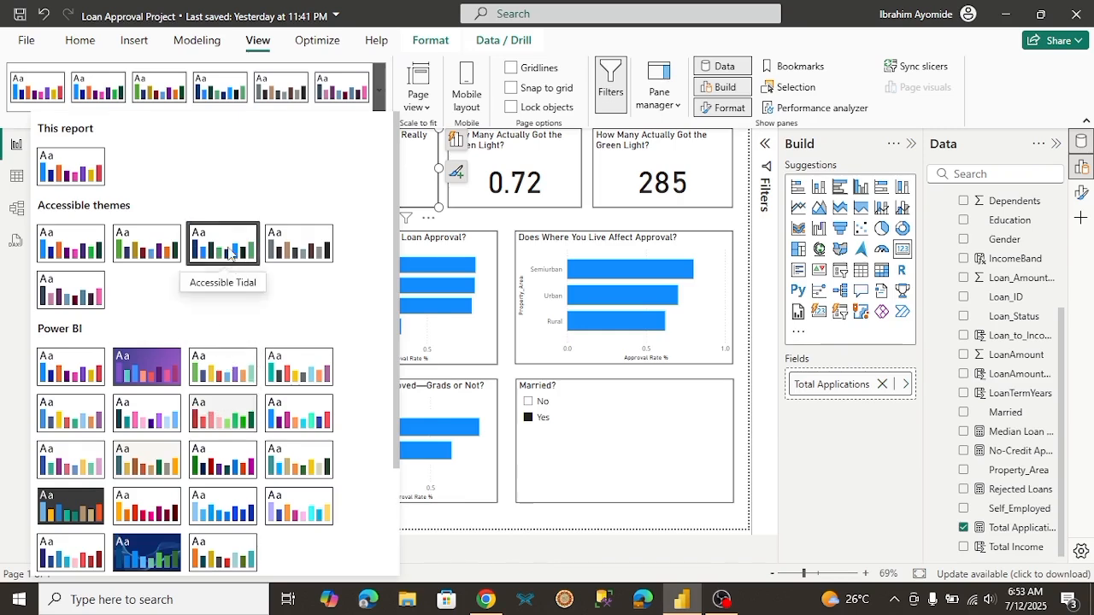
left_click(228, 255)
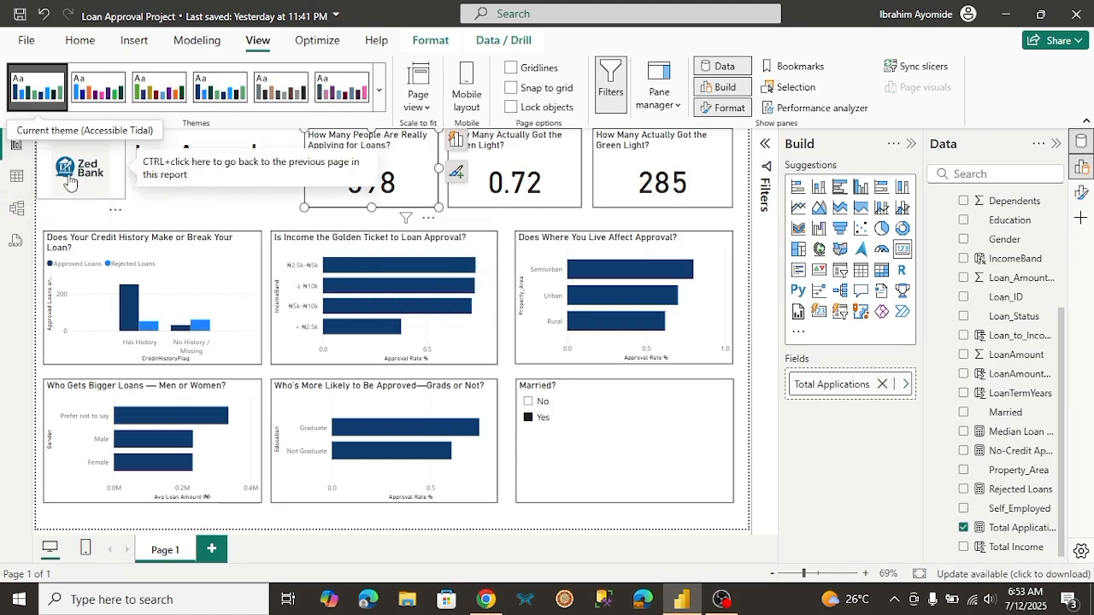
Step: Raise the lower edge of the dashboard title text box to align with the bottom of the KPI cards
left_click(270, 215)
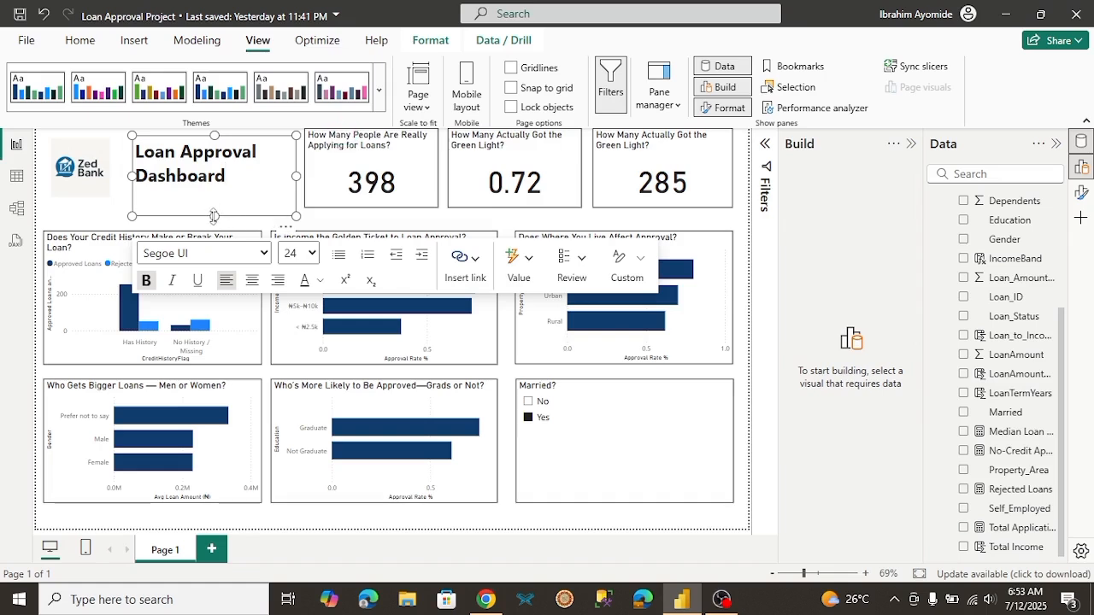
left_click_drag(214, 215, 212, 207)
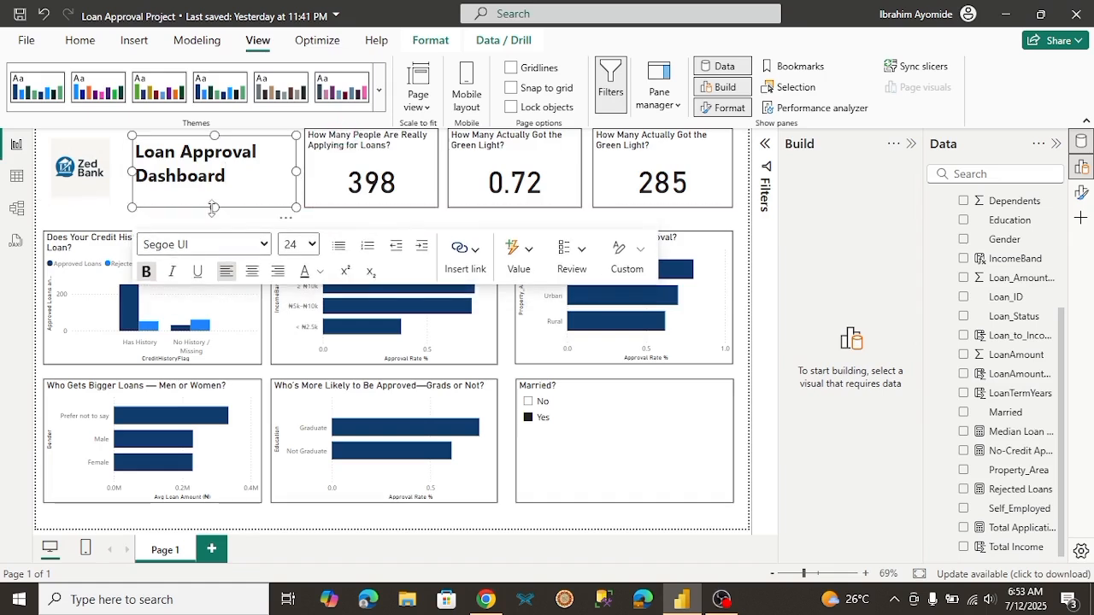
left_click(227, 224)
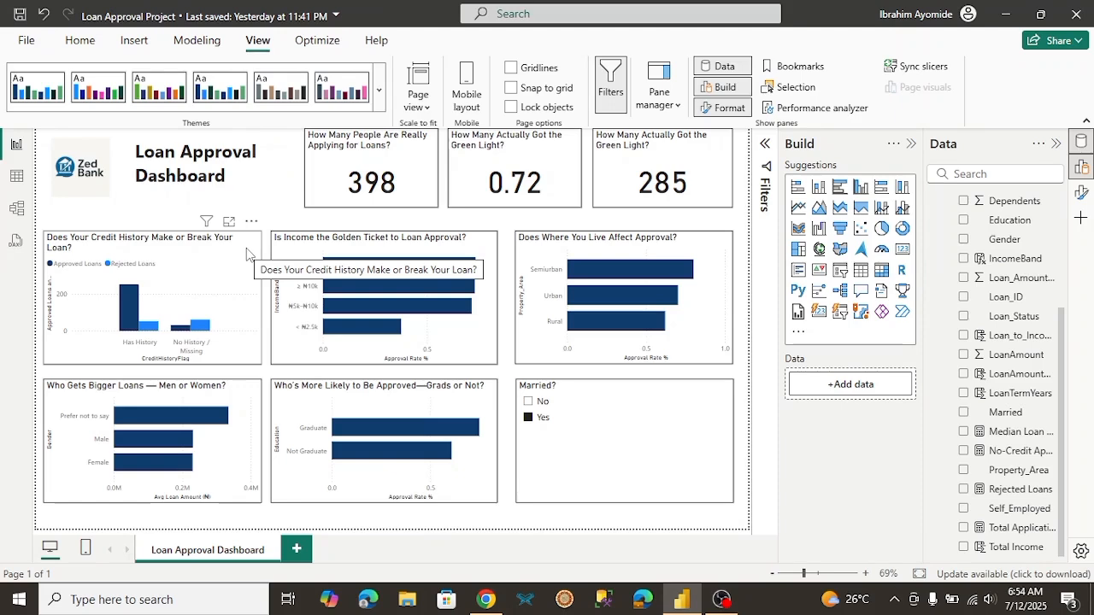
mouse_move(329, 288)
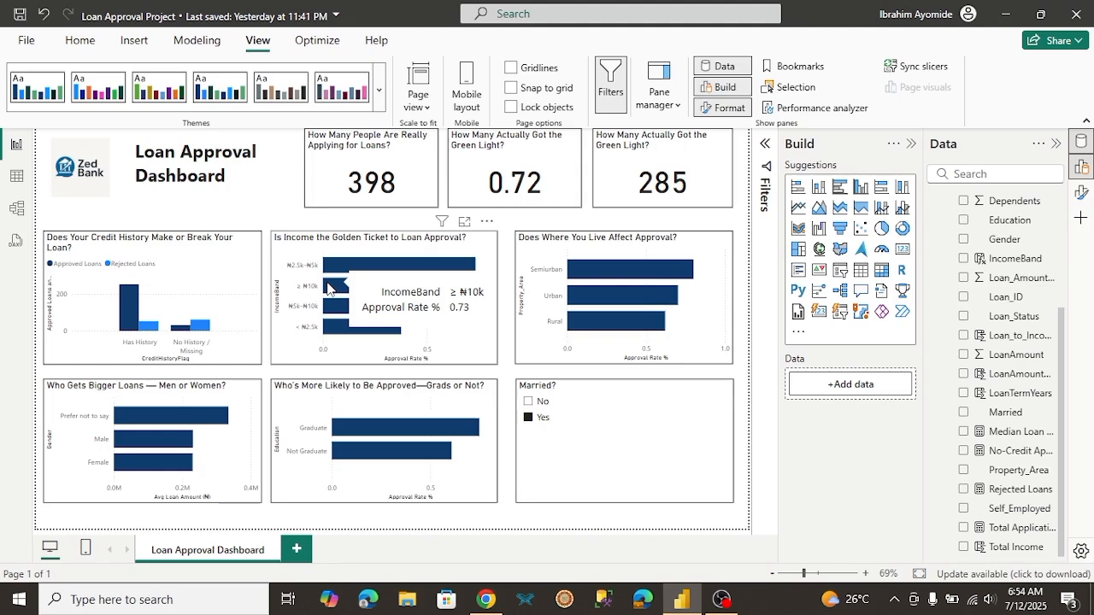